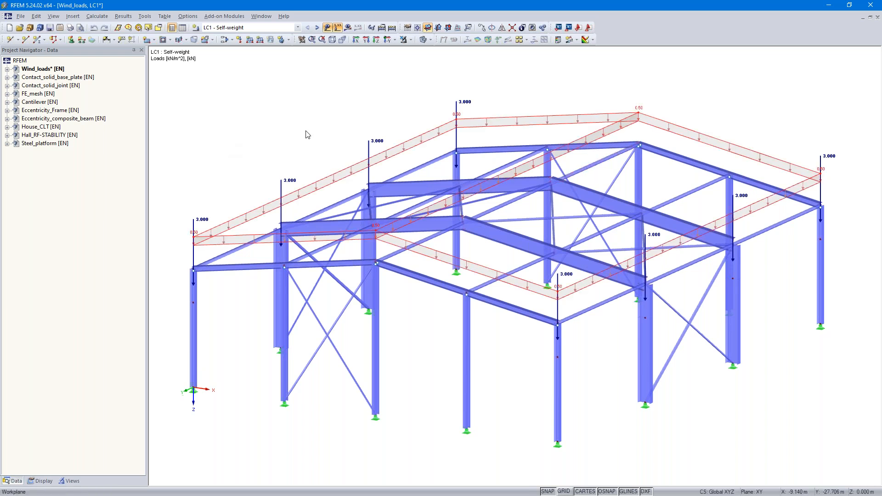
- Display load case LC2 and locate the EN 1991-1-4 wind load generator for vertical walls with roof
left_click(317, 28)
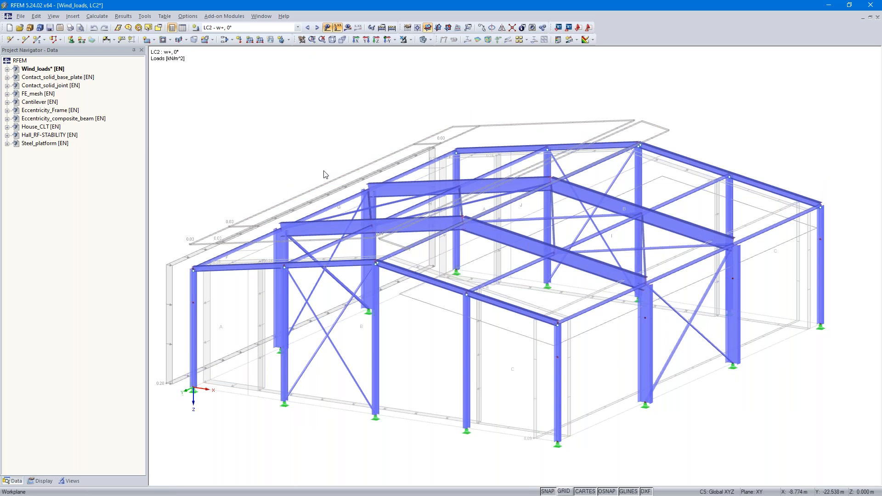
left_click(348, 178)
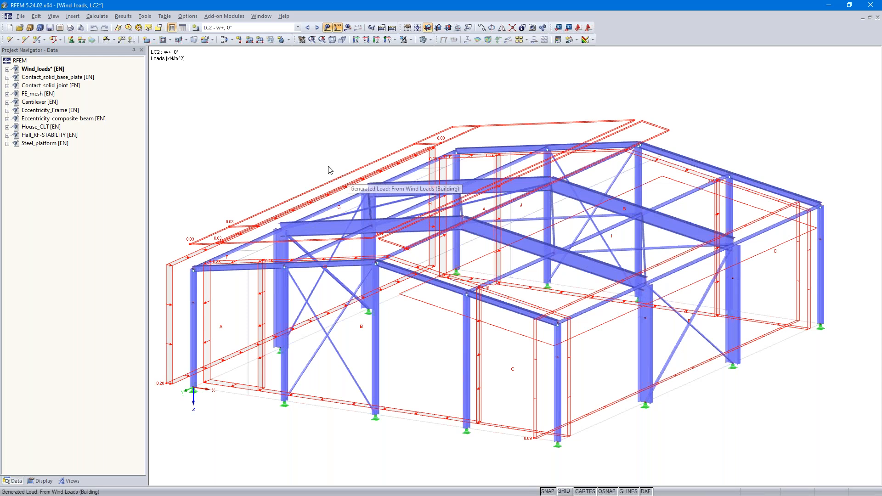
left_click(146, 16)
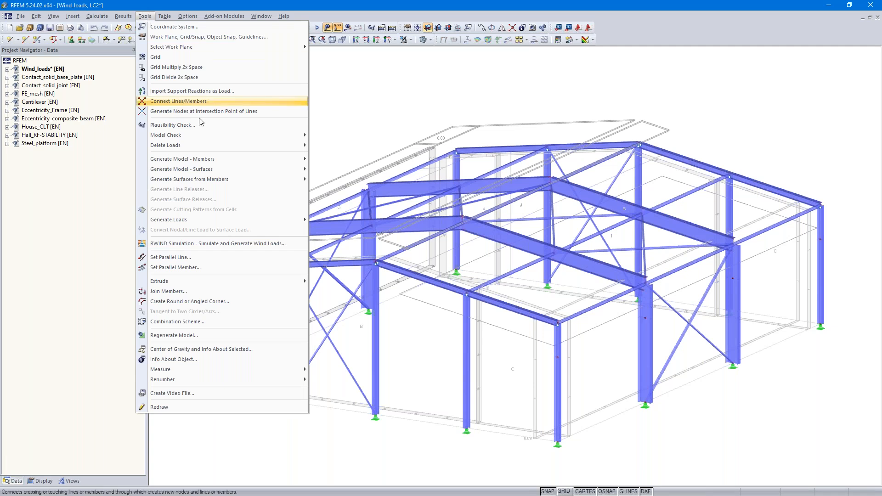
mouse_move(213, 221)
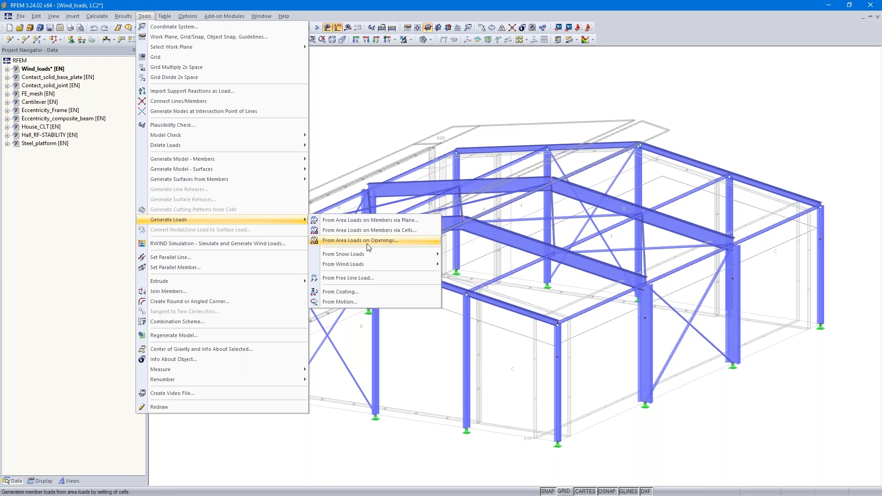
mouse_move(373, 258)
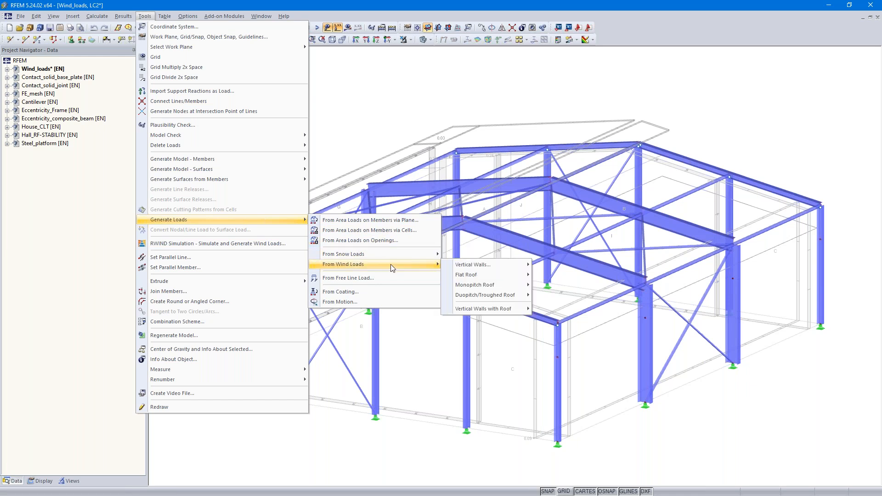
mouse_move(494, 271)
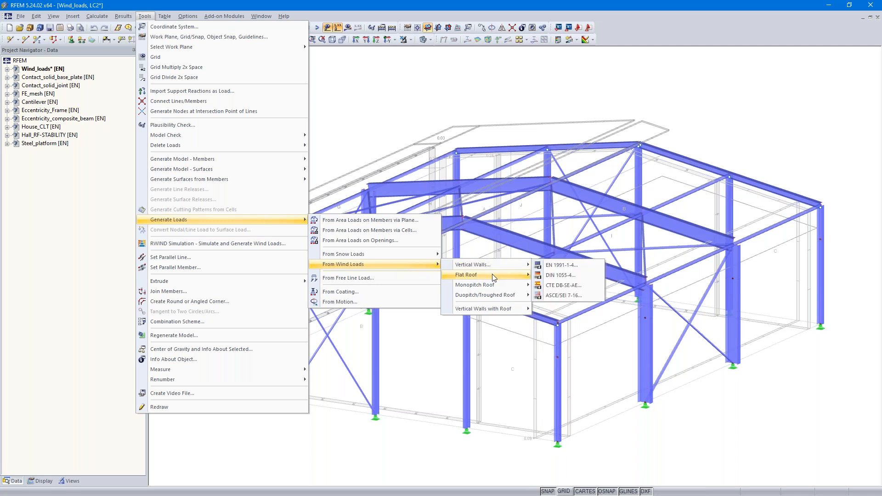
mouse_move(508, 288)
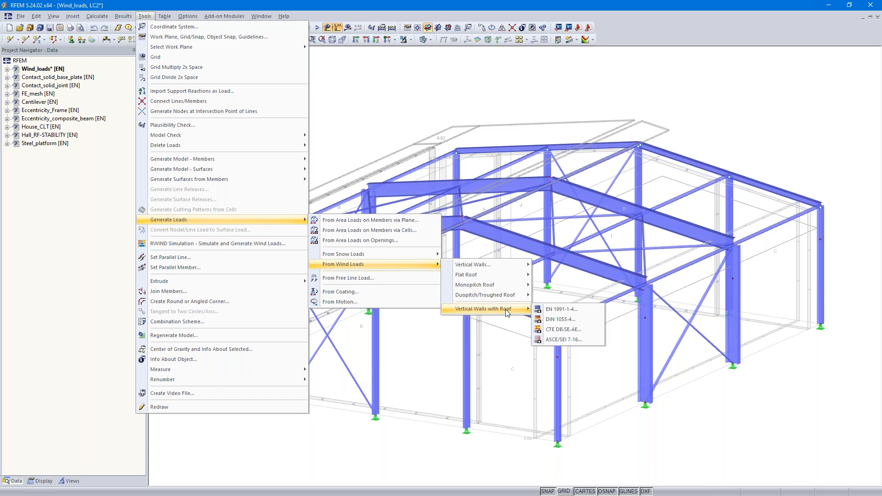
left_click(559, 310)
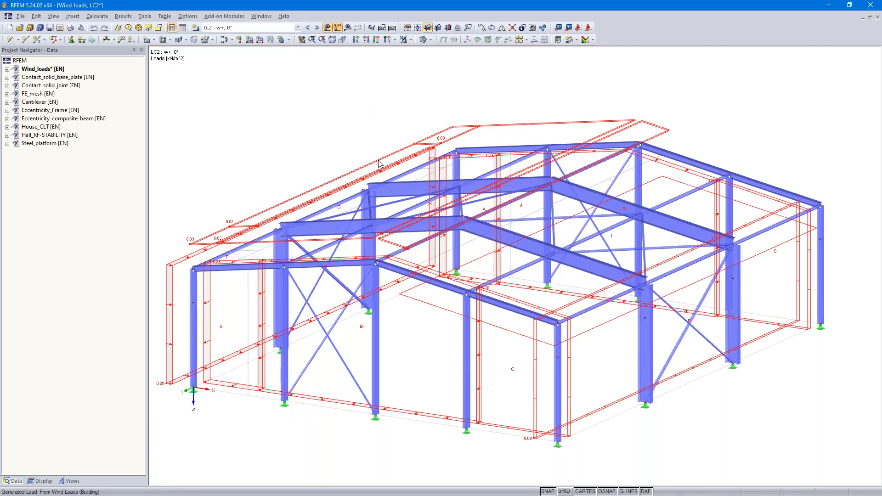
- Inspect the LC2 wind load generation settings and the available national annexes, leaving them unchanged
double_click(380, 164)
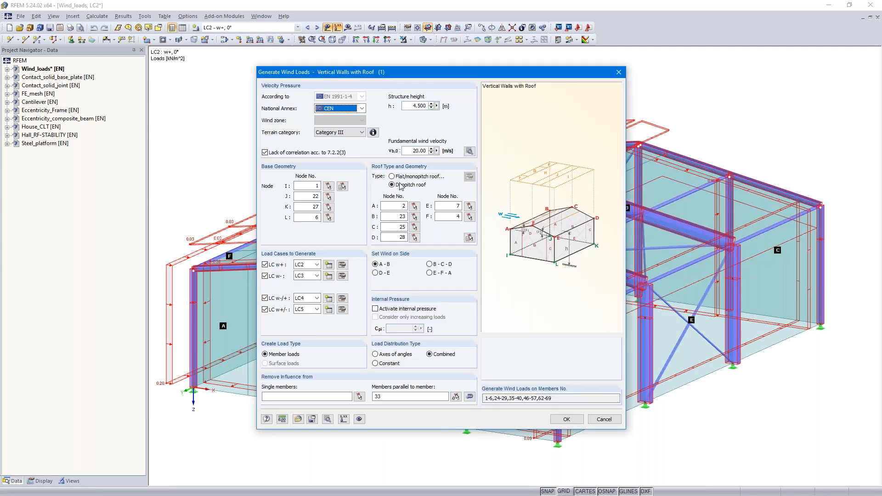
left_click(362, 109)
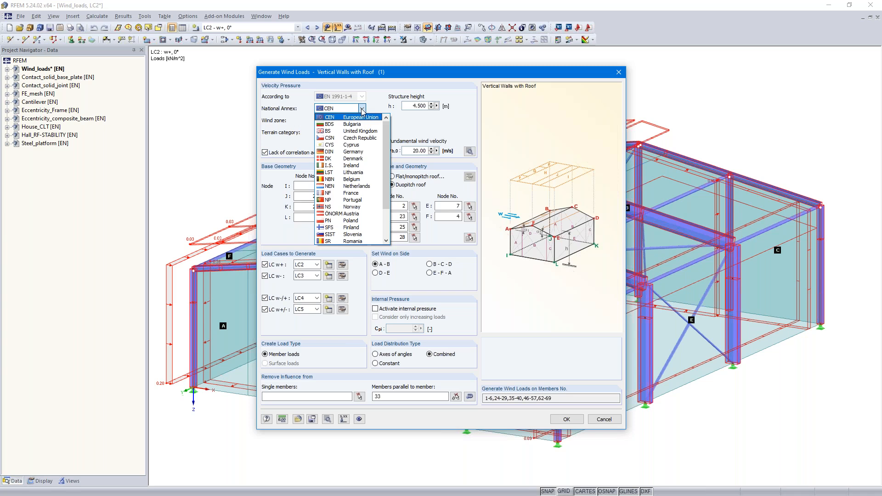
left_click(363, 109)
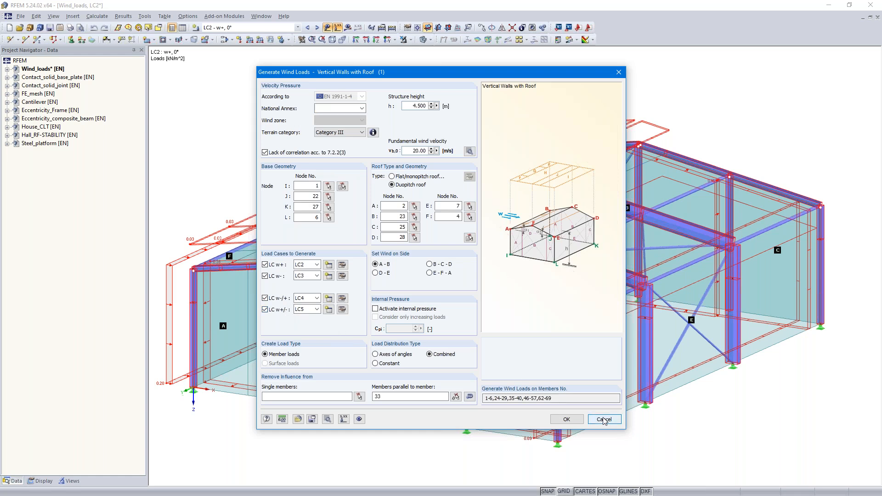
left_click(604, 420)
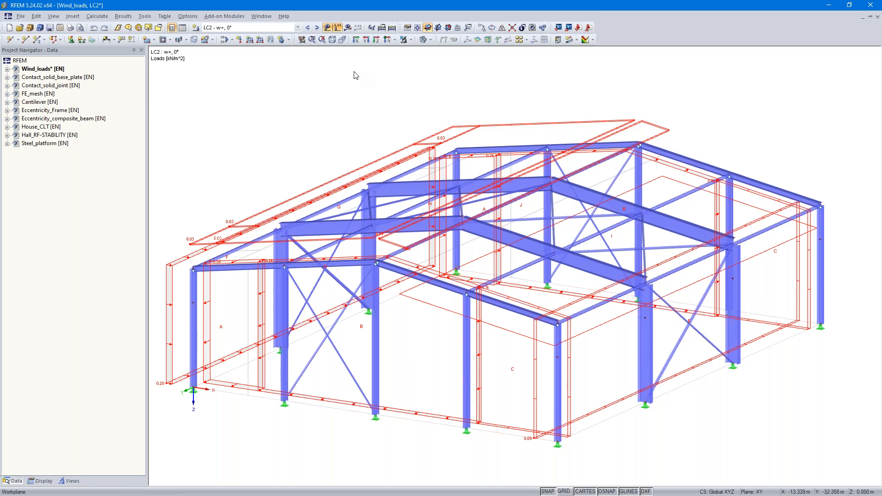
- Examine the 0° wind load cases LC2 to LC5 one after another in the front elevation
left_click(387, 39)
left_click(632, 87)
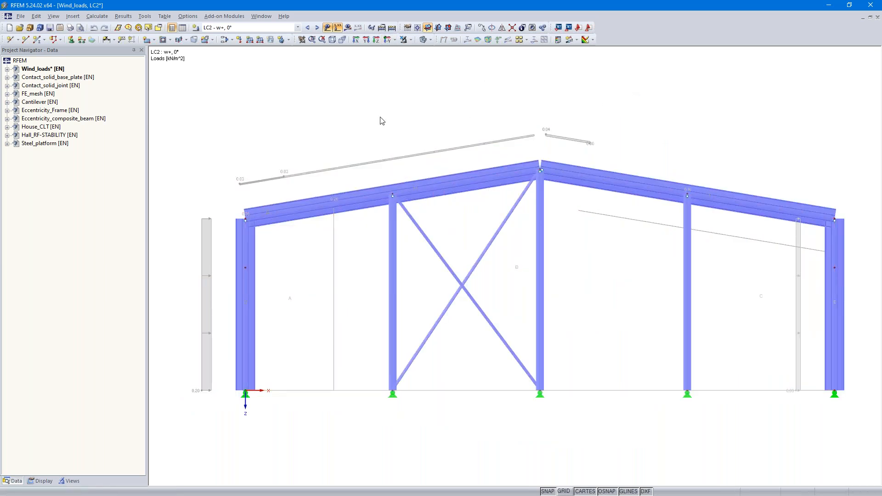
left_click(298, 27)
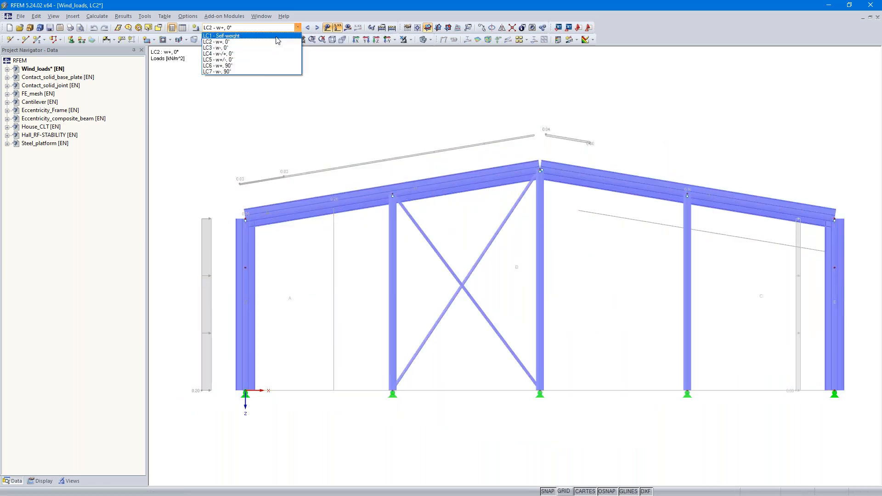
left_click(247, 43)
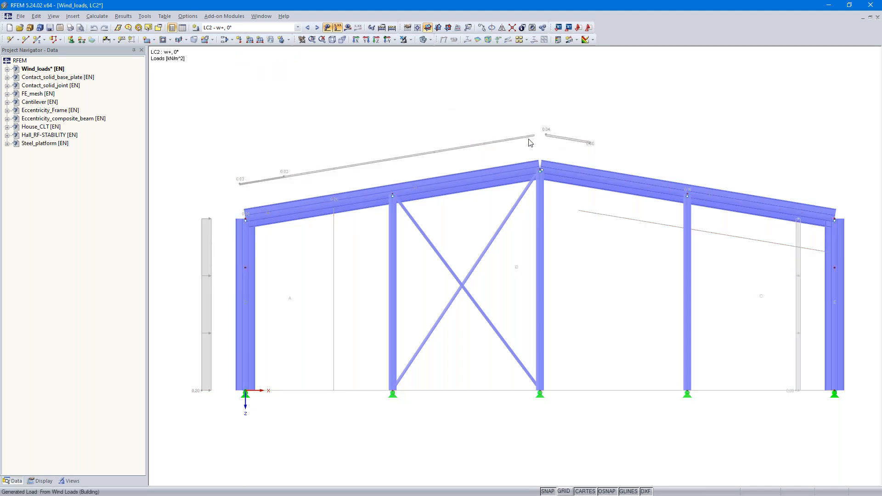
left_click(317, 28)
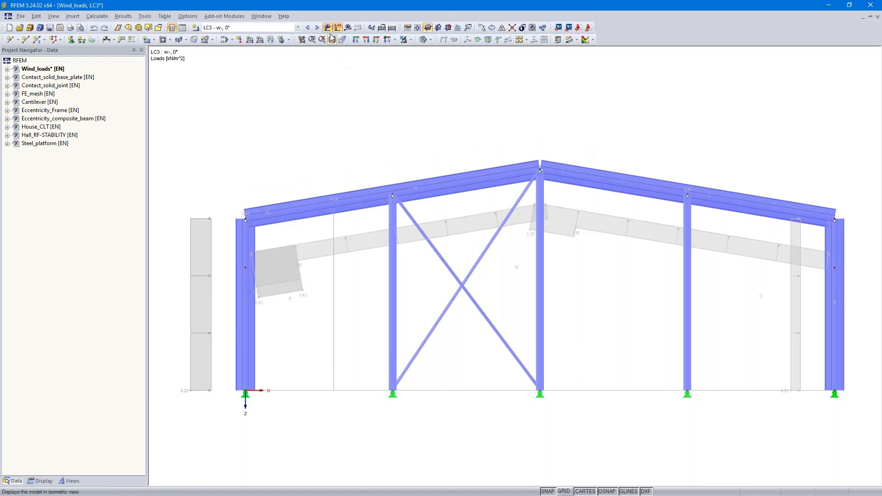
left_click(317, 28)
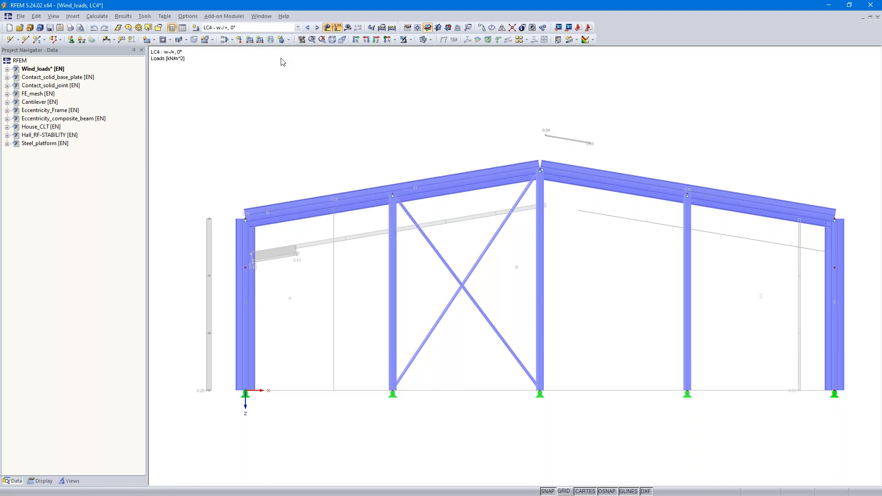
left_click(318, 28)
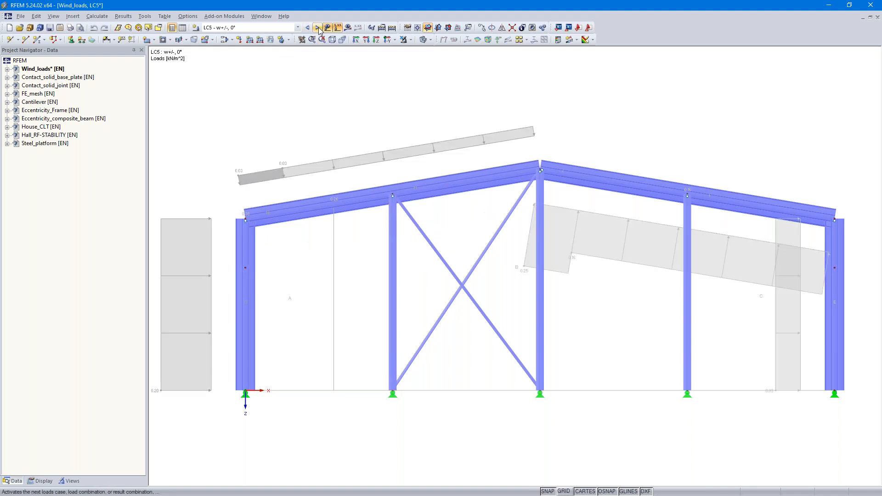
- Display load case LC6 in isometric view and review its wind load generation settings without changing them
left_click(317, 28)
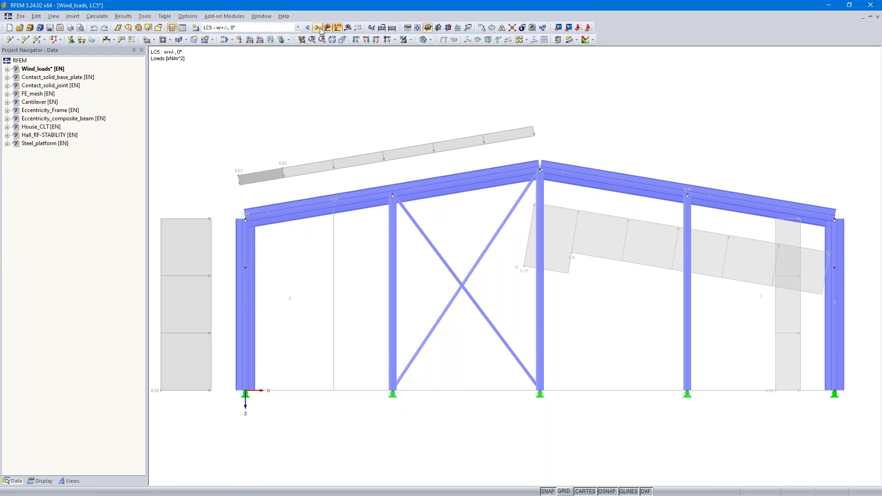
left_click(341, 40)
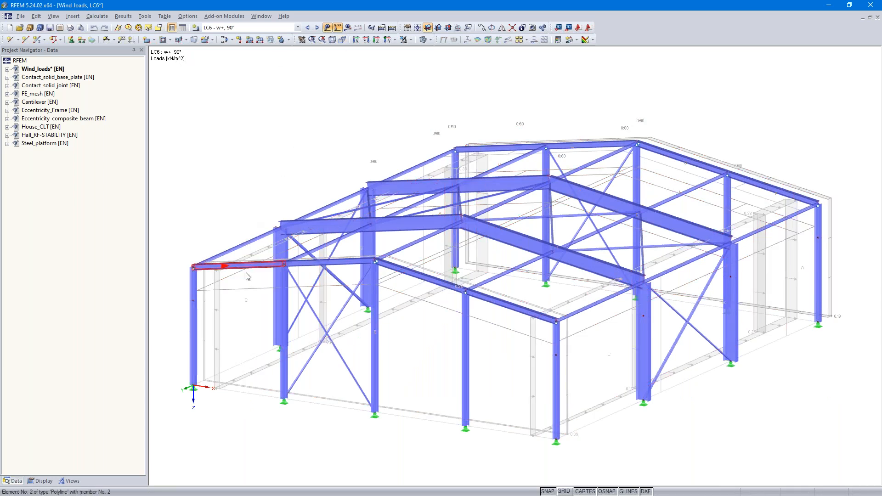
double_click(218, 285)
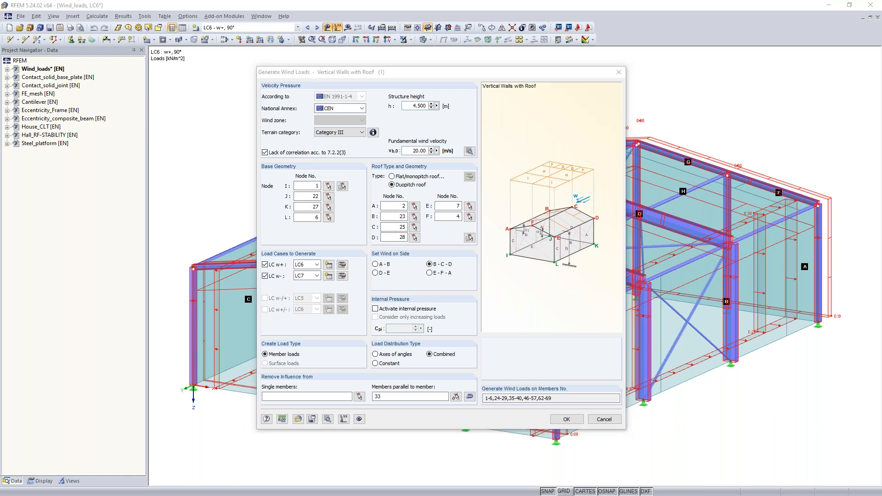
key("alt+Tab")
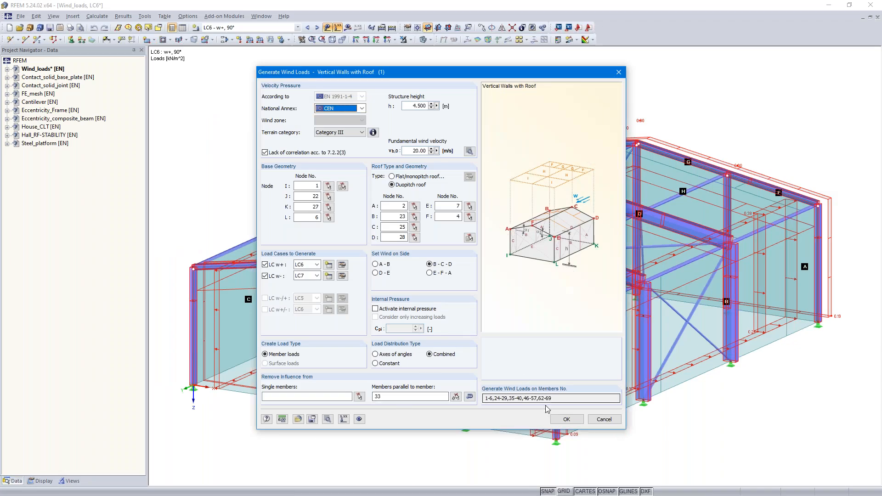
left_click(607, 419)
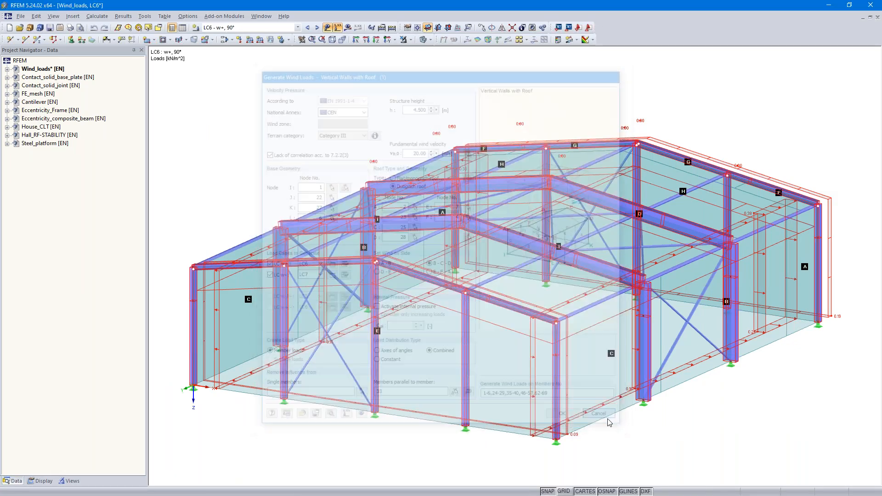
- Compare the 90° wind load cases LC6 and LC7 in the front elevation
left_click(298, 27)
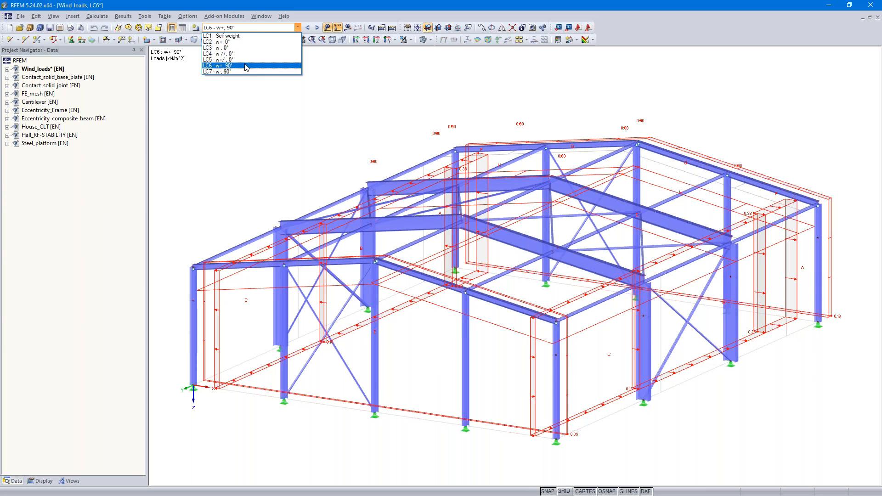
left_click(493, 100)
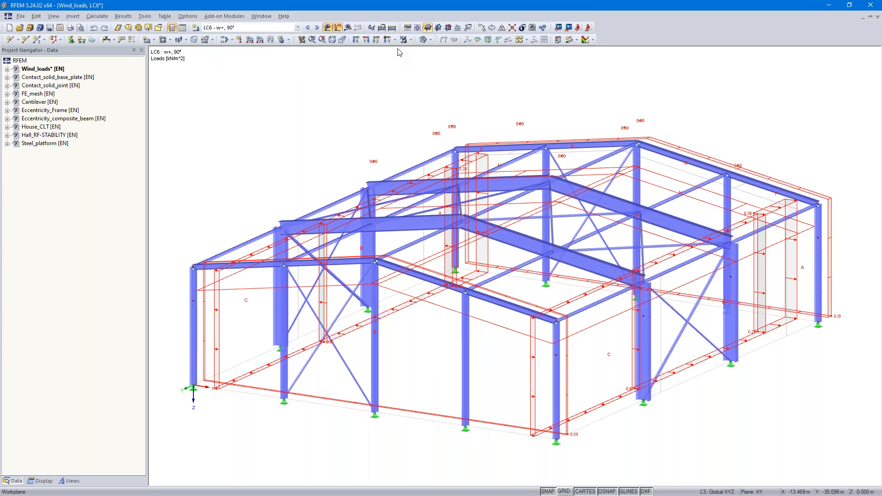
left_click(387, 40)
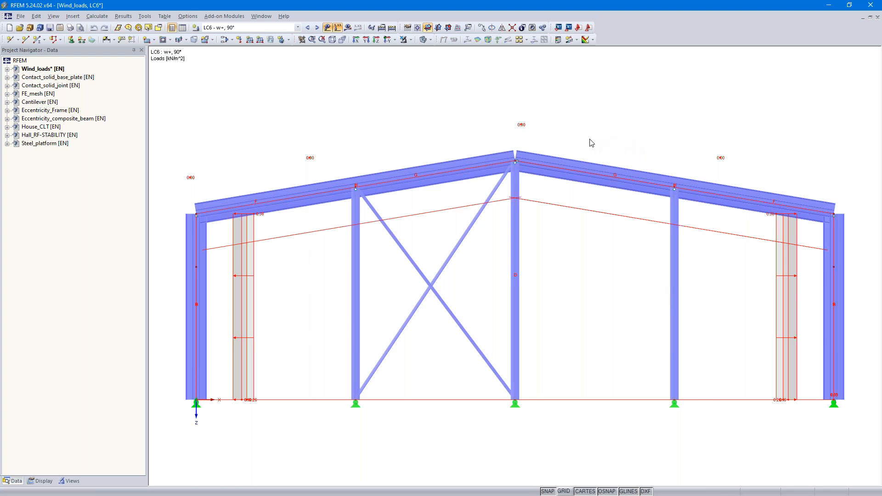
left_click(317, 27)
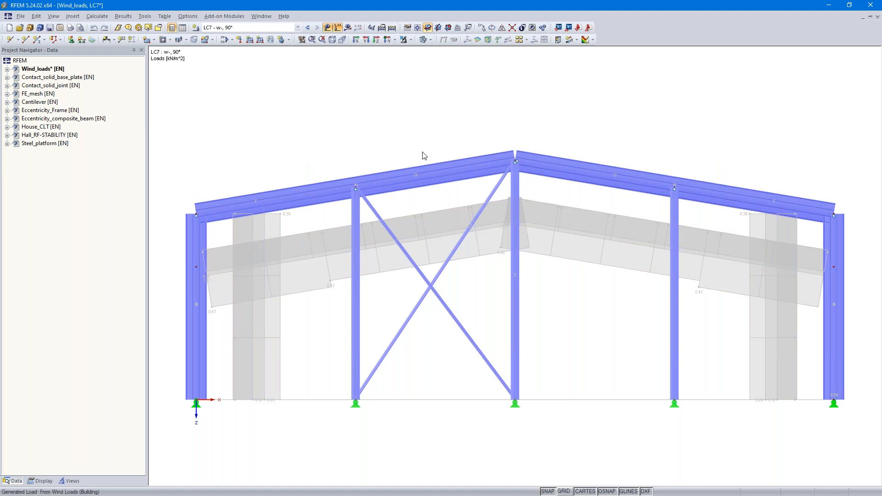
left_click(308, 28)
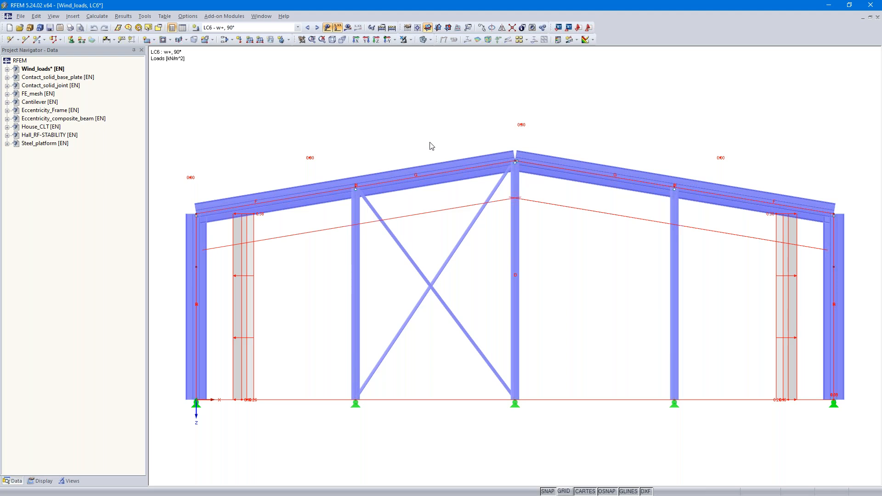
left_click(317, 28)
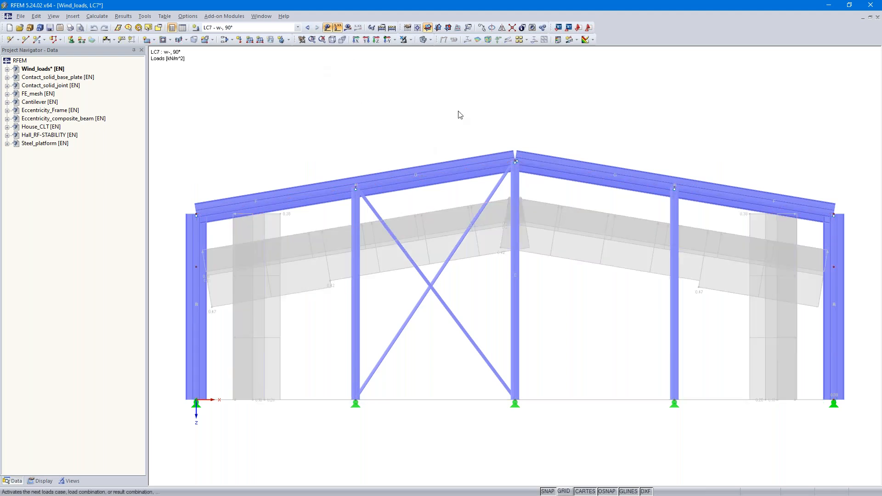
left_click(440, 213)
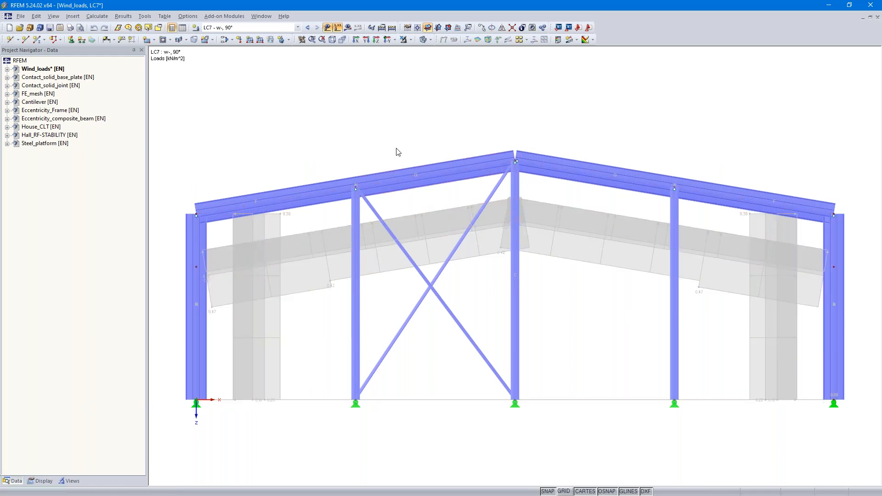
- Create load case LC8 with the description "Imperfection towards +X"
left_click(333, 40)
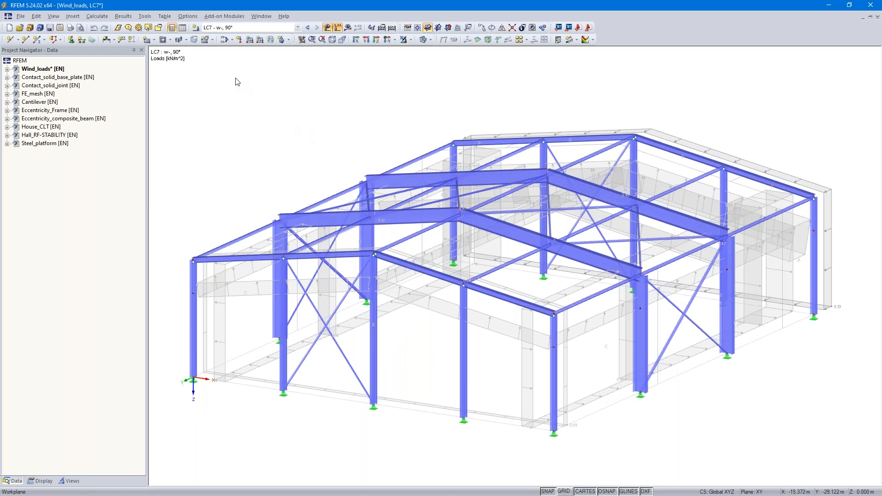
left_click(225, 40)
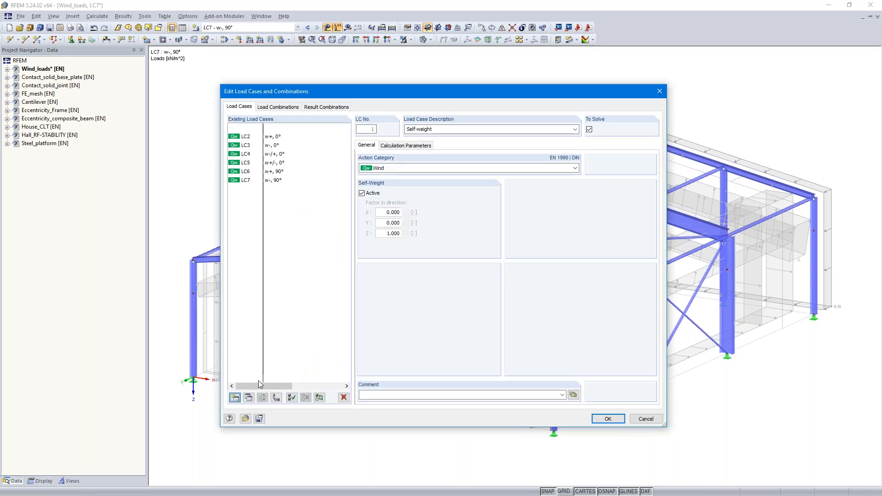
left_click(574, 129)
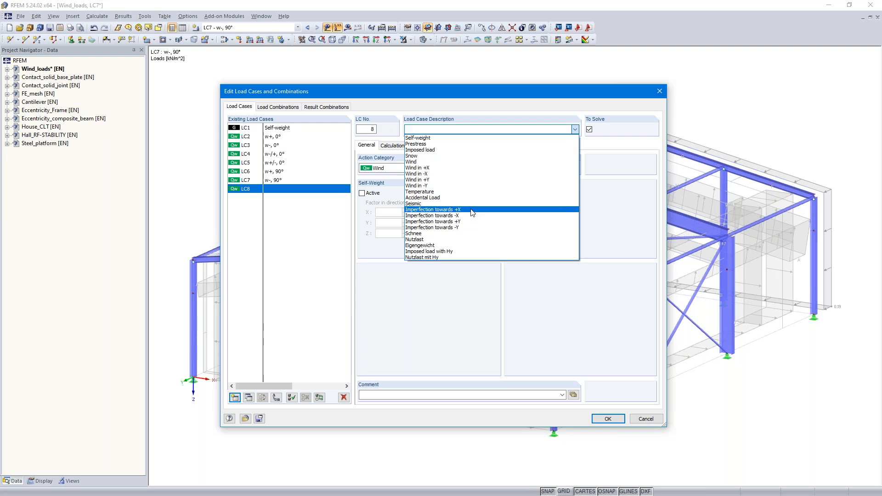
left_click(473, 210)
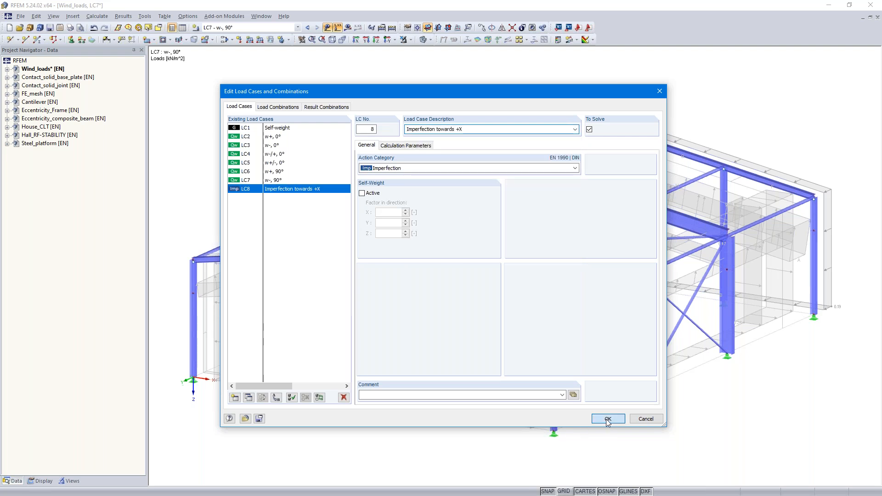
left_click(608, 419)
middle_click_drag(514, 397, 590, 375, "ctrl")
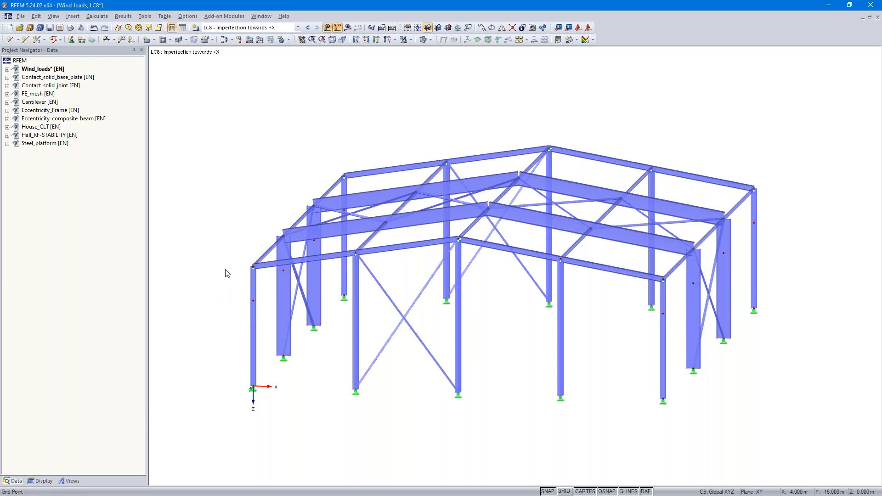
- Activate the generated visibilities with only the Beam member type so the tension and truss members are greyed out
left_click(7, 69)
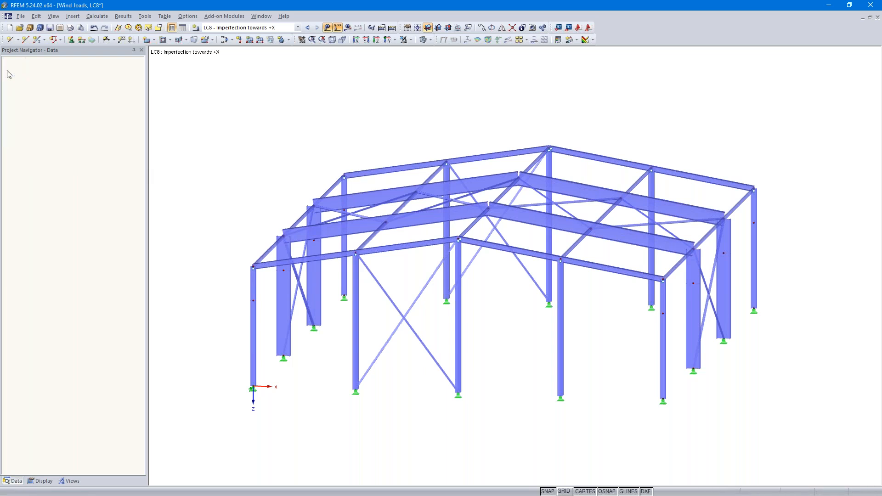
left_click(72, 482)
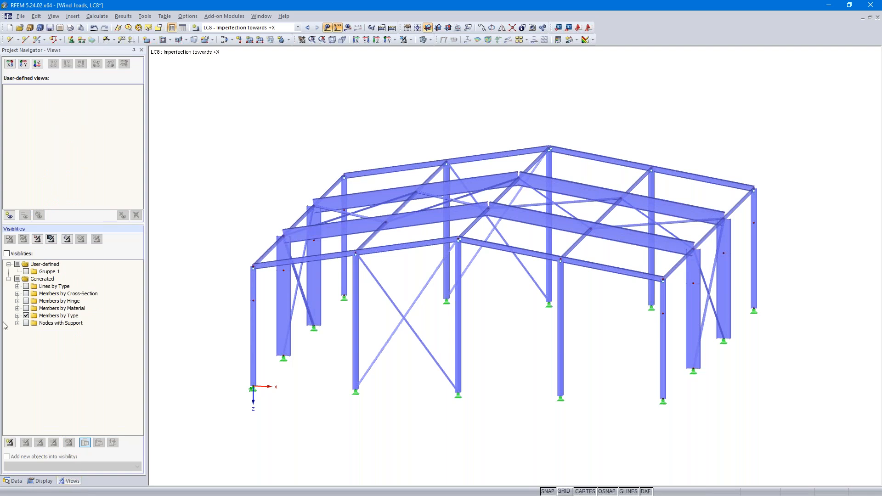
left_click(18, 316)
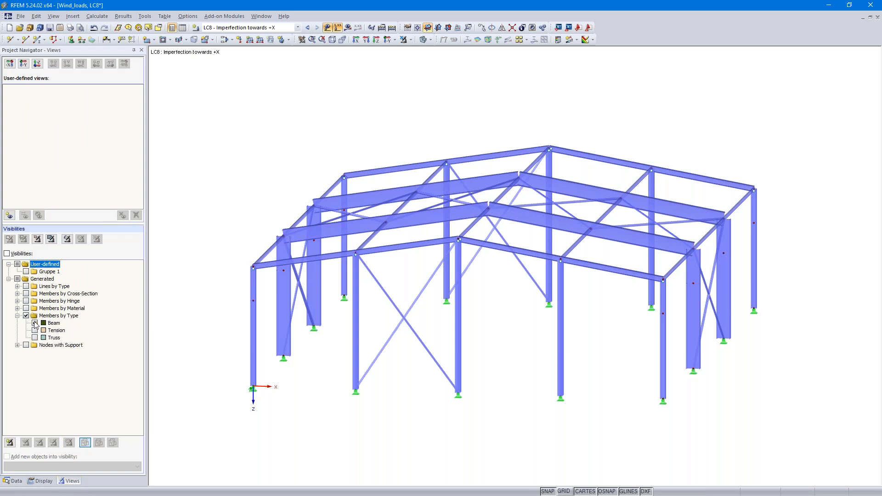
left_click(6, 253)
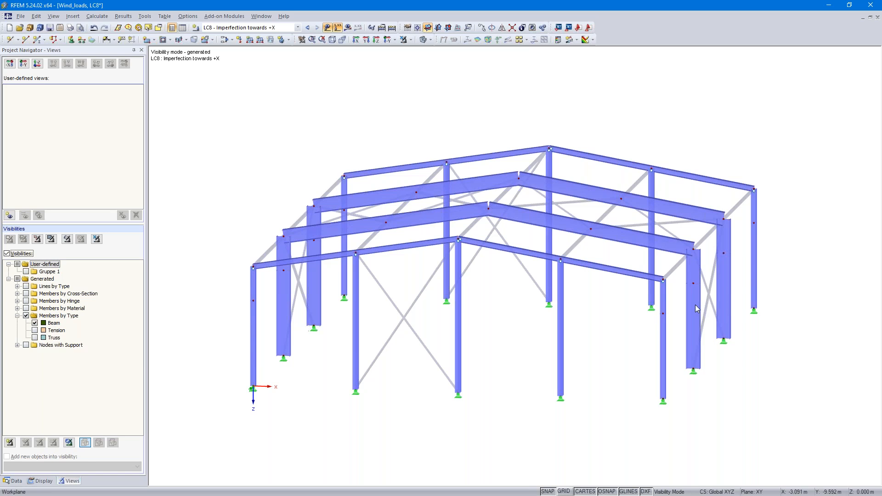
middle_click_drag(645, 425, 657, 419, "ctrl")
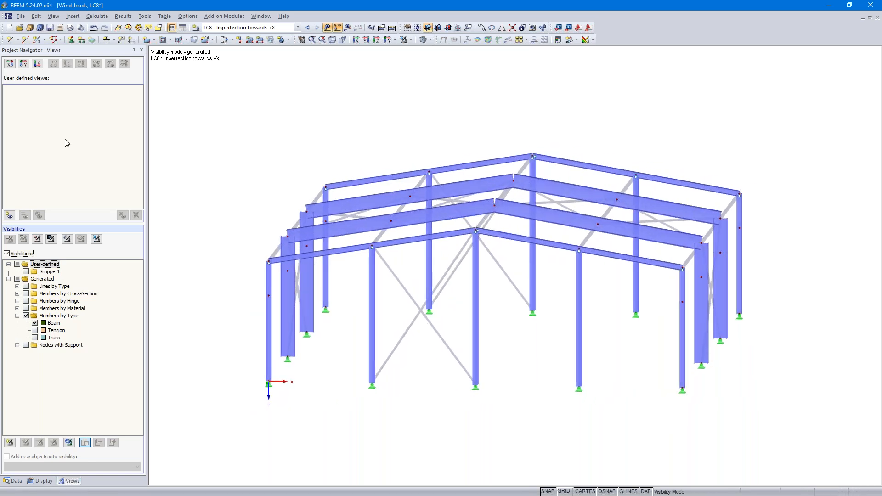
- Try adding an imperfection referenced to individual members on all outer columns, with local axis z, inclination 1/200 and precamber L/300
left_click(72, 17)
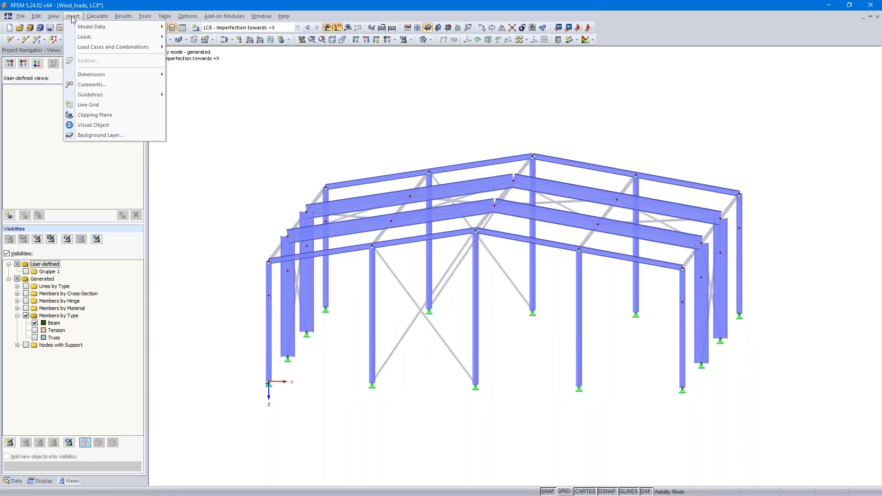
mouse_move(90, 38)
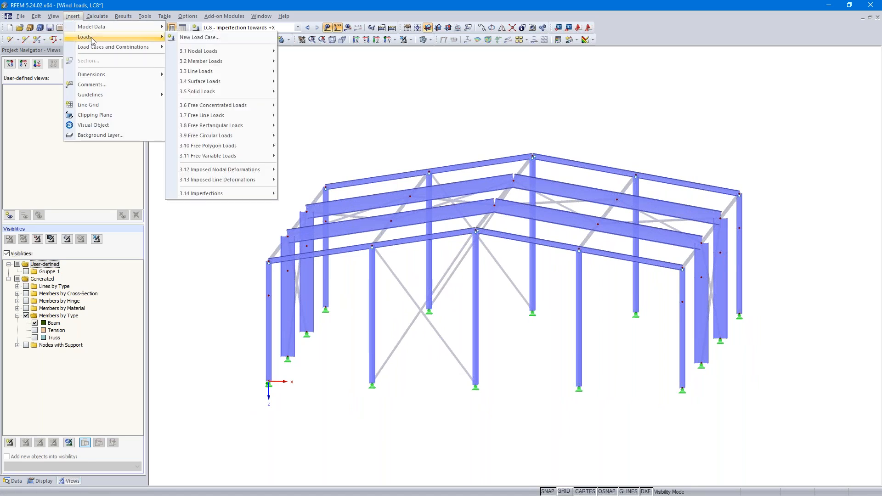
mouse_move(257, 194)
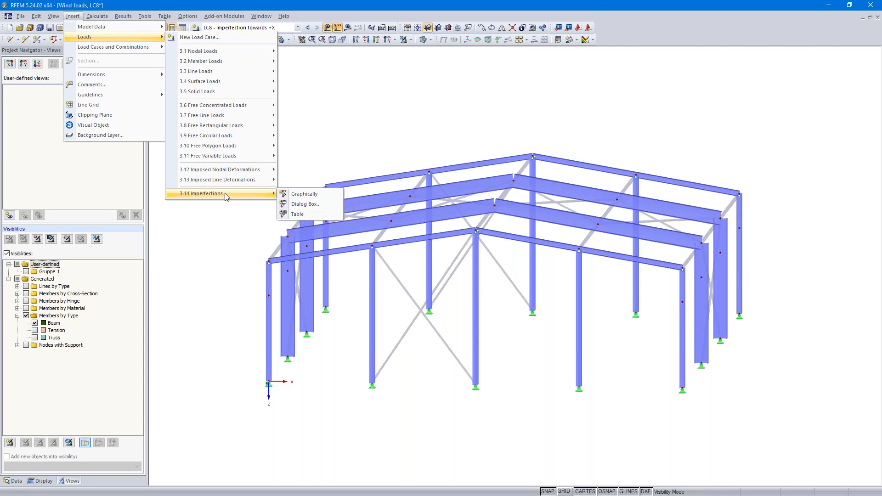
left_click(316, 203)
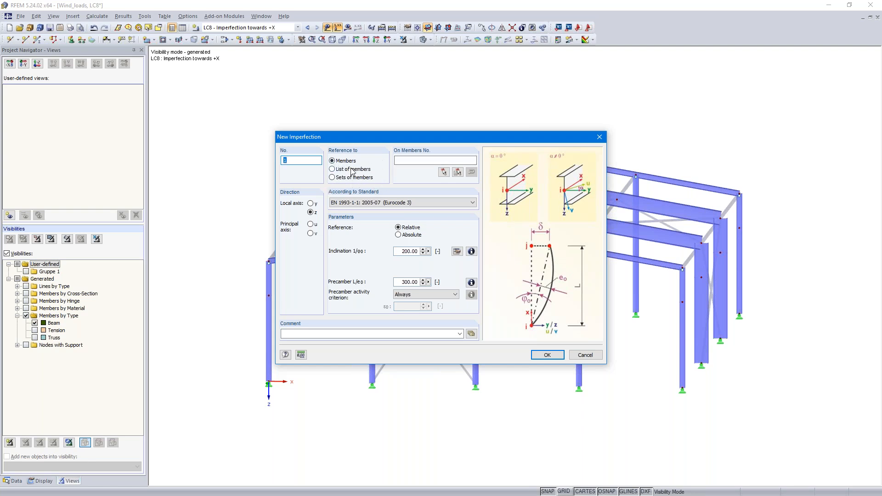
left_click(444, 172)
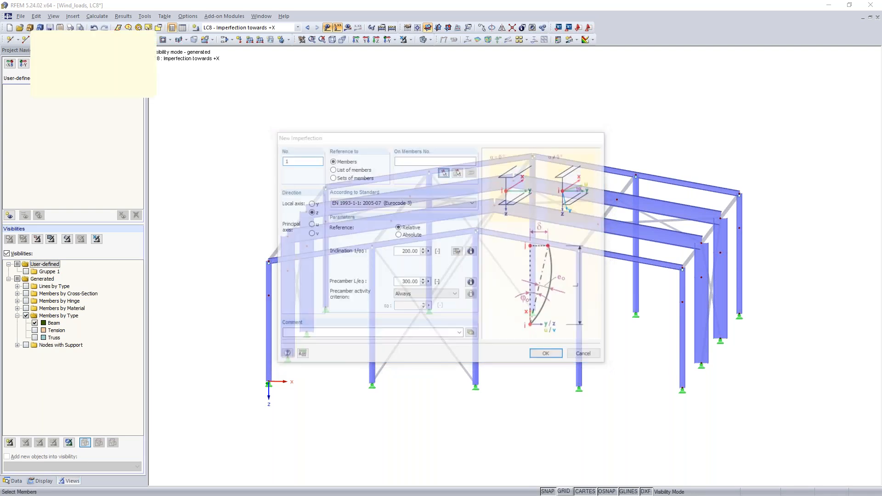
left_click_drag(663, 409, 822, 139)
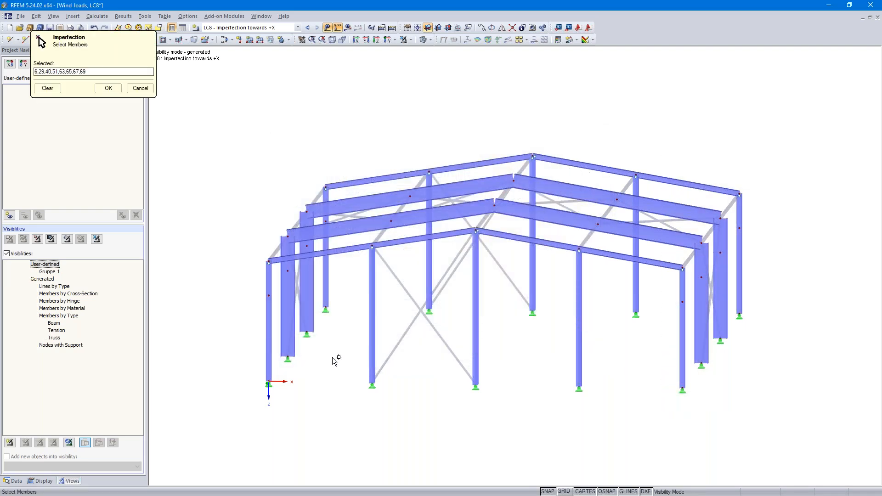
left_click_drag(247, 404, 350, 156)
left_click(108, 88)
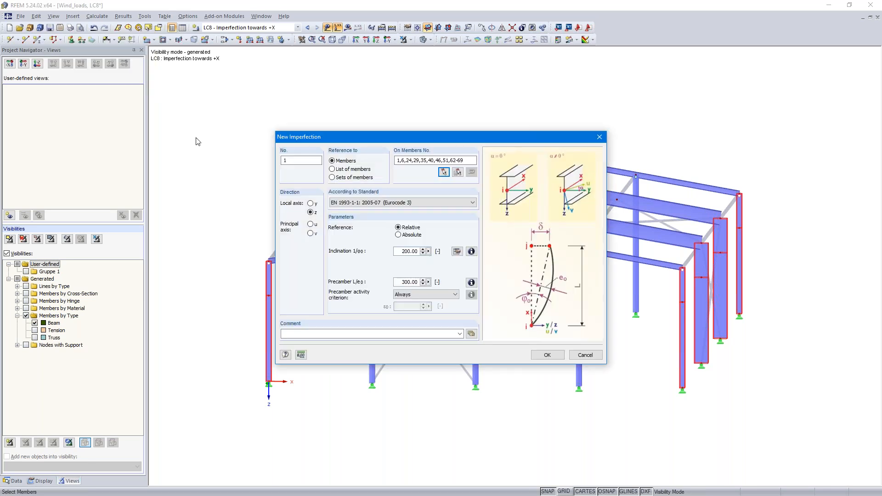
left_click(547, 355)
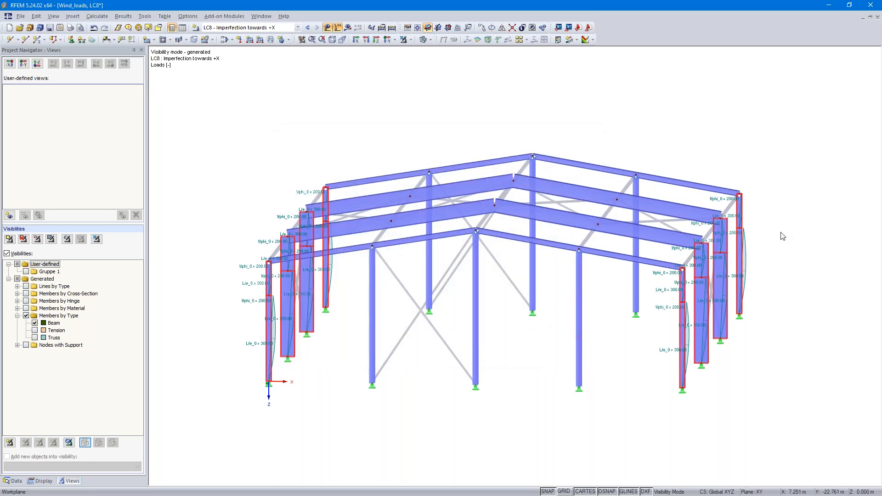
- Switch the model to wireframe display and inspect the imperfections on the columns of the +X side
left_click(431, 40)
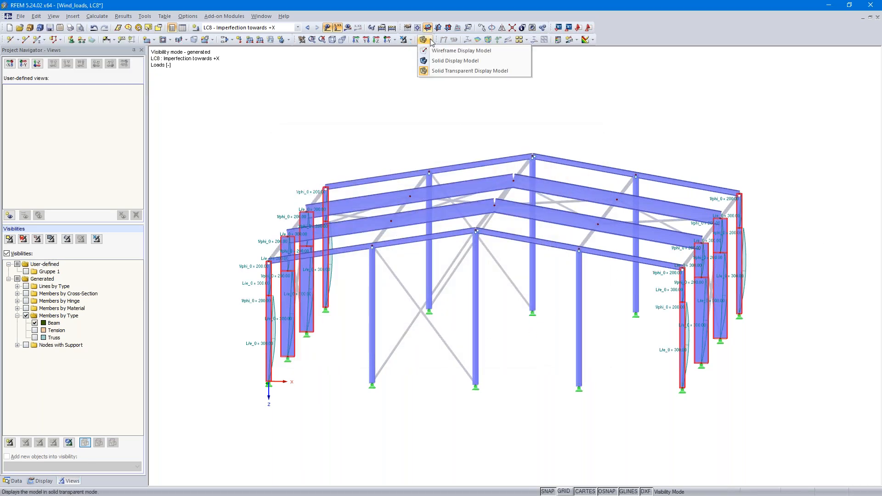
left_click(424, 52)
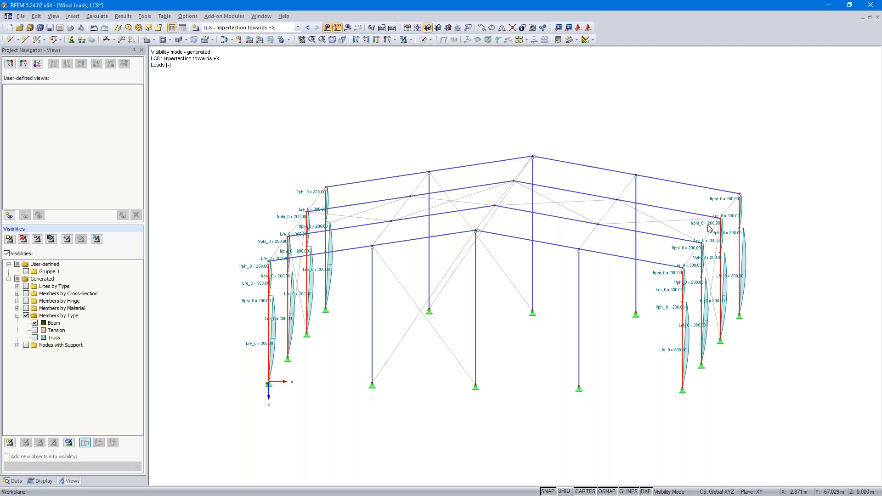
scroll(782, 331, "up", 5)
middle_click_drag(782, 331, 703, 356)
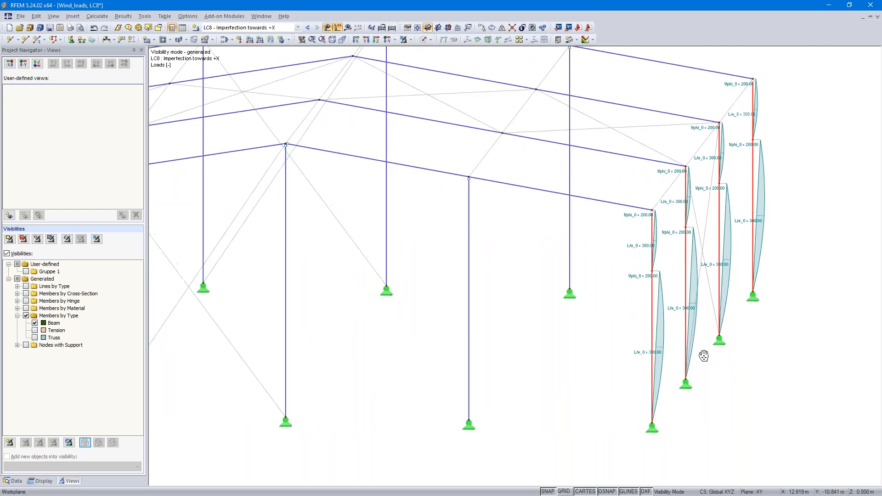
scroll(590, 346, "up", 1)
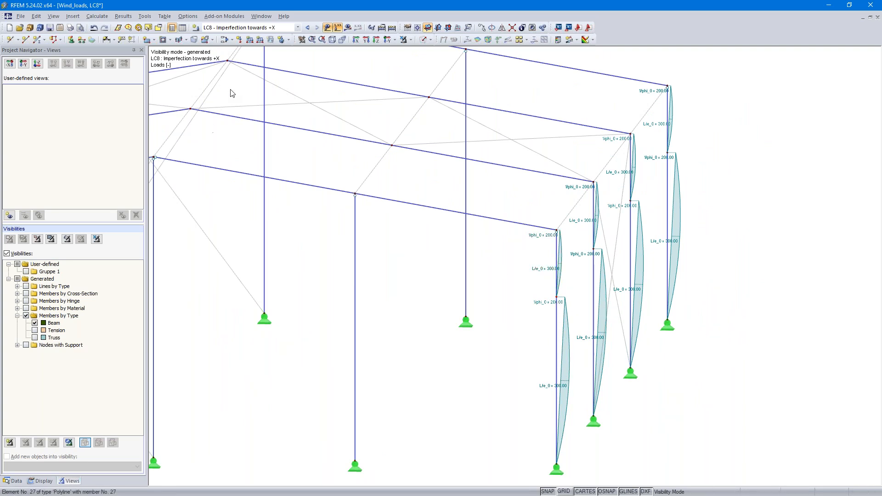
- Display the loads of LC1 Self-weight for comparison and return to LC8 Imperfection towards +X
left_click(298, 28)
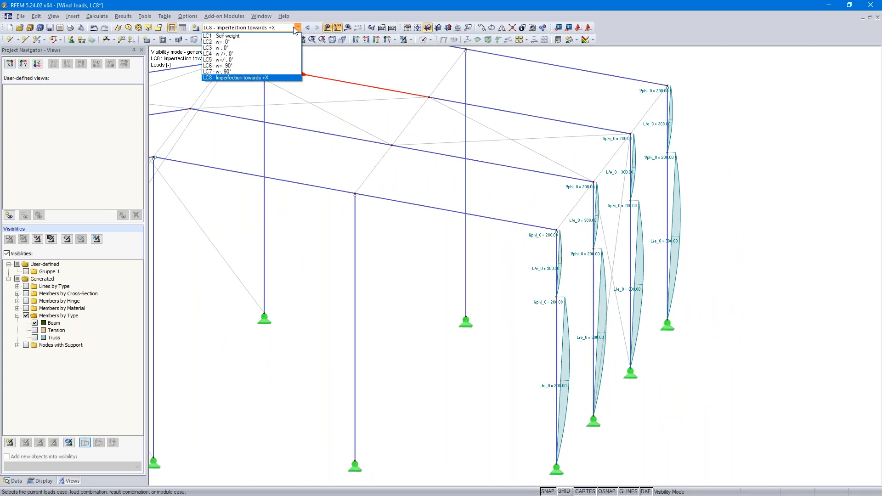
left_click(246, 37)
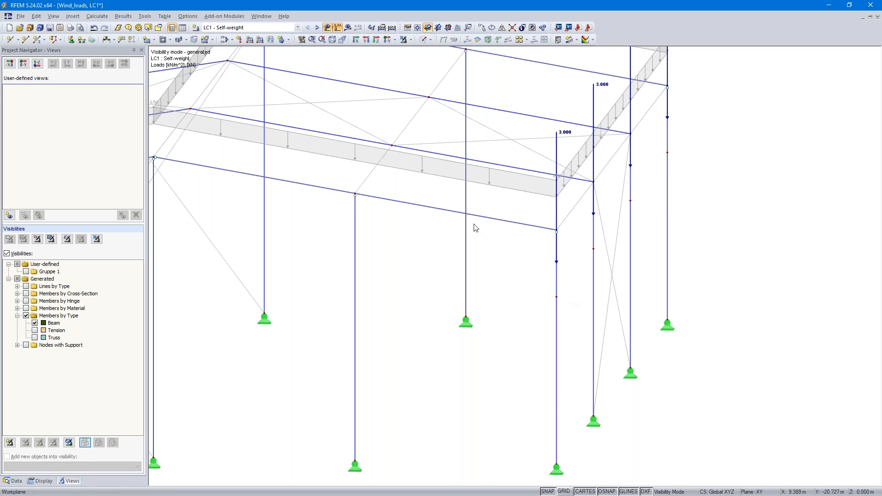
left_click(257, 27)
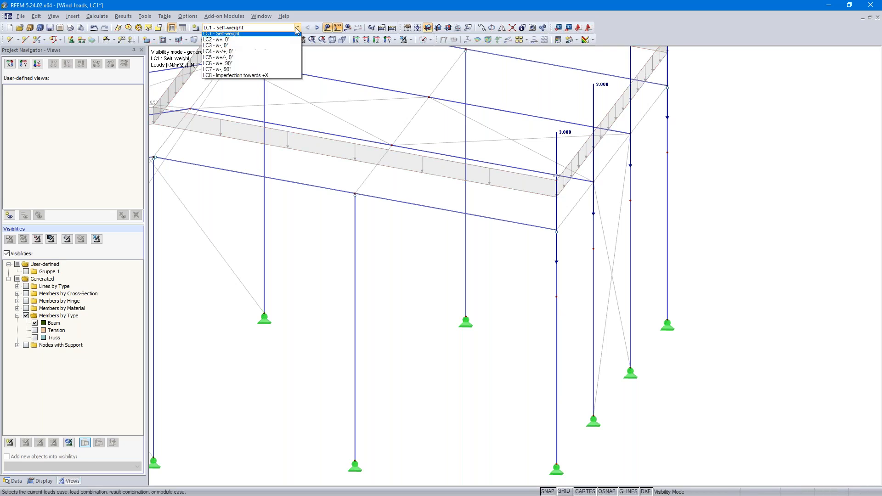
left_click(266, 78)
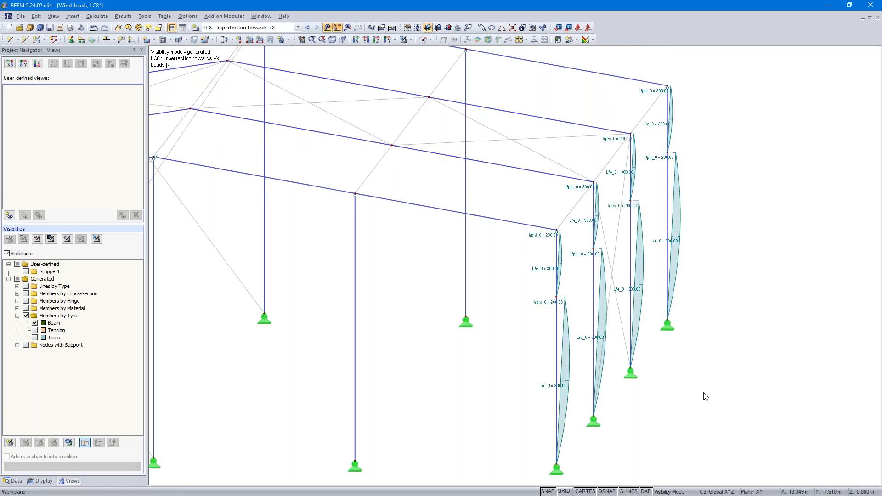
- Undo the imperfection assigned to the individual outer column members in LC8
scroll(704, 393, "down", 2)
middle_click_drag(704, 392, 785, 338)
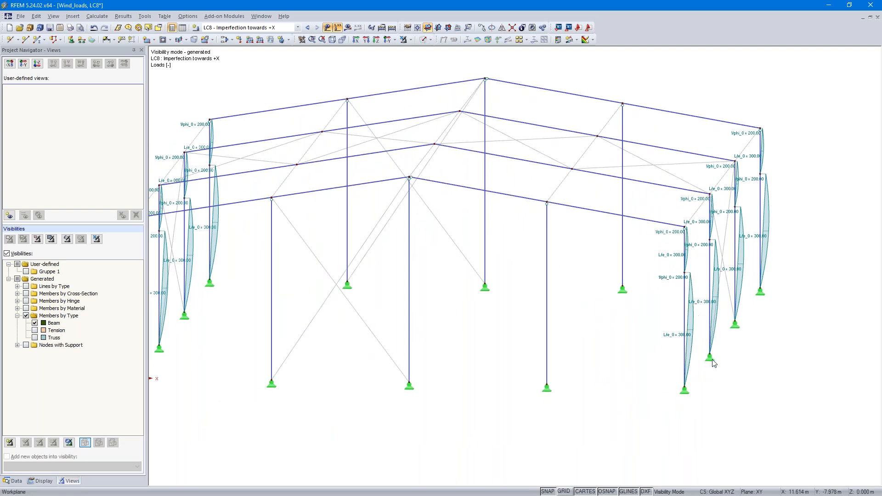
left_click(93, 28)
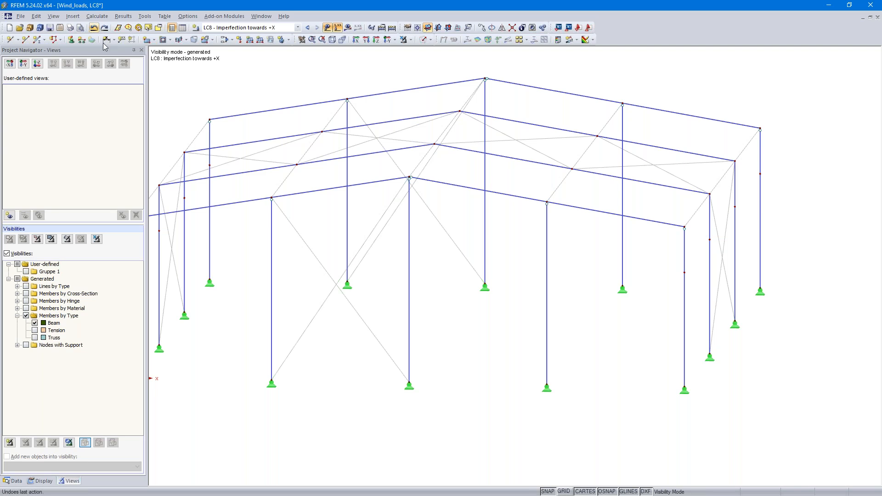
middle_click_drag(393, 334, 467, 335)
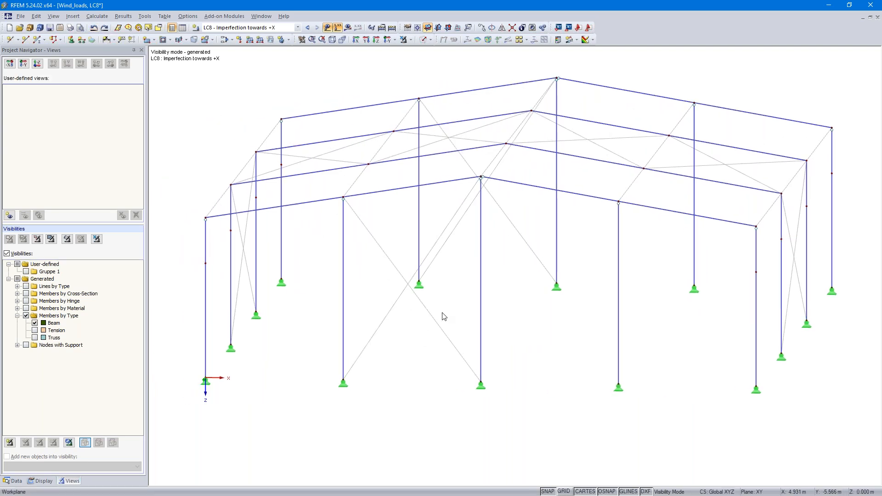
- Add an imperfection on the list of members 6,63 of the front +X corner column, with local axis z, inclination 1/200 and precamber L/300
left_click(72, 17)
mouse_move(92, 40)
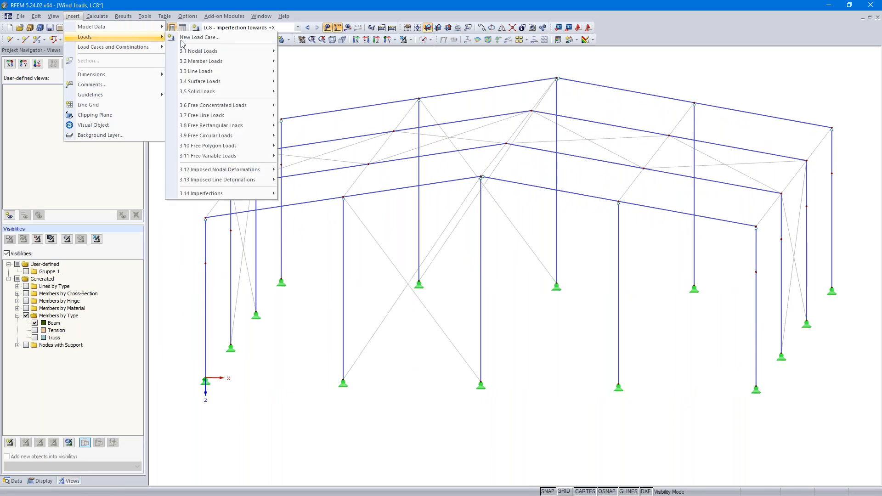
mouse_move(251, 194)
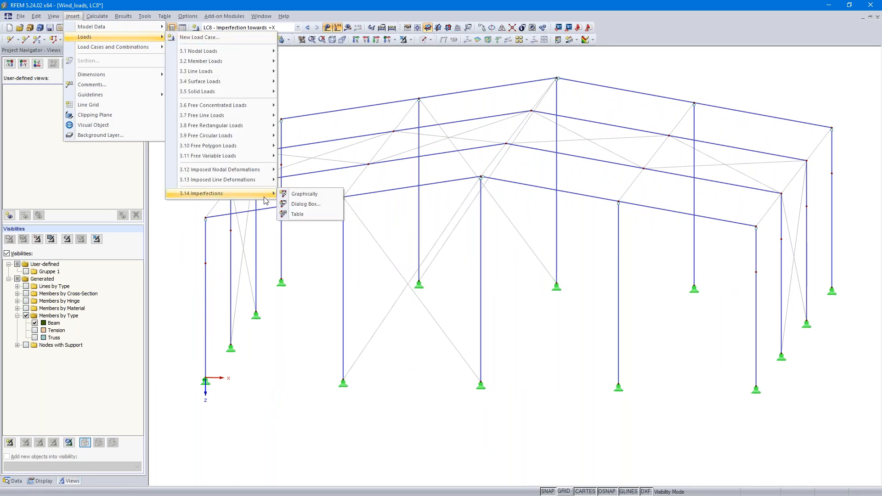
left_click(315, 204)
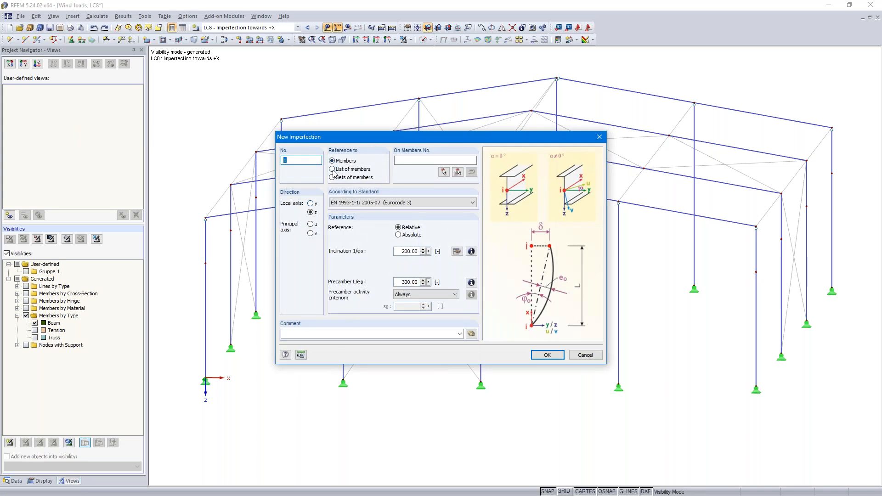
left_click(332, 170)
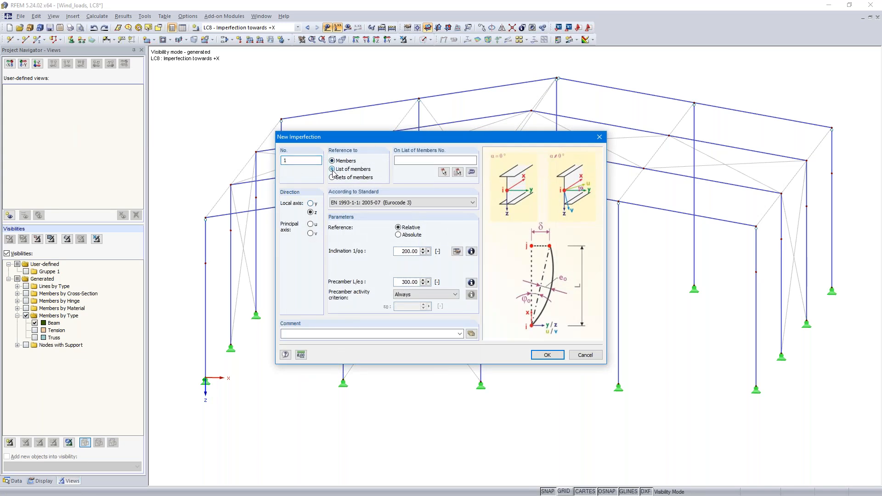
left_click(443, 172)
left_click_drag(745, 419, 770, 211)
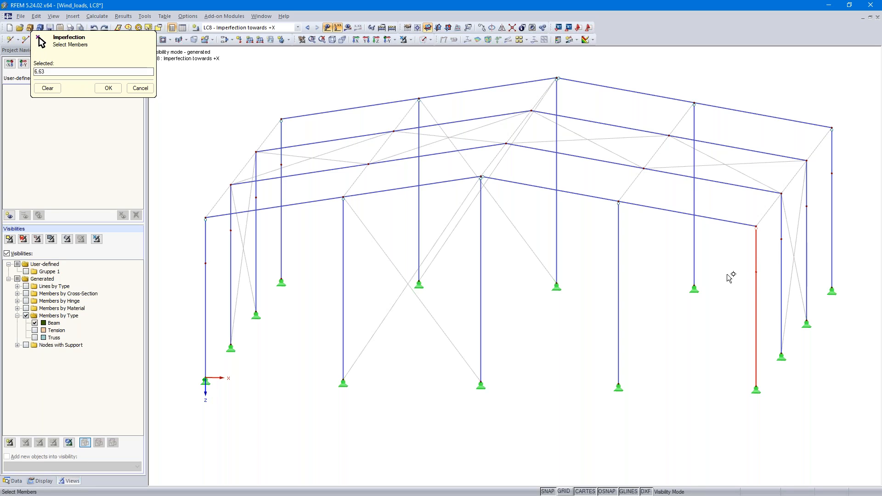
left_click(109, 88)
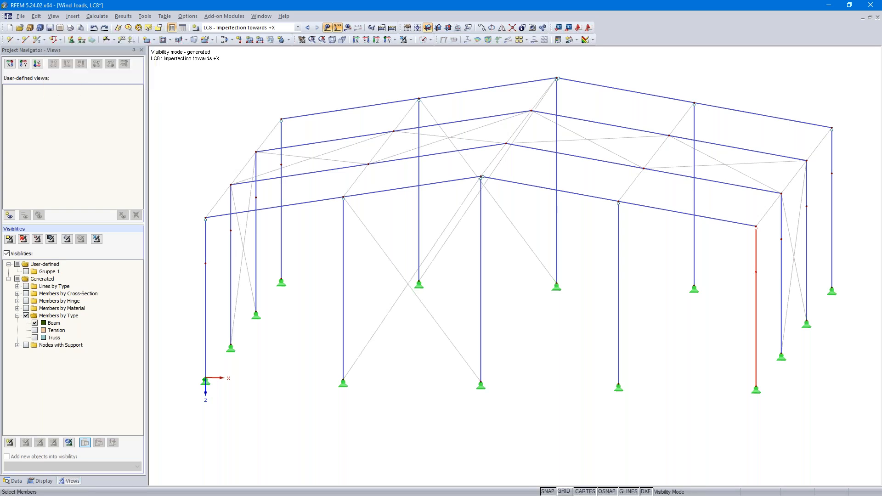
left_click(546, 354)
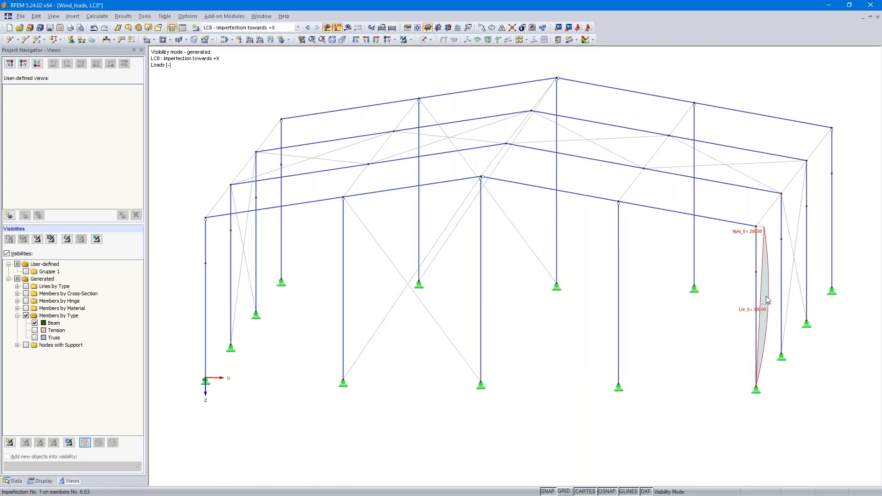
- Copy the front +X corner column's imperfection three times at dY -5.000 m onto the other outer columns of the +X side
left_click(481, 28)
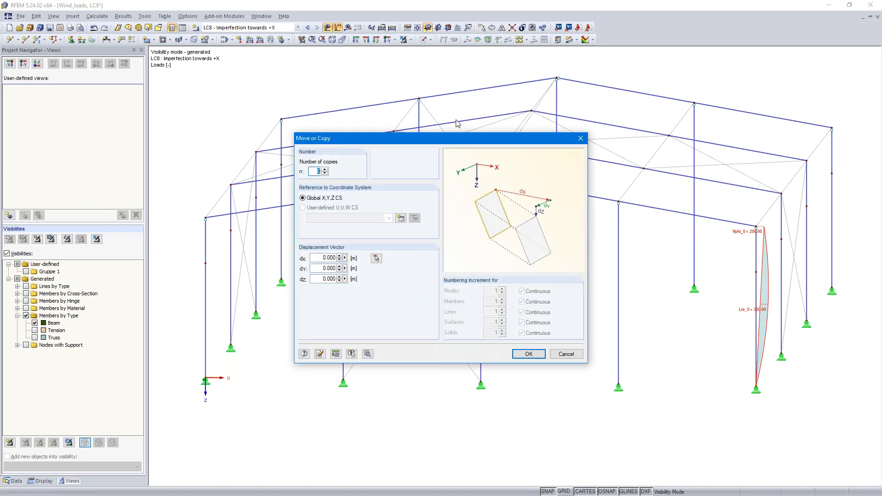
left_click(325, 169)
left_click(376, 258)
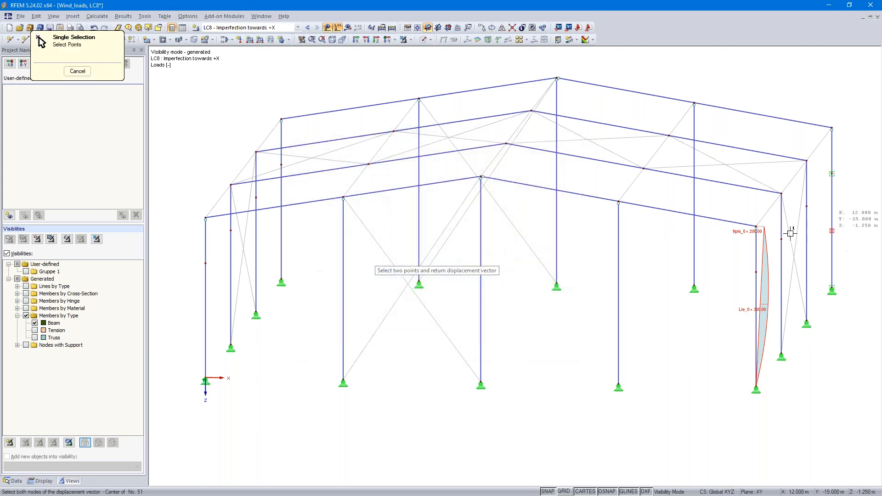
left_click(756, 227)
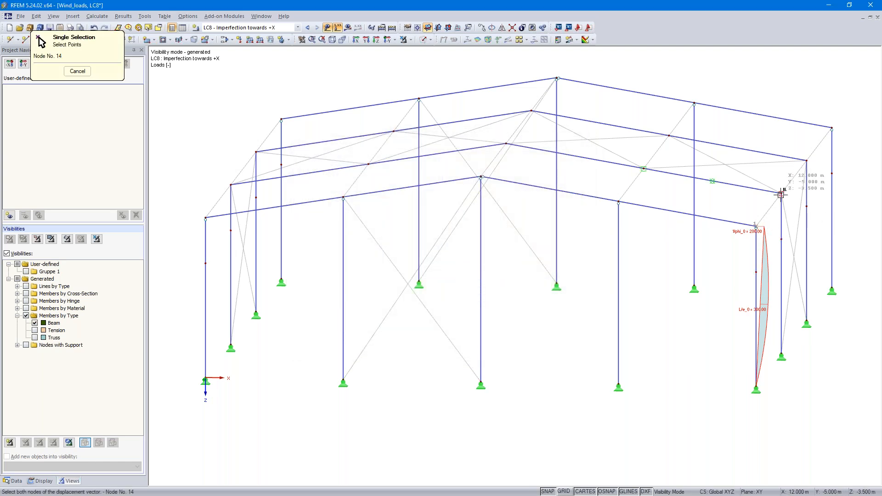
left_click(781, 195)
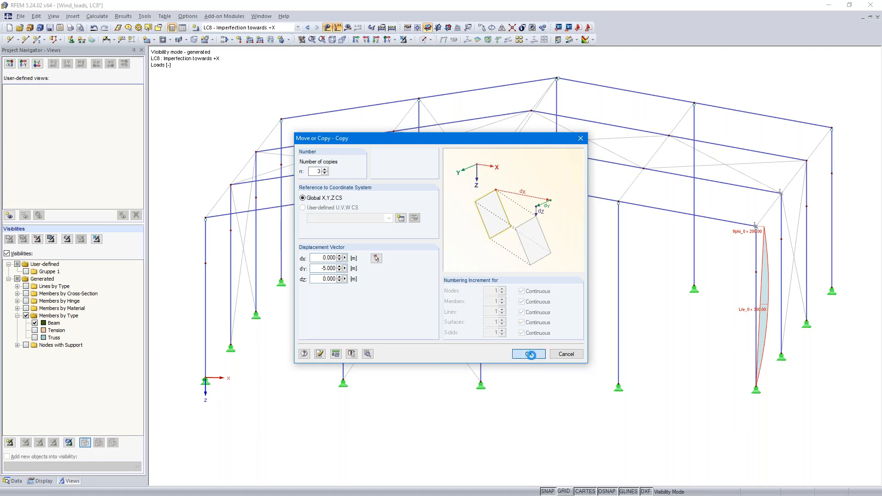
key("Return")
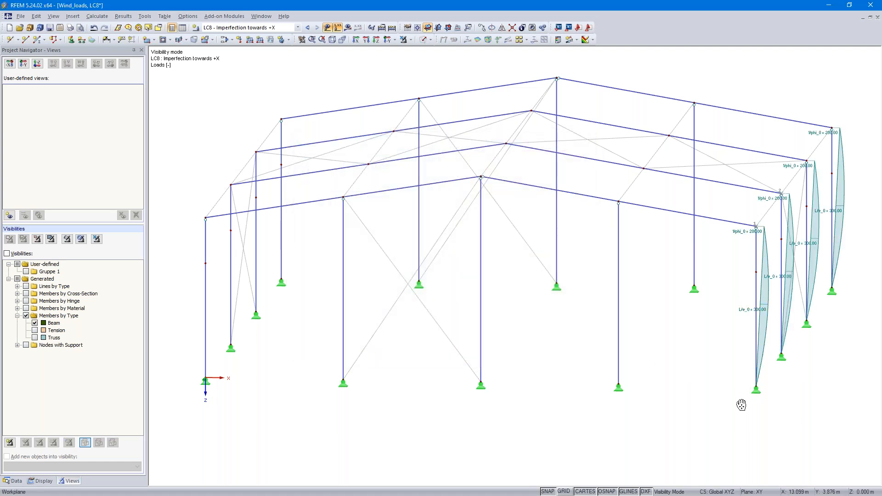
- Copy the four imperfections of the +X side columns onto the outer columns of the opposite side
middle_click_drag(688, 392, 763, 396)
scroll(763, 396, "down", 2)
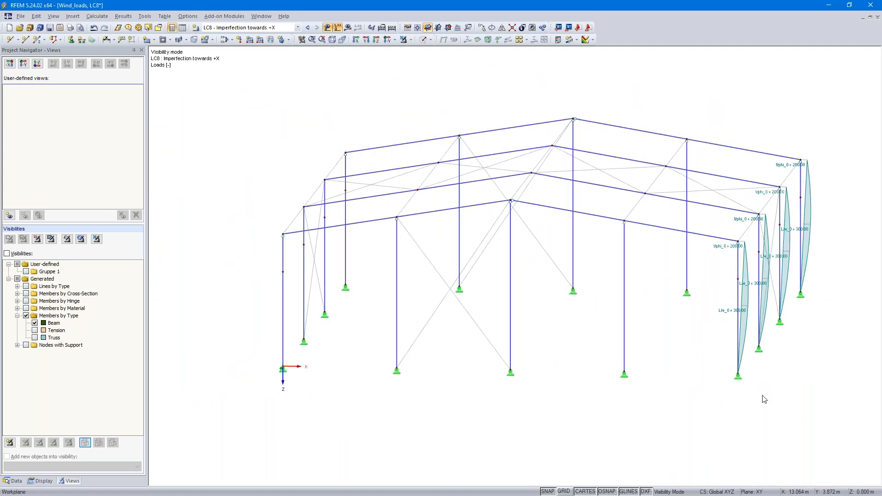
left_click(765, 278, "ctrl")
left_click(790, 220, "ctrl")
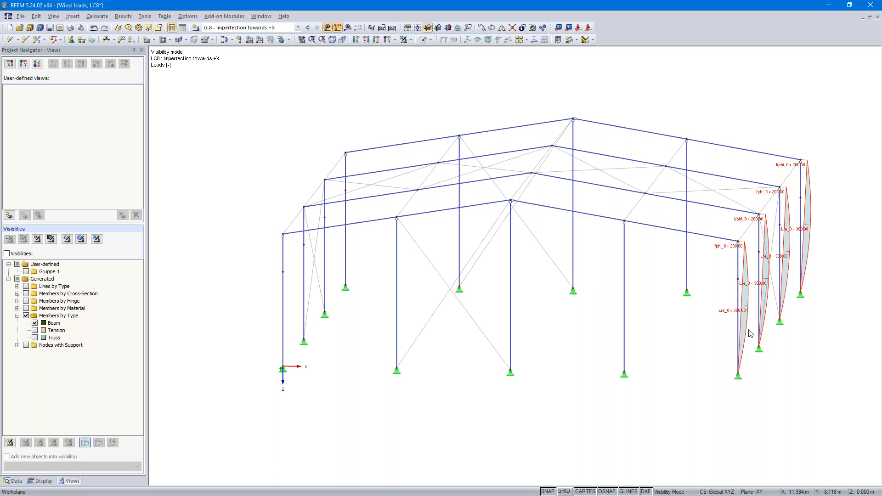
left_click_drag(722, 344, 282, 369, "ctrl")
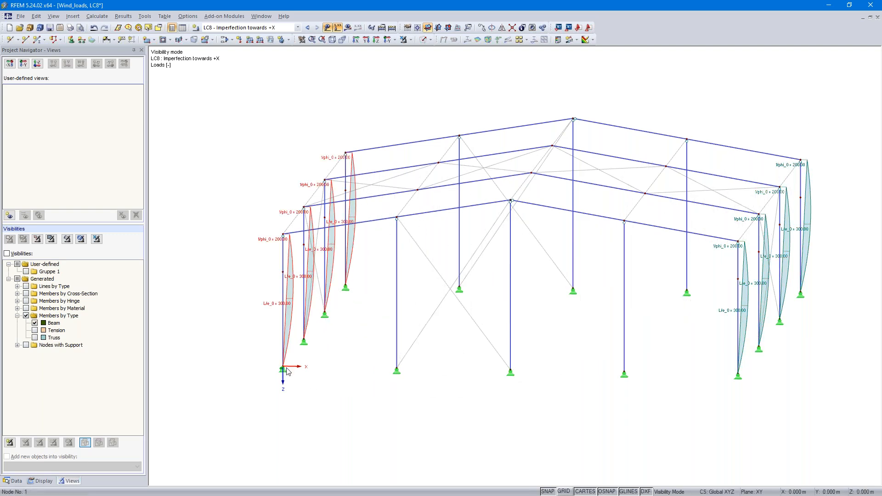
left_click(356, 403)
middle_click_drag(679, 459, 643, 443, "ctrl")
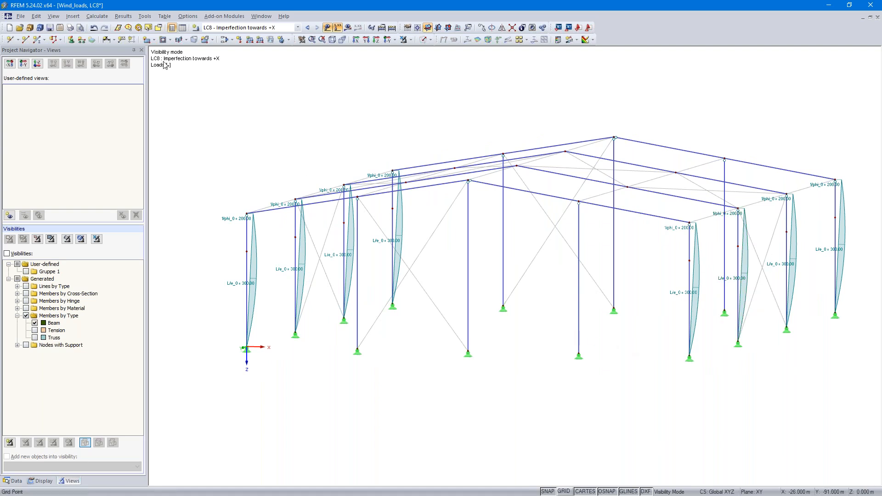
- Undo all copied imperfections and the list-of-members imperfection on the front +X corner column
left_click(93, 29)
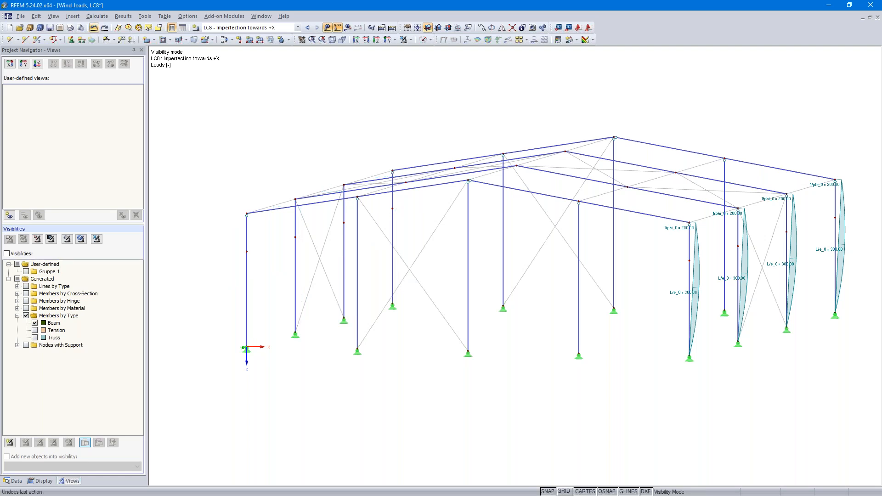
left_click(94, 28)
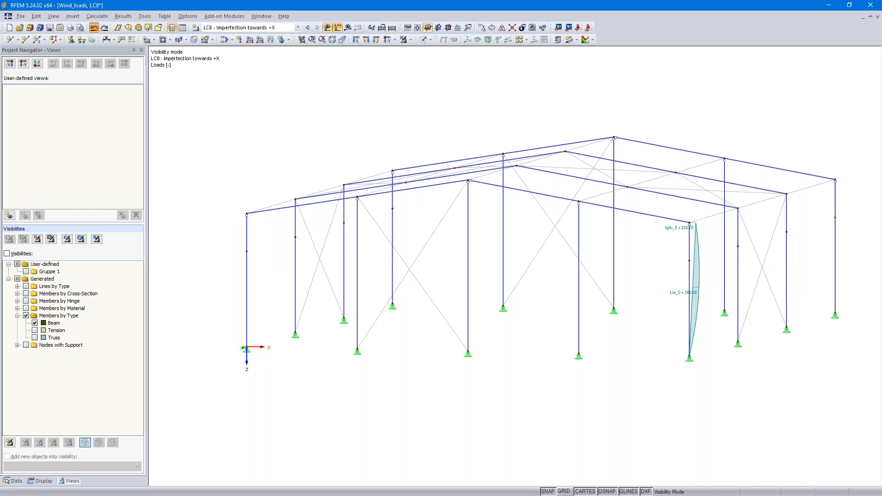
- Create sets of continuous members, one per column, from the divided outer column members on both sides of the hall
scroll(634, 409, "down", 2)
middle_click_drag(634, 409, 669, 411, "ctrl")
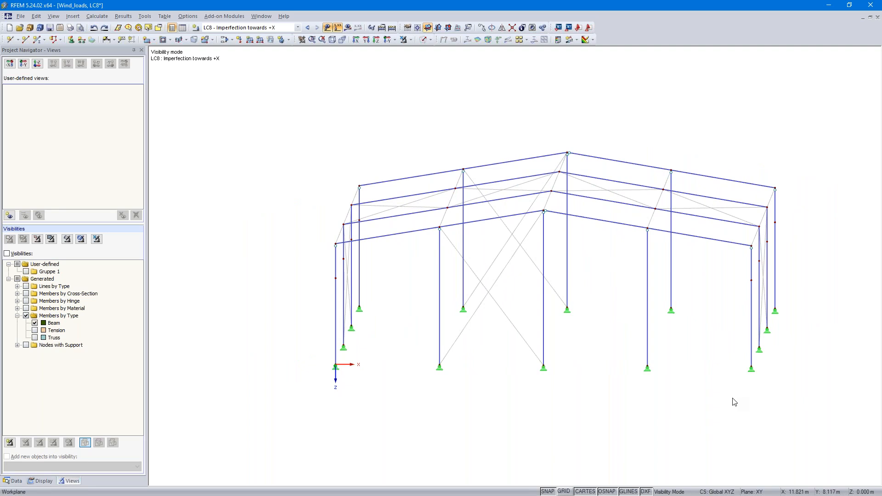
left_click_drag(732, 398, 832, 159)
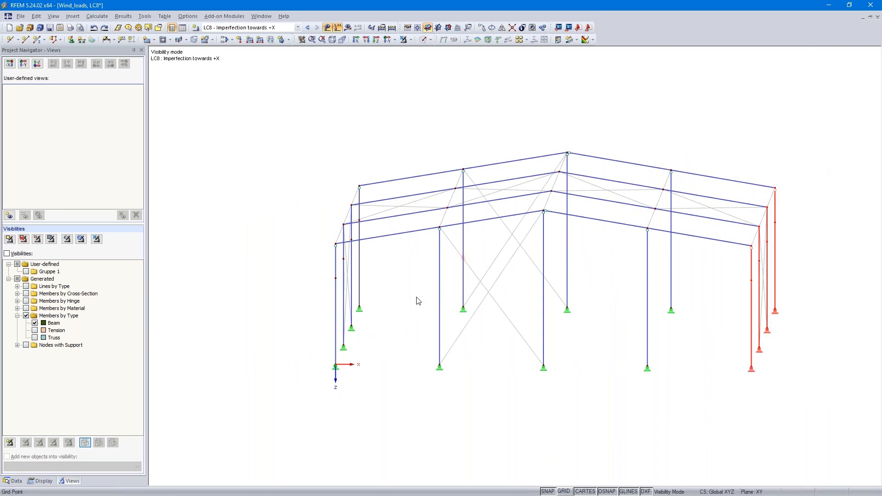
left_click_drag(315, 407, 393, 161)
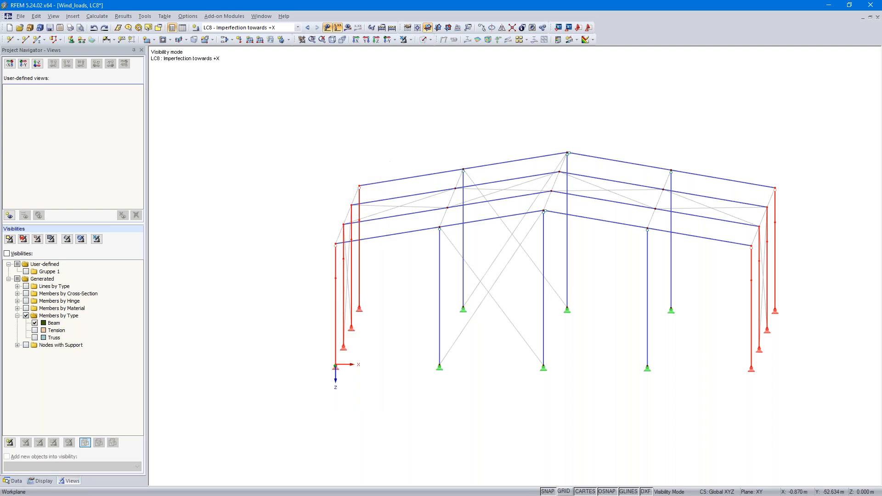
right_click(360, 285)
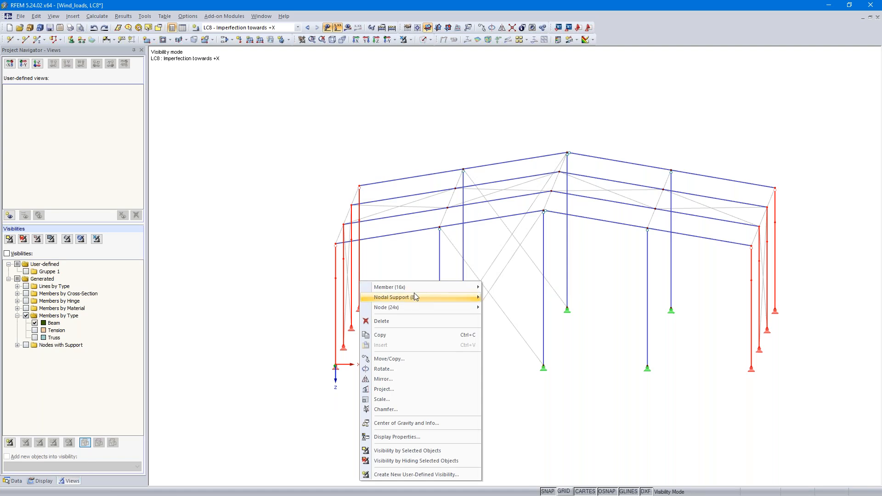
mouse_move(423, 289)
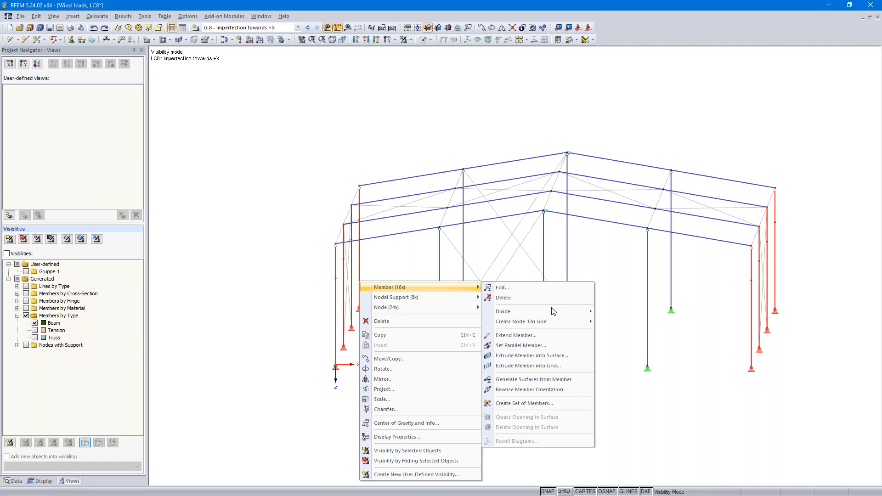
left_click(546, 404)
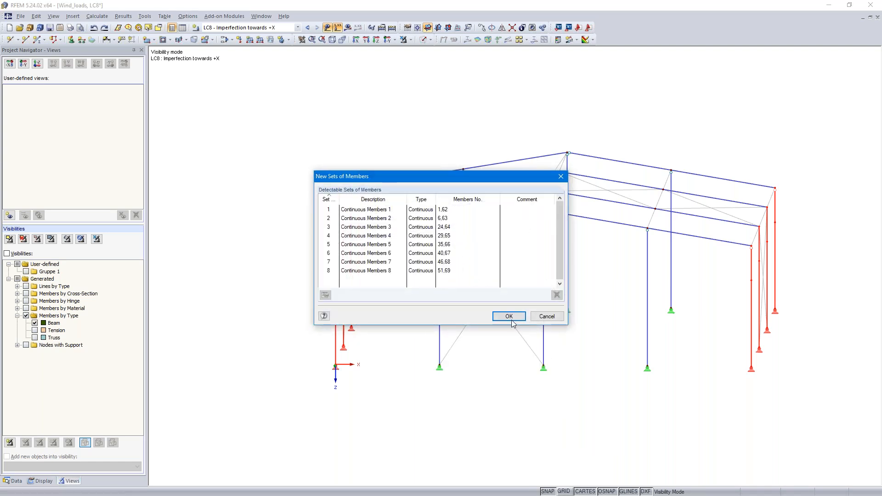
left_click(509, 316)
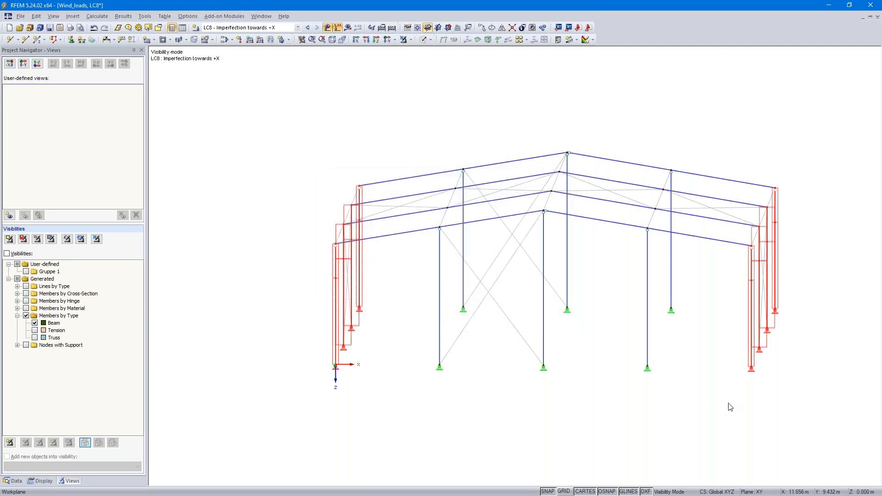
middle_click_drag(729, 407, 680, 408)
left_click(681, 408)
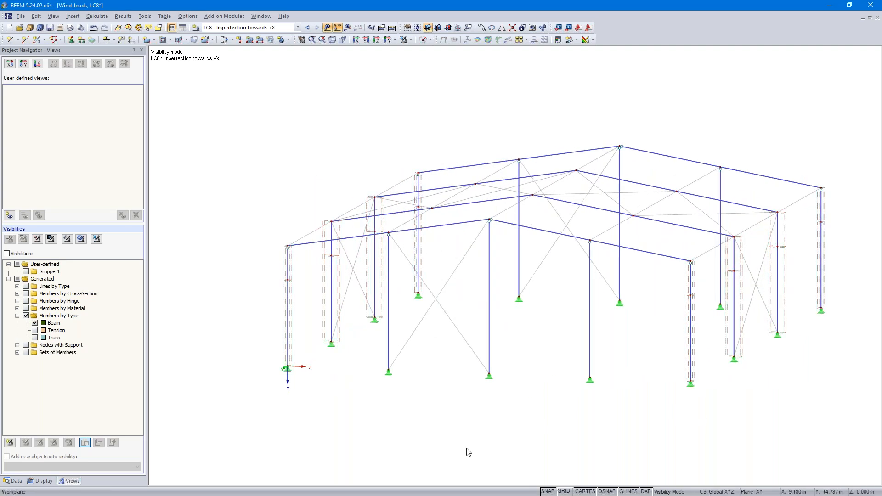
- Add an imperfection in LC8 on sets of members 1-8, with local axis z, inclination 1/200 and precamber L/300
left_click(73, 16)
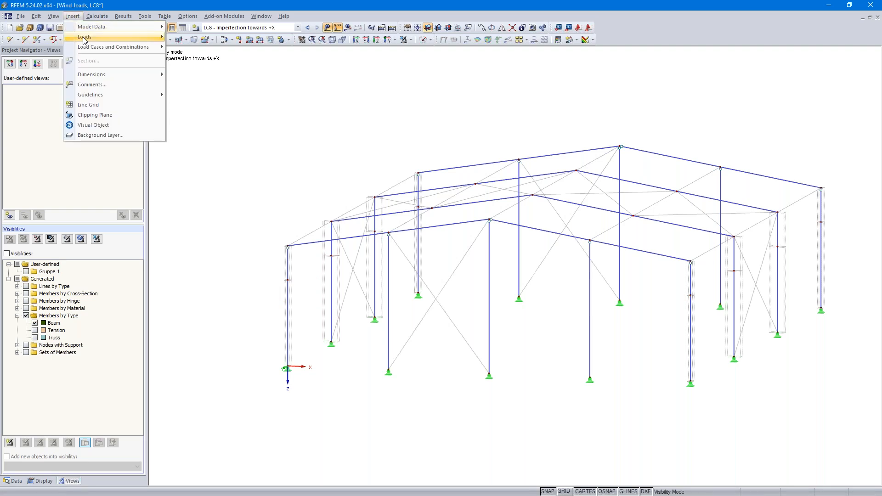
mouse_move(87, 36)
mouse_move(222, 194)
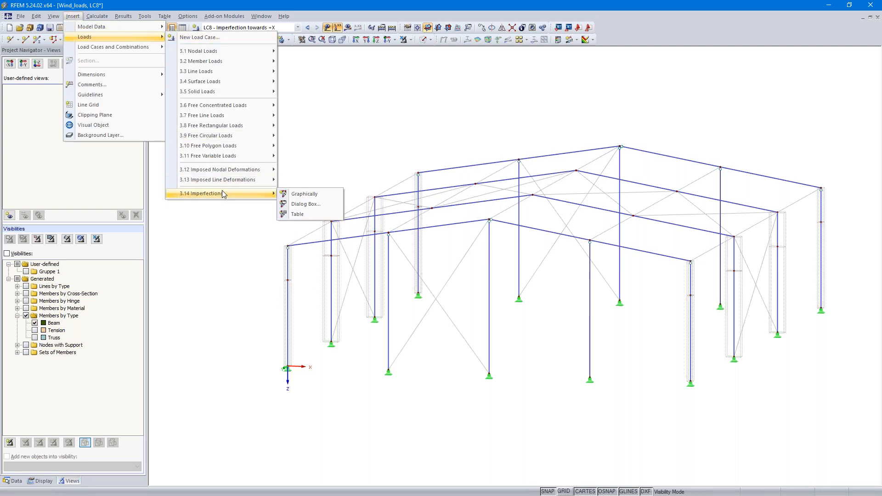
left_click(306, 204)
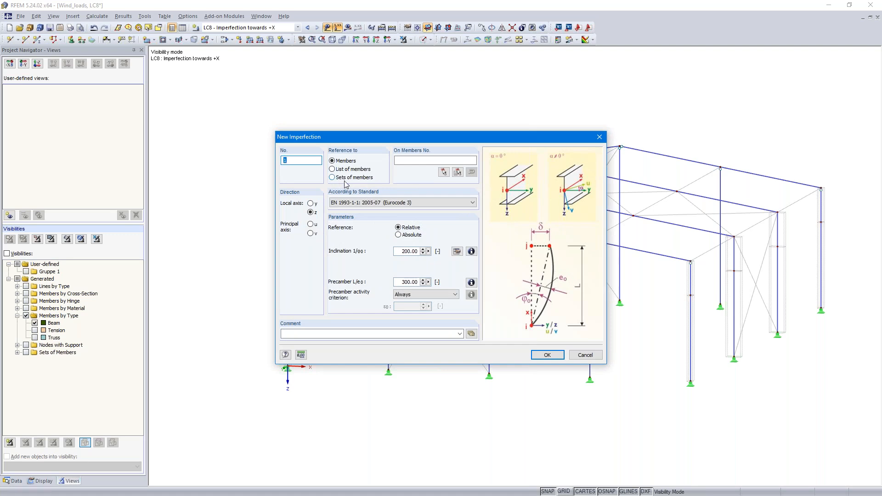
left_click(332, 178)
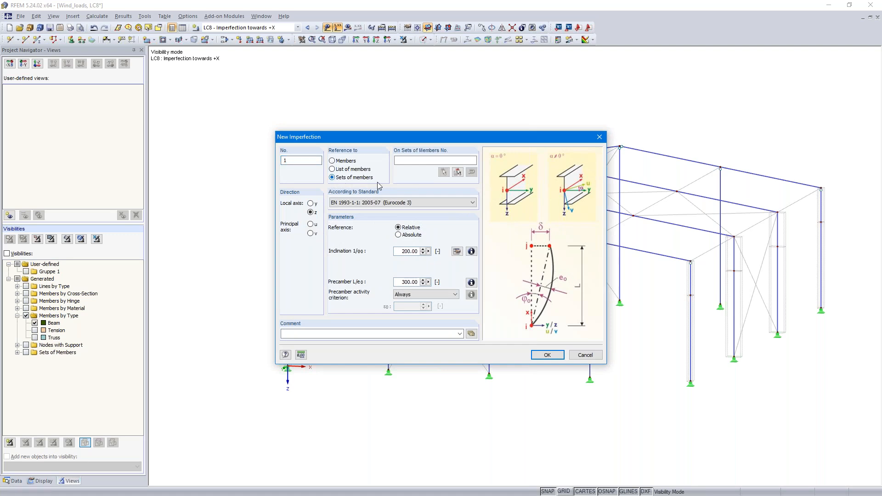
left_click(458, 172)
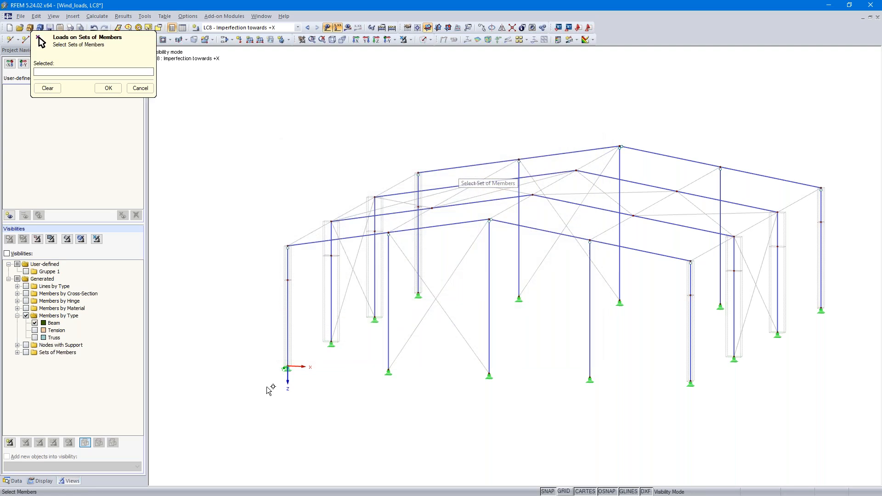
left_click_drag(258, 399, 435, 142)
left_click_drag(670, 409, 857, 167)
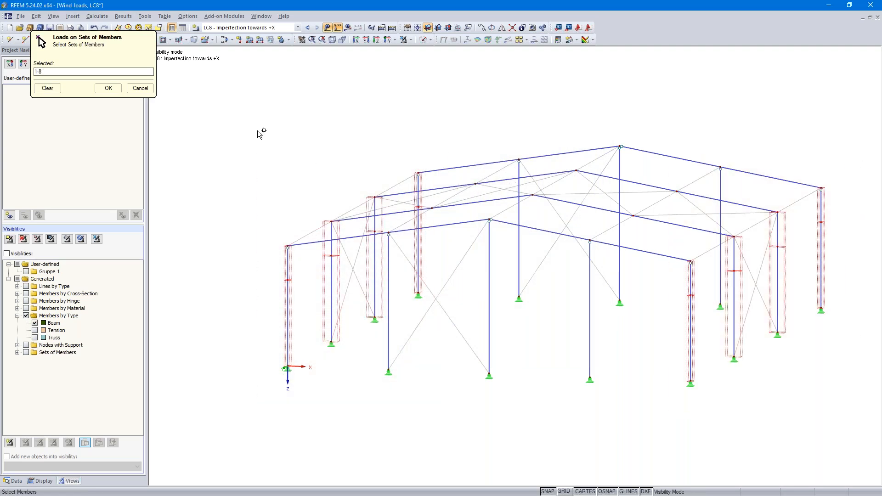
left_click(108, 88)
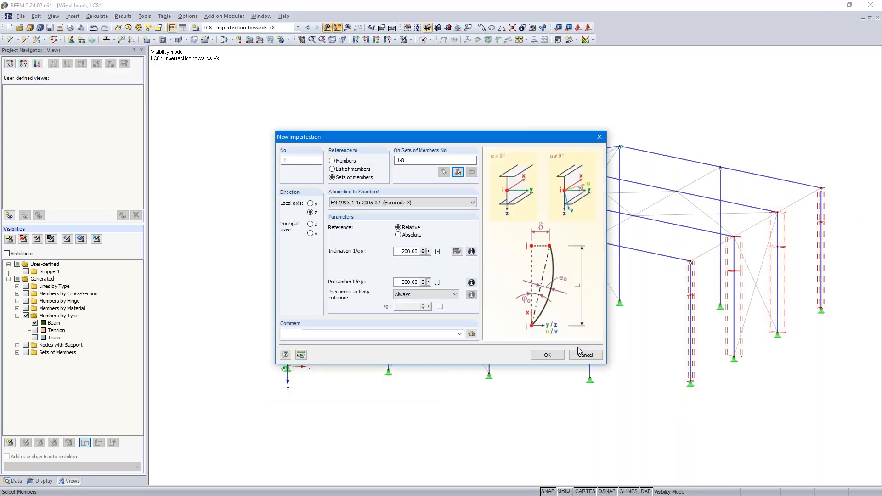
left_click(549, 356)
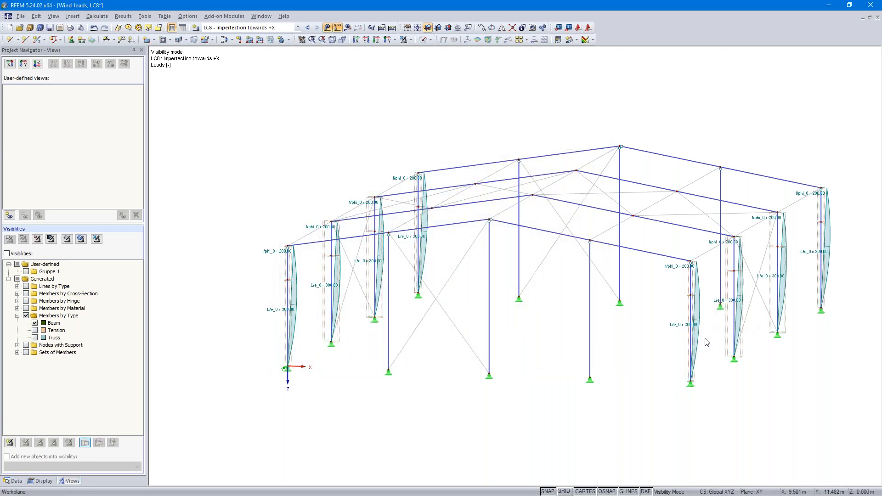
scroll(710, 329, "up", 3)
scroll(735, 349, "down", 1)
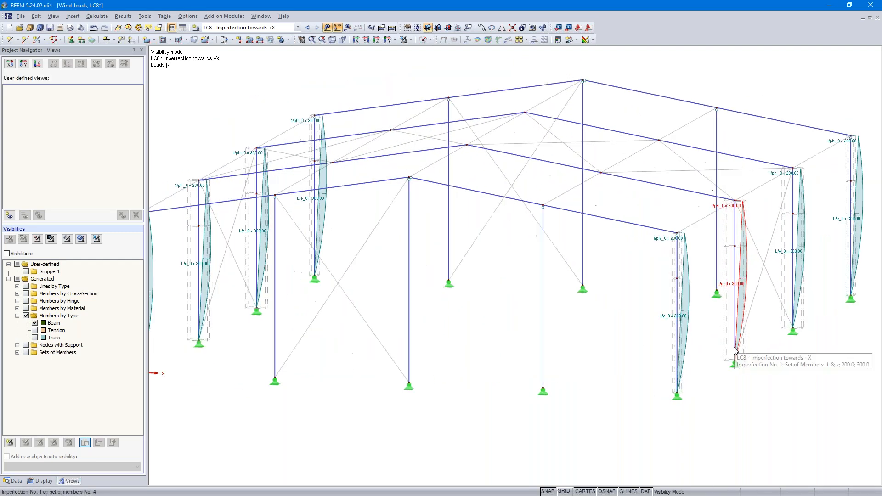
scroll(585, 437, "down", 1)
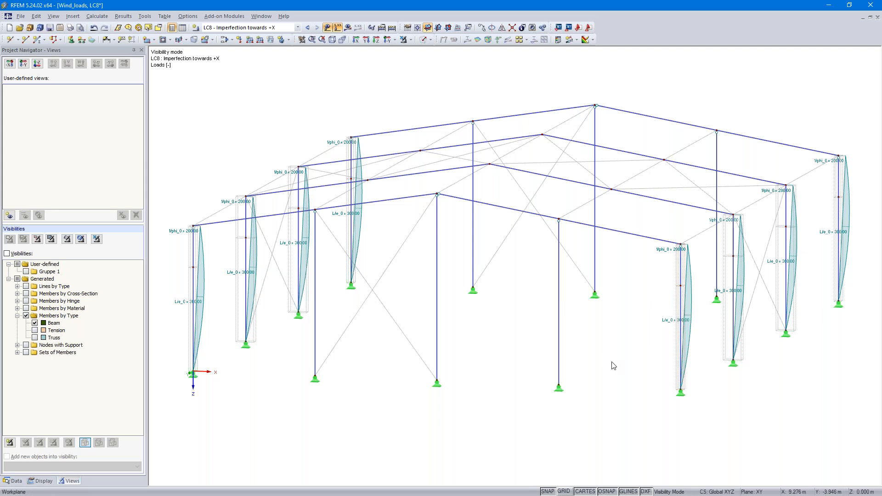
- Open the RF-STEEL EC3 add-on module and choose members 6,63 of the front +X corner column for design
left_click(15, 481)
scroll(55, 358, "down", 5)
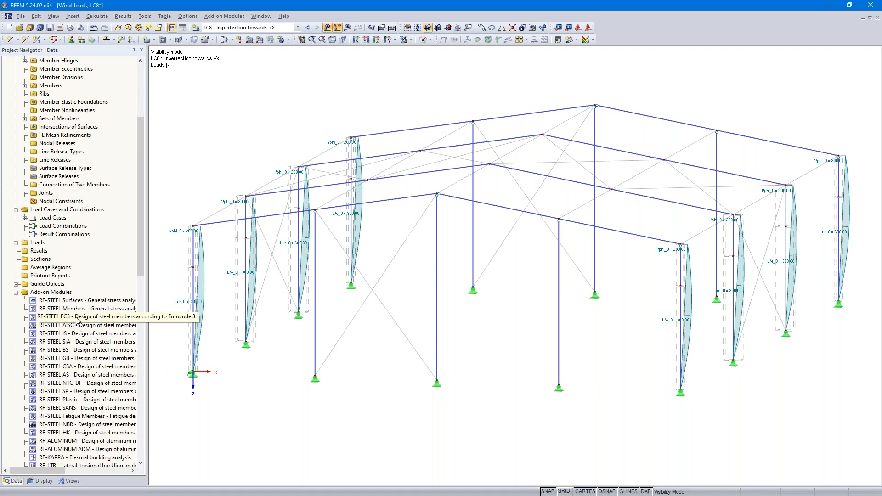
double_click(77, 317)
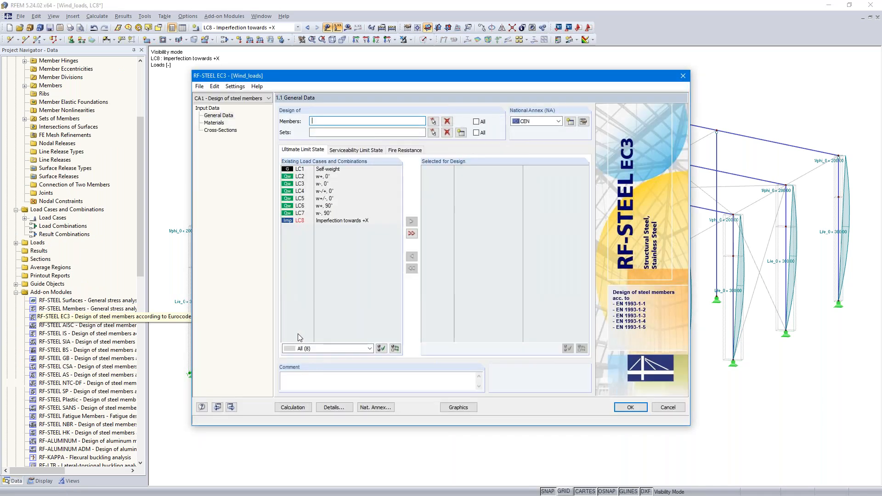
left_click(433, 122)
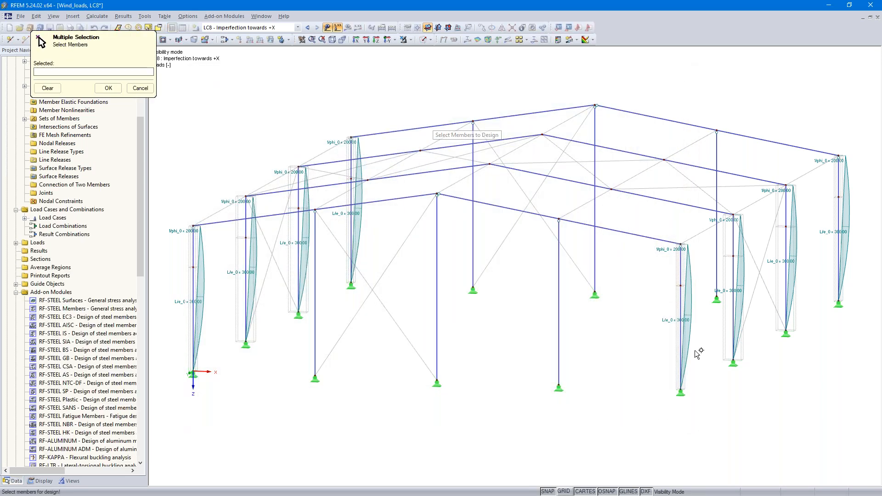
left_click(698, 227)
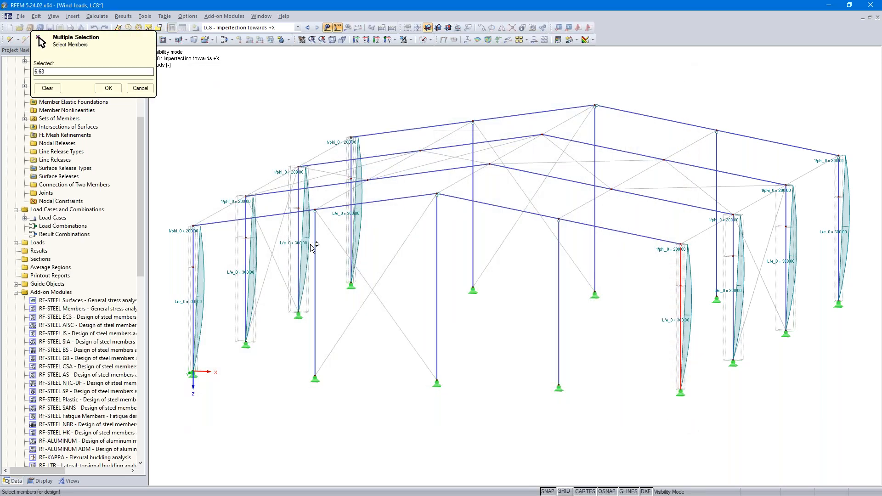
left_click(111, 89)
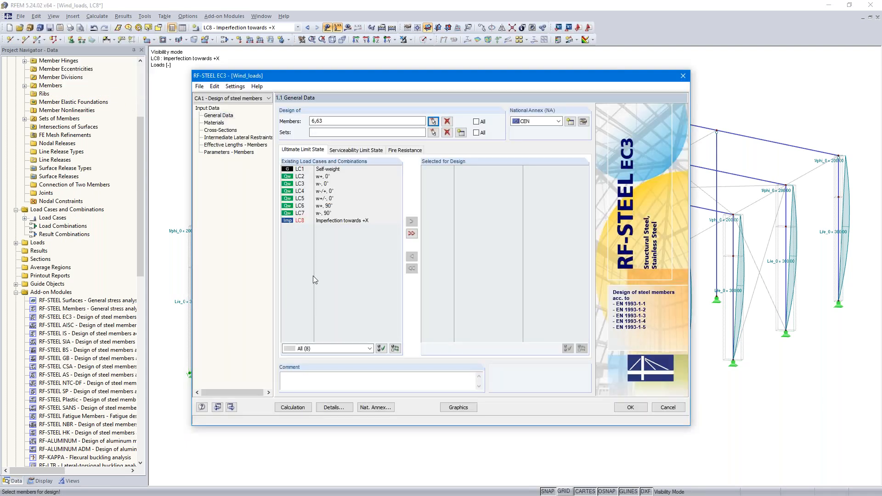
- Set the stability analysis of sets of members to the Equivalent Member Method acc. to 6.3.1 ... 6.3.3 in the design details
left_click(329, 407)
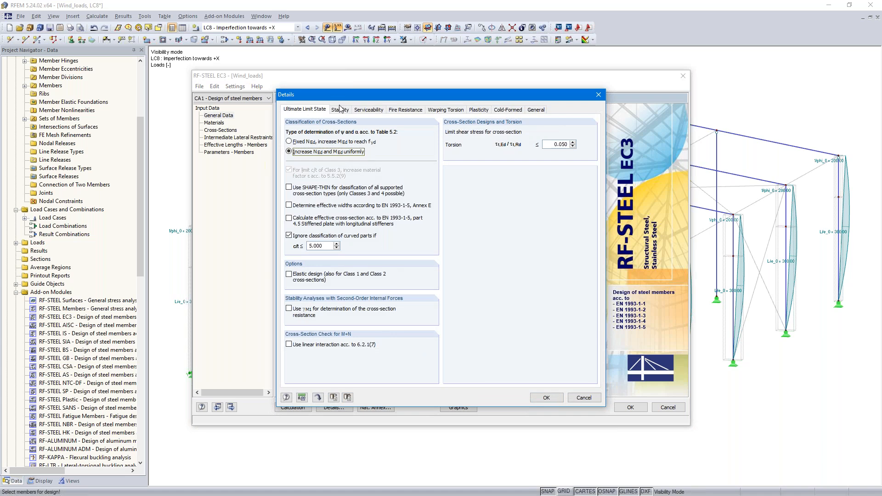
left_click(341, 110)
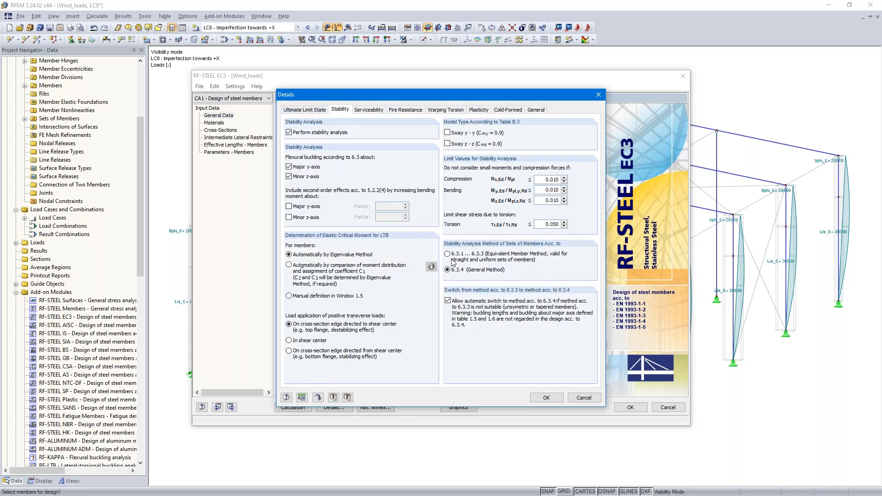
left_click(447, 255)
left_click(546, 397)
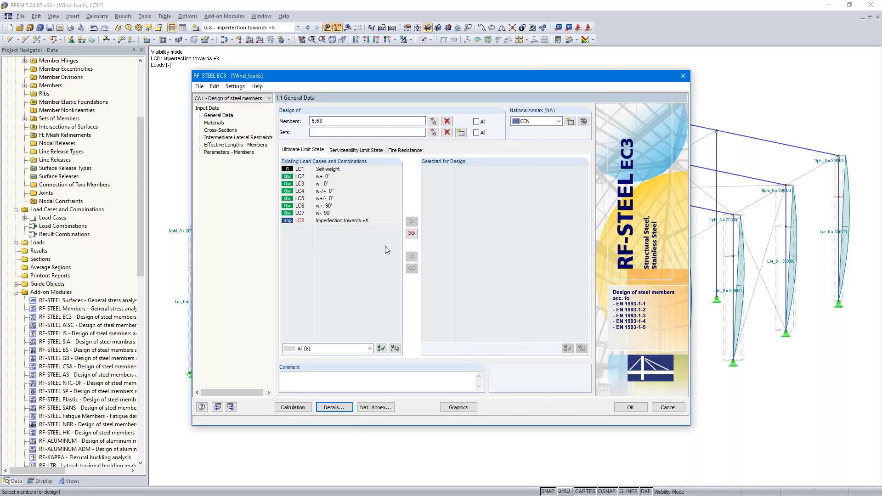
- Select LC1 Self-weight for the ultimate limit state design and review the effective lengths Lcr,y of members 6 and 63
double_click(326, 171)
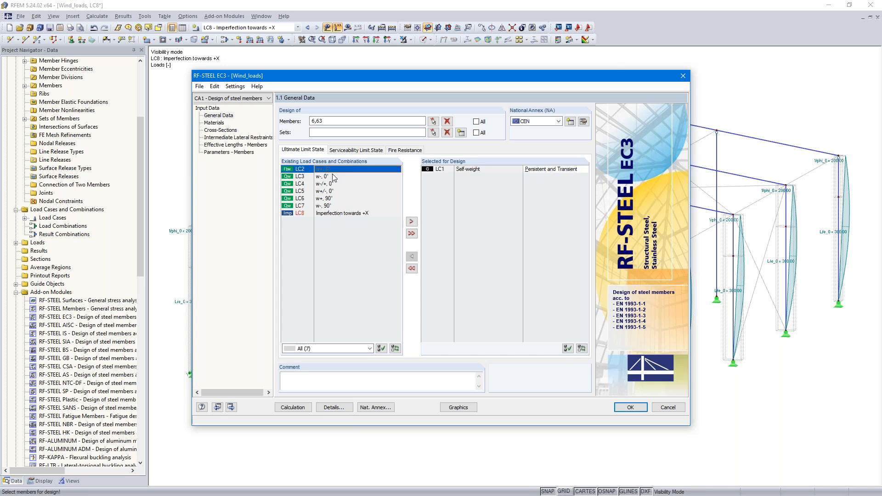
left_click(222, 145)
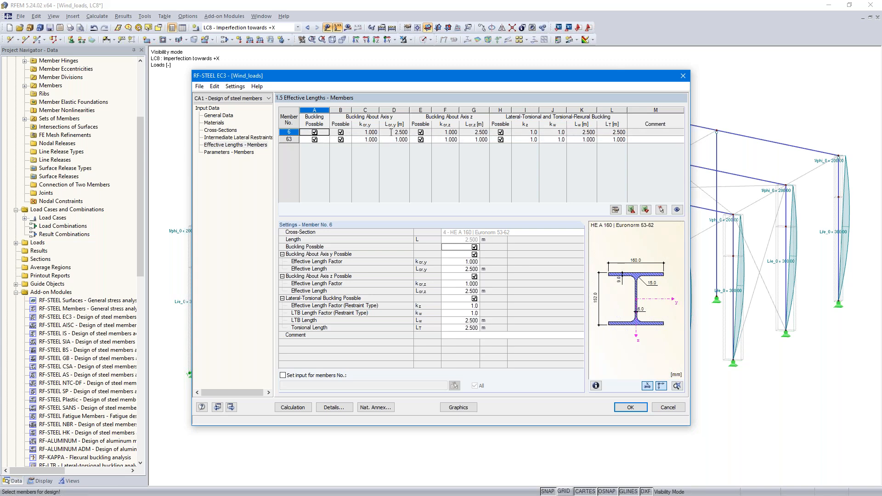
left_click(390, 133)
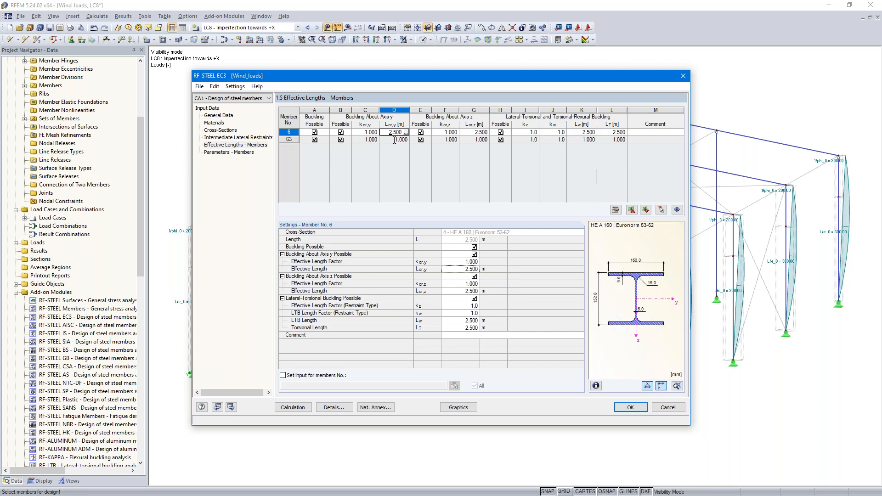
left_click(394, 140)
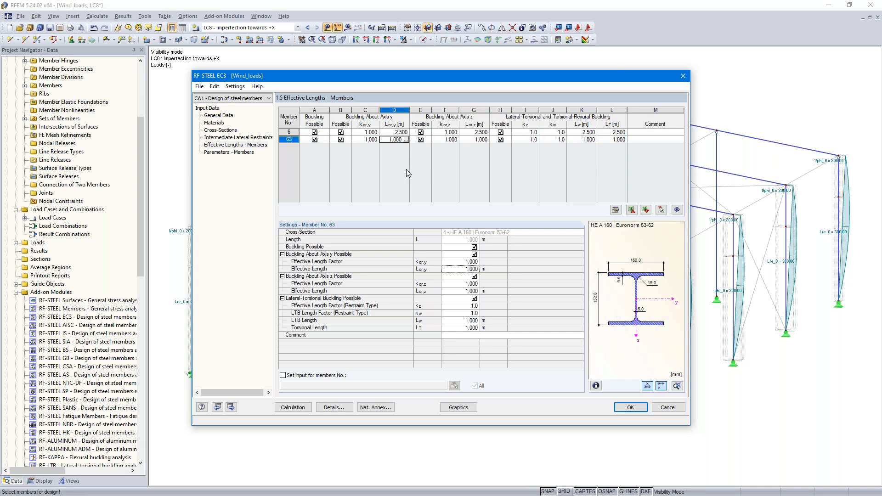
- Clear the members chosen for design and choose set of members 2 instead
left_click(222, 116)
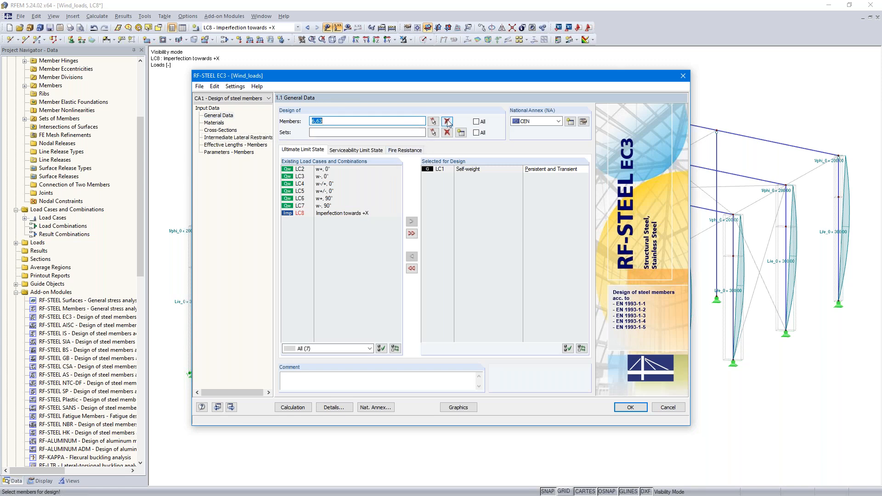
left_click(447, 122)
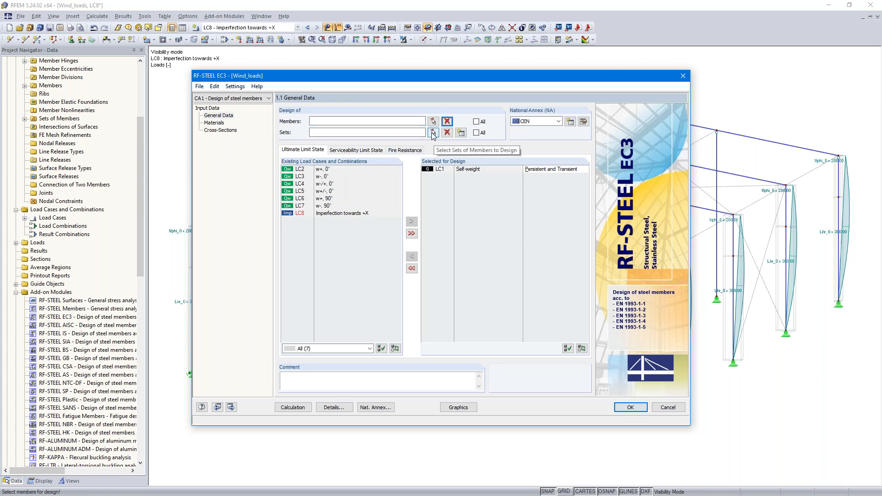
left_click(433, 133)
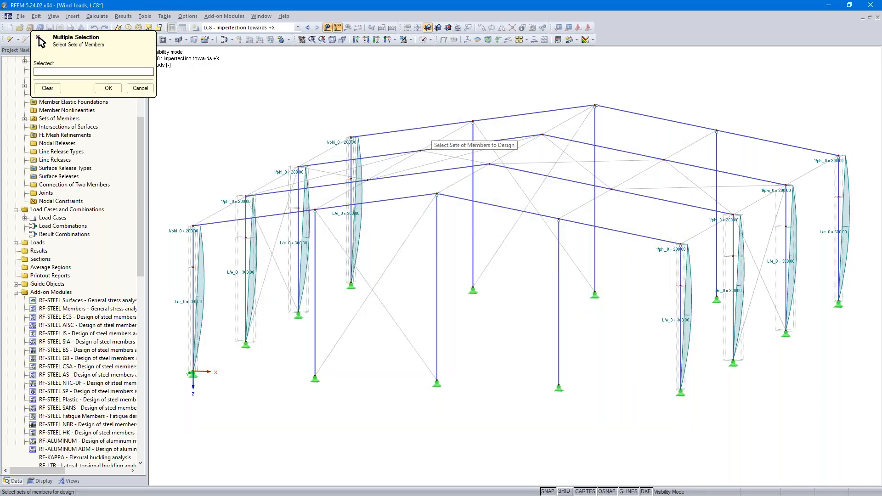
left_click(108, 88)
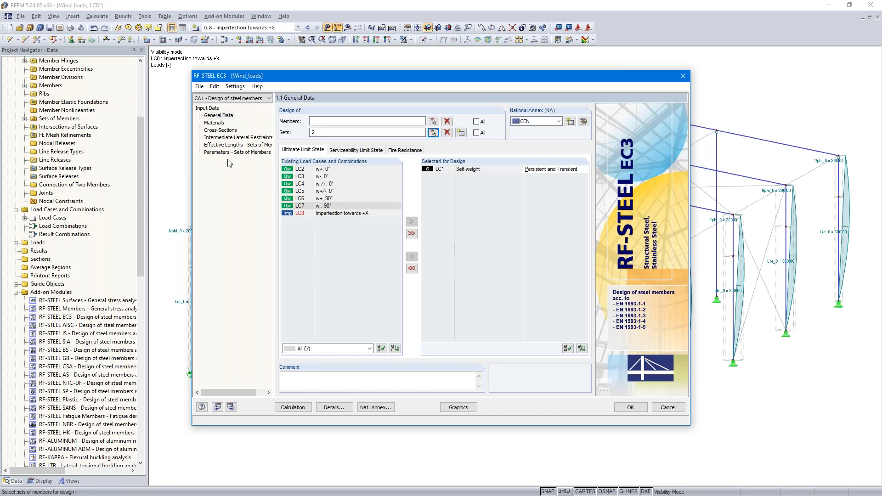
- Review the effective lengths of set of members 2 and exit the add-on module without saving
left_click(230, 146)
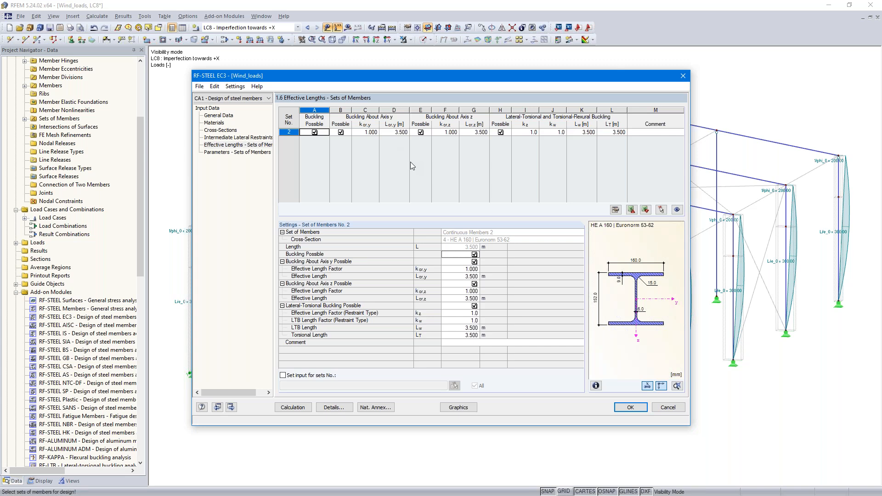
left_click(669, 408)
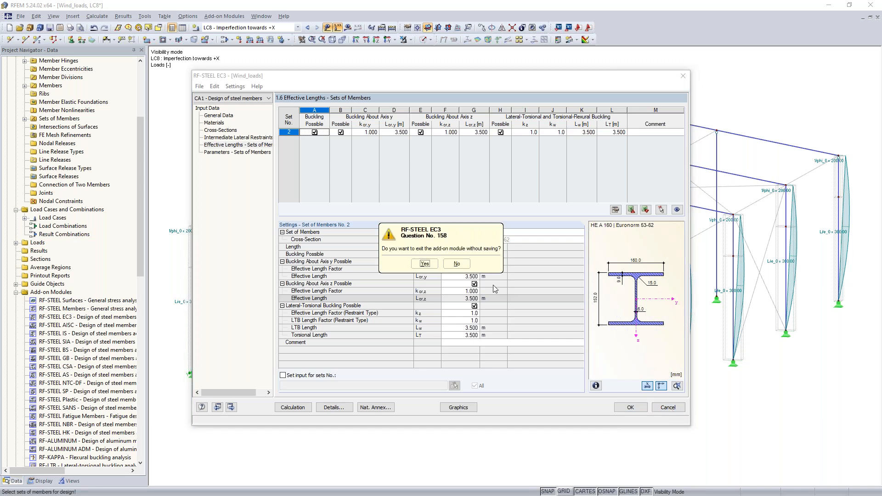
left_click(425, 264)
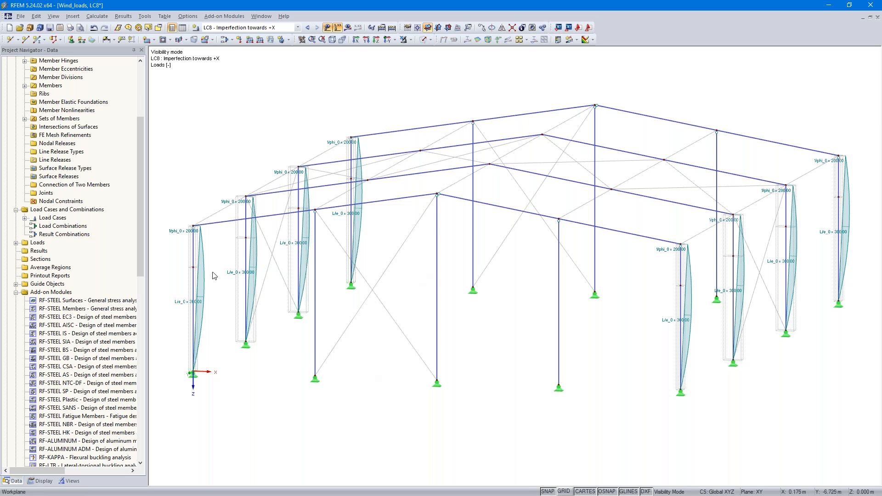
- Collapse the Wind_loads model data and switch to the Contact_solid_base_plate model
scroll(93, 275, "up", 5)
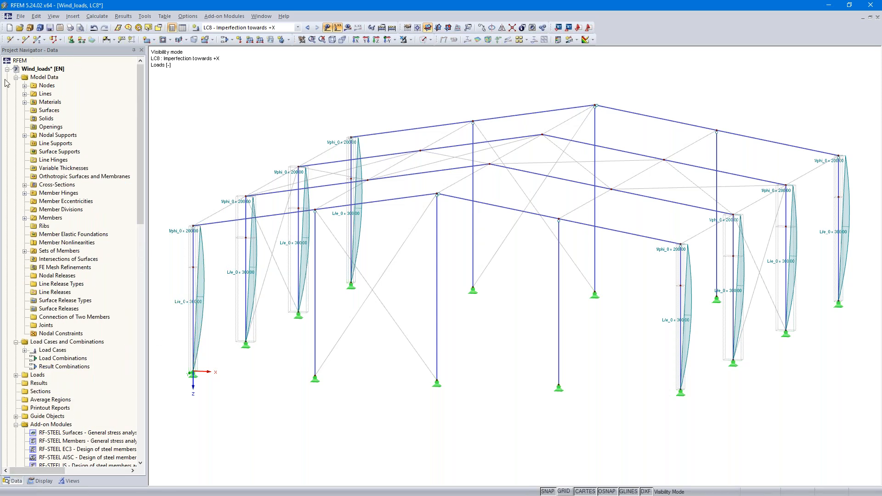
left_click(8, 70)
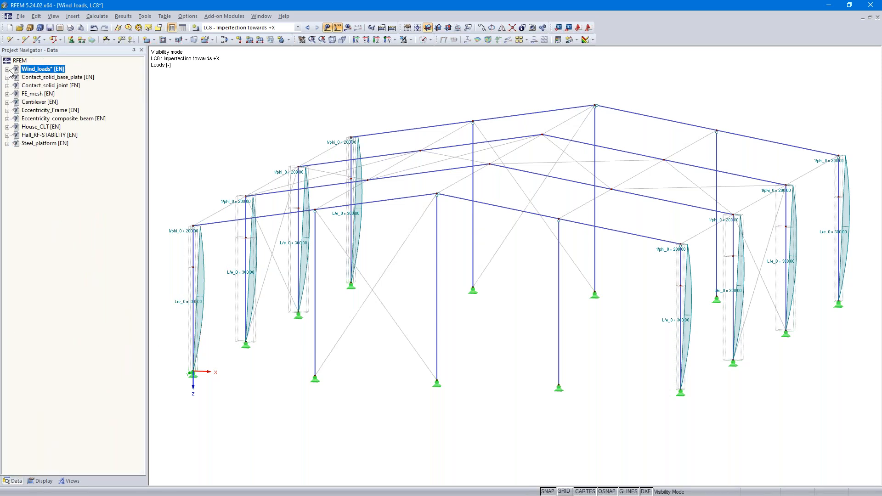
double_click(47, 77)
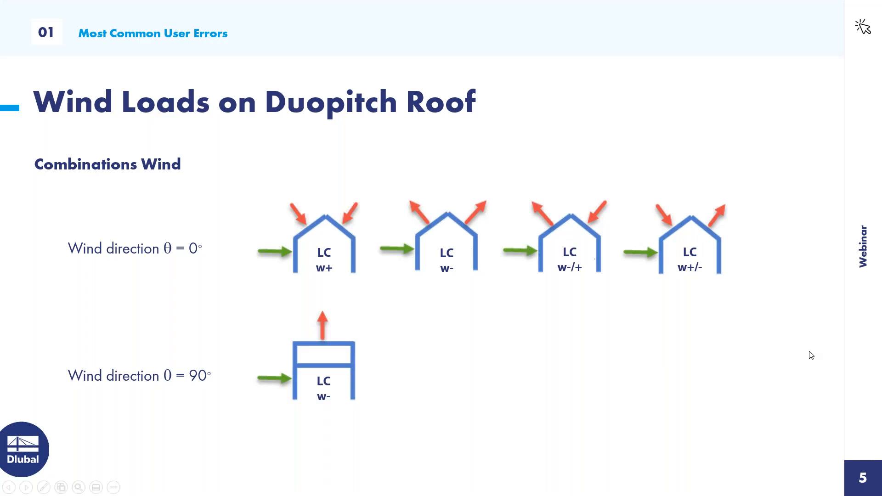
left_click(779, 350)
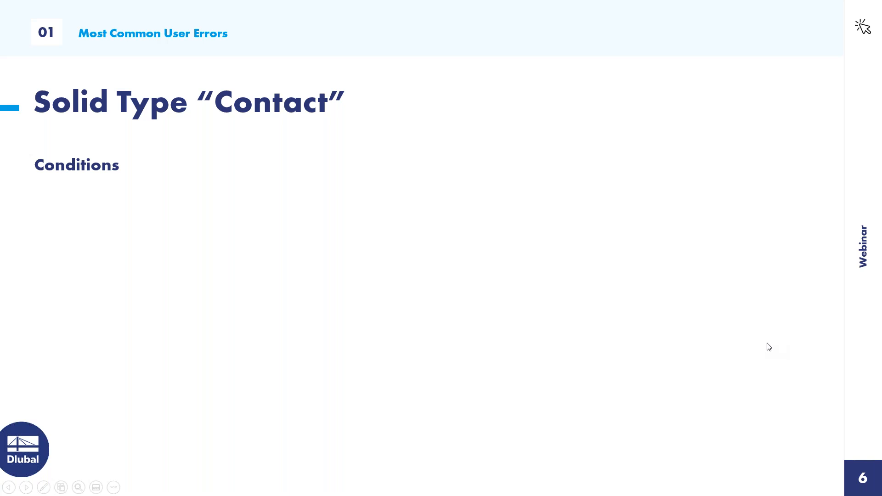
left_click(770, 346)
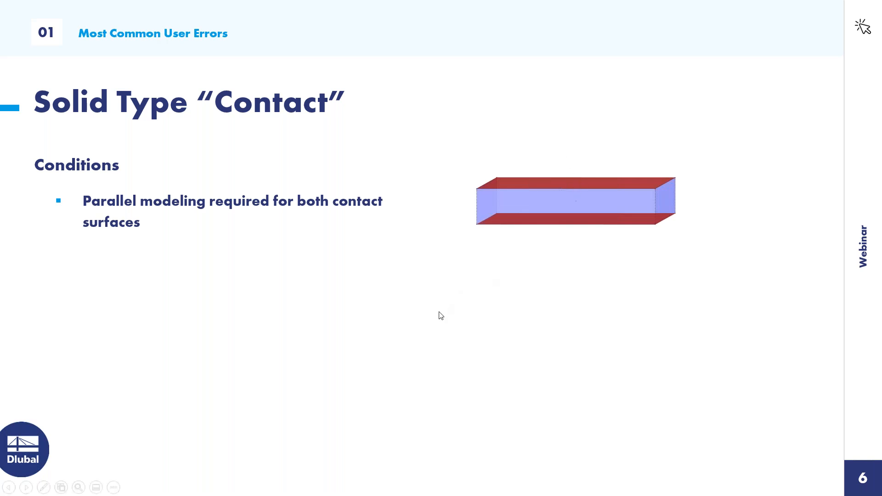
left_click(747, 335)
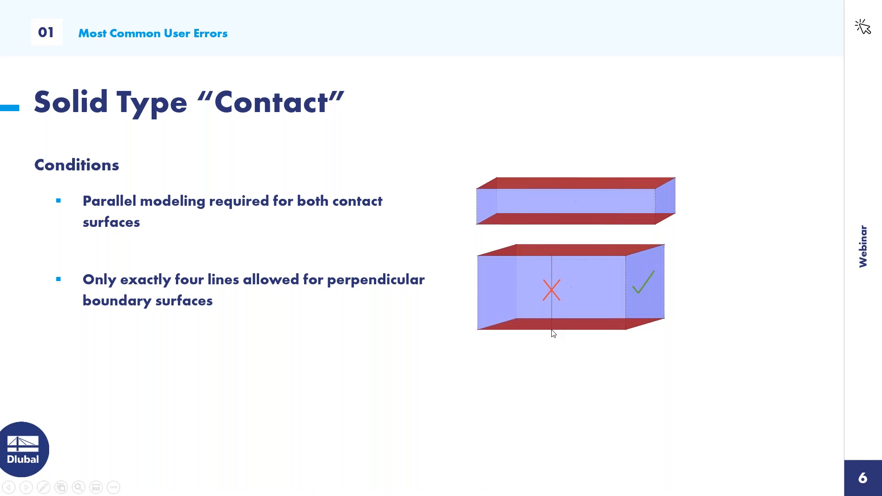
left_click(586, 386)
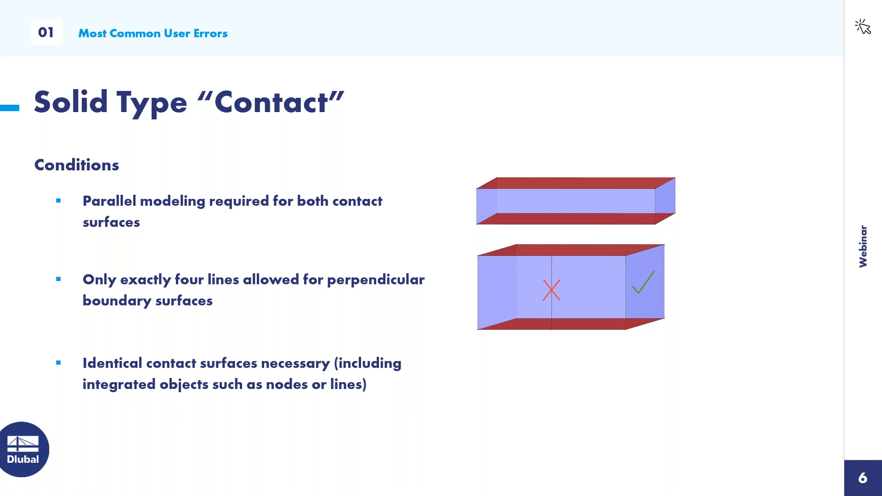
- Return to RFEM, select the base plate surface and set up one copy displaced by dz = -0.020 m
key("alt+Tab")
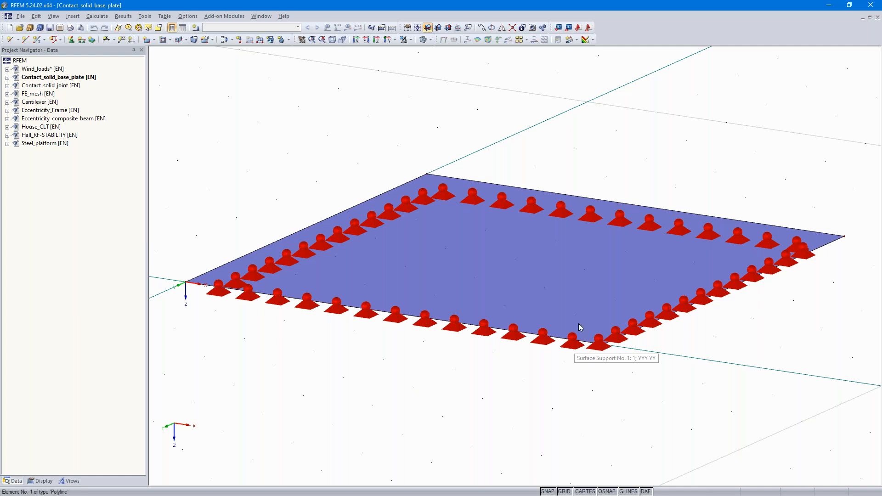
left_click(578, 323)
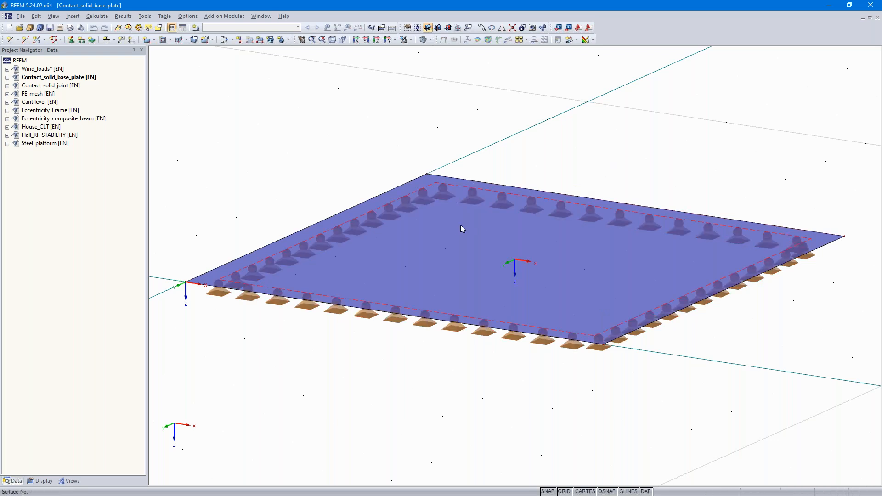
left_click(460, 189)
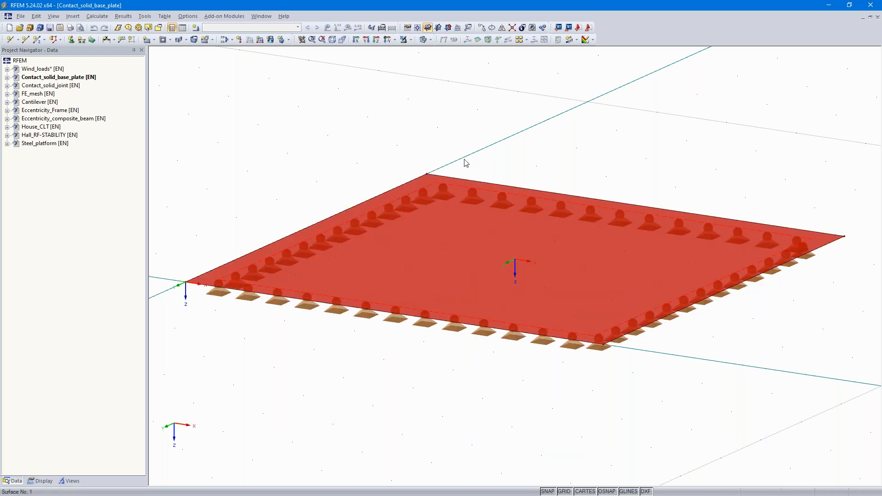
left_click(482, 29)
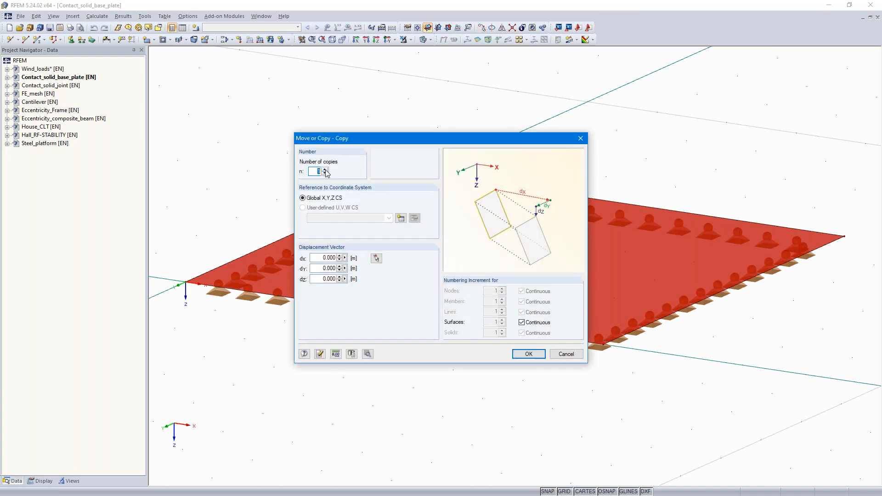
left_click(322, 279)
type("2")
- Turn off new lines between nodes, enable new solids between the surface and its copy, then apply the copy and inspect the solid
left_click(368, 354)
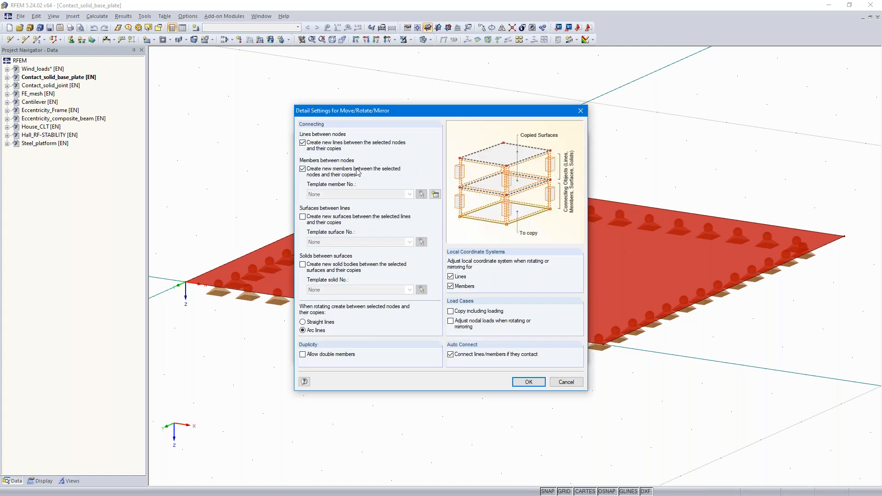
left_click(303, 143)
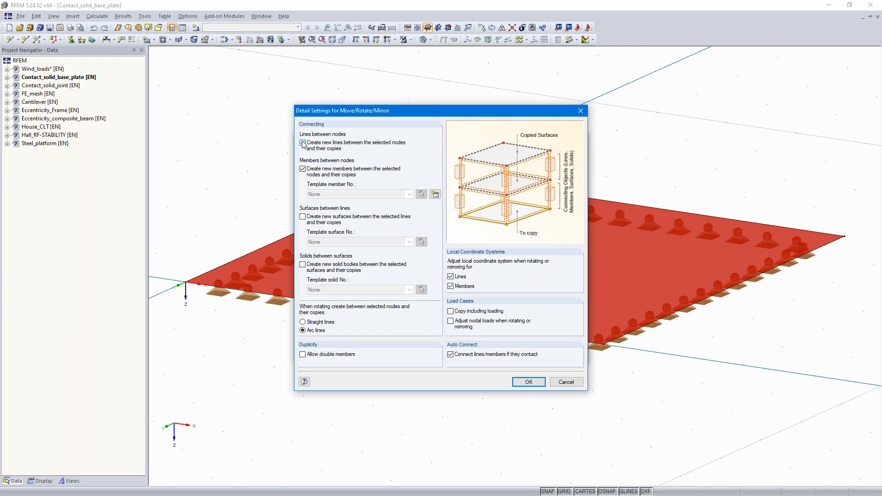
left_click(303, 265)
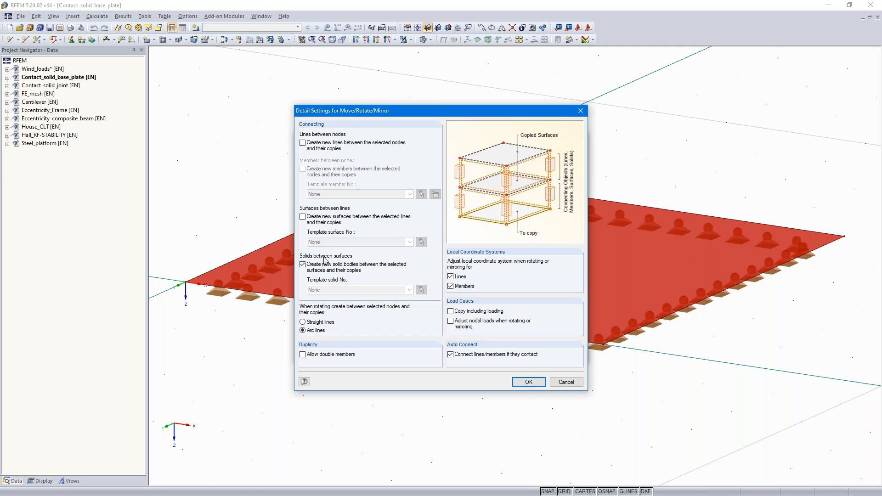
left_click(527, 382)
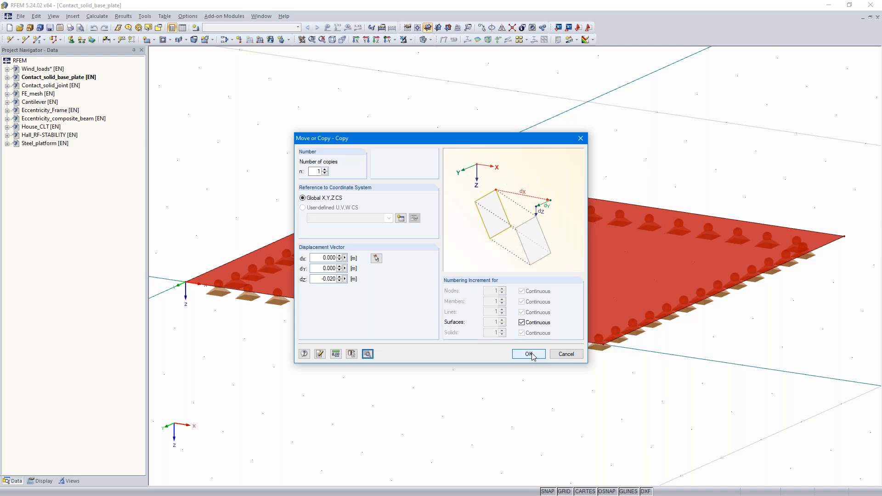
left_click(530, 355)
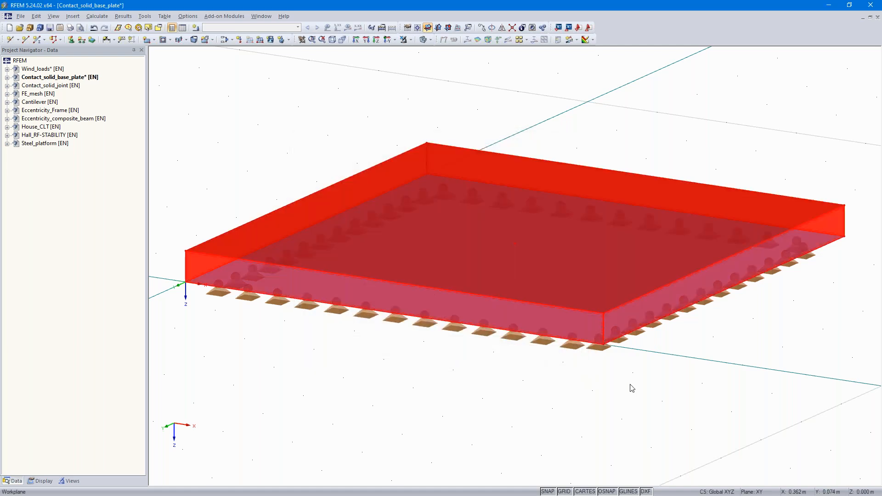
left_click(611, 294)
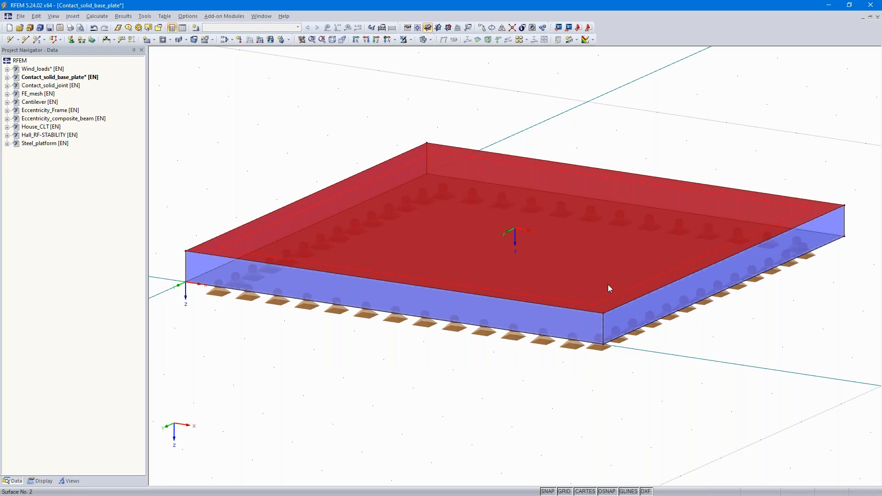
middle_click_drag(557, 441, 666, 384, "ctrl")
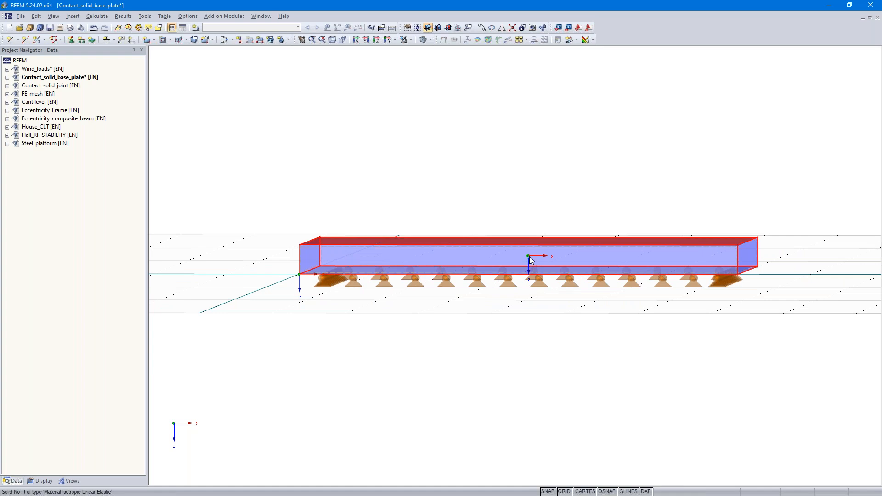
middle_click_drag(622, 359, 498, 420)
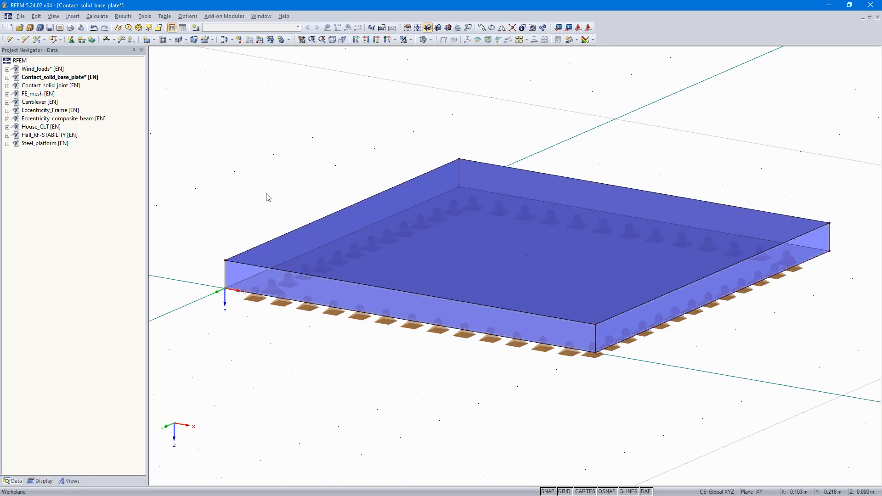
- Create a node midway (50 %) between two diagonally opposite corners of the solid's upper surface
left_click(10, 41)
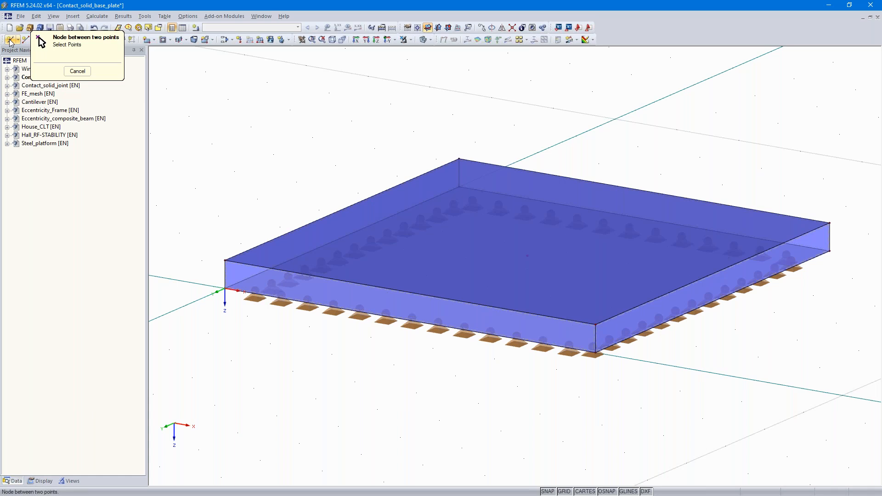
left_click(74, 71)
left_click(18, 41)
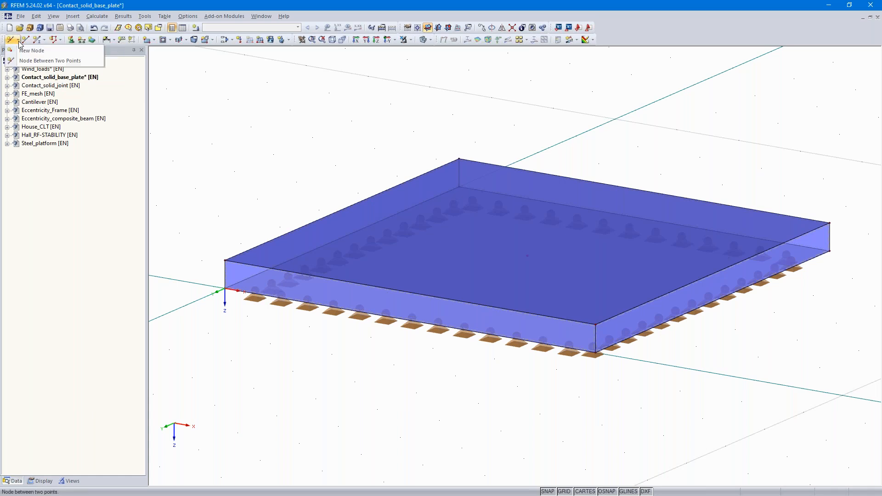
left_click(38, 65)
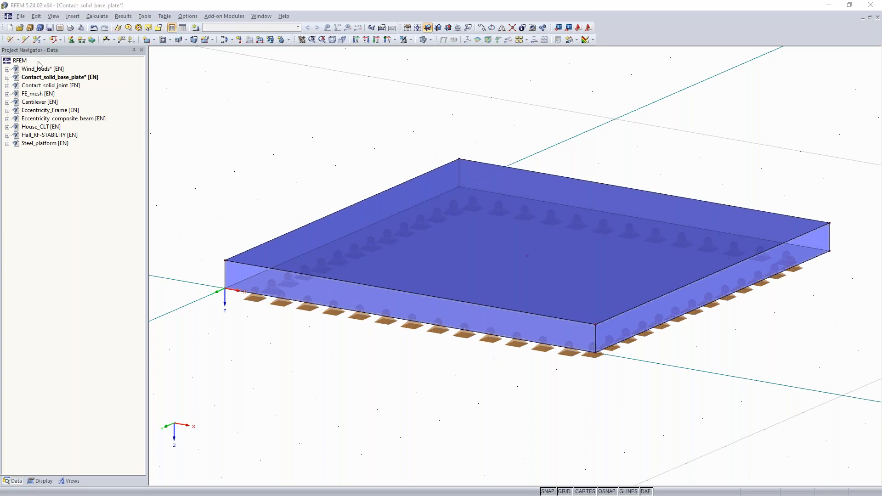
left_click(237, 258)
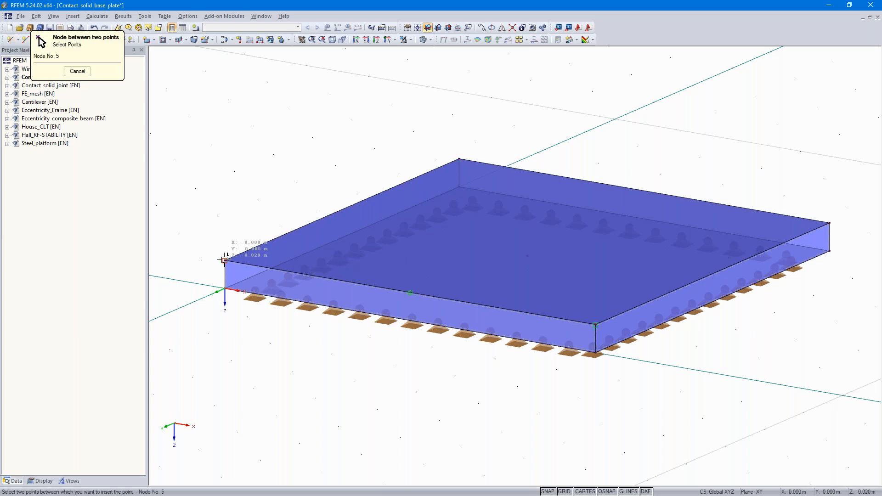
left_click(830, 223)
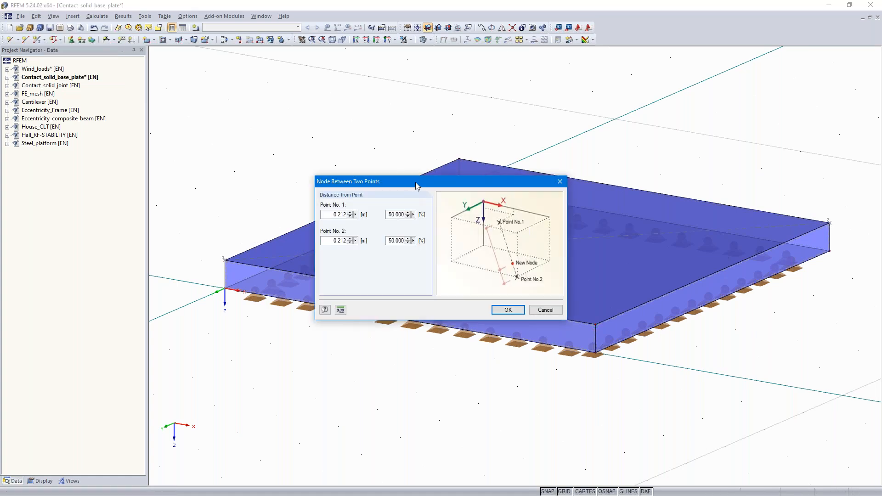
left_click_drag(416, 186, 304, 115)
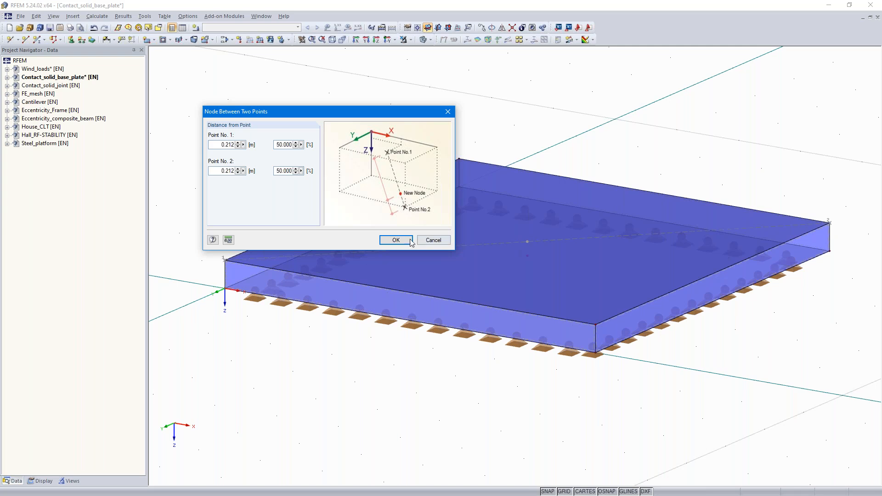
left_click(396, 239)
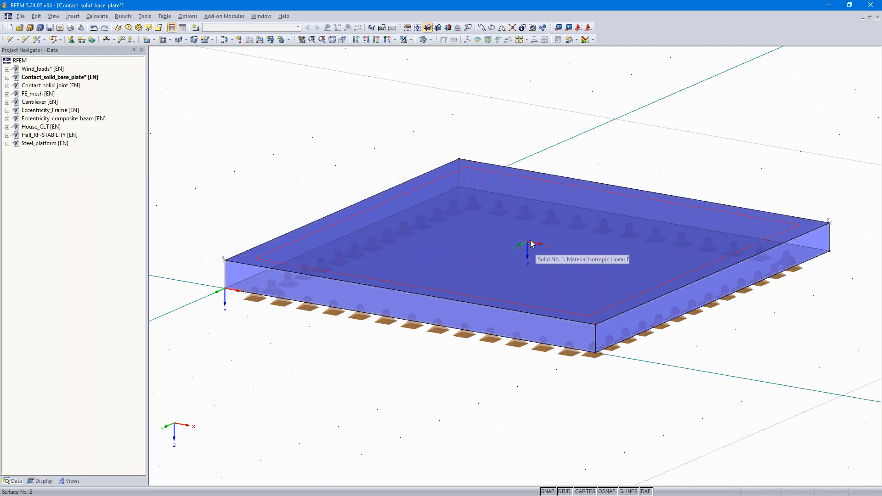
- Set up a copy of the centre node displaced by dz = -1.000 m, creating new lines and members between the node and its copy
scroll(591, 155, "down", 2)
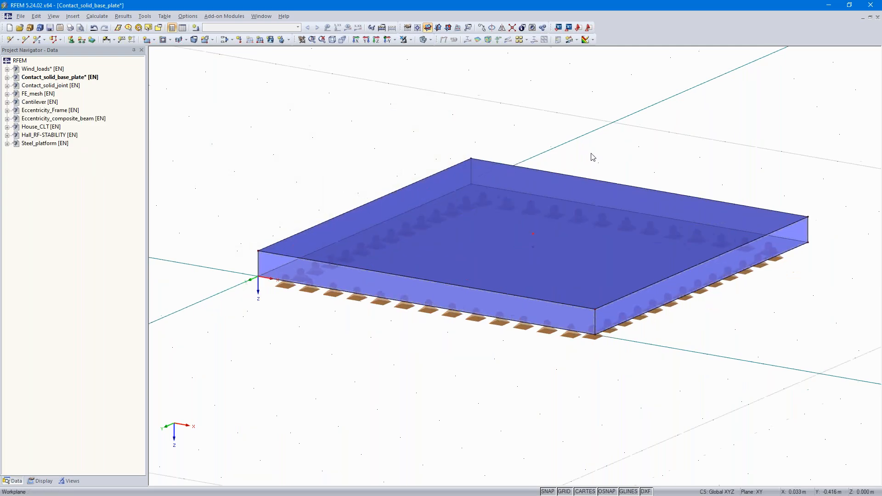
middle_click_drag(591, 156, 567, 299)
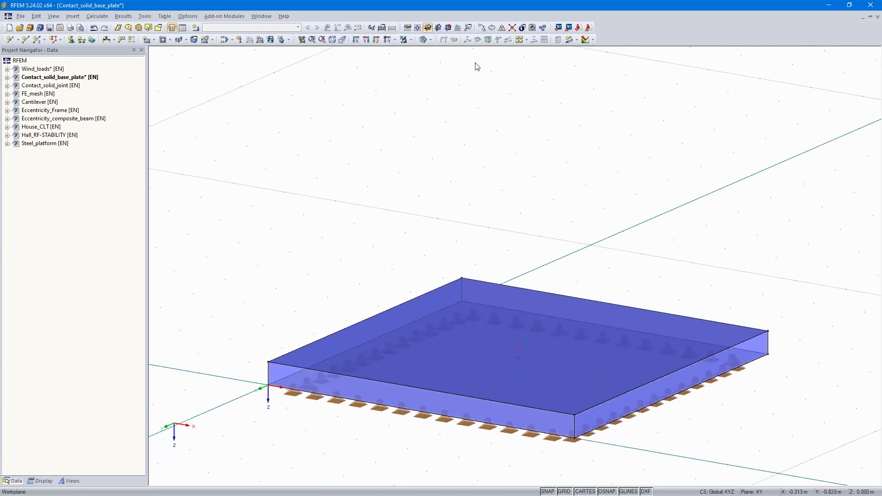
left_click(481, 27)
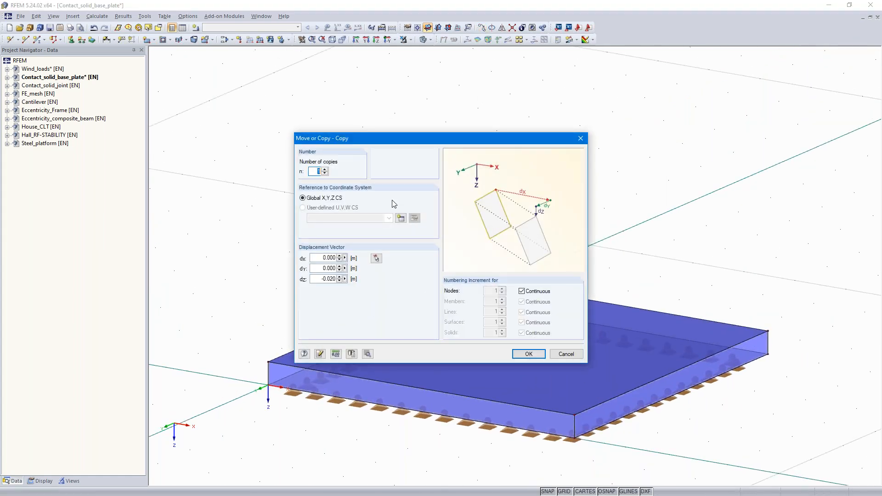
left_click_drag(324, 278, 383, 275)
type("1")
left_click(367, 353)
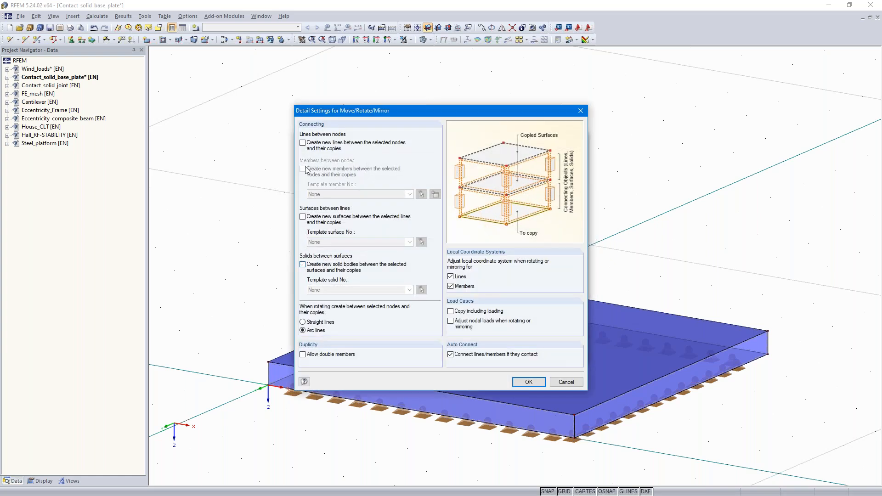
left_click(303, 143)
left_click(303, 169)
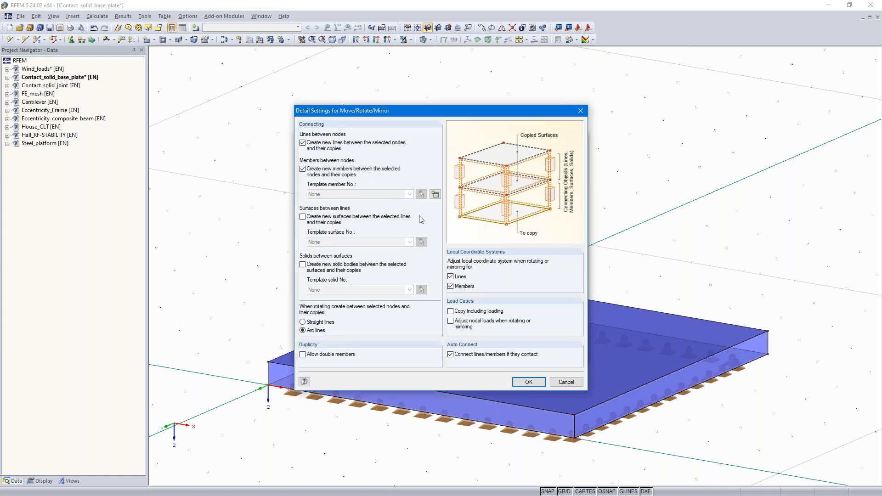
- Define the template member with an HE A 200 cross-section (Euronorm 53-62) in Steel S 235
left_click(435, 194)
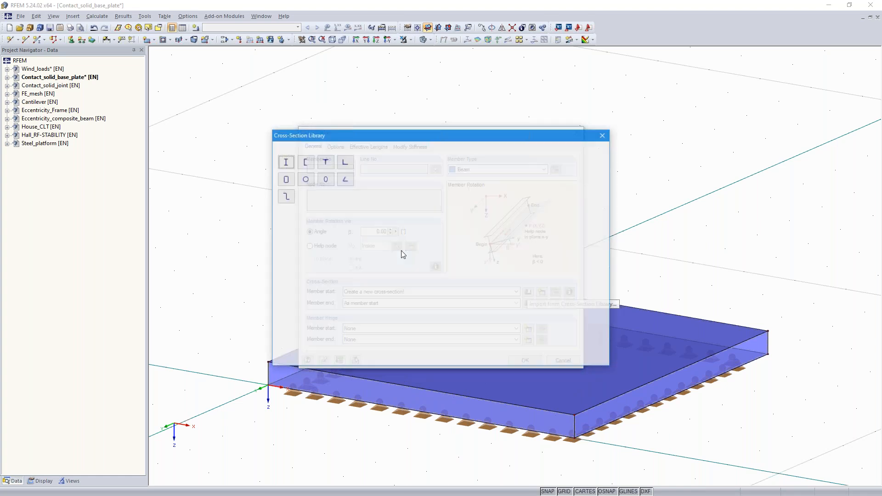
left_click(284, 162)
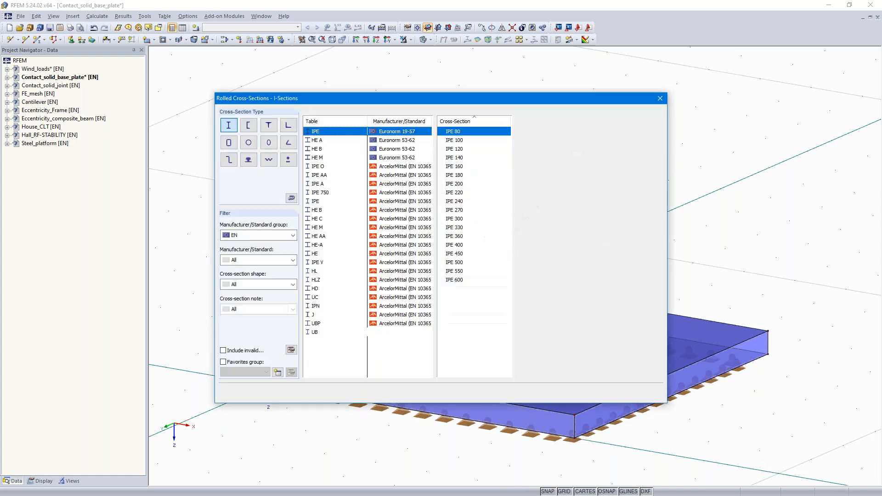
left_click(318, 141)
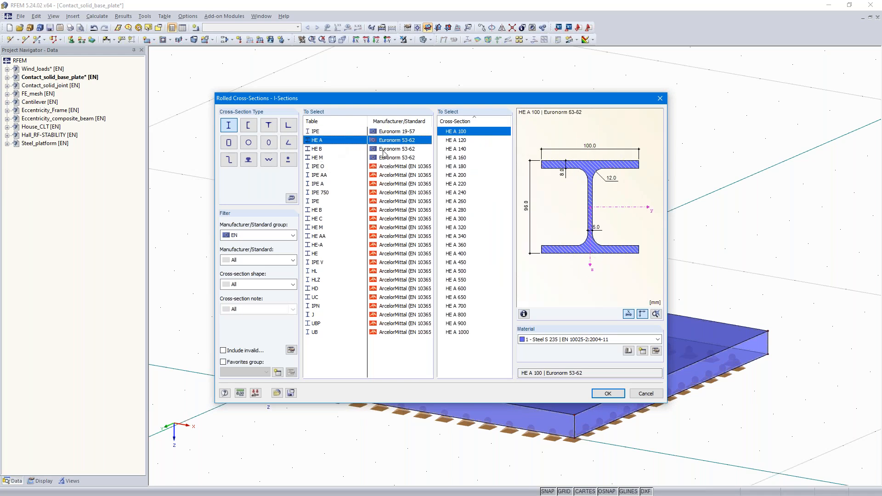
left_click(461, 176)
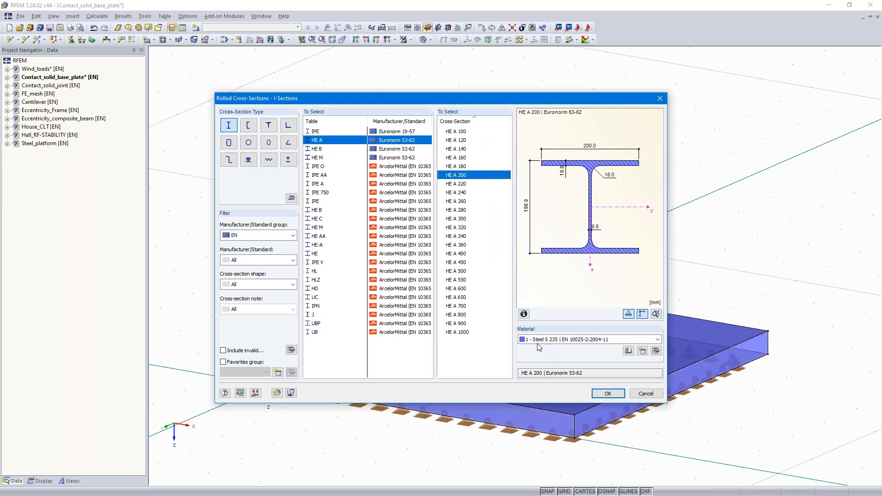
left_click(609, 394)
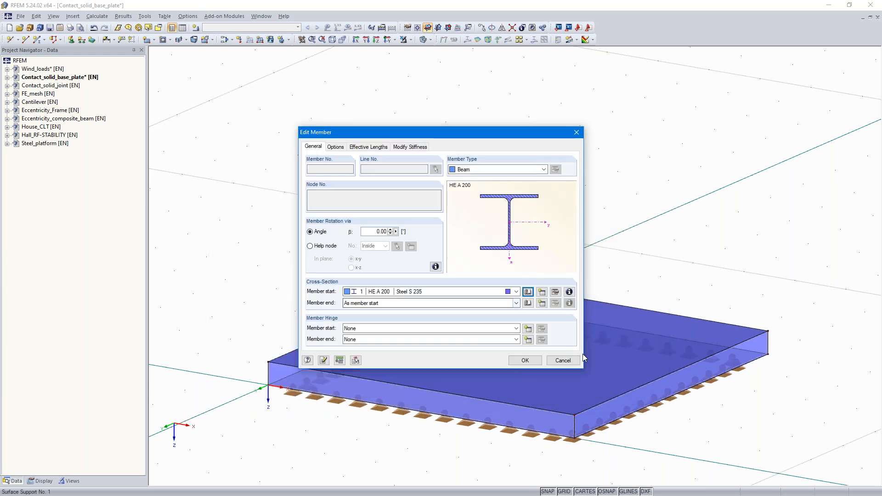
left_click(526, 360)
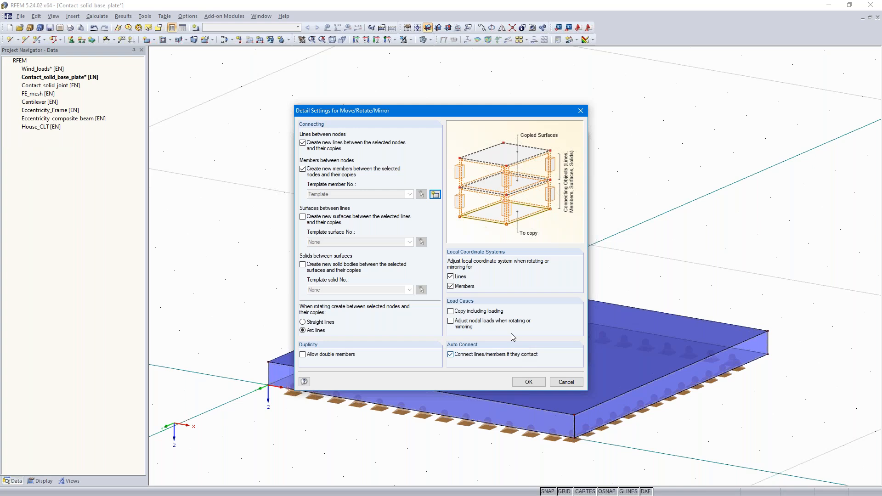
- Accept the detail settings, apply the copy to create the column on the base plate and inspect its full height
left_click(528, 382)
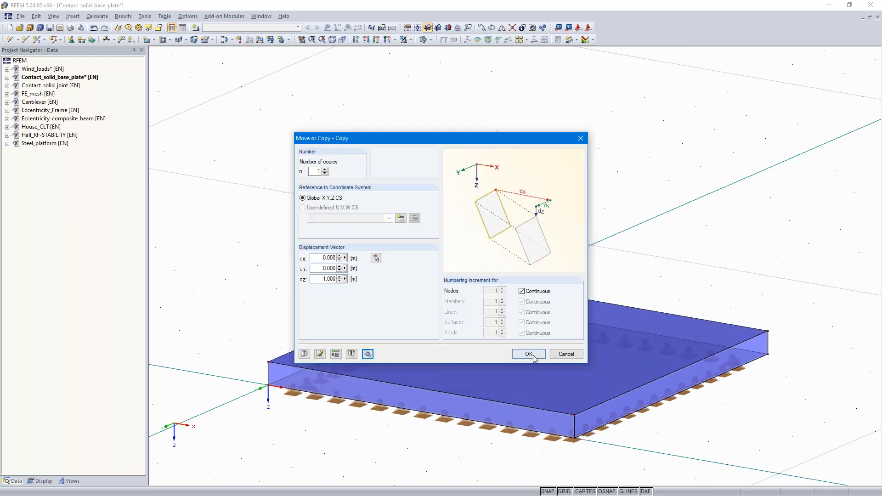
left_click(529, 355)
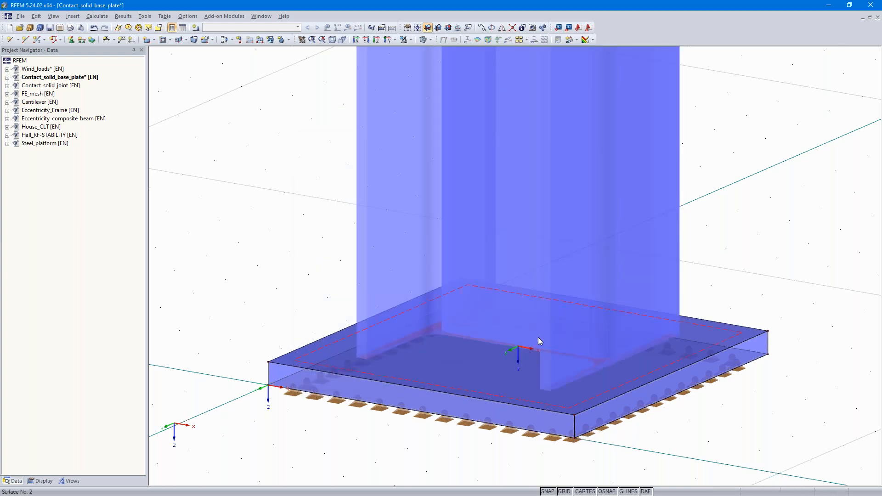
scroll(793, 229, "down", 1)
scroll(689, 275, "down", 10)
middle_click_drag(677, 262, 567, 347)
scroll(508, 270, "down", 1)
scroll(514, 262, "up", 5)
scroll(514, 260, "up", 1)
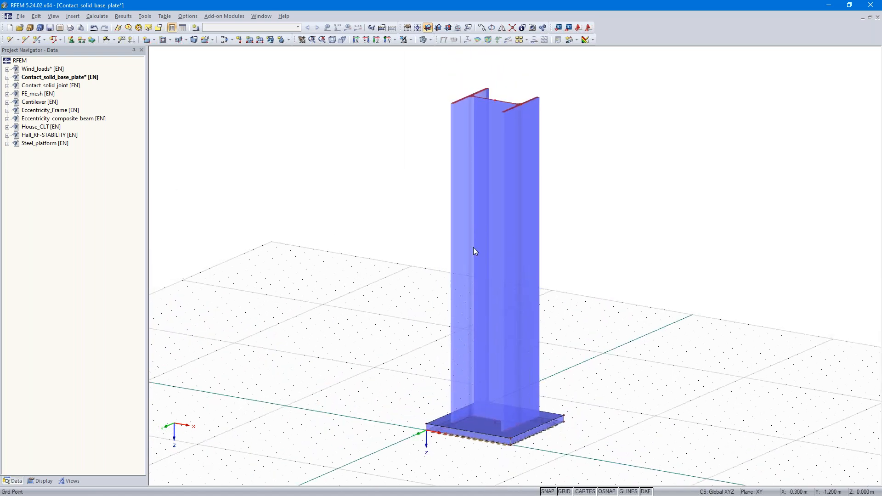
- In wireframe display, generate surfaces from the column member, and return to the solid transparent display
left_click(430, 39)
left_click(422, 49)
left_click_drag(543, 164, 426, 232)
right_click(495, 184)
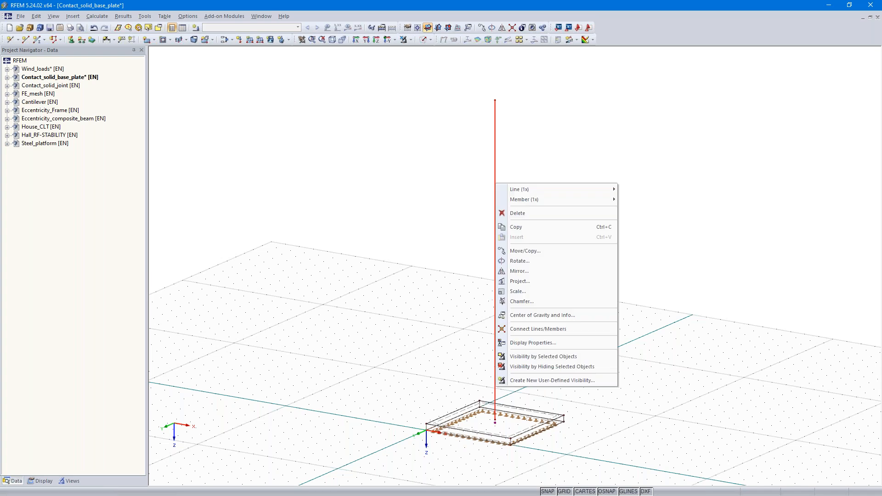
mouse_move(554, 203)
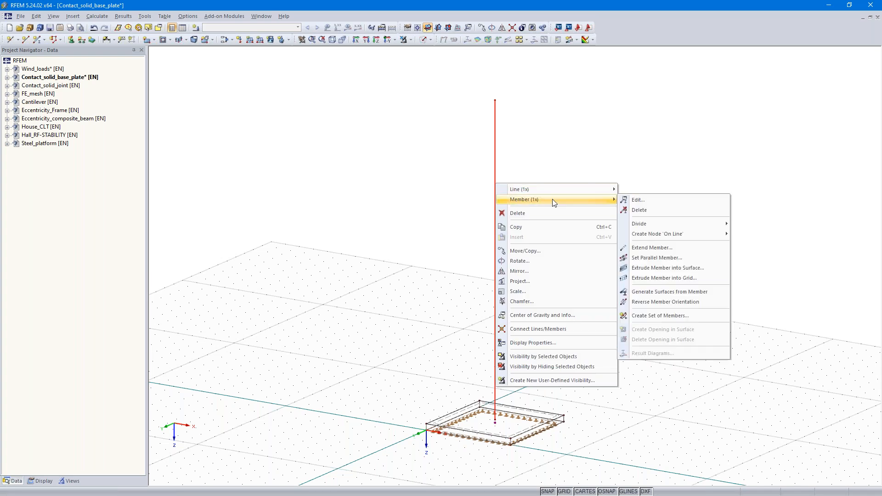
left_click(683, 292)
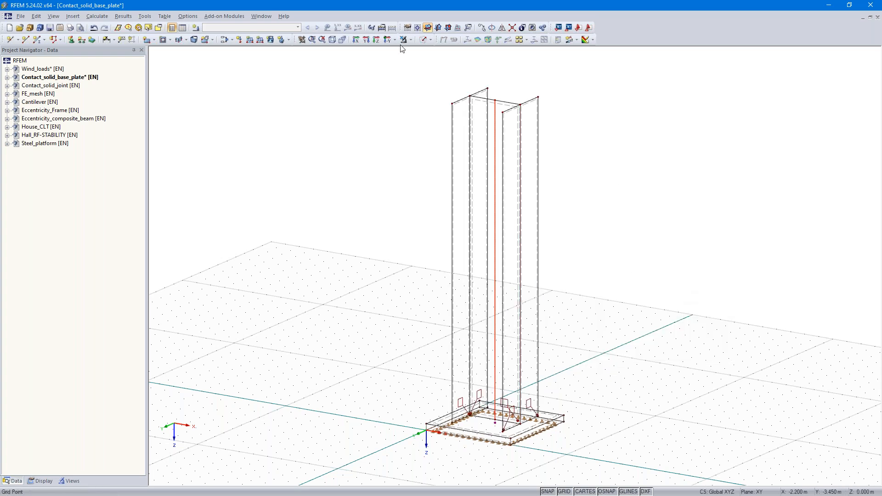
left_click(430, 40)
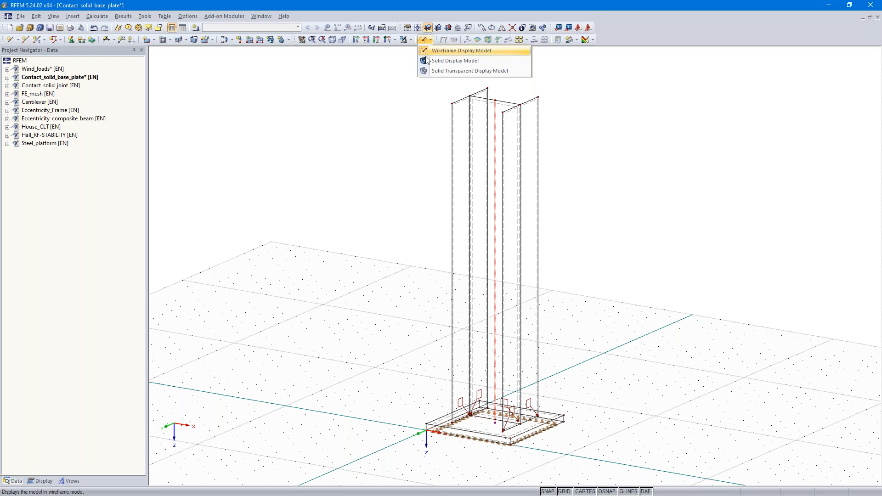
left_click(425, 73)
- Open the solid under the column for editing and change its solid type to Contact
scroll(506, 441, "up", 1)
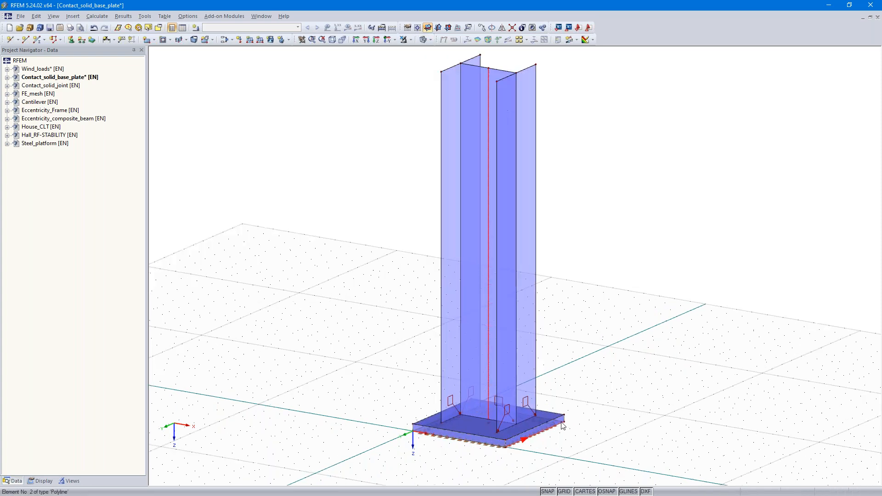
middle_click_drag(524, 438, 592, 341, "ctrl")
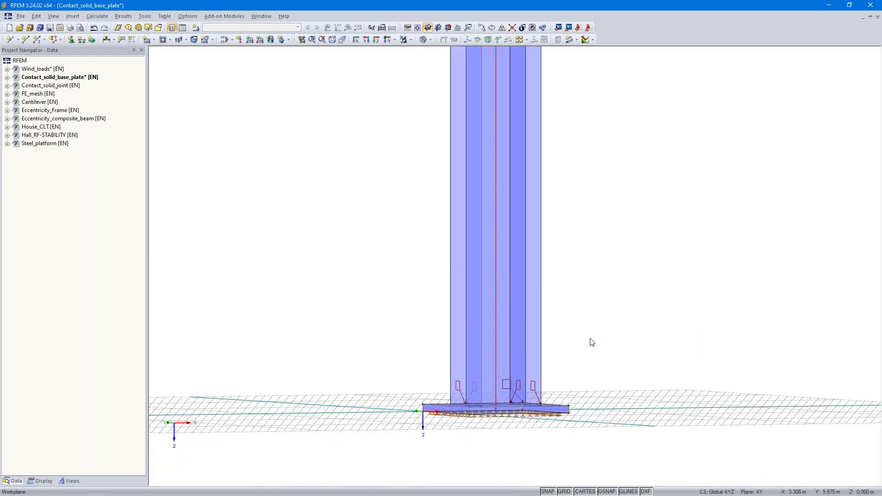
scroll(564, 398, "up", 3)
middle_click_drag(562, 399, 500, 342)
scroll(464, 337, "up", 3)
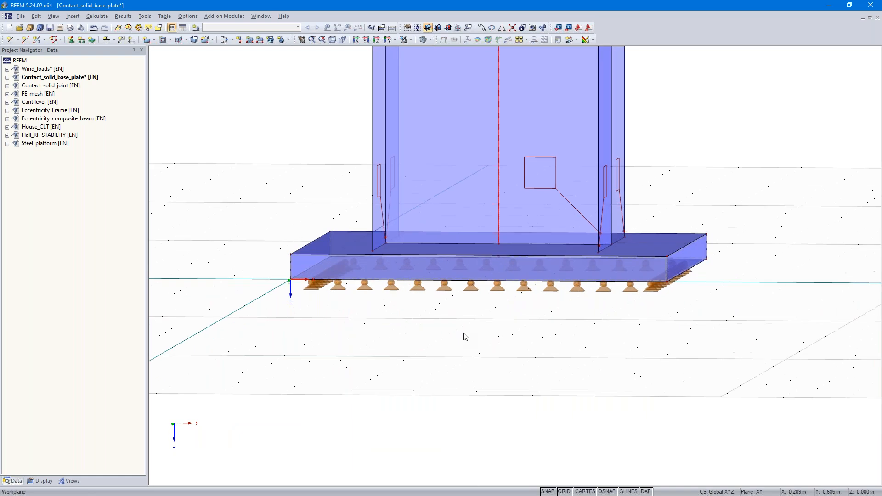
scroll(478, 330, "up", 3)
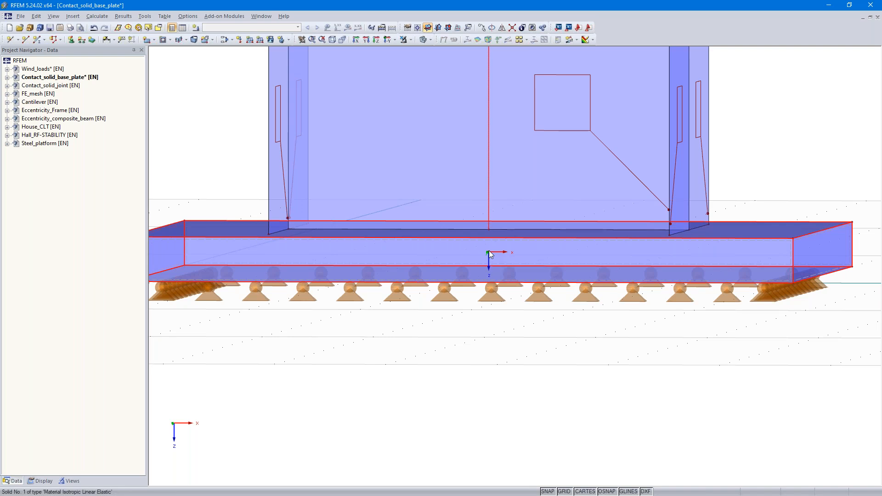
double_click(489, 250)
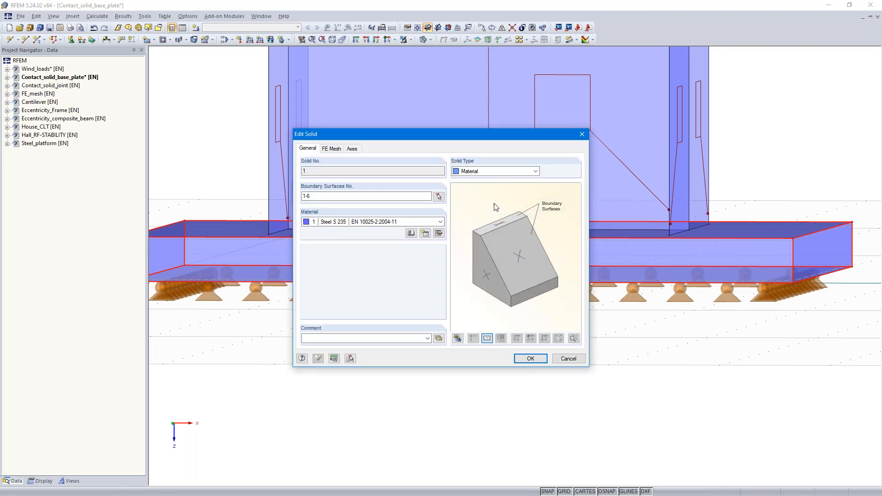
left_click(496, 172)
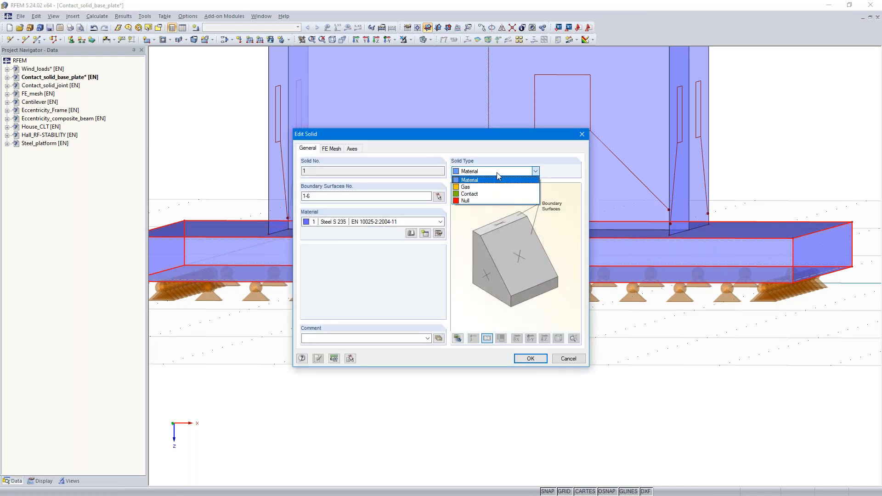
left_click(488, 195)
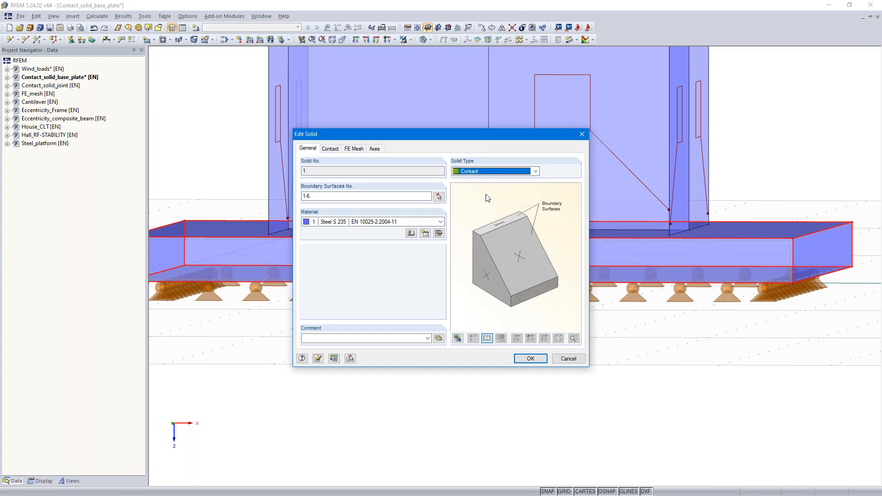
- In the solid's contact settings, pick the solid's lower surface in the model as contact surface A
left_click(330, 150)
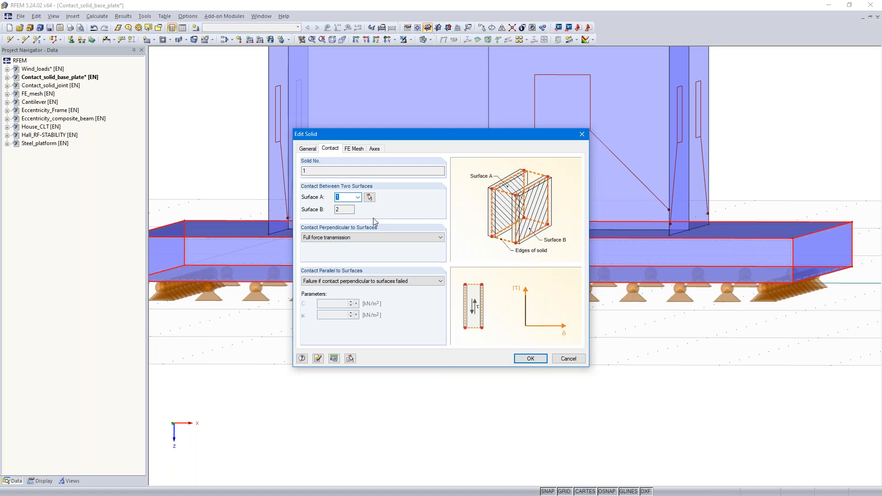
left_click(371, 197)
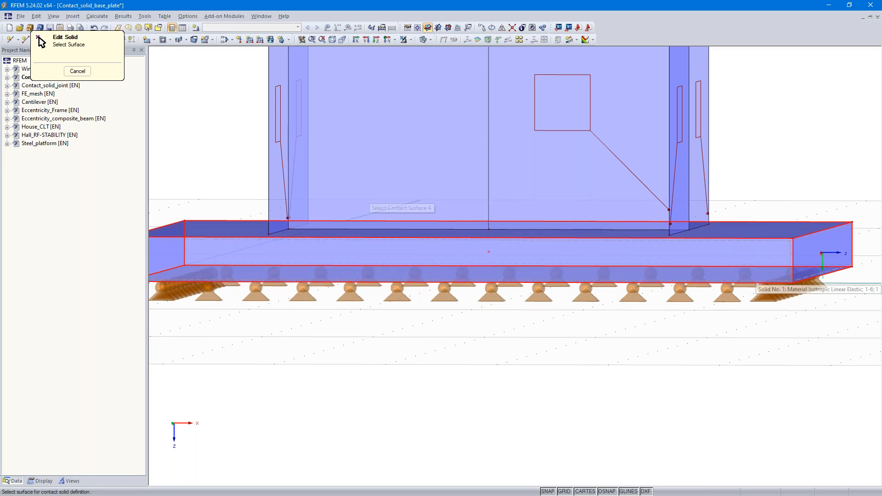
middle_click_drag(725, 342, 722, 363, "ctrl")
left_click(768, 289)
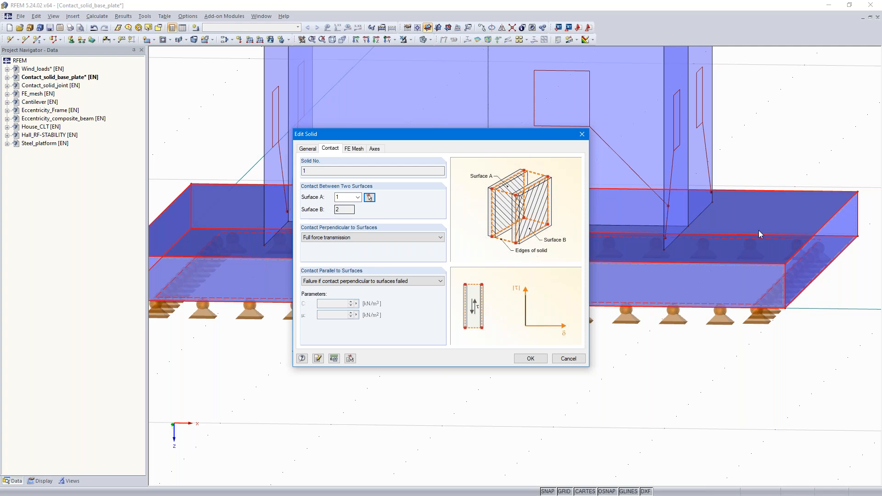
- Set the solid's perpendicular contact to Failure under tension and parallel contact to Rigid friction with μ 0.2, and accept the settings
left_click(363, 237)
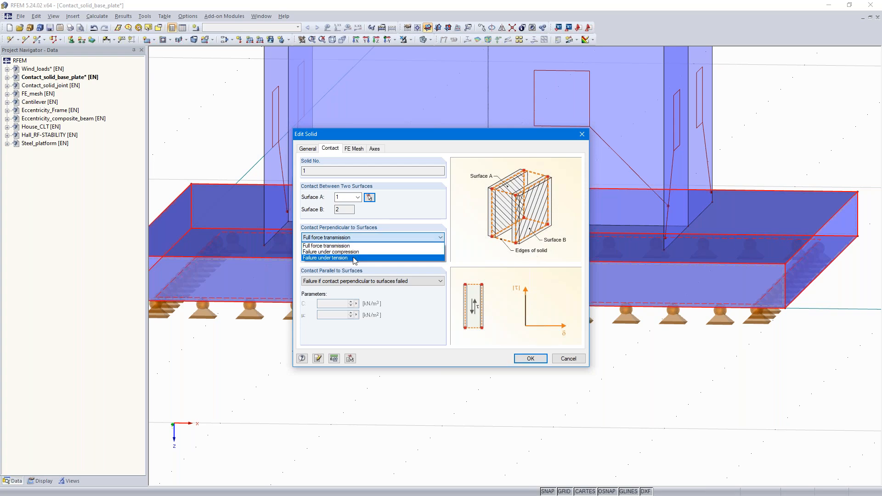
left_click(355, 259)
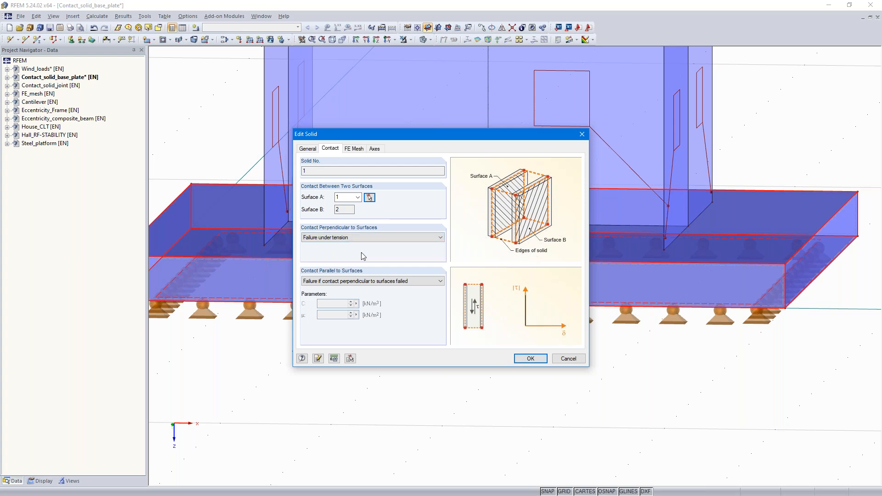
left_click(389, 281)
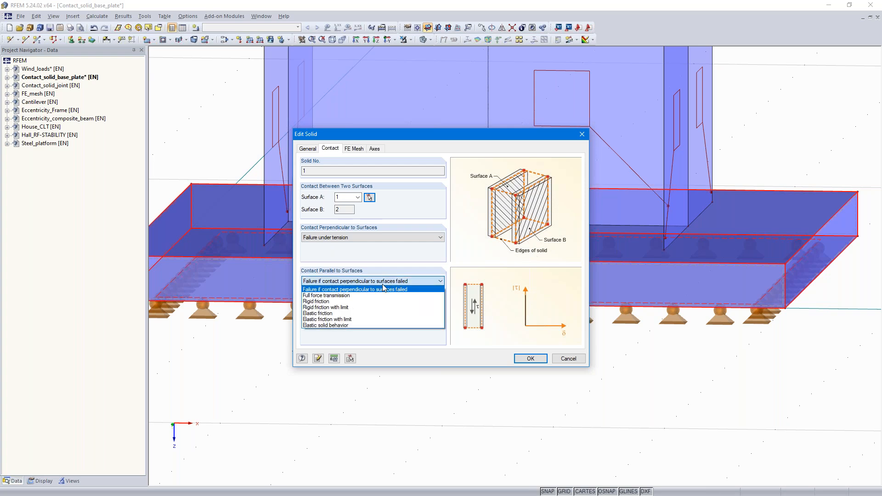
left_click(358, 305)
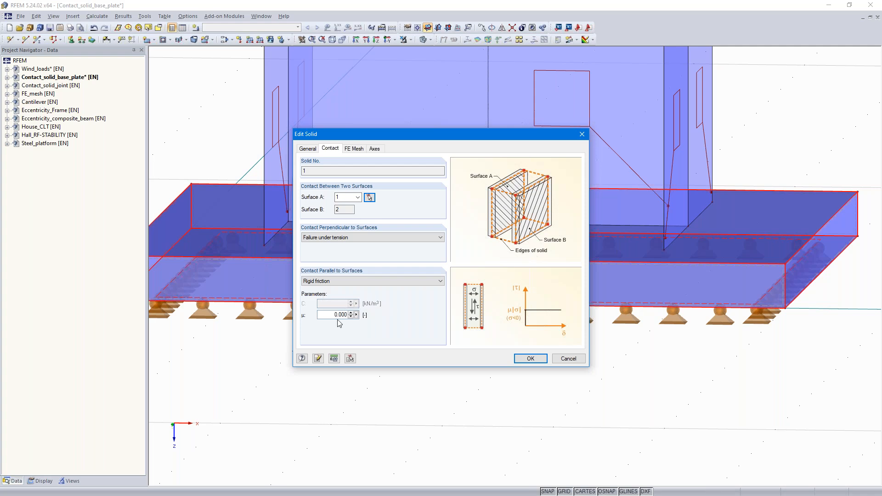
type("2")
left_click(530, 359)
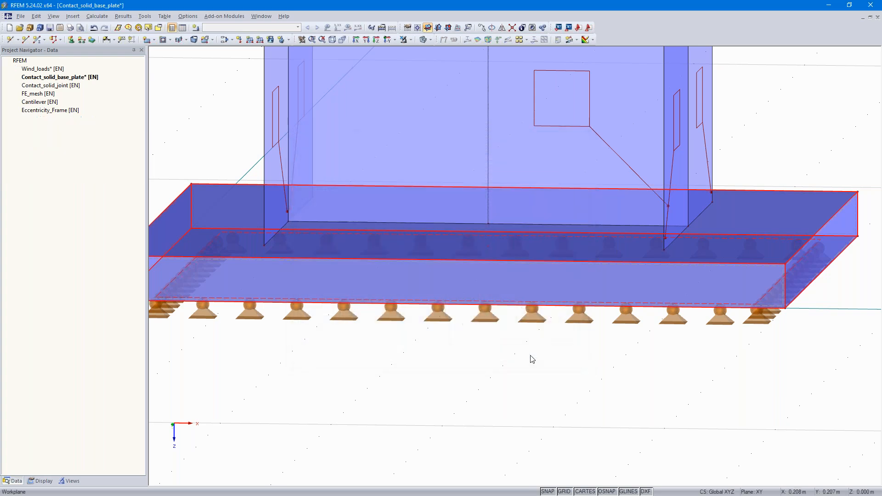
- Try to generate the FE mesh, dismiss the message and close the solids table
left_click(98, 16)
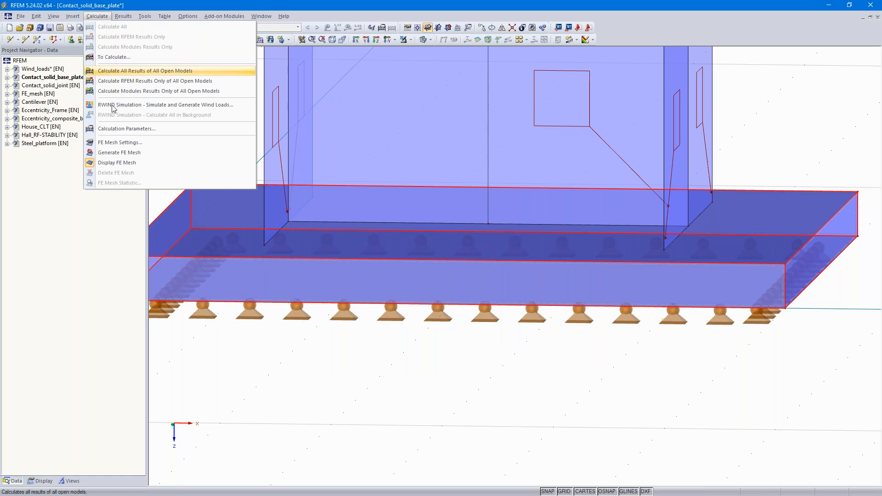
left_click(126, 155)
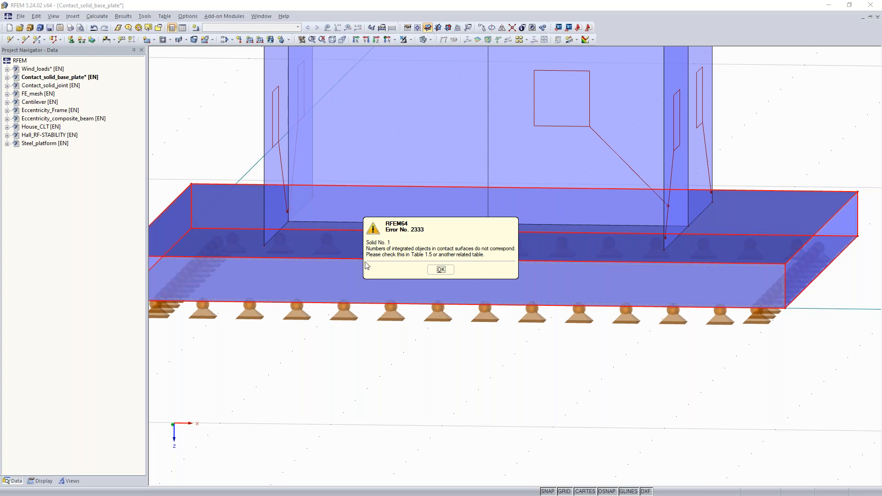
left_click(441, 270)
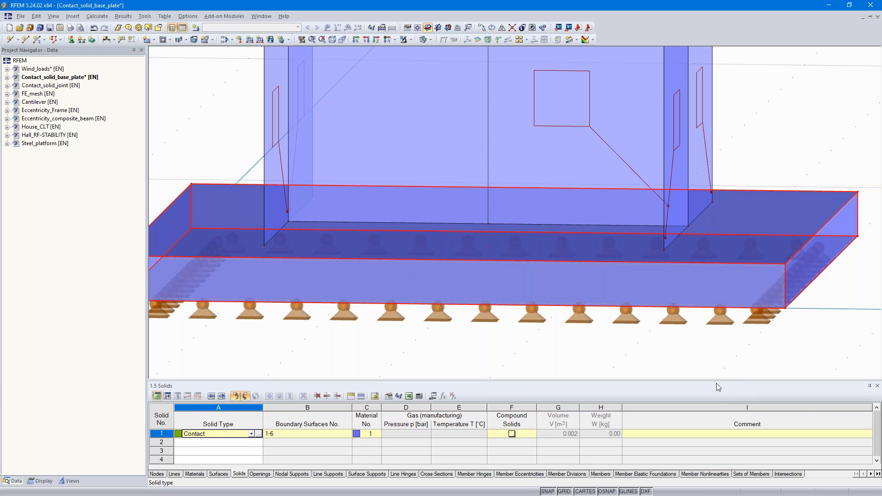
left_click(878, 386)
- Reopen the contact solid, pick its upper surface as contact surface A and accept the change
scroll(637, 349, "up", 2)
middle_click_drag(636, 348, 610, 368, "ctrl")
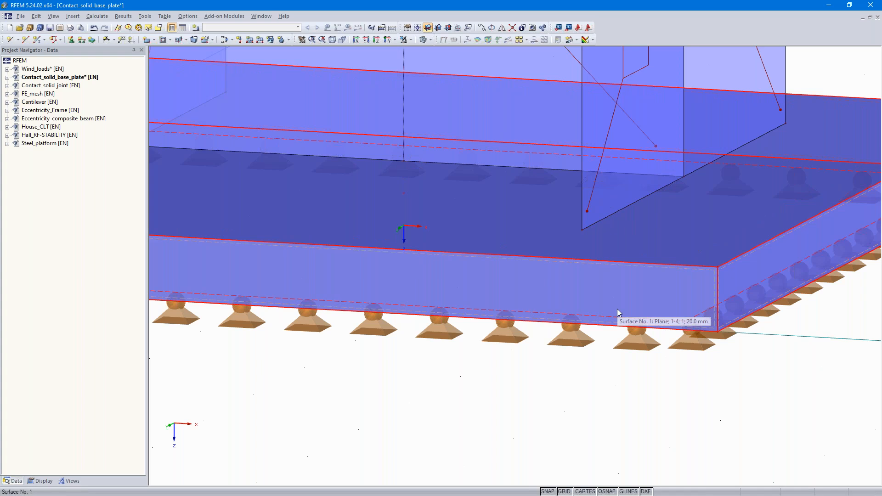
middle_click_drag(542, 417, 612, 377, "ctrl")
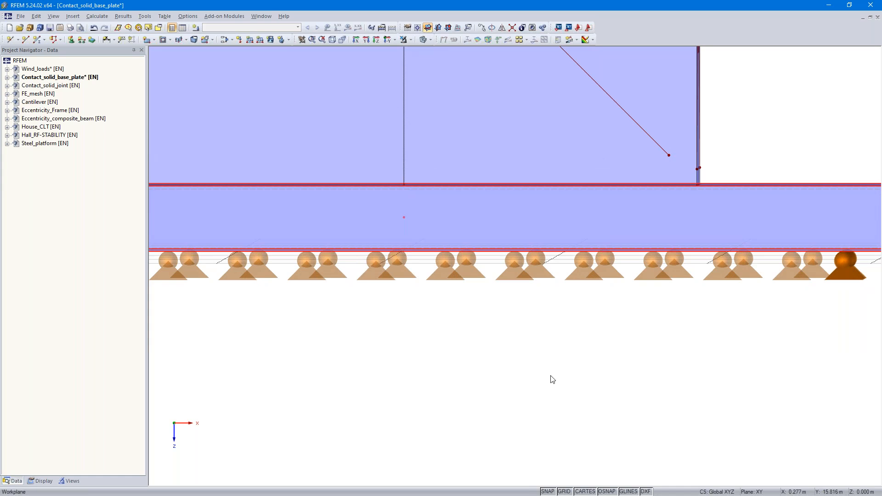
double_click(404, 220)
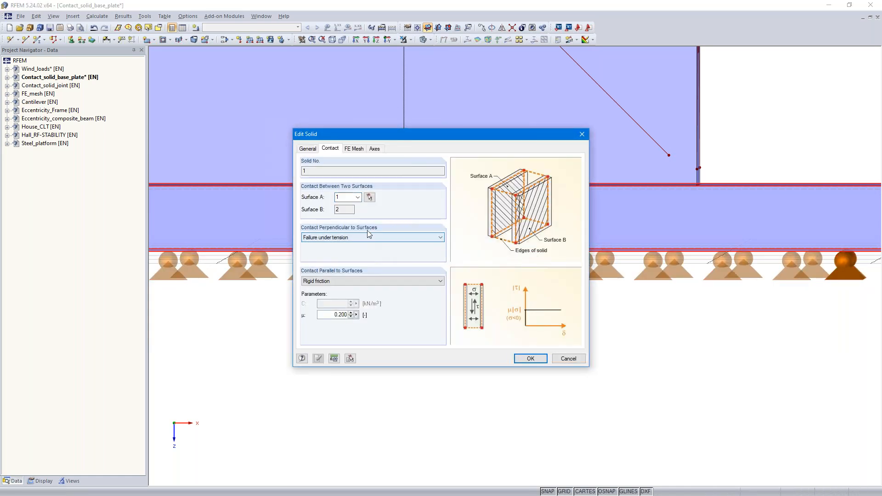
left_click(369, 197)
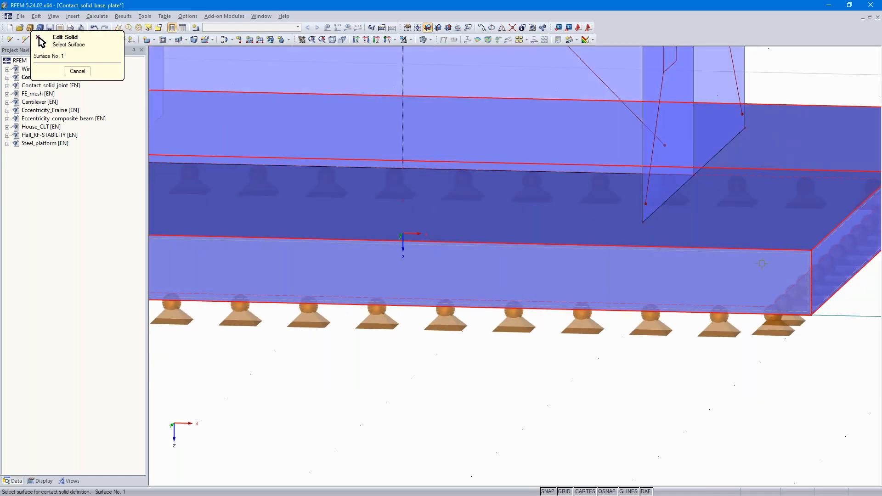
left_click(408, 178)
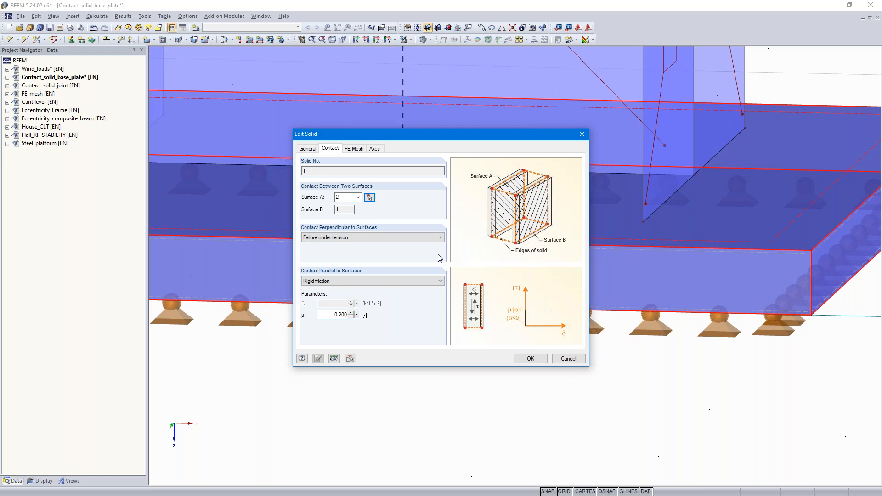
left_click(532, 358)
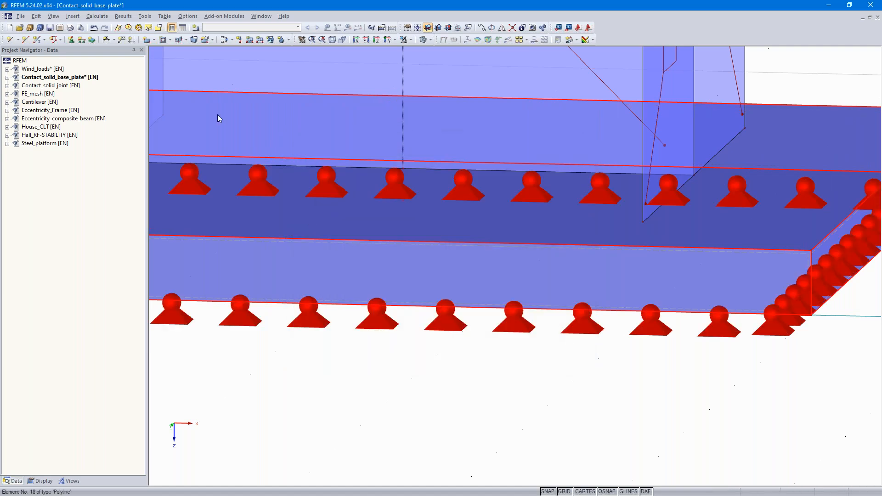
- Generate the FE mesh again and inspect it on the upper surface around the column foot
left_click(96, 16)
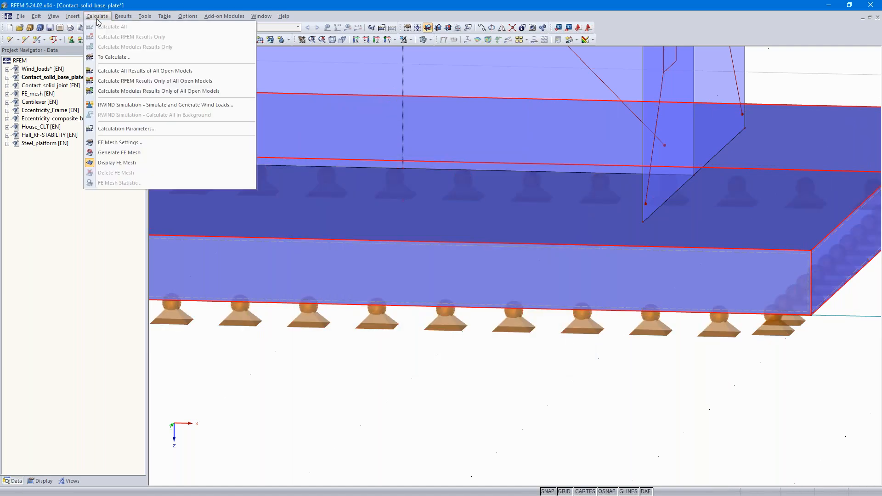
left_click(119, 153)
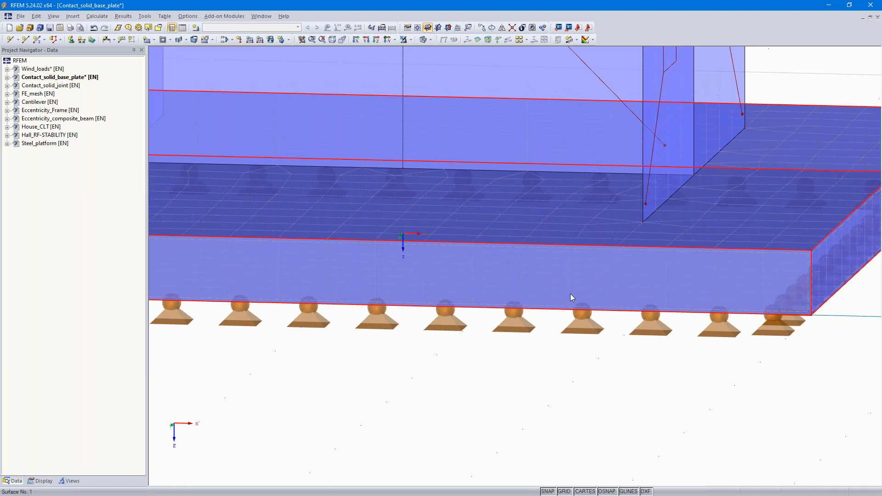
middle_click_drag(628, 365, 684, 367, "ctrl")
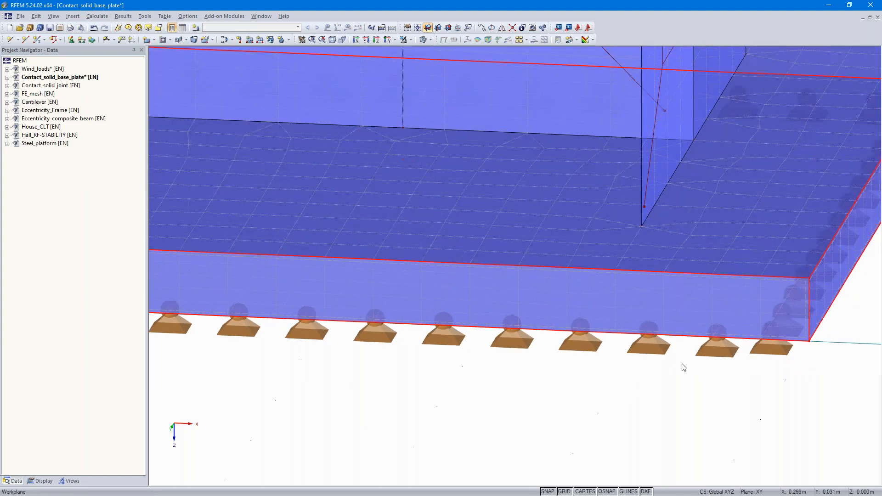
scroll(684, 364, "up", 1)
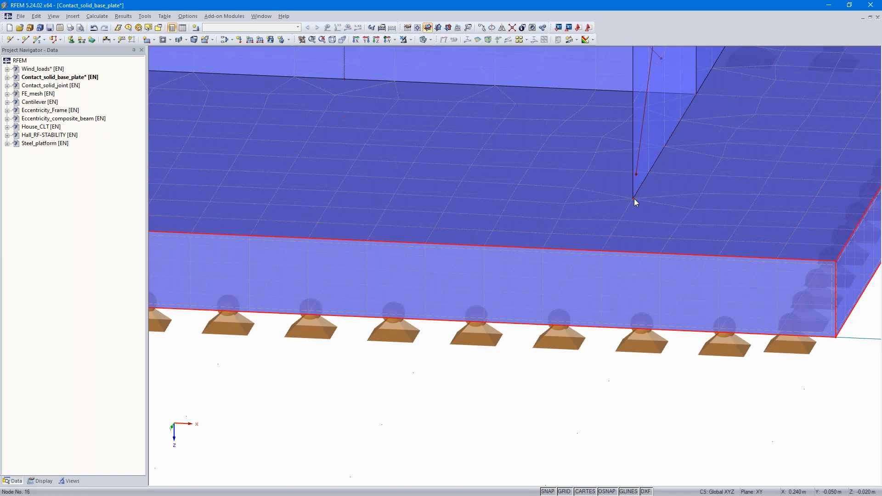
- Switch to wireframe display and compare the FE mesh on the solid's upper and lower contact surfaces
left_click(431, 41)
left_click(460, 50)
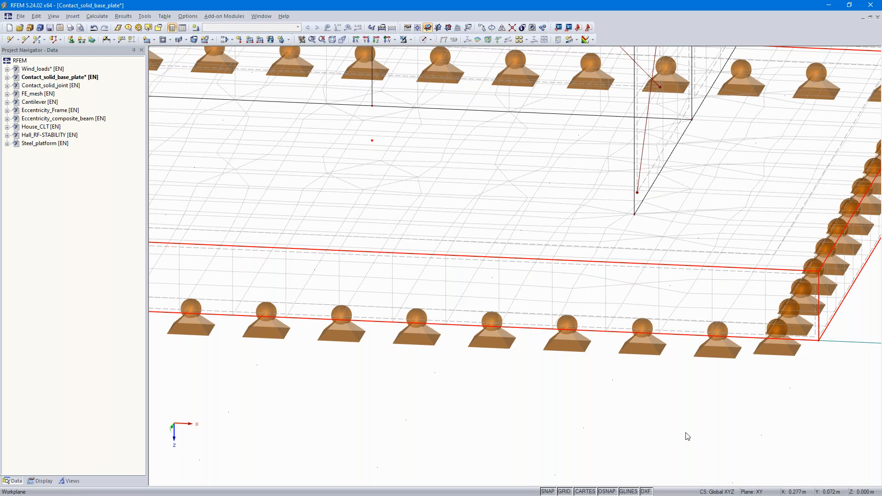
middle_click_drag(683, 440, 649, 377, "ctrl")
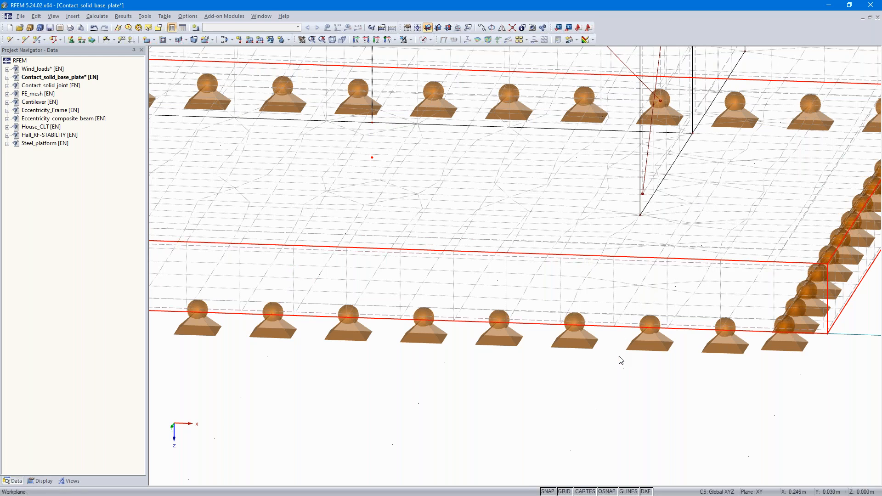
scroll(615, 388, "down", 4)
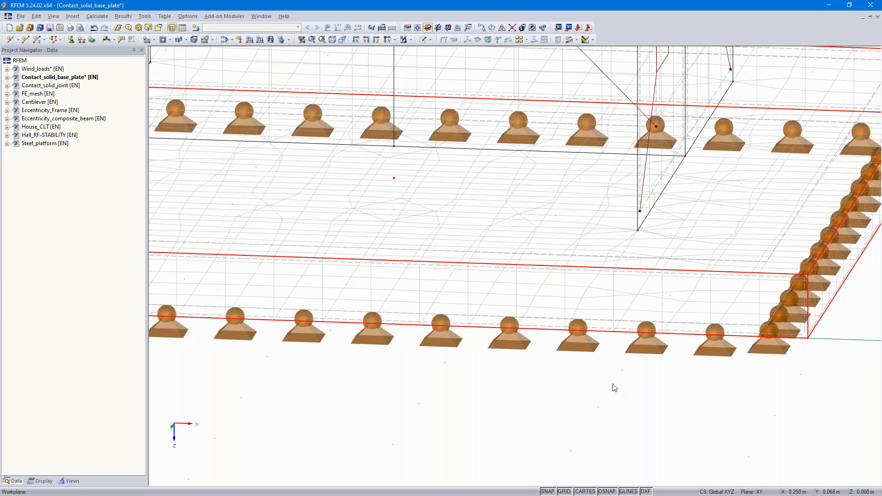
middle_click_drag(585, 399, 614, 354, "ctrl")
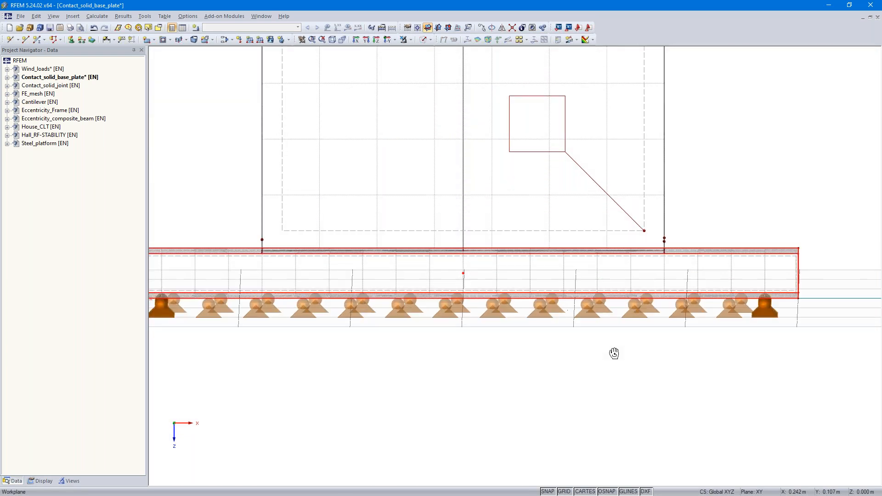
- Delete the contact solid and create a solid with contact between the upper and lower plate surfaces
double_click(456, 306)
left_click(496, 370)
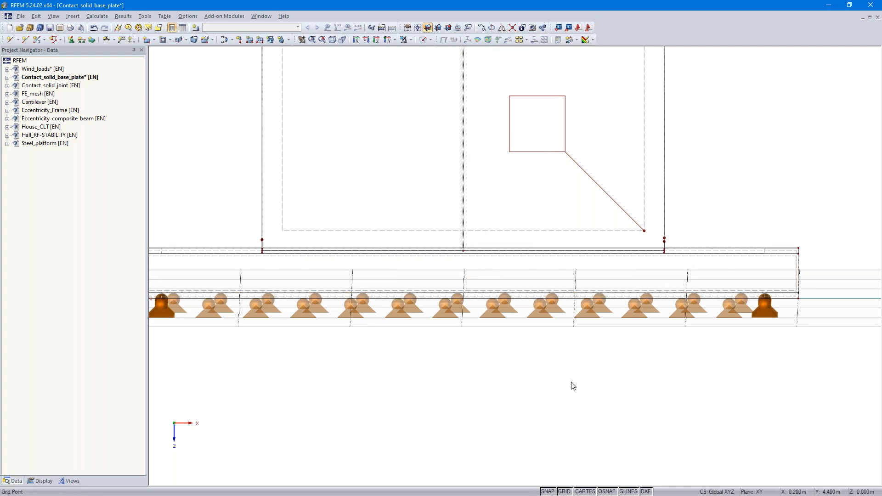
middle_click_drag(568, 381, 542, 425, "ctrl")
scroll(740, 330, "up", 4)
scroll(718, 281, "down", 2)
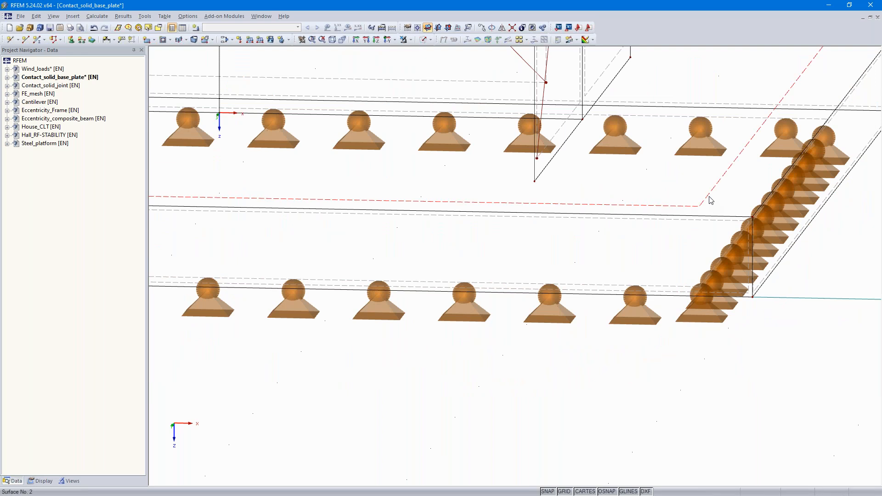
right_click(677, 288)
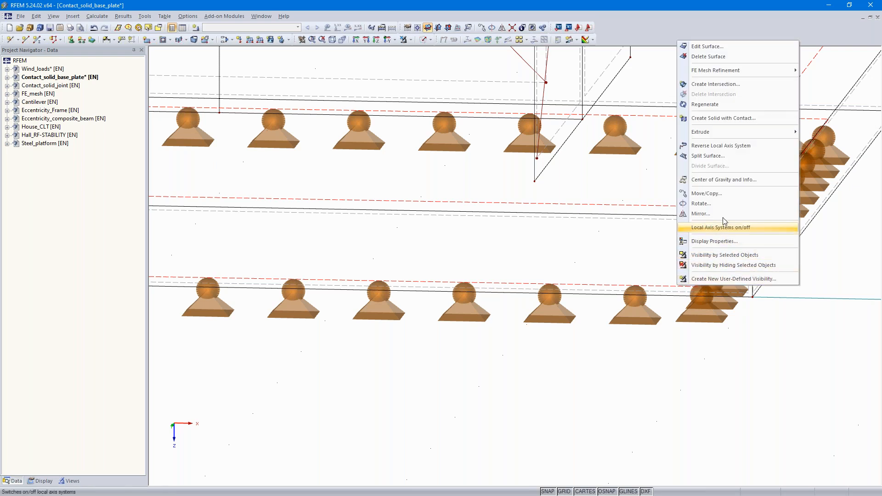
left_click(740, 119)
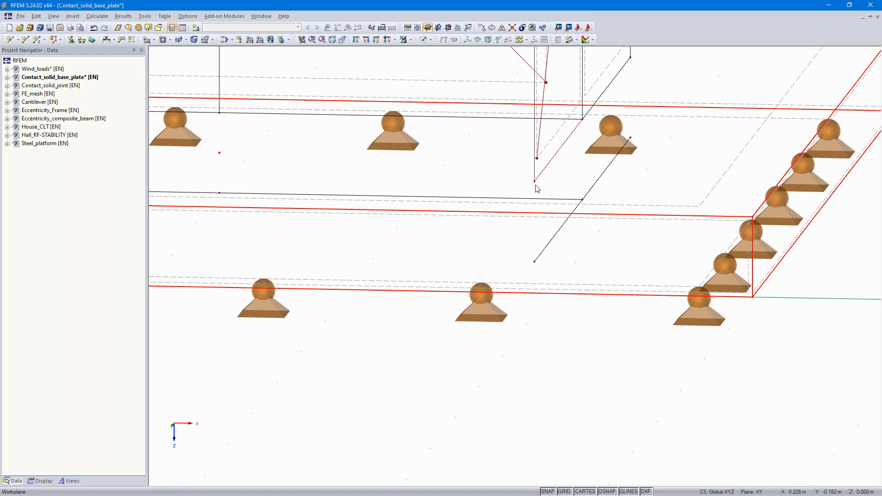
- Open the recreated contact solid and set Failure under tension perpendicular and Rigid friction parallel to the surfaces, with μ 0.2
mouse_move(608, 365)
middle_mouse_down("ctrl")
mouse_move(611, 332)
mouse_move(608, 356)
middle_mouse_up("ctrl")
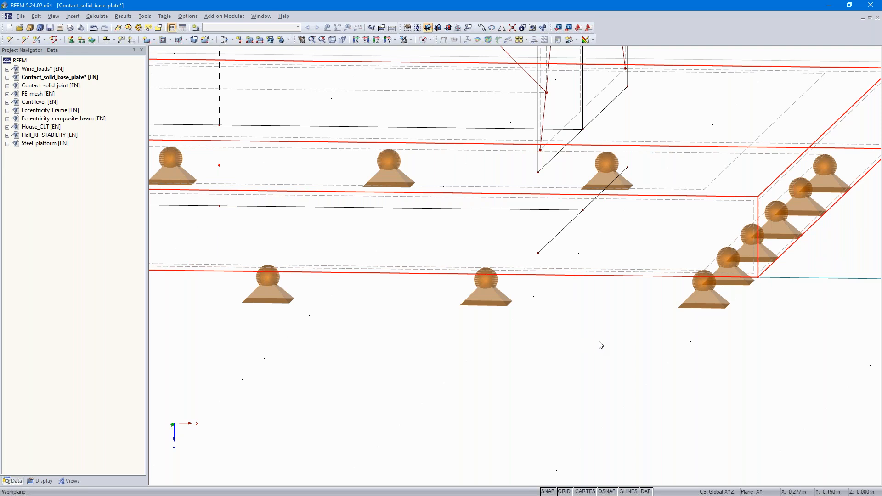
middle_click_drag(567, 343, 597, 380)
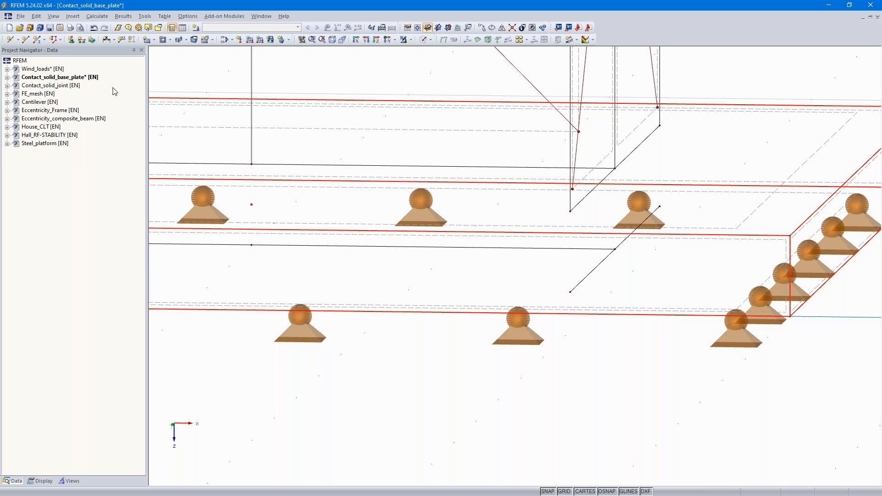
middle_click_drag(449, 459, 464, 413, "ctrl")
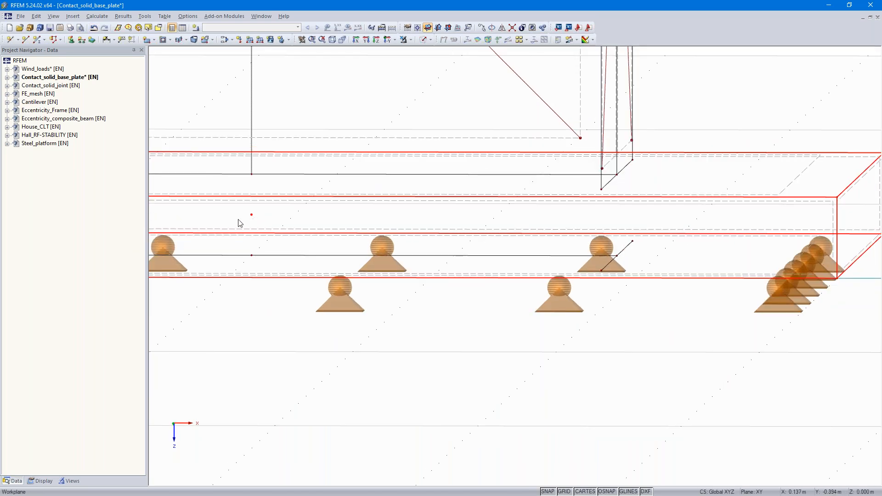
double_click(302, 236)
left_click(350, 240)
left_click(346, 261)
left_click(393, 282)
left_click(346, 303)
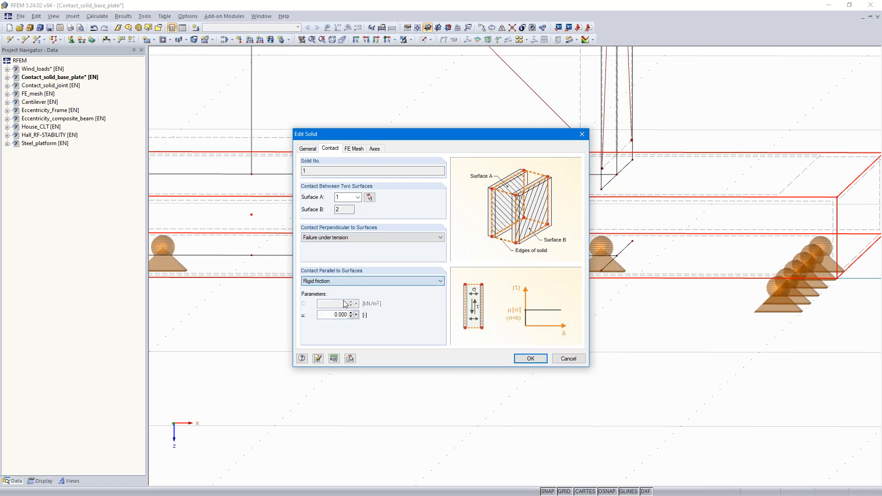
type("2")
left_click(526, 358)
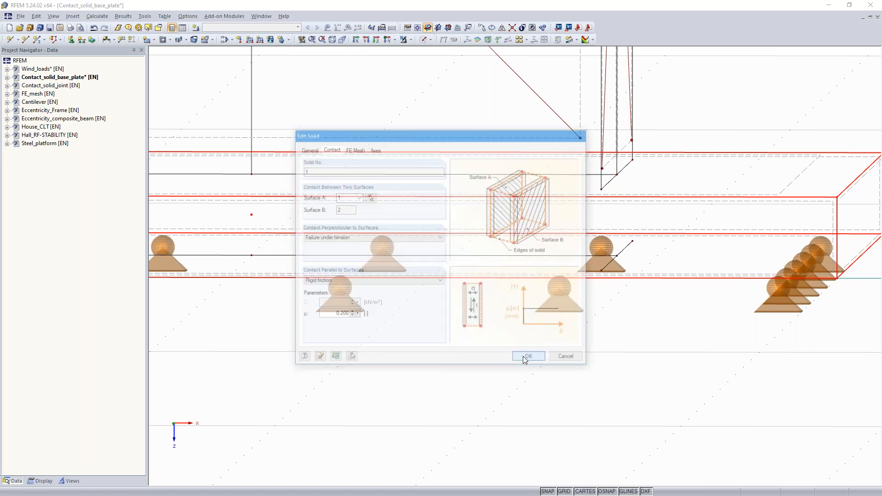
- Try to generate the FE mesh for the recreated solid, dismiss the message and inspect the column lines projected onto the lower surface
left_click(97, 17)
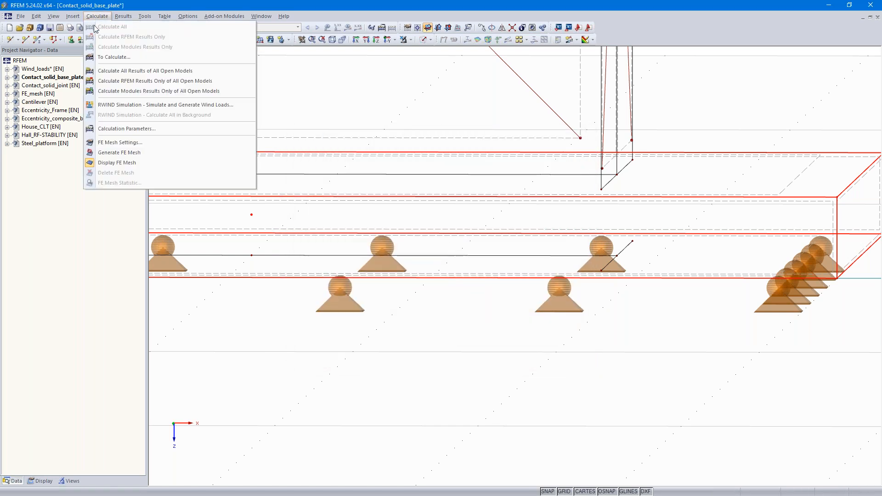
left_click(132, 156)
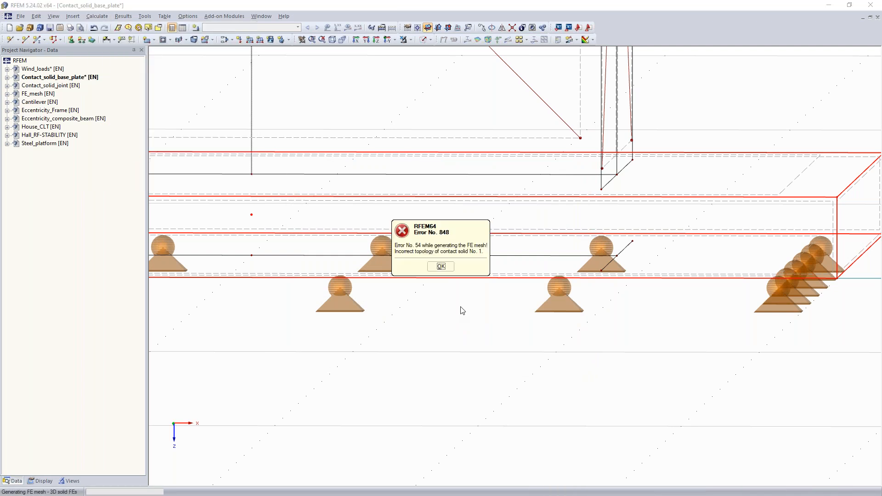
left_click(442, 267)
middle_click_drag(658, 331, 634, 347, "ctrl")
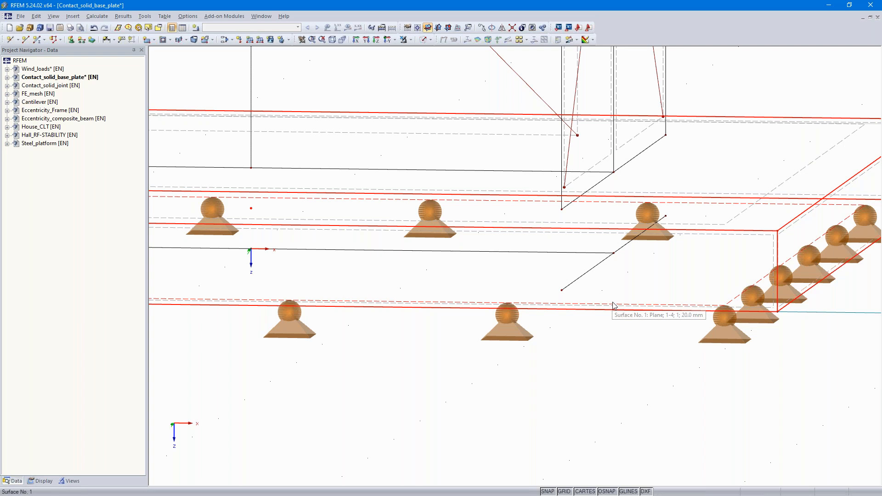
middle_click_drag(610, 281, 607, 273, "ctrl")
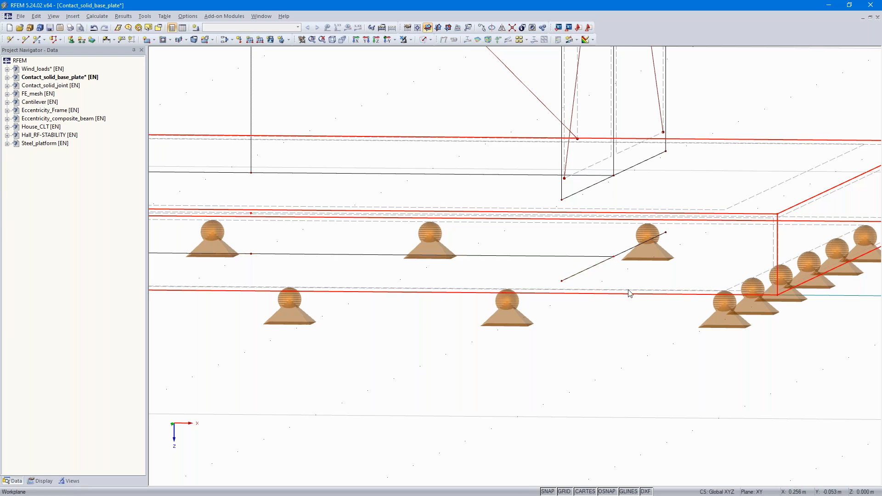
- Inspect the projected column lines, then enable integration of unutilized objects into surfaces in the FE mesh settings
middle_click_drag(594, 342, 595, 309, "ctrl")
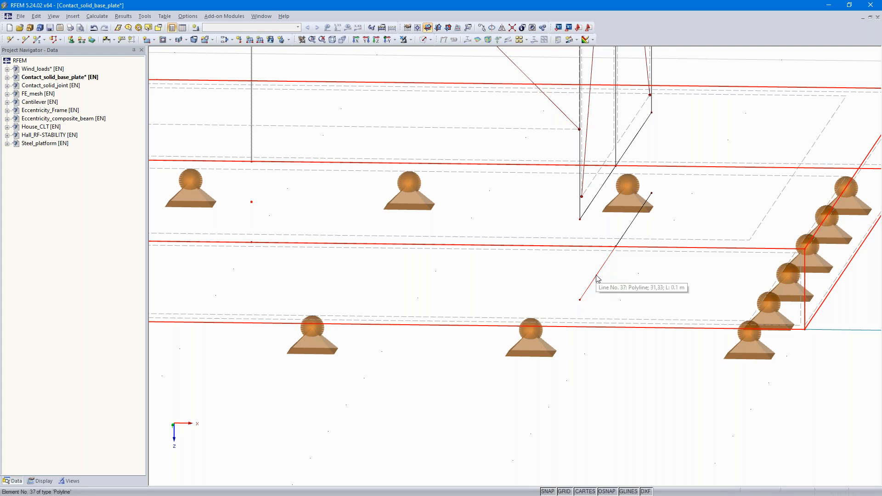
middle_click_drag(642, 380, 648, 343, "ctrl")
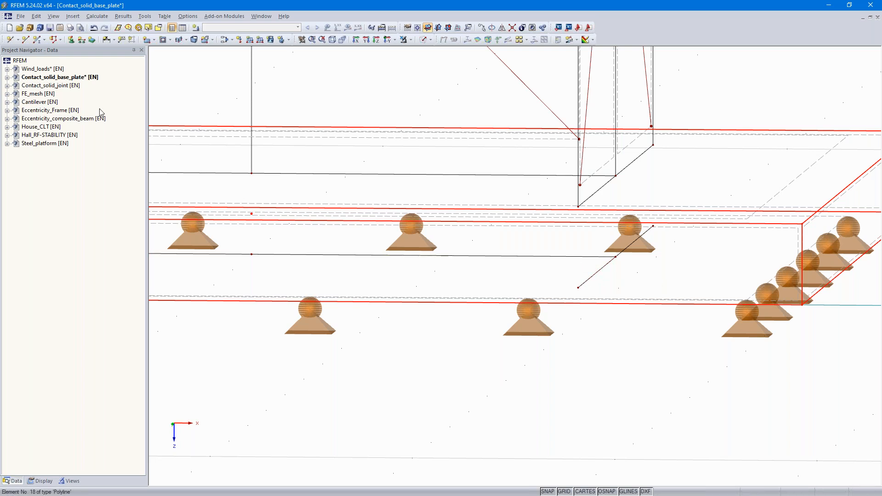
left_click(97, 17)
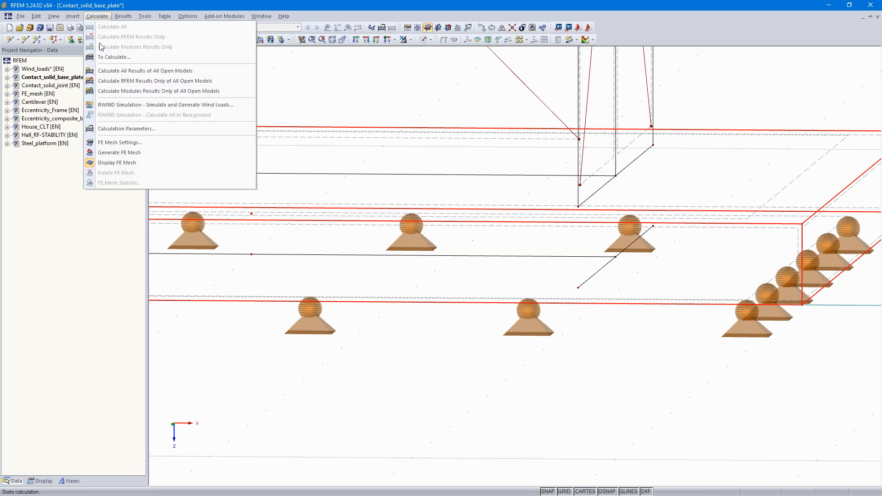
left_click(131, 146)
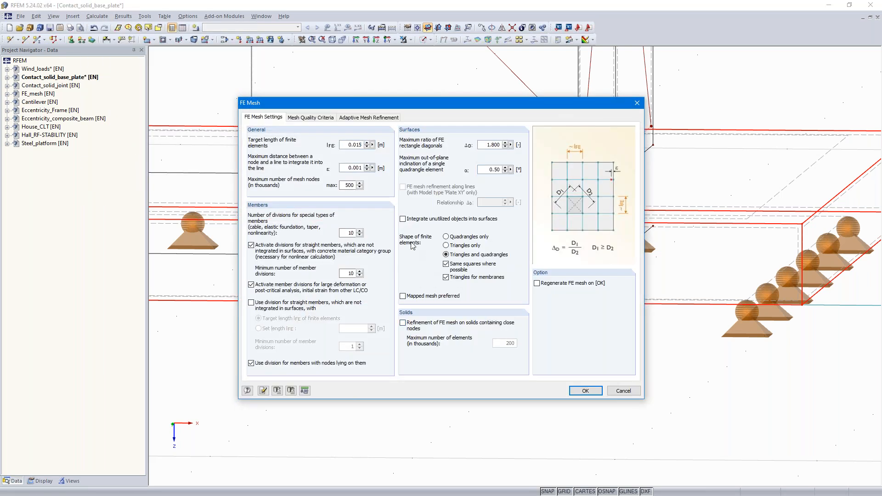
left_click(403, 219)
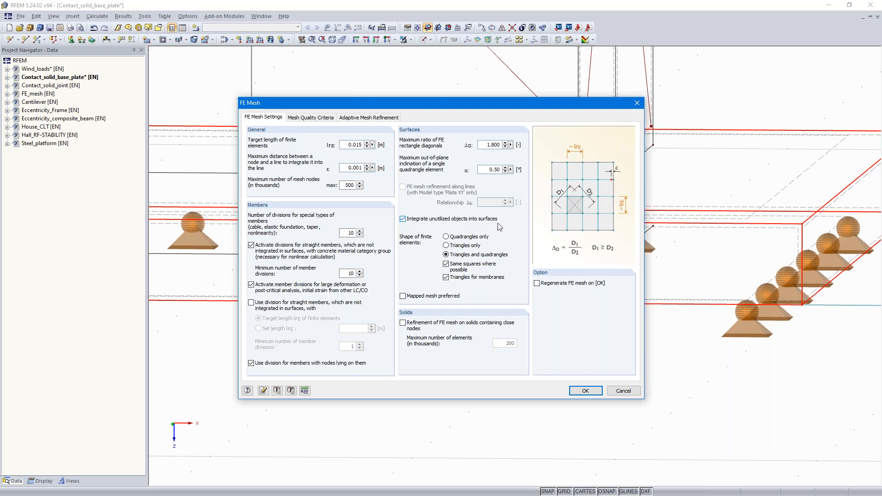
left_click(586, 391)
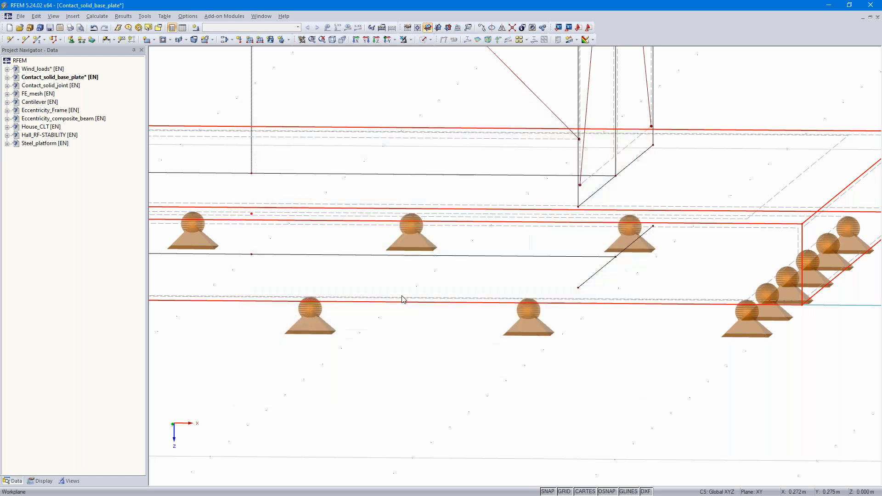
- Generate the FE mesh and check it on the contact solid's upper and lower surfaces along the column lines
left_click(97, 16)
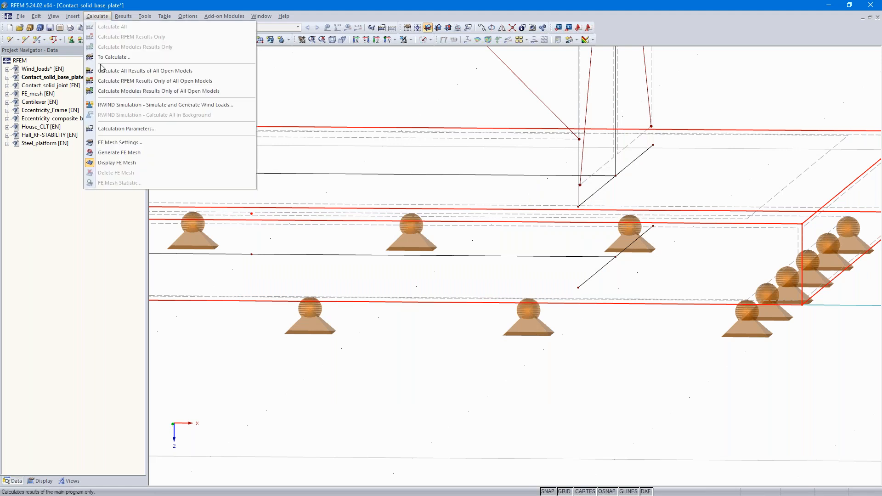
left_click(128, 152)
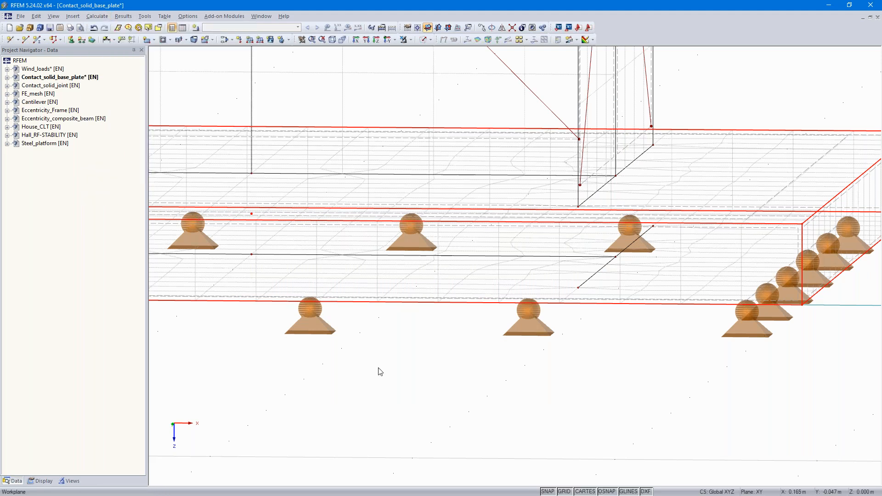
mouse_move(615, 373)
middle_mouse_down("ctrl")
mouse_move(609, 443)
mouse_move(607, 402)
mouse_move(611, 384)
mouse_move(622, 382)
middle_mouse_up("ctrl")
scroll(616, 390, "down", 5)
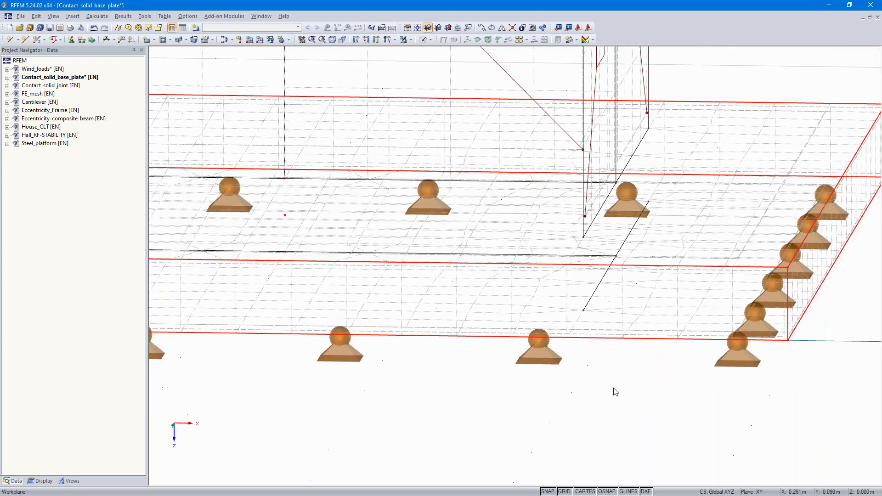
middle_click_drag(527, 407, 565, 403)
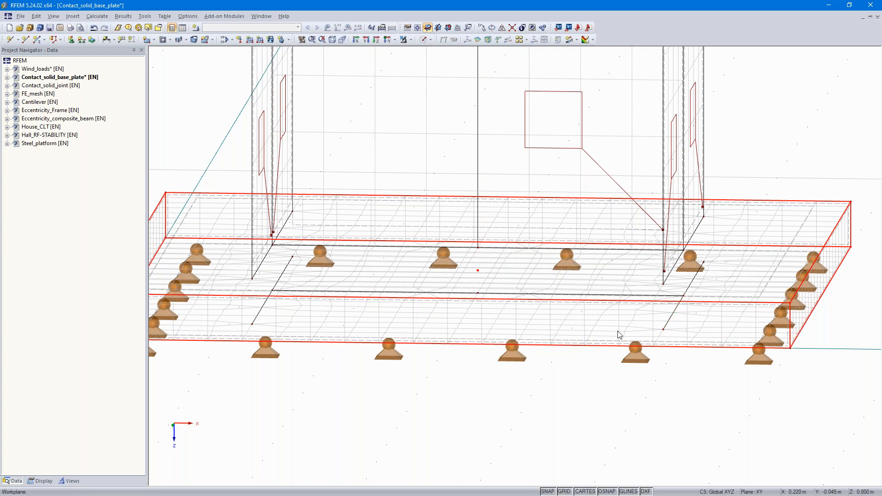
- Switch to the Contact_solid_joint model and show the bolted joint between the beams up close in solid display
double_click(42, 86)
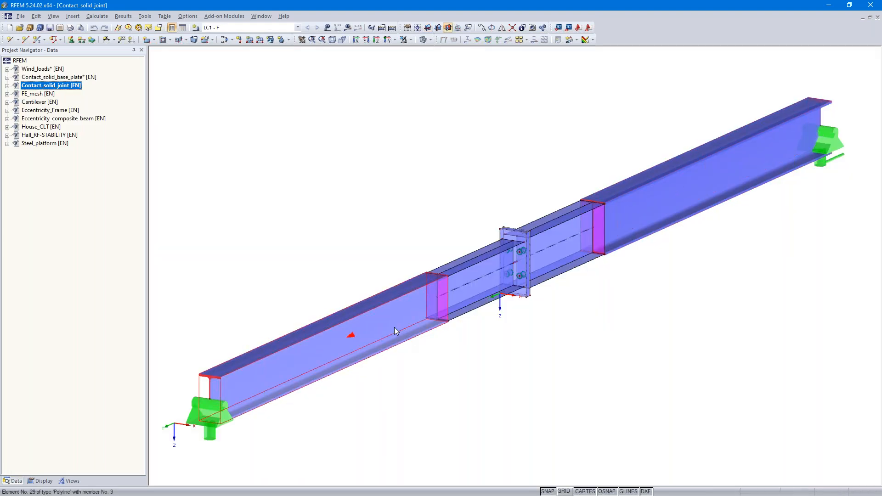
left_click(430, 40)
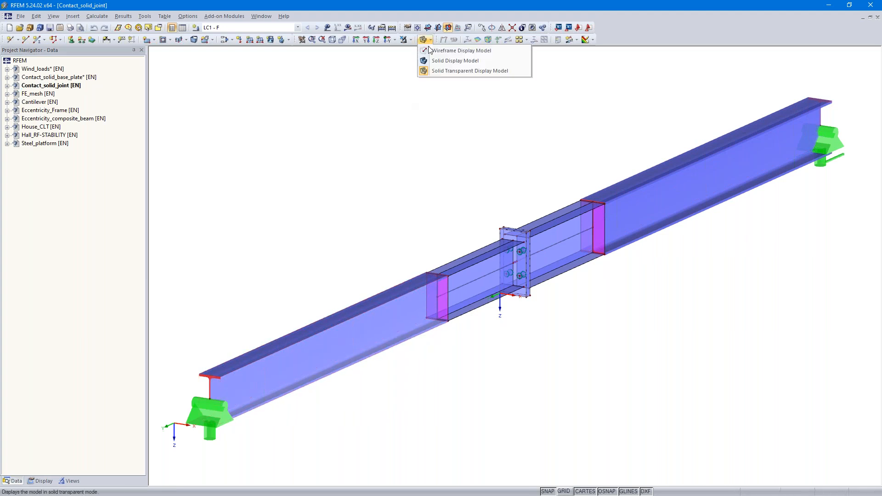
left_click(430, 50)
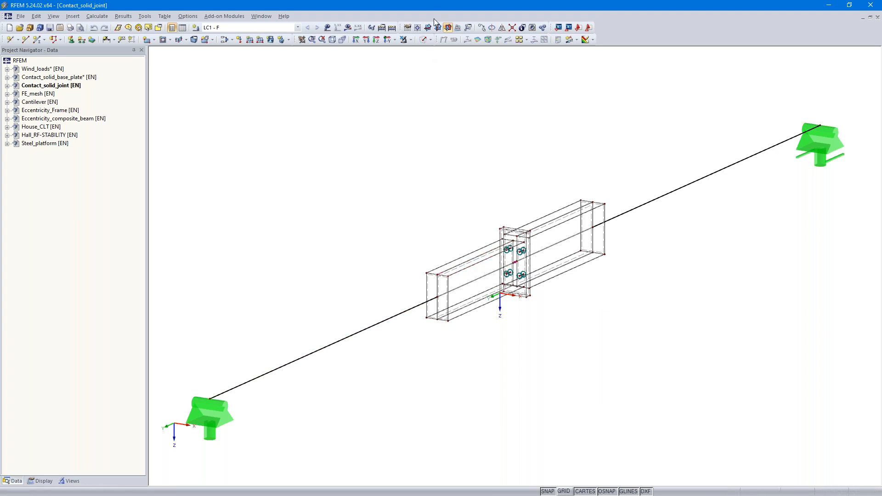
left_click(430, 40)
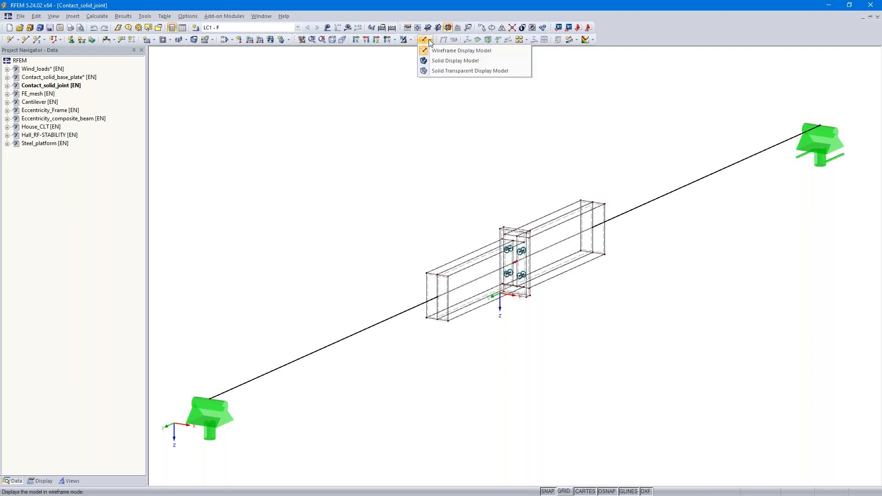
left_click(455, 61)
scroll(545, 322, "up", 3)
scroll(545, 322, "up", 5)
scroll(510, 258, "up", 2)
middle_click_drag(510, 258, 556, 417)
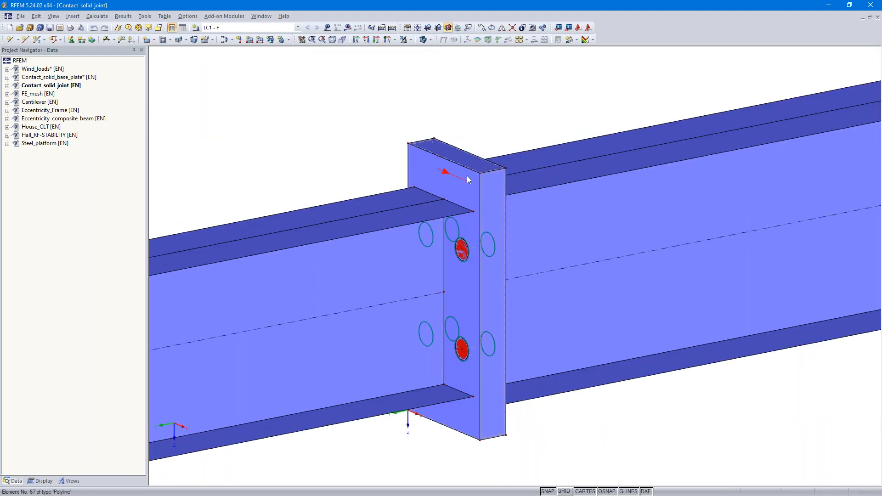
- Select the joint solid's face at the shallower beam and switch to solid transparent display
left_click(467, 176)
middle_click_drag(679, 441, 464, 289, "ctrl")
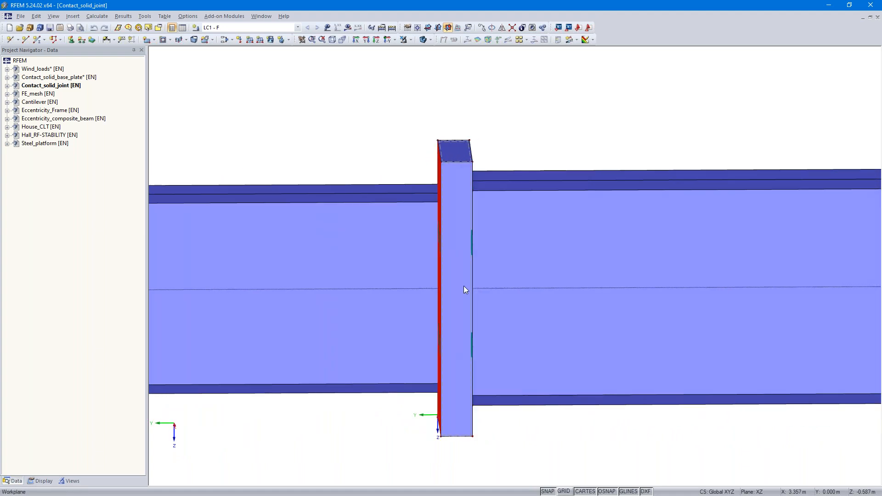
left_click(428, 40)
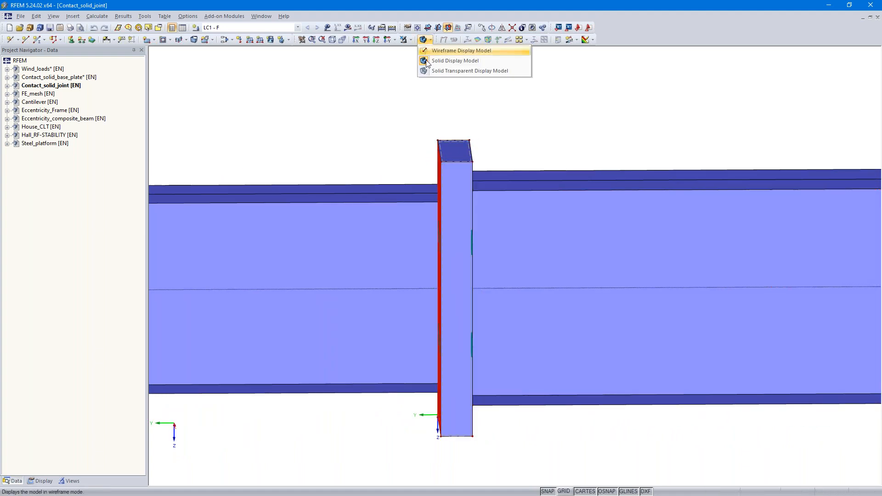
left_click(441, 71)
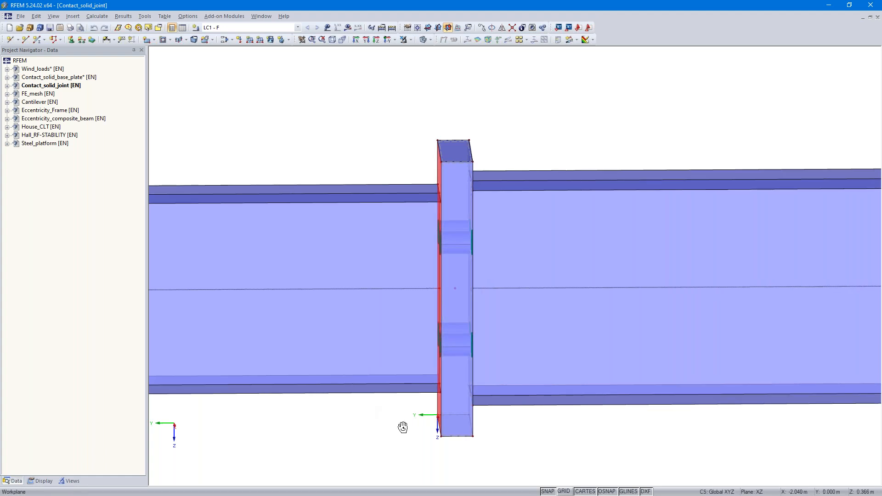
middle_click_drag(403, 427, 441, 421, "ctrl")
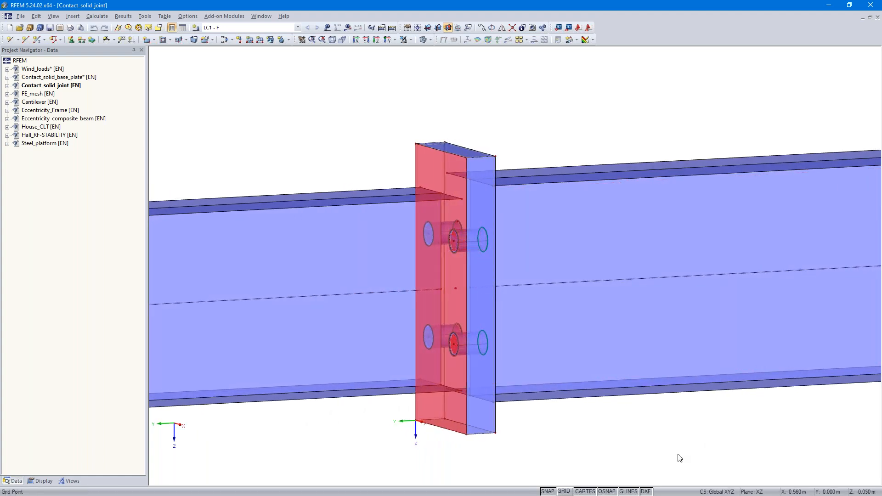
- Examine from the side and at an angle how the two beams of different depth meet the joint solid's opposite faces
middle_click_drag(659, 448, 563, 445, "ctrl")
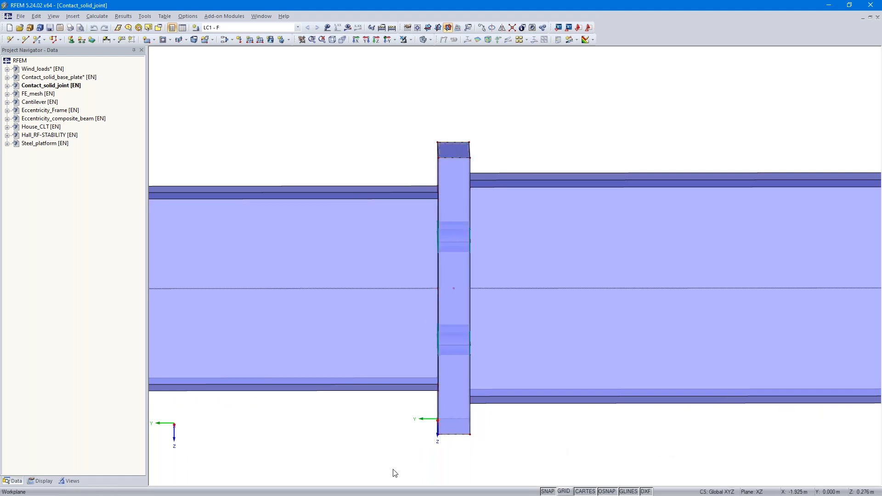
scroll(370, 466, "down", 1)
middle_click_drag(499, 468, 496, 441)
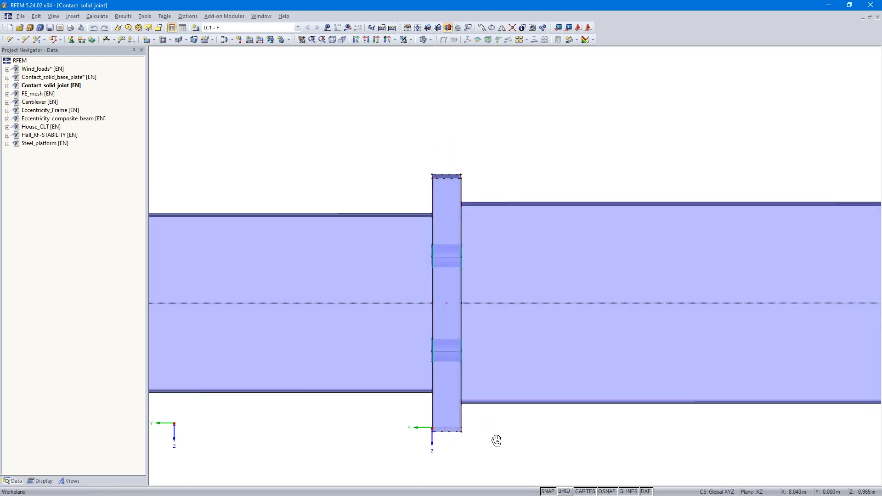
scroll(434, 301, "up", 3)
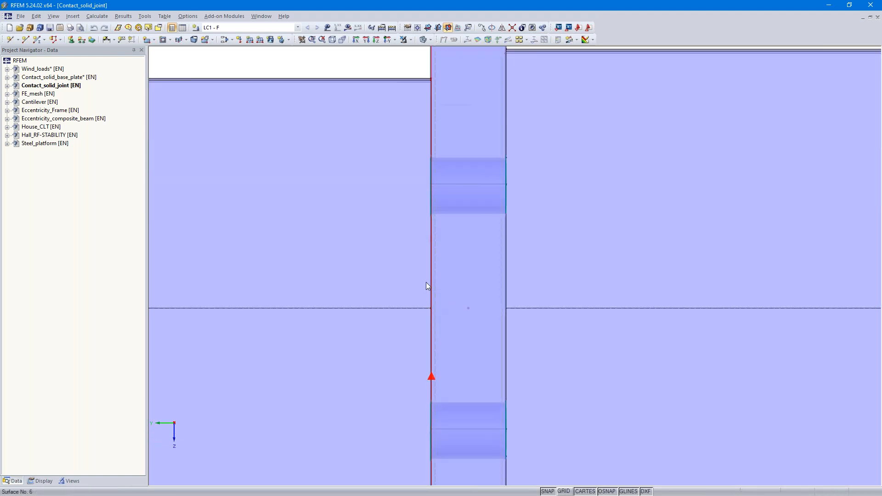
scroll(412, 242, "down", 2)
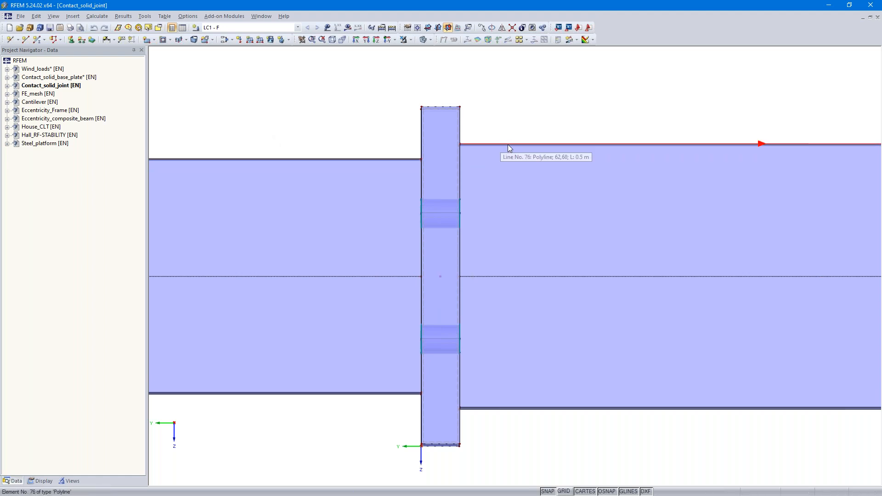
middle_click_drag(387, 287, 428, 325, "ctrl")
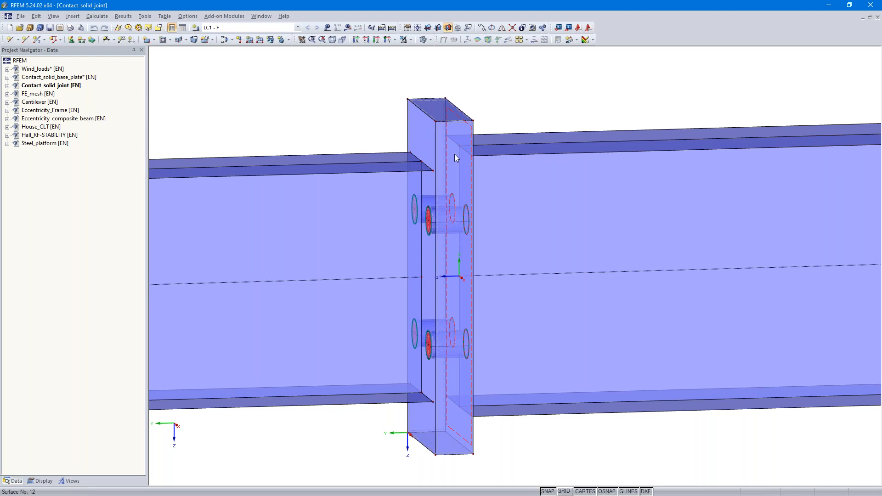
middle_click_drag(598, 442, 554, 410, "ctrl")
- Open the solid between the two beams for editing and set its solid type to Contact
double_click(440, 275)
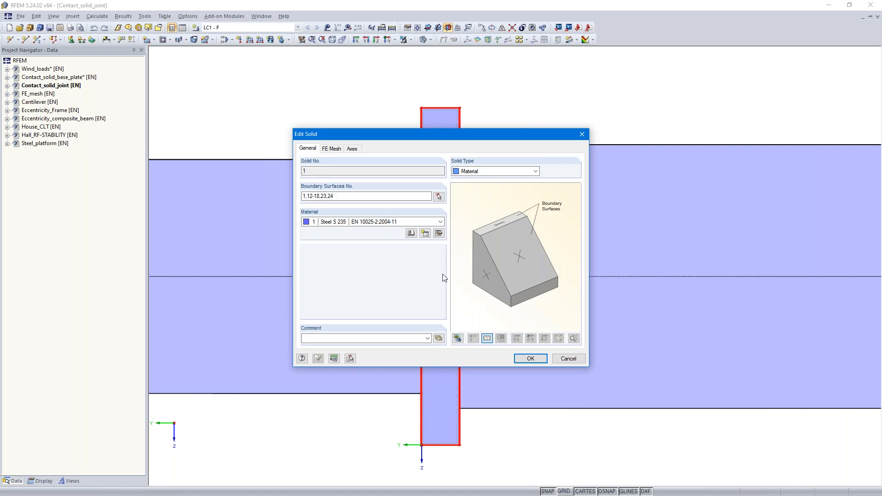
left_click(494, 173)
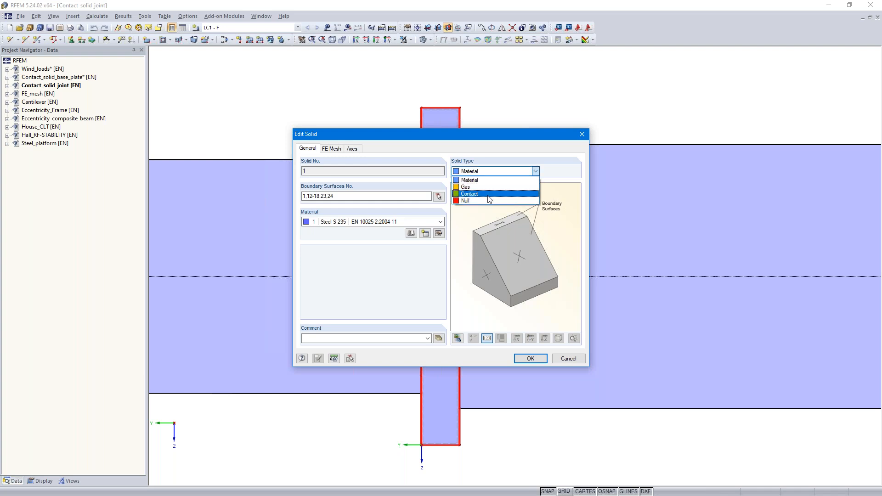
left_click(485, 193)
- Set the contact to Failure under tension perpendicular and Rigid friction parallel to the surfaces, and apply the solid's changes
left_click(330, 149)
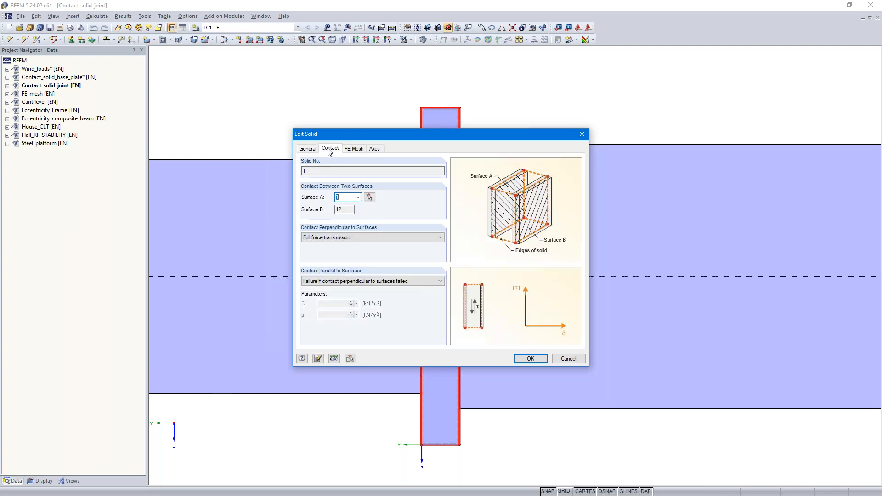
left_click(339, 238)
left_click(340, 259)
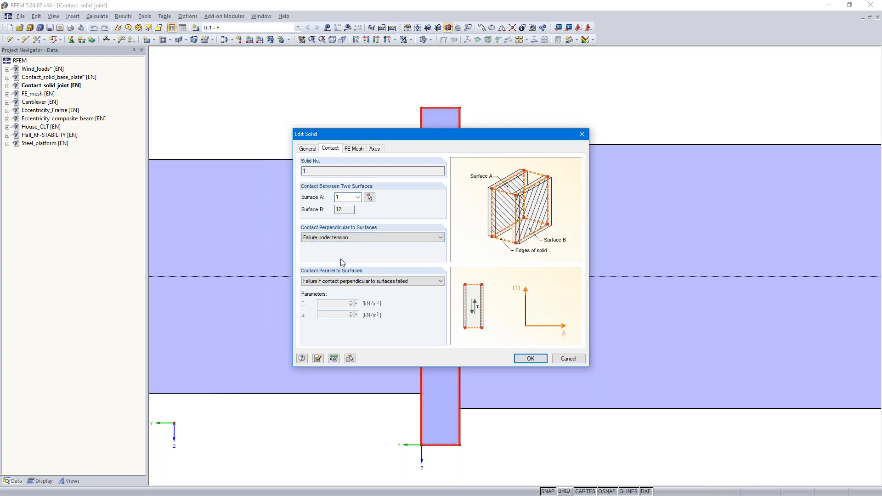
left_click(356, 281)
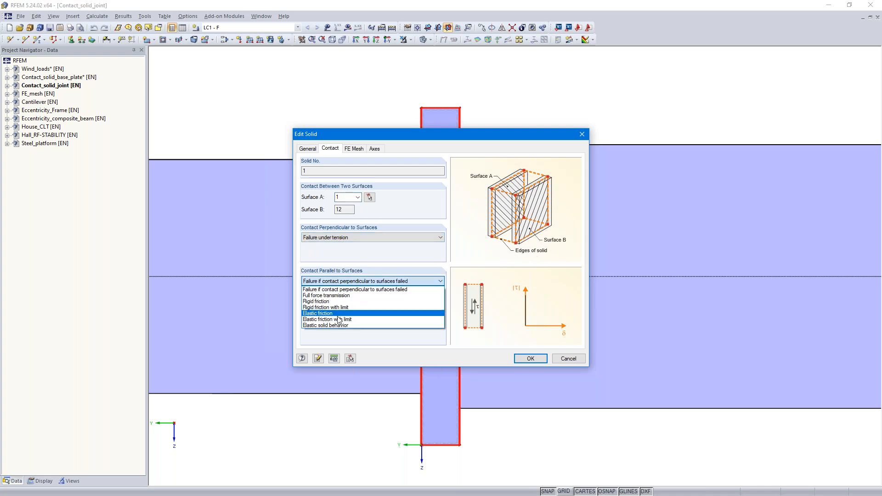
left_click(342, 302)
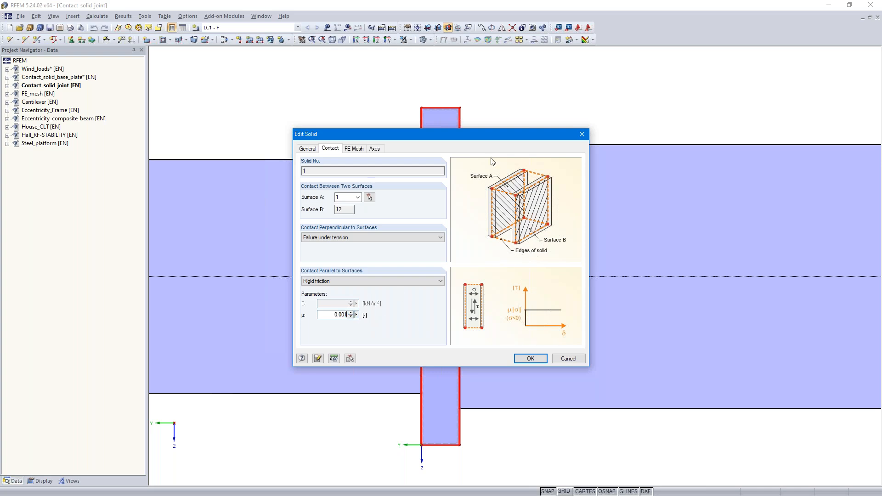
left_click_drag(481, 137, 207, 123)
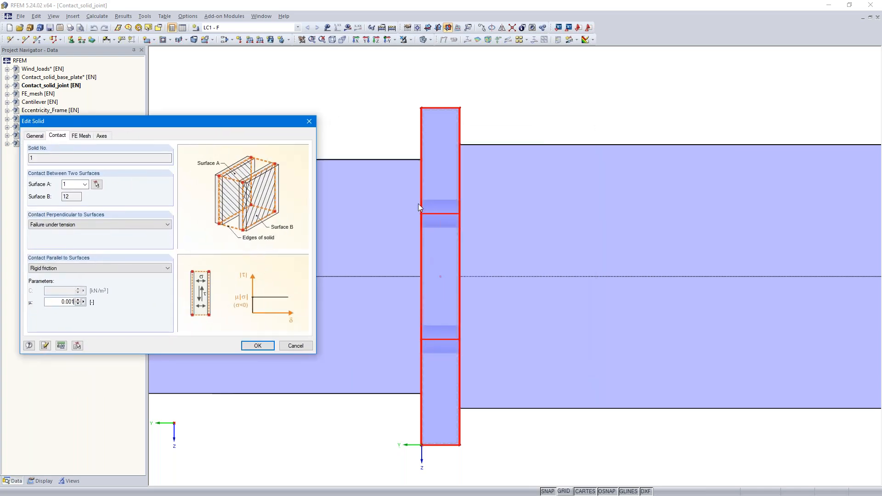
left_click_drag(175, 117, 288, 84)
left_click(373, 311)
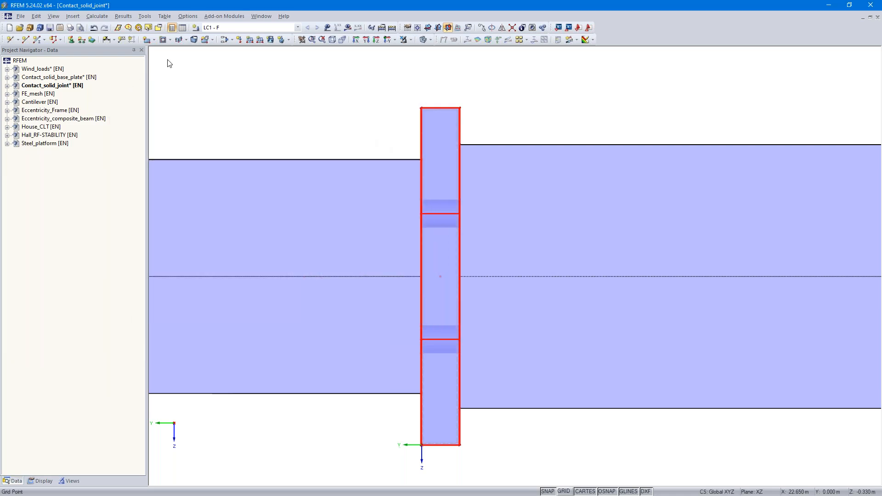
- Try to generate the FE mesh for the joint model and dismiss the message
left_click(95, 16)
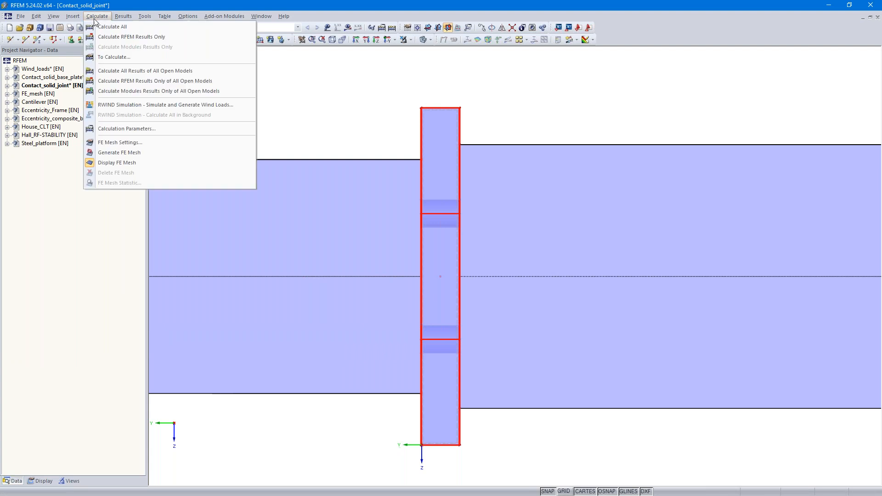
left_click(127, 153)
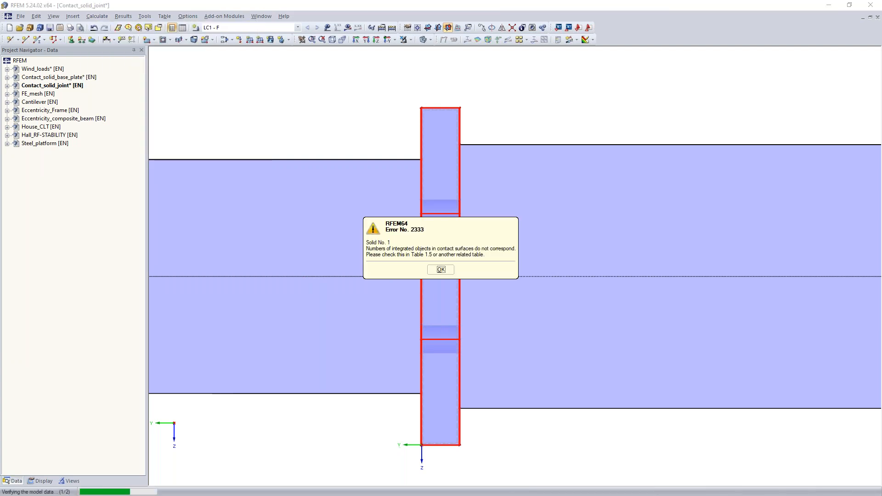
left_click(440, 270)
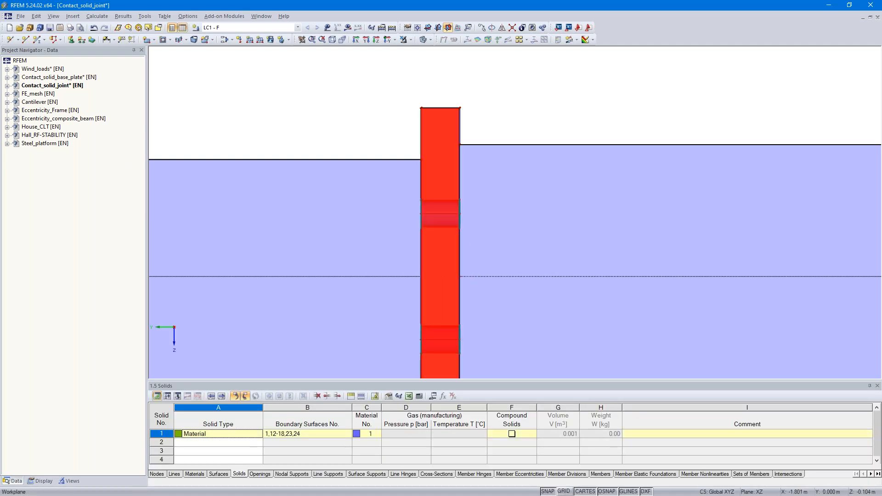
- Close the solids table, show the joint model as wireframe, and create a solid with contact from the joint solid's face surface
left_click(878, 386)
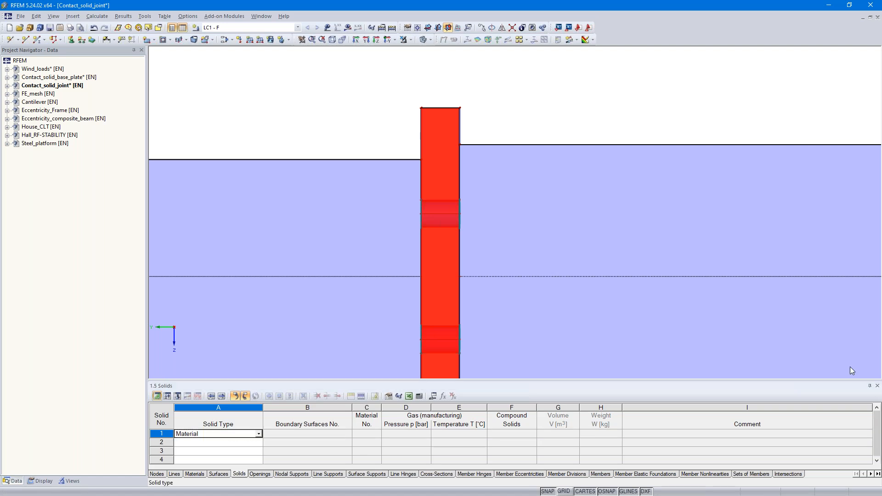
middle_click_drag(642, 95, 639, 154, "ctrl")
scroll(545, 118, "up", 9)
scroll(640, 154, "down", 1)
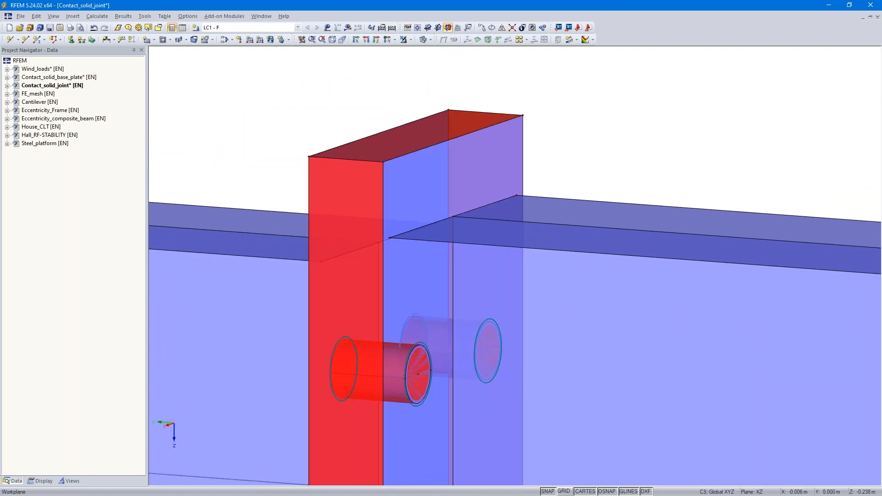
left_click(429, 39)
left_click(424, 49)
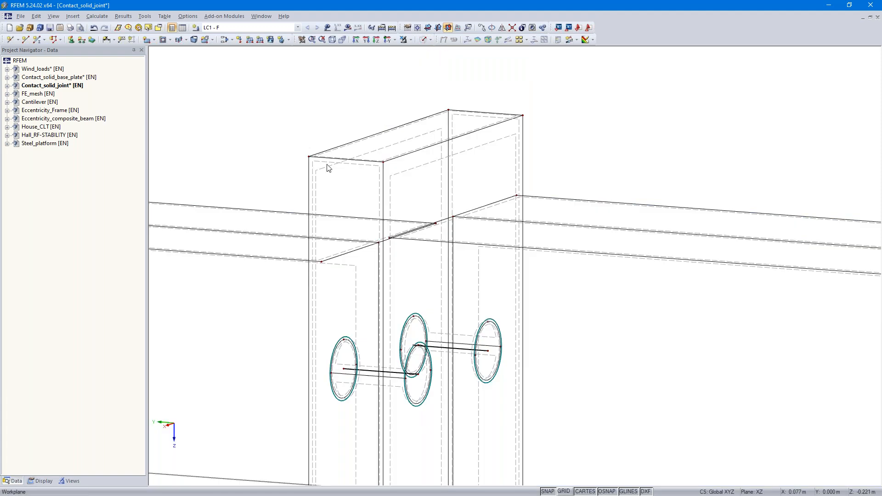
right_click(419, 171)
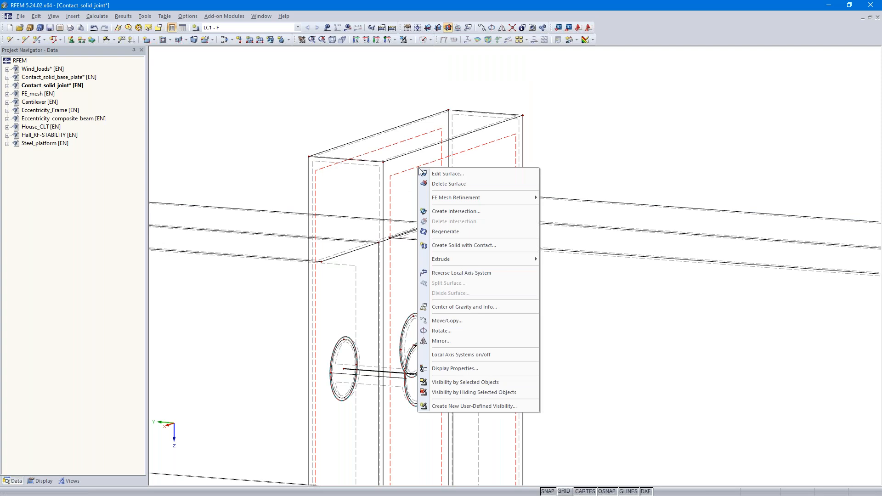
left_click(477, 245)
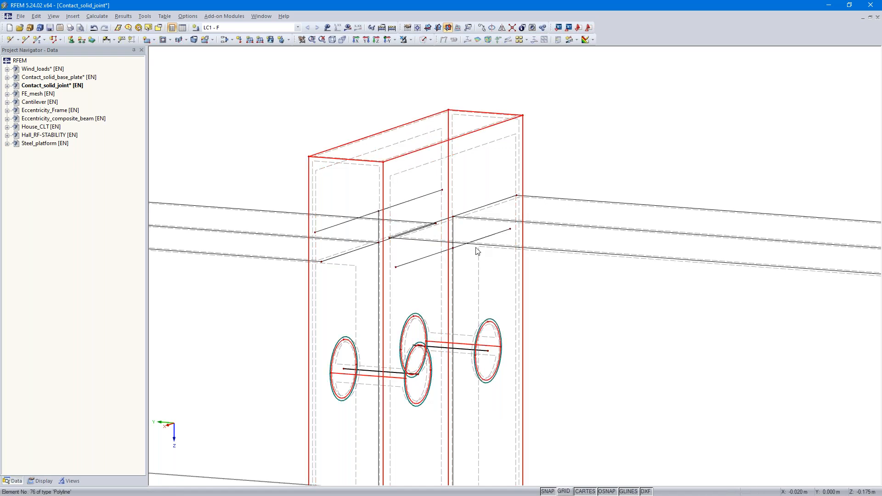
- Examine the beam outline lines on the contact solid's two opposite faces at an angle and from the side
scroll(433, 252, "up", 3)
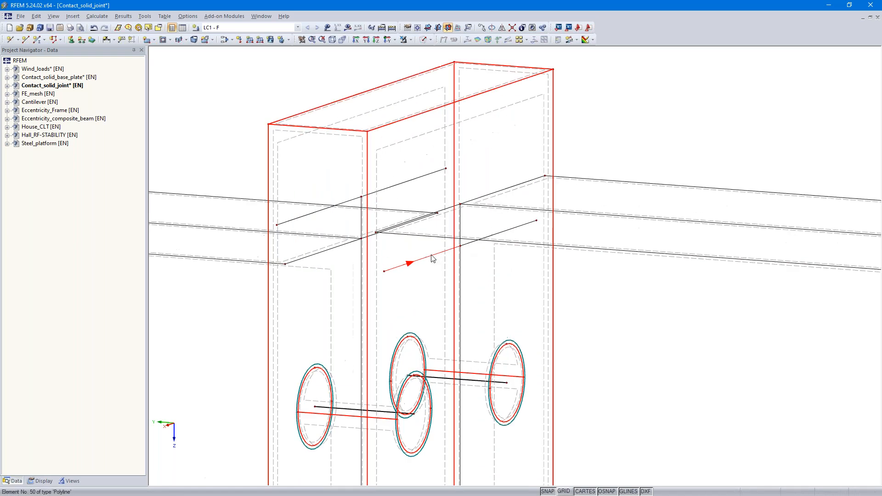
middle_click_drag(677, 380, 670, 320, "ctrl")
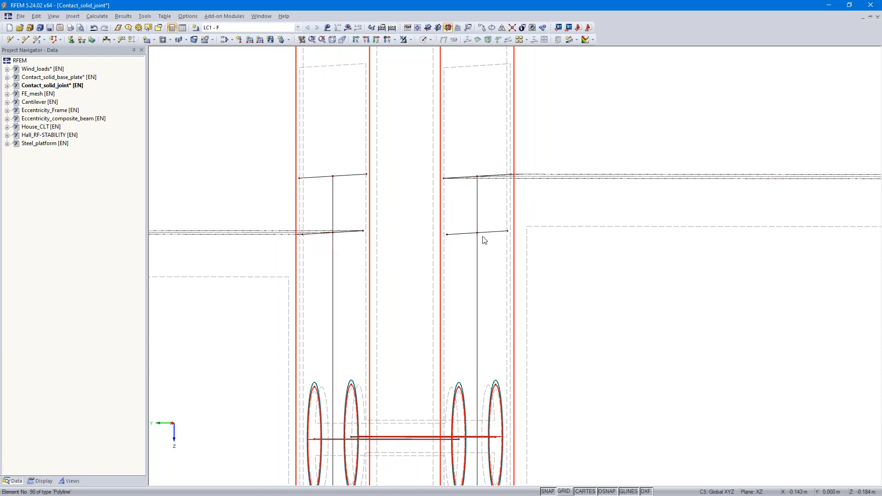
scroll(496, 241, "down", 1)
scroll(473, 301, "down", 2)
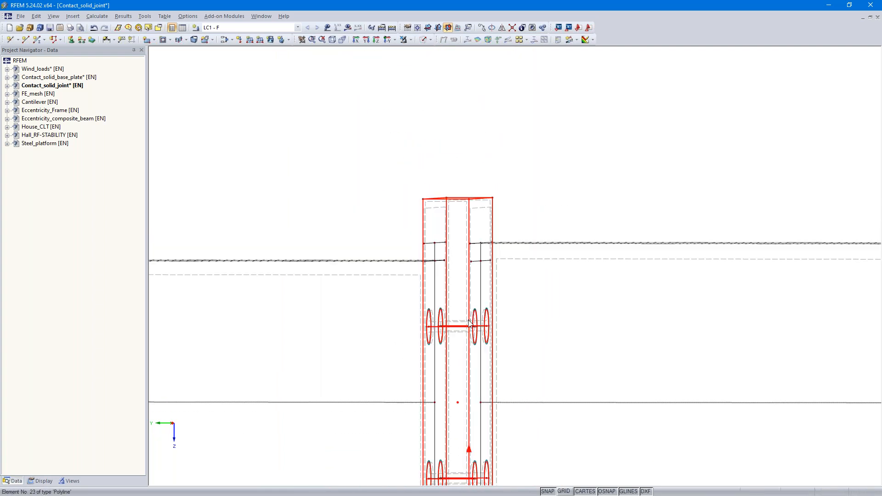
scroll(528, 385, "down", 1)
middle_click_drag(527, 384, 571, 317)
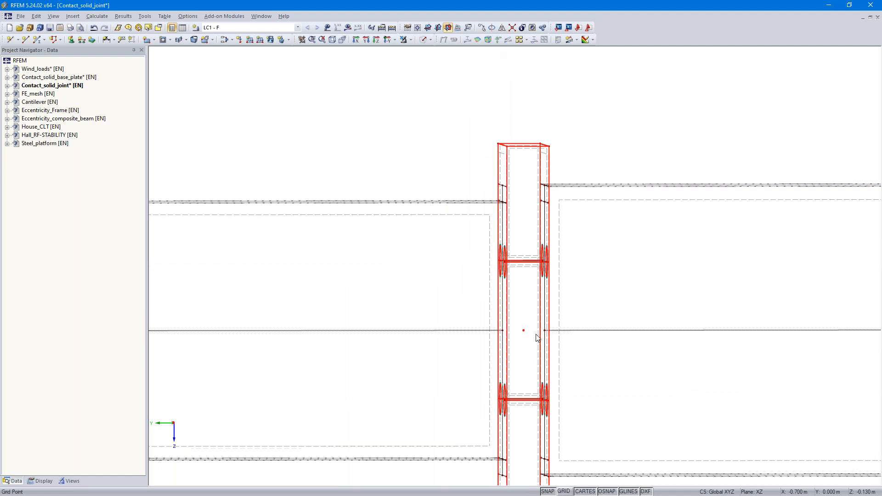
scroll(529, 331, "down", 1)
- Set the recreated contact solid to Failure under tension perpendicular and Rigid friction parallel to its surfaces, and apply
double_click(528, 329)
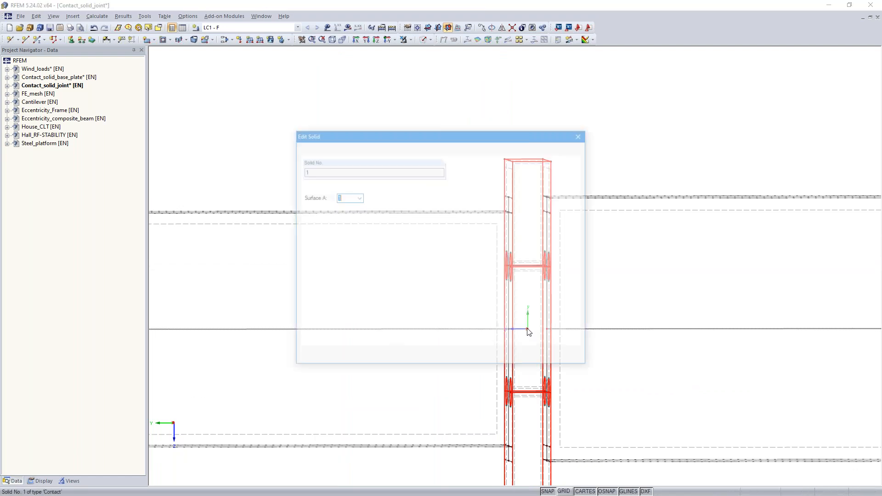
left_click(356, 237)
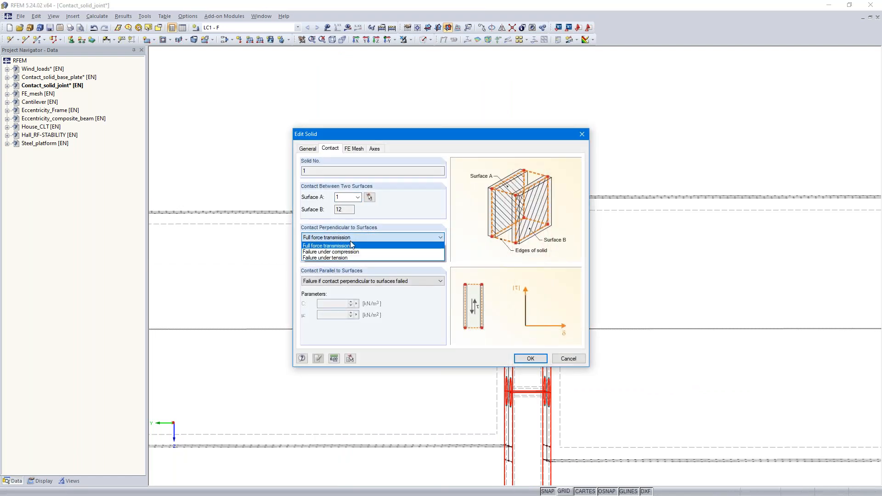
left_click(353, 260)
left_click(358, 282)
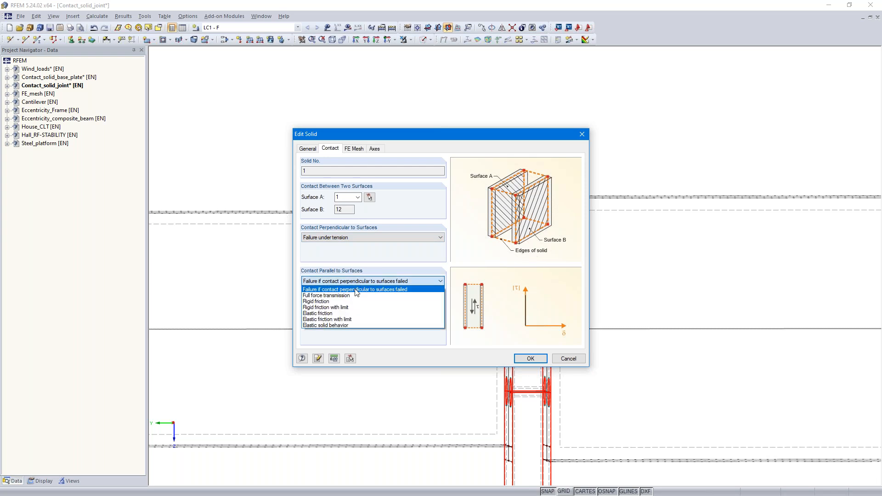
left_click(343, 307)
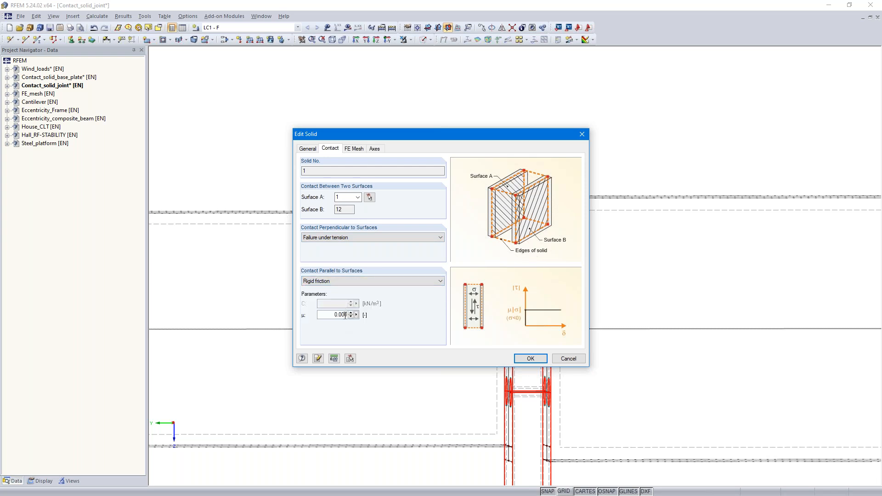
left_click(528, 357)
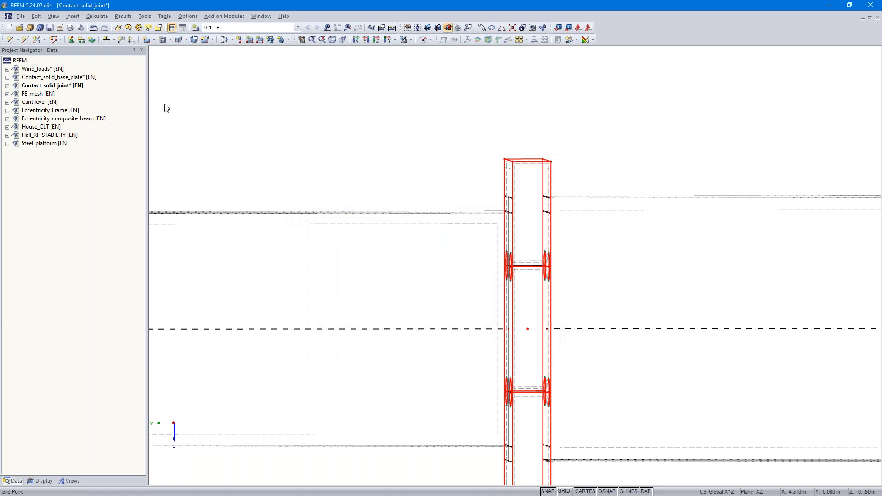
- Regenerate the joint model's FE mesh through the FE mesh settings and inspect the mesh around the contact solid
left_click(97, 16)
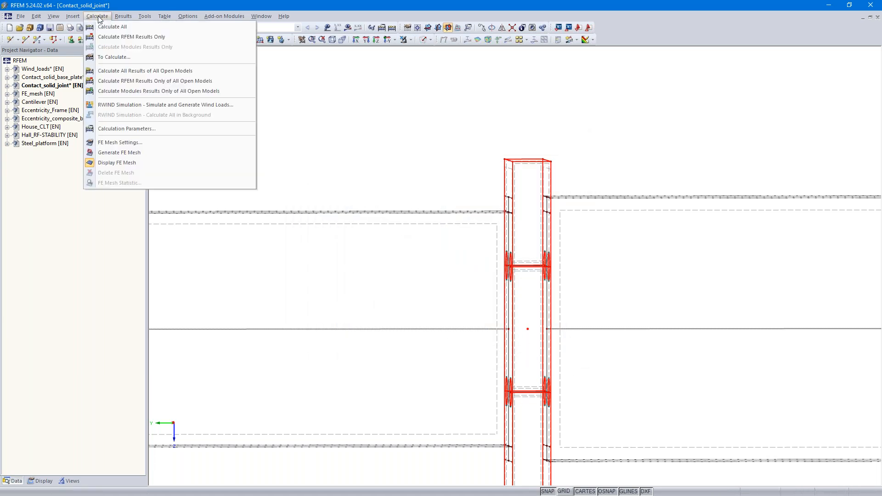
left_click(116, 142)
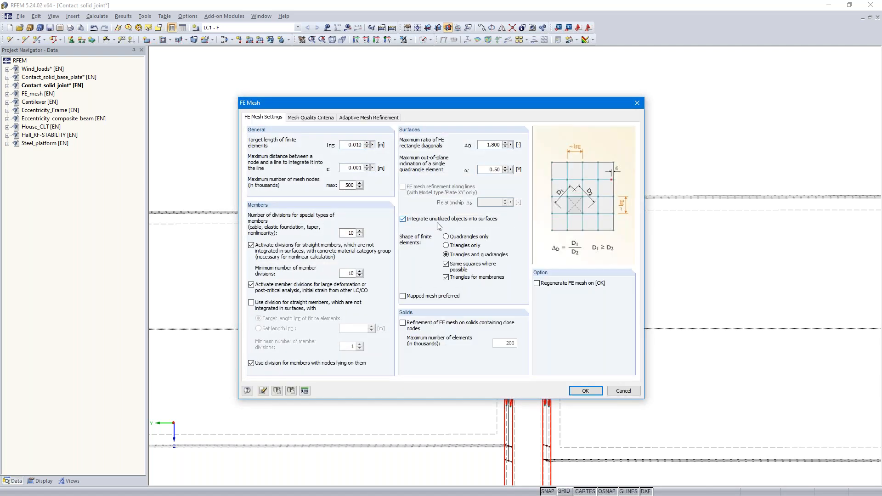
left_click(542, 284)
left_click(586, 390)
middle_click_drag(666, 158, 488, 184, "ctrl")
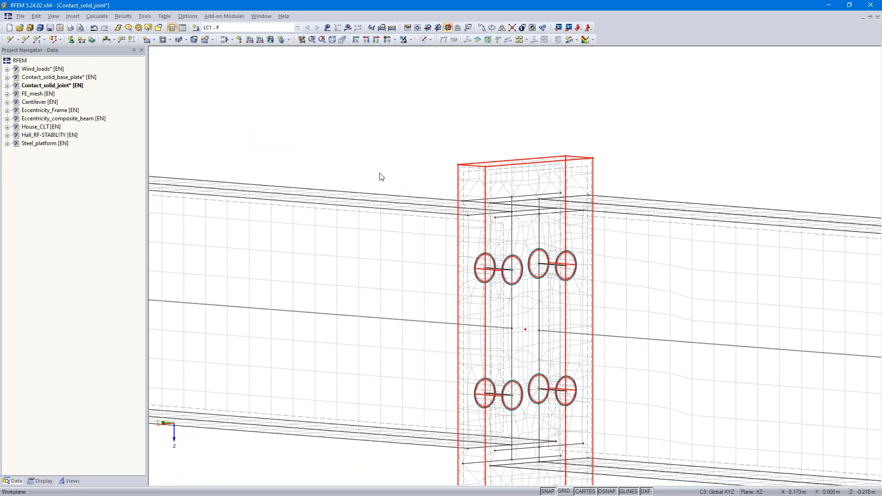
middle_click_drag(372, 142, 361, 107)
scroll(353, 58, "down", 2)
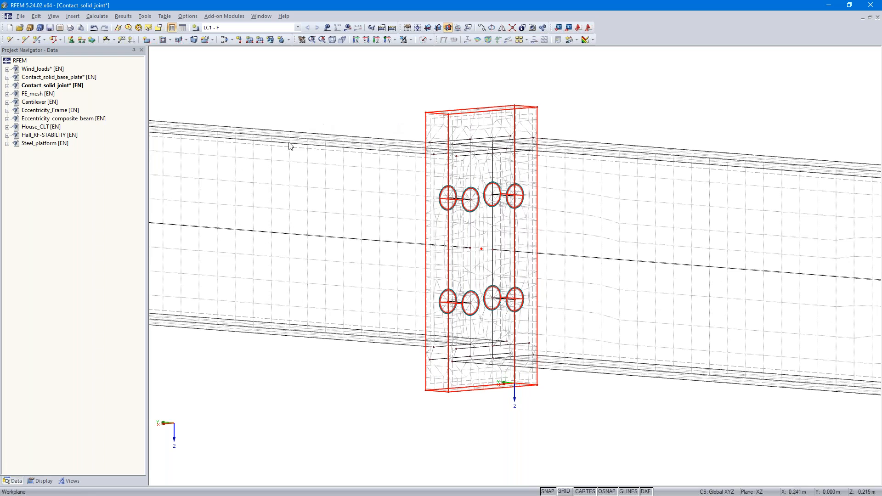
middle_click_drag(301, 104, 347, 138)
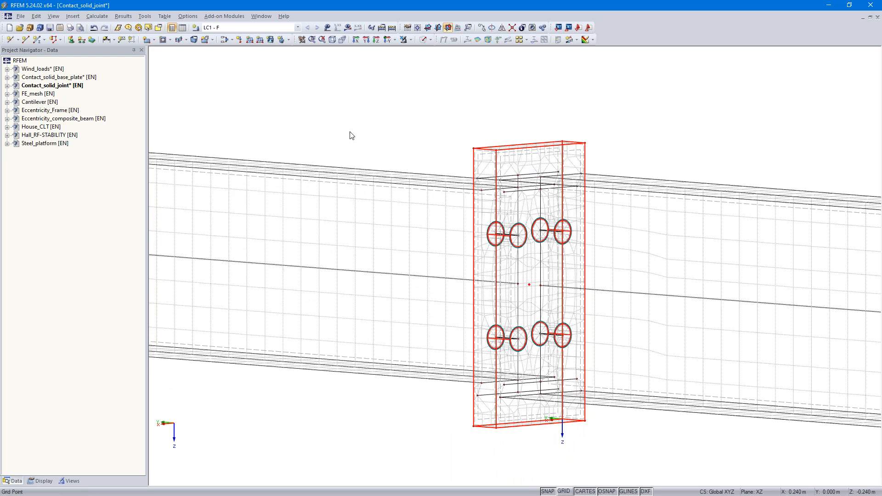
- Switch to the FE_mesh model and compare the m-y moment diagrams of the slabs with mesh sizes from 150 cm to 10 cm
double_click(35, 94)
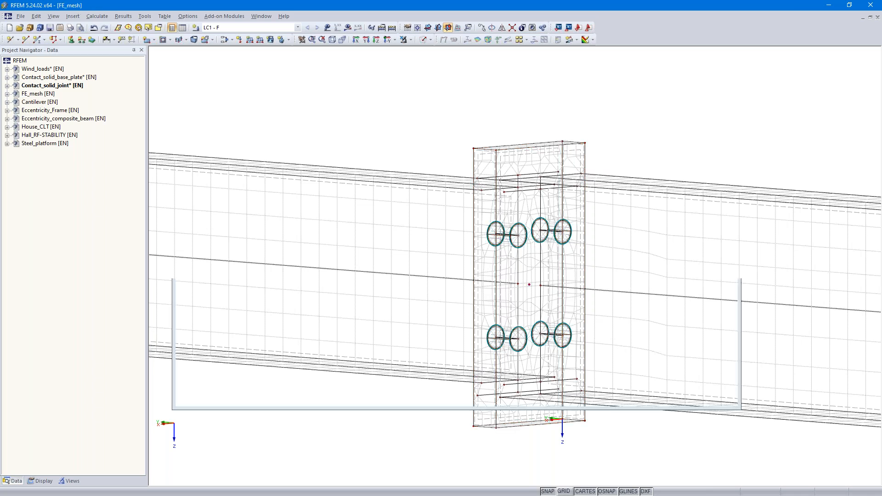
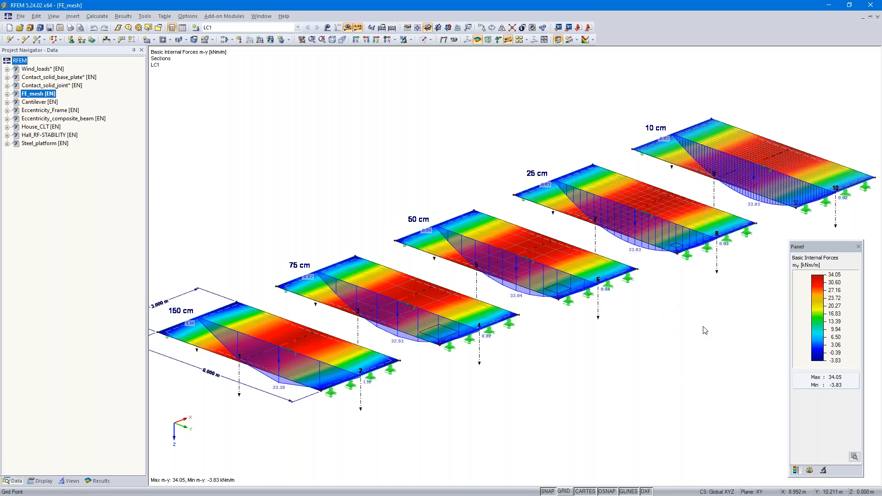
scroll(719, 305, "up", 1)
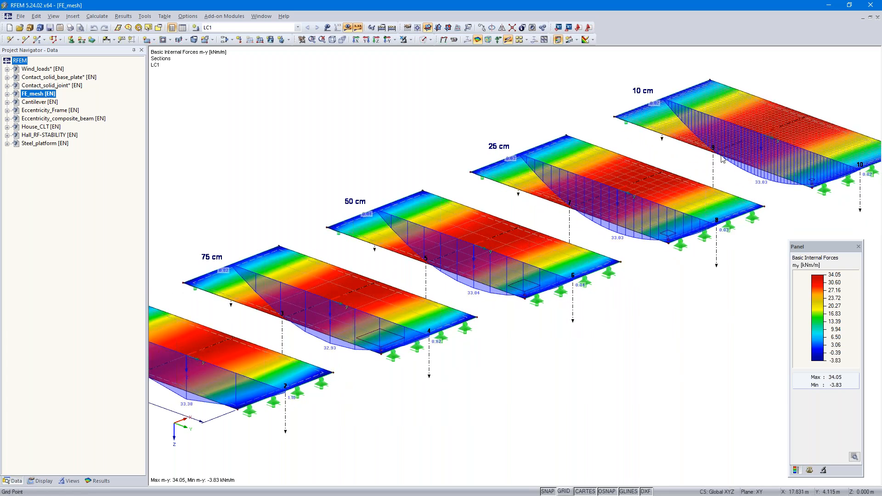
middle_click_drag(712, 325, 737, 298, "ctrl")
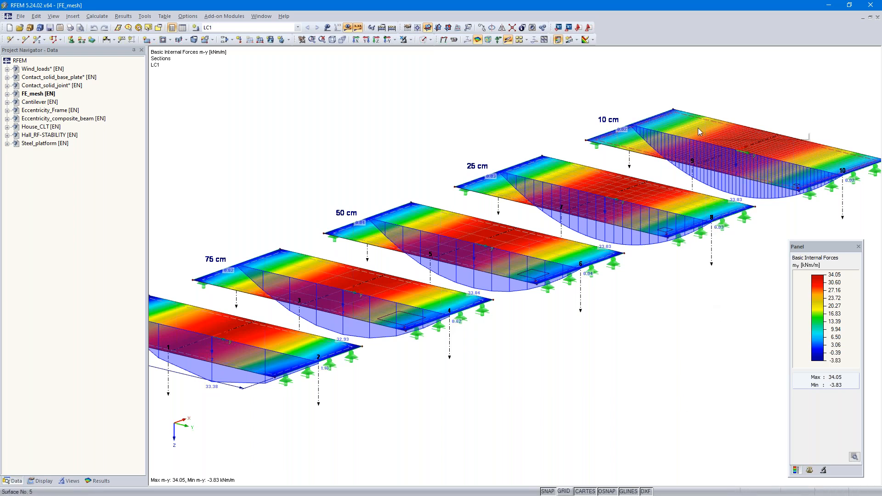
scroll(381, 328, "down", 2)
middle_click_drag(381, 365, 409, 354)
scroll(473, 343, "up", 2)
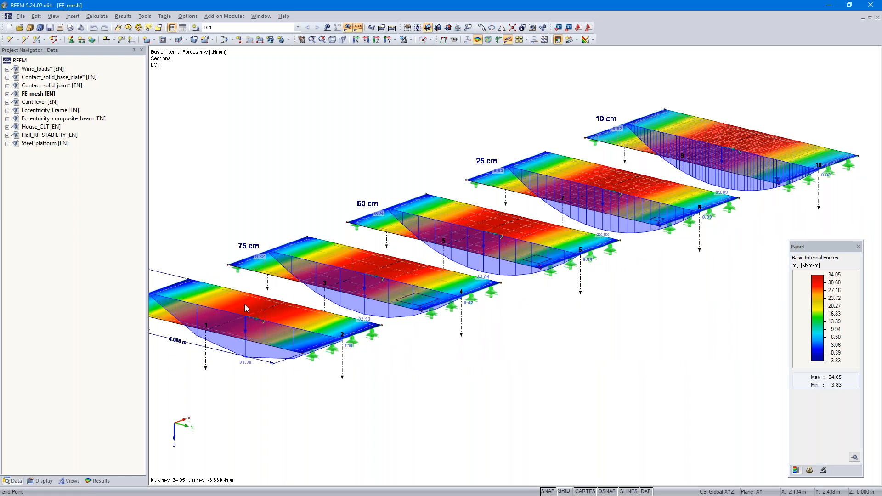
- Display the surface internal forces as Constant on Elements and compare the stepped m-y diagrams across the five slab meshes
left_click(7, 94)
scroll(54, 404, "down", 3)
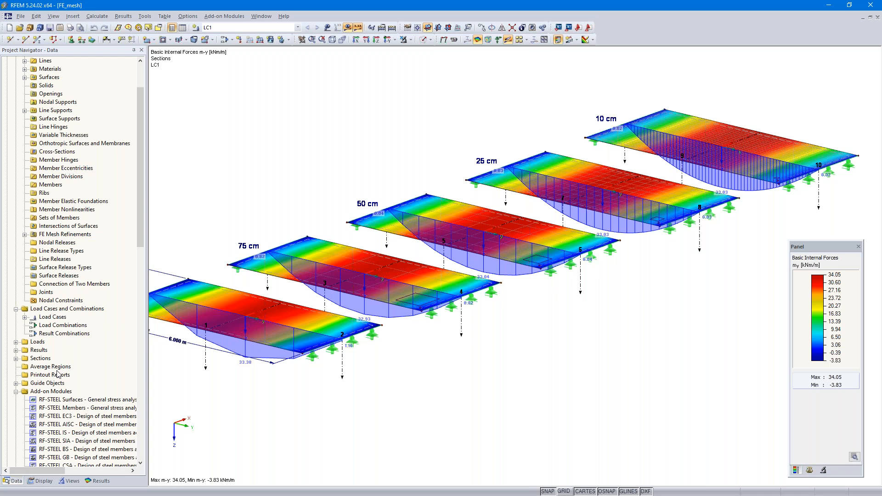
left_click(42, 481)
scroll(74, 301, "down", 3)
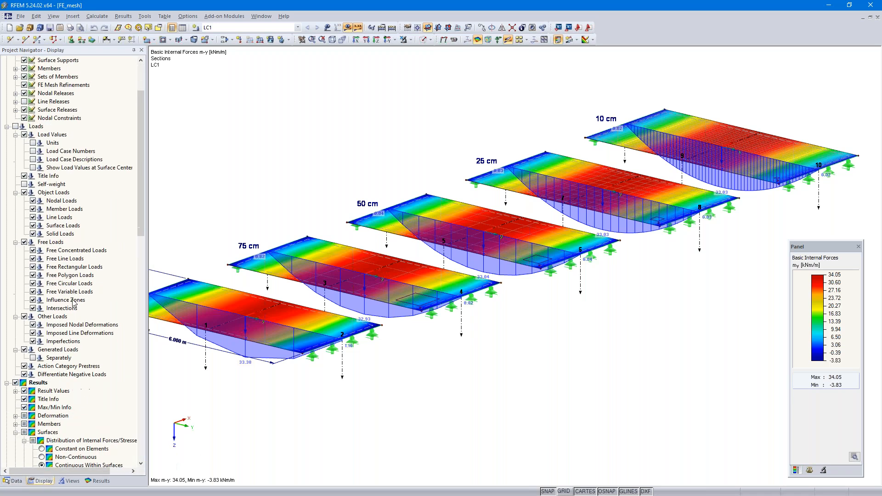
scroll(72, 304, "down", 1)
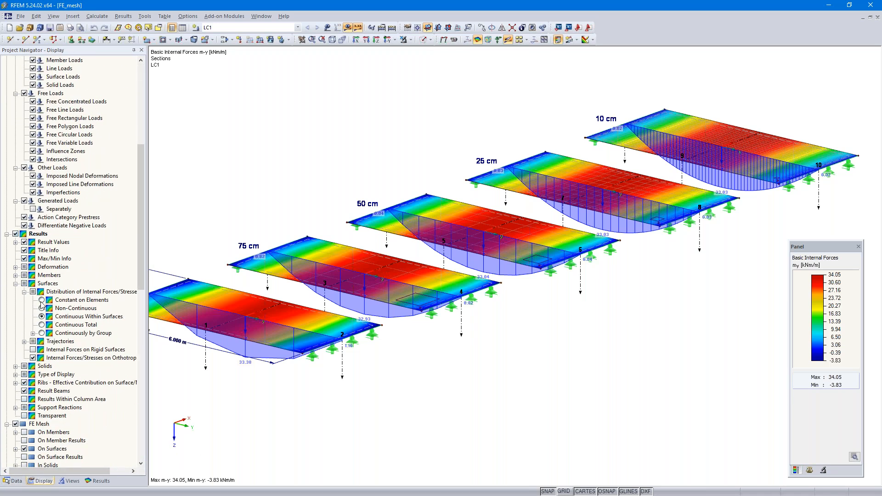
left_click(41, 300)
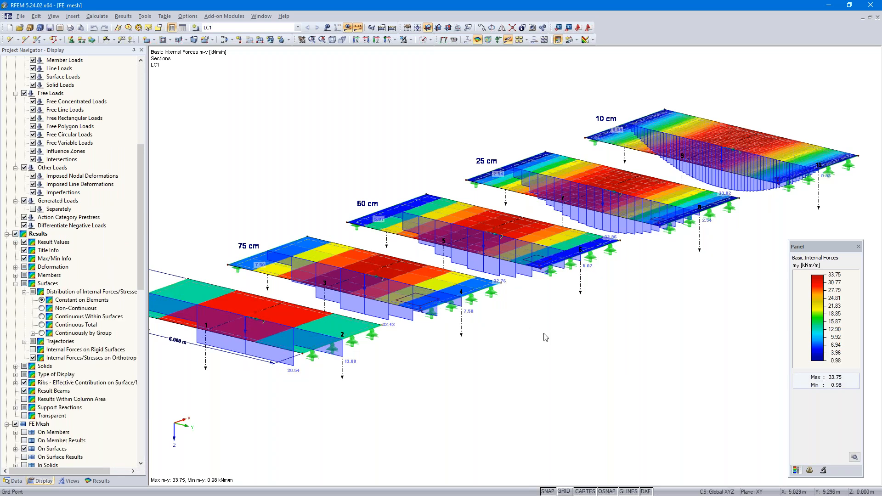
middle_click_drag(546, 336, 611, 327)
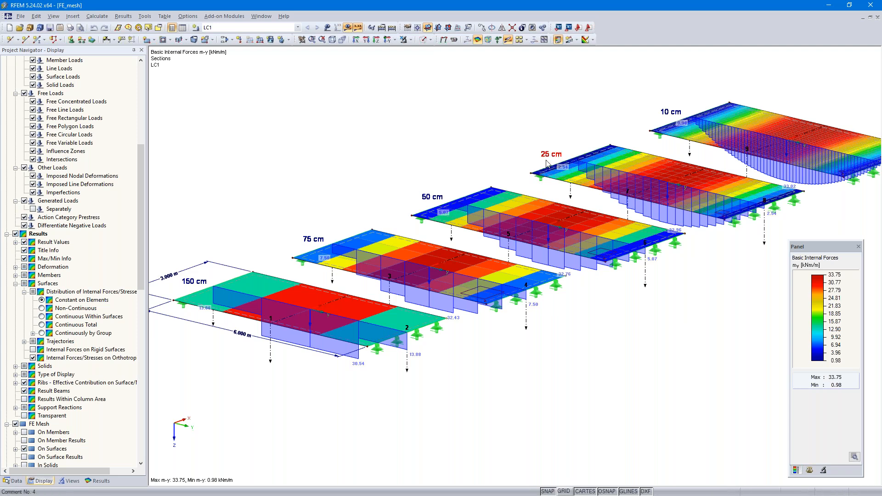
middle_click_drag(727, 270, 613, 277, "ctrl")
scroll(692, 280, "up", 3)
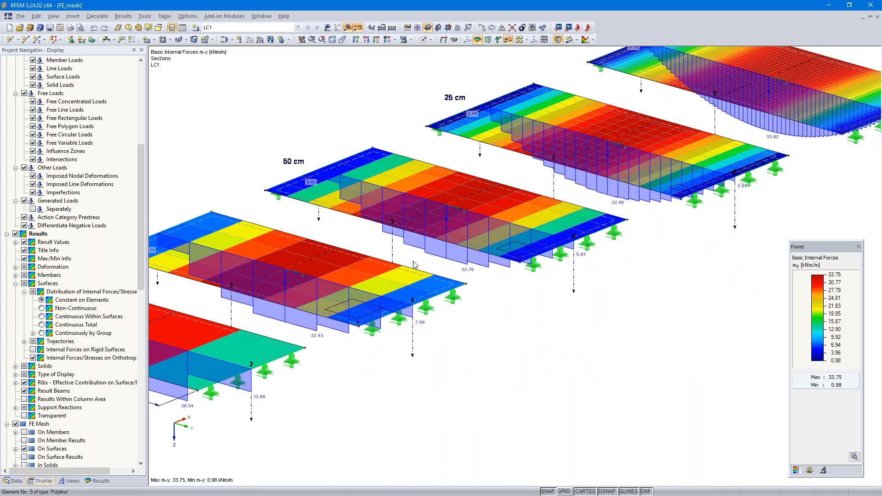
scroll(508, 324, "down", 3)
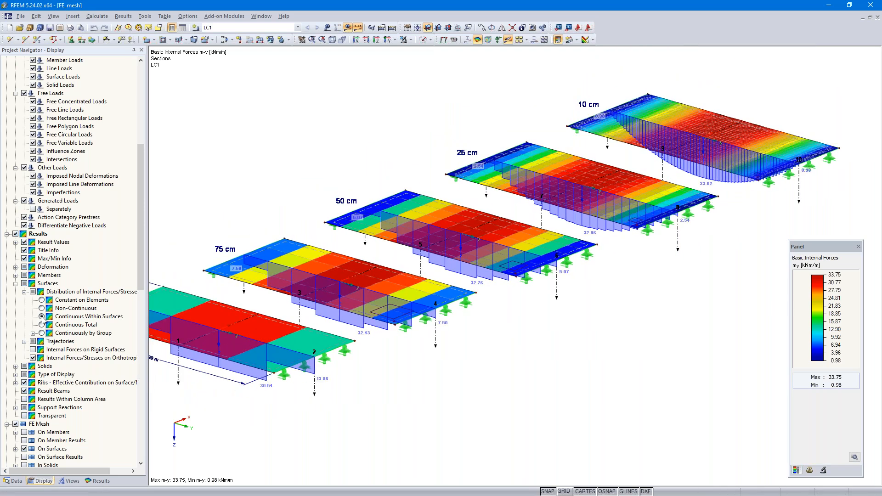
- Set the internal force distribution to Continuous Within Surfaces and inspect the m-y diagrams of the coarser slab meshes
left_click(42, 316)
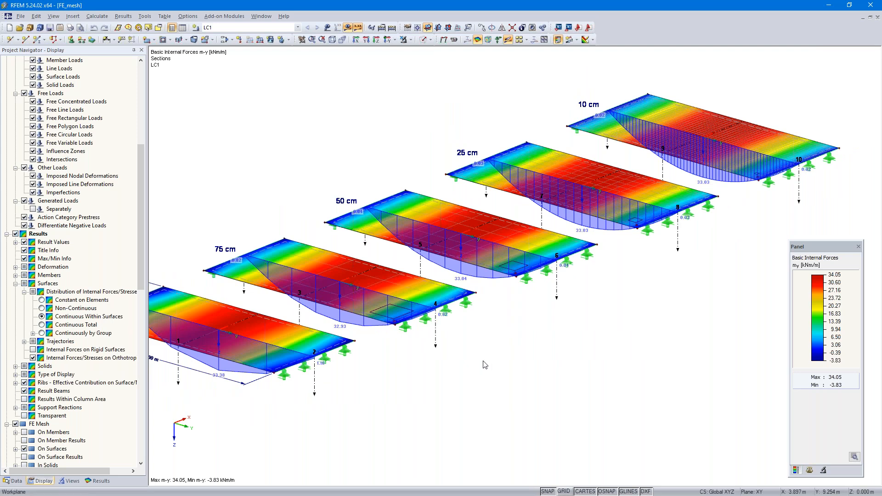
middle_click_drag(484, 364, 505, 363)
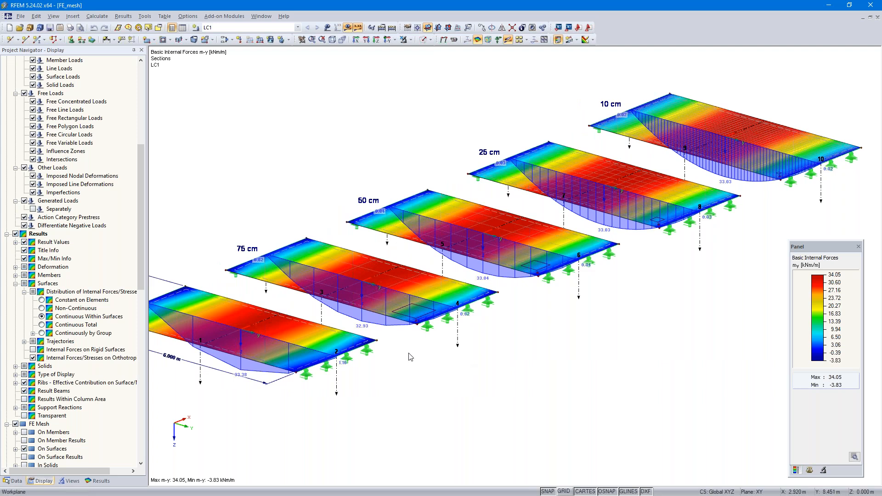
scroll(367, 328, "up", 3)
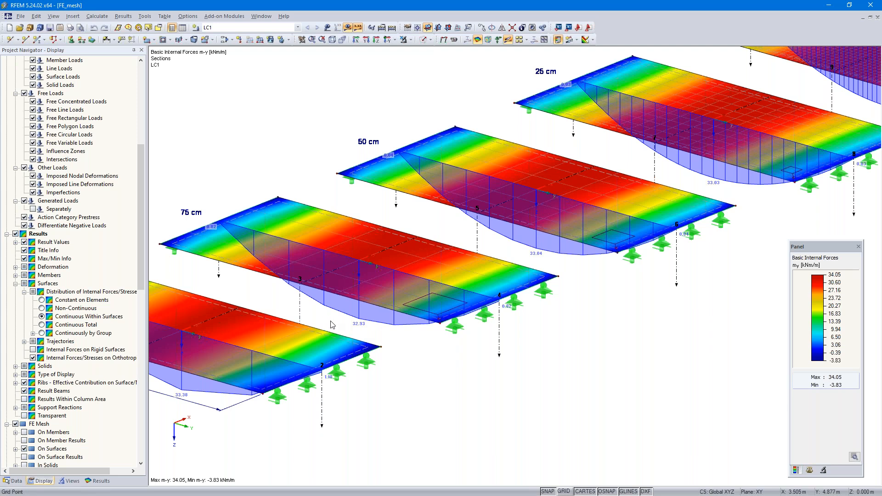
middle_click_drag(610, 322, 555, 346)
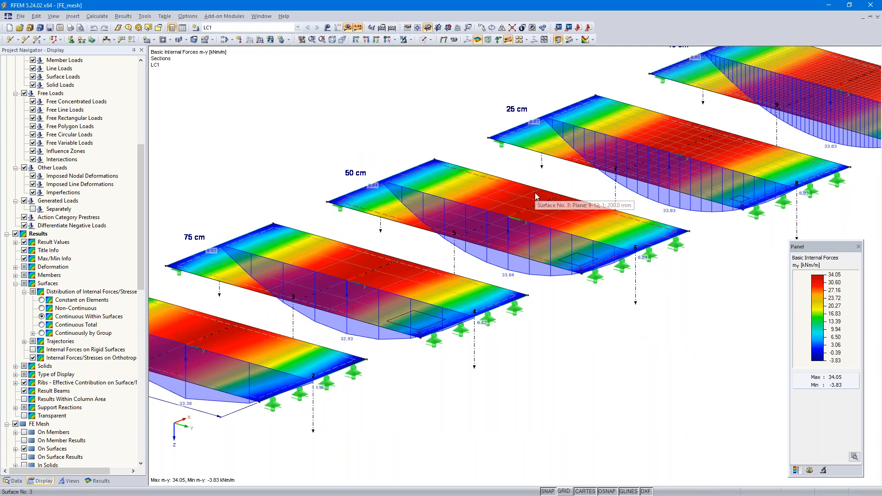
- Insert a node midway (50%) between two diagonally opposite corners of the 75 cm slab, accepting deletion of the results and FE mesh
scroll(622, 347, "down", 1)
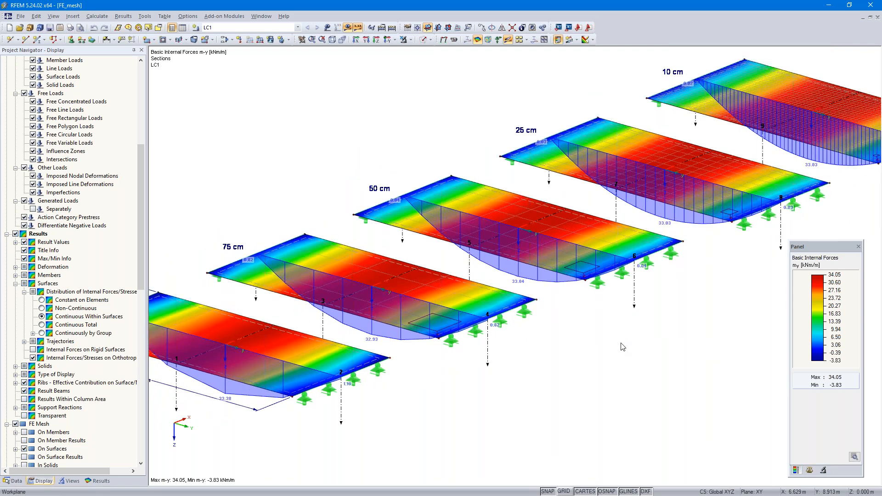
scroll(622, 347, "down", 1)
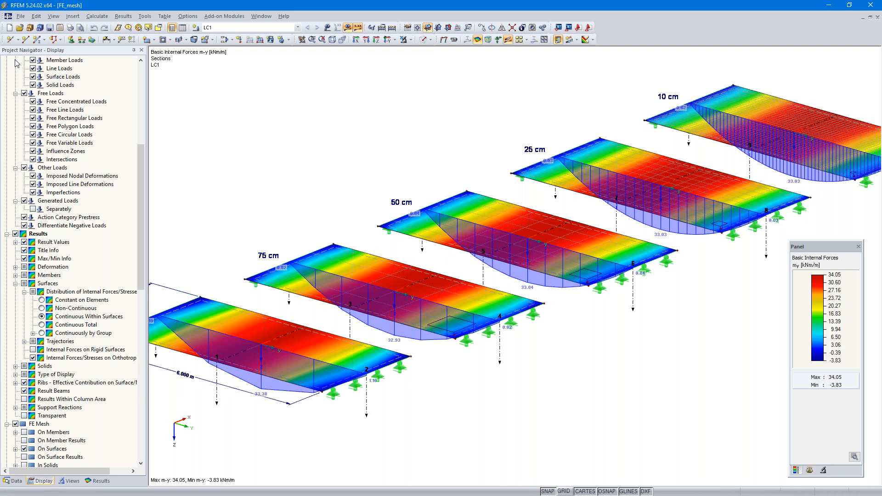
left_click(19, 41)
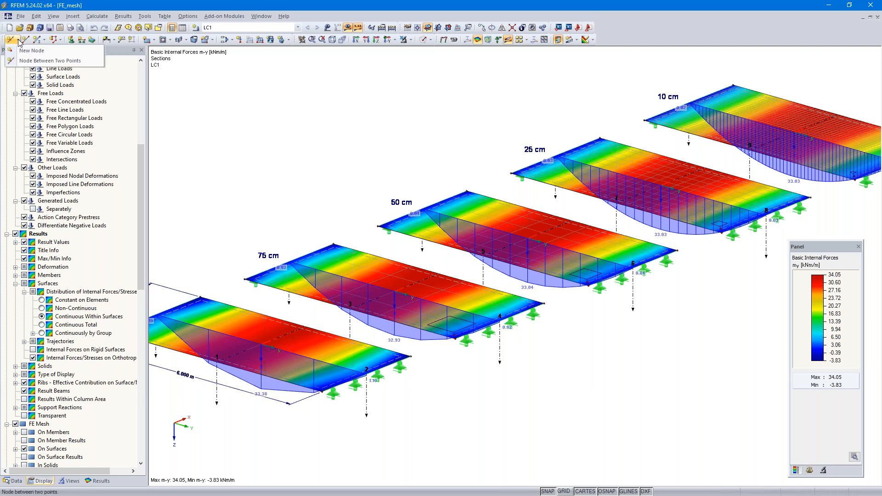
left_click(31, 62)
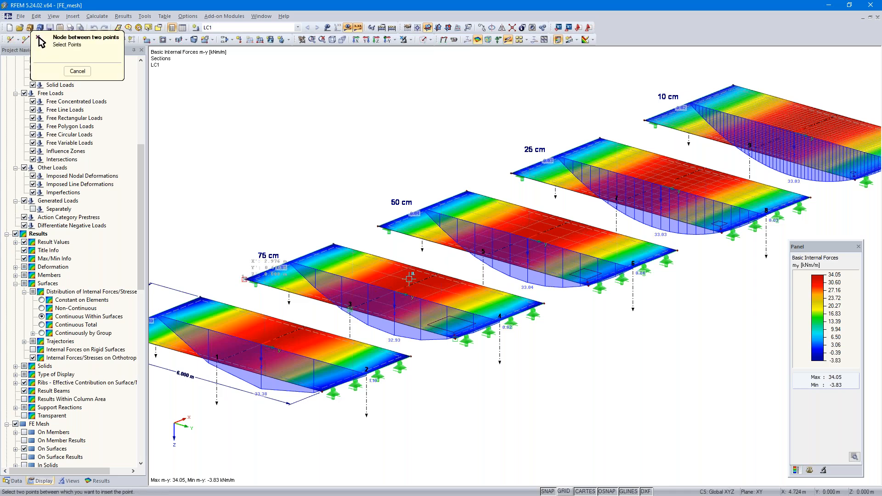
left_click(545, 303)
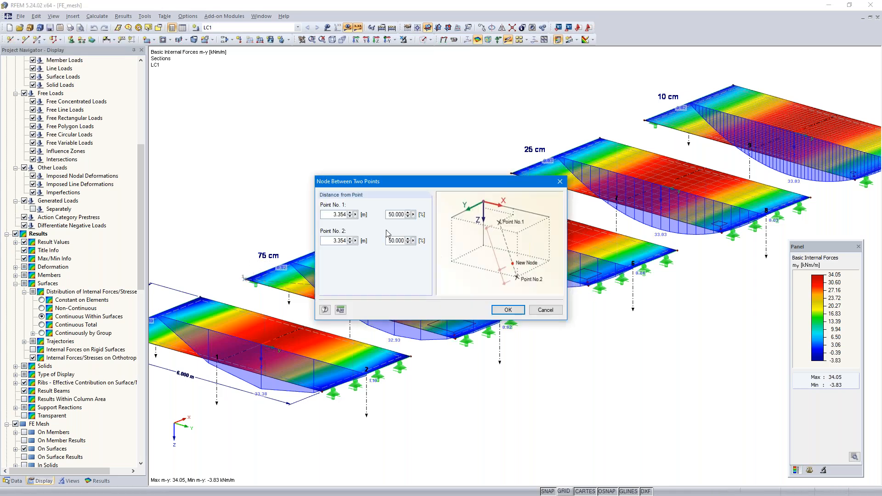
left_click(508, 309)
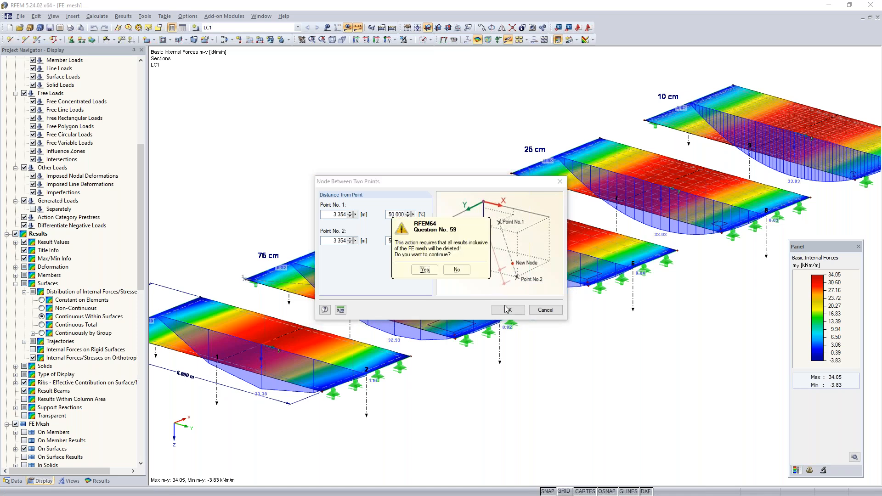
left_click(424, 269)
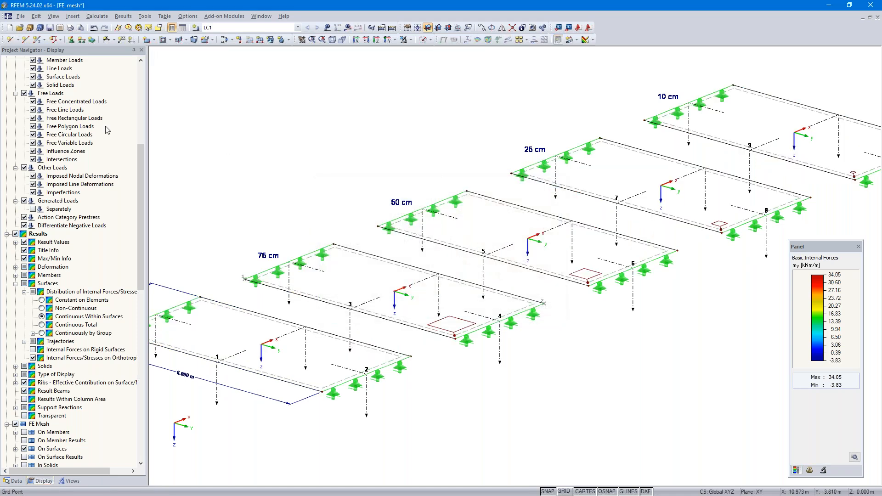
- Define a nodal support restrained only in uZ, with uX, uY and all rotations free, and place it on the 75 cm slab's centre node
left_click(73, 41)
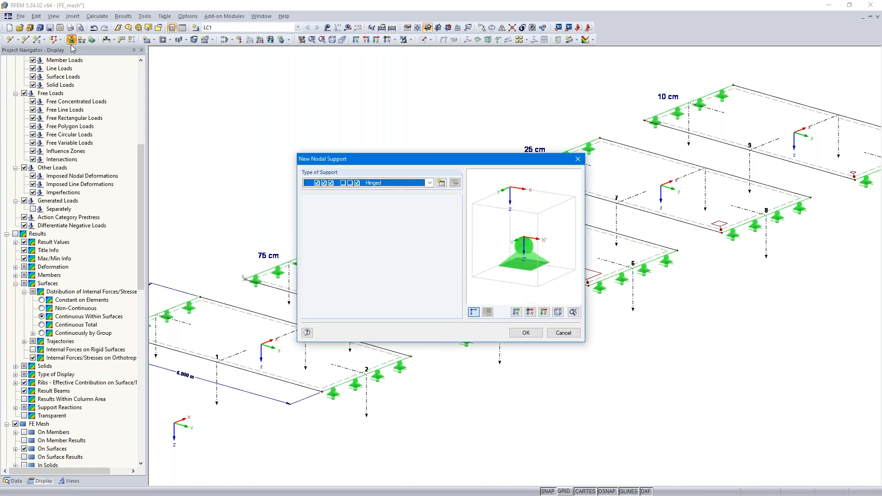
left_click(441, 183)
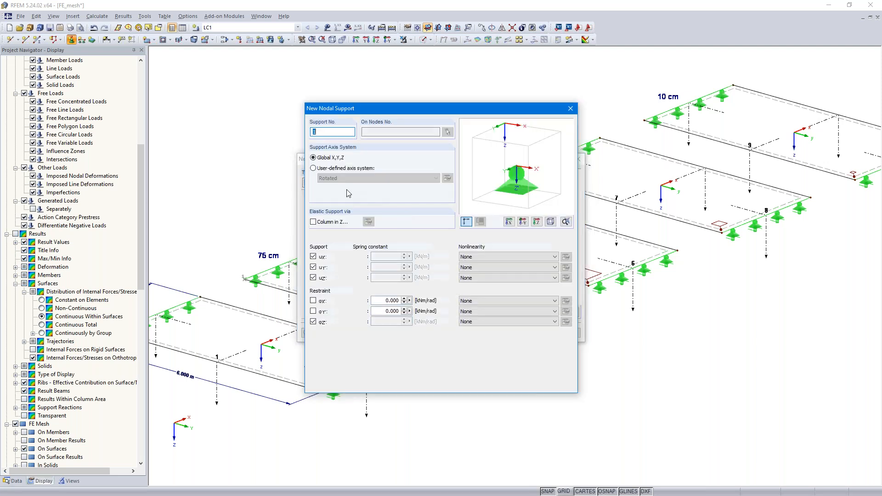
left_click(314, 258)
left_click(313, 267)
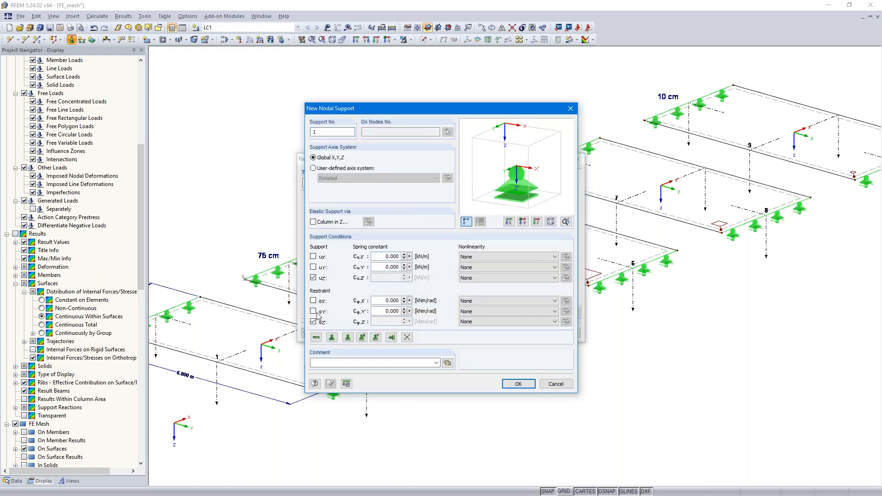
left_click(314, 322)
left_click(523, 385)
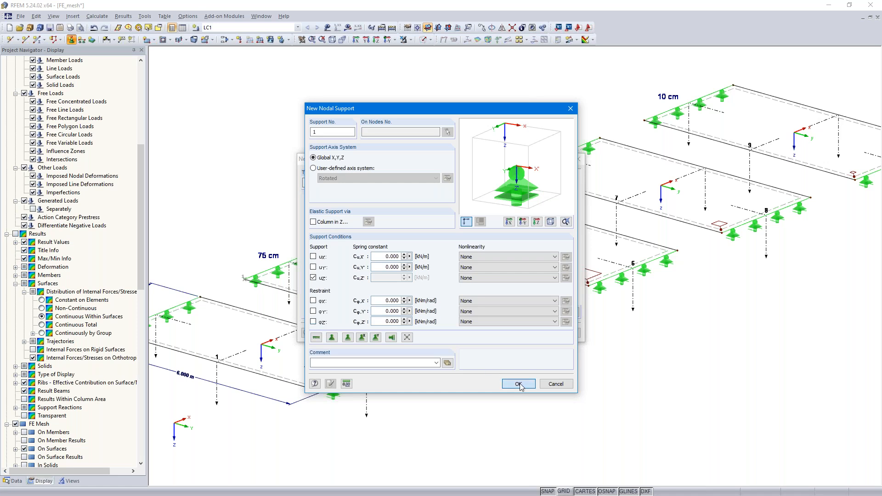
left_click(526, 333)
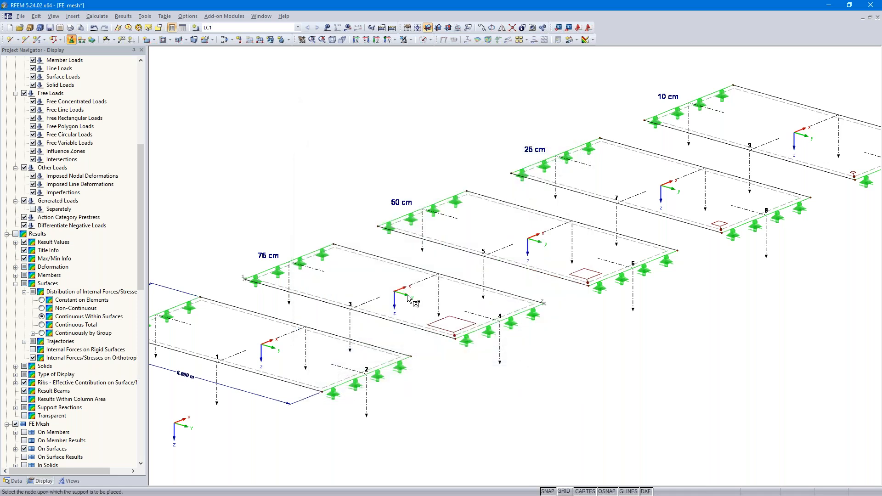
left_click(394, 290)
- Copy the supported centre node three times onto the 50, 25 and 10 cm slabs, using matching slab corners for the displacement vector
left_click(394, 298)
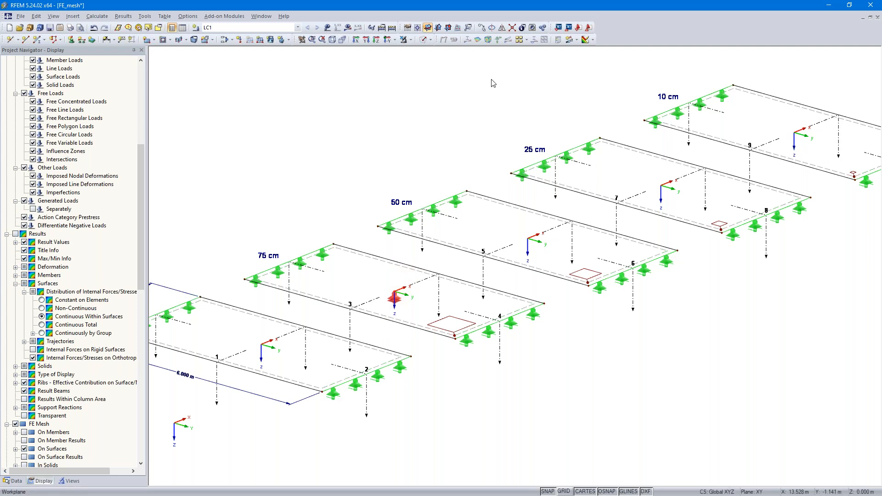
left_click(481, 28)
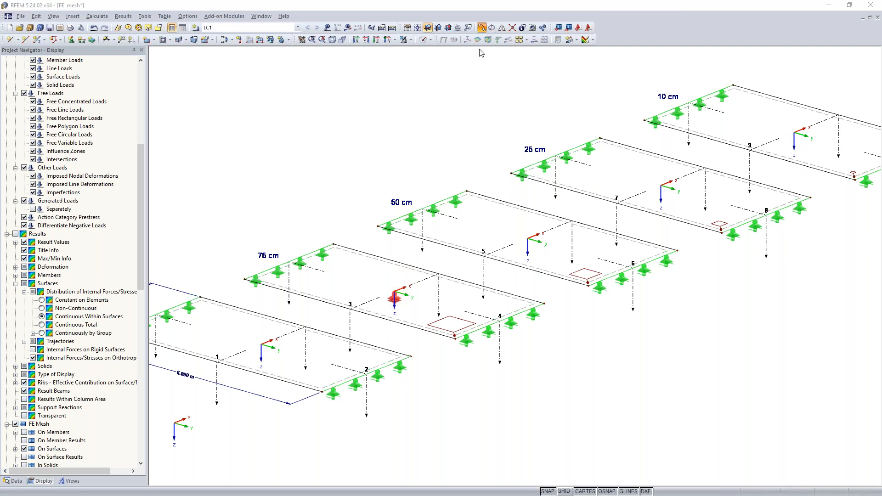
double_click(324, 170)
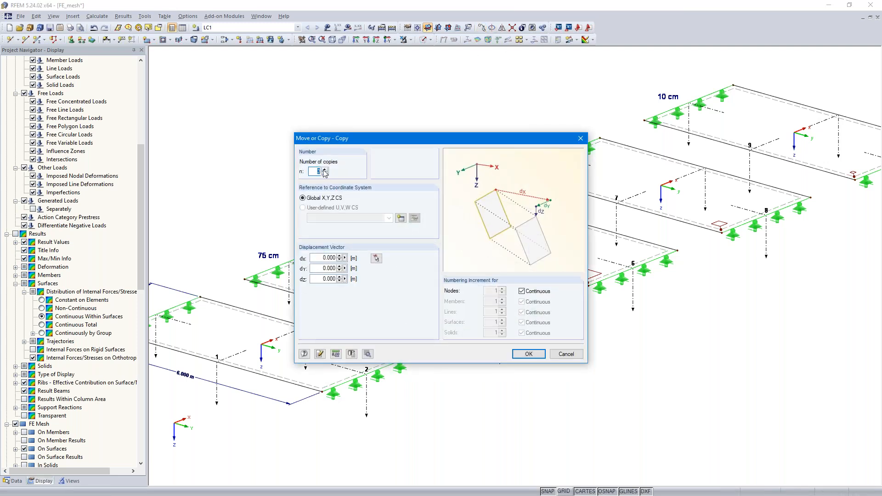
left_click(376, 258)
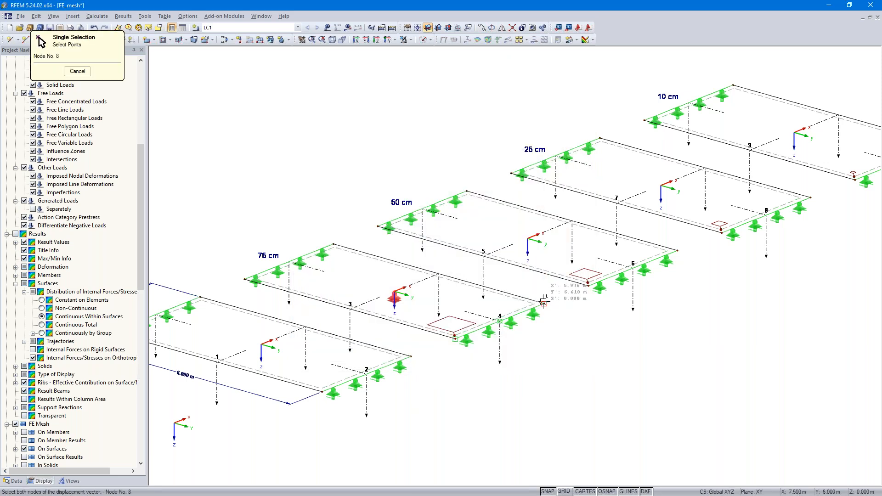
left_click(675, 252)
left_click(529, 354)
- Calculate the LC1 results for the slabs with the added central point supports
left_click(344, 29)
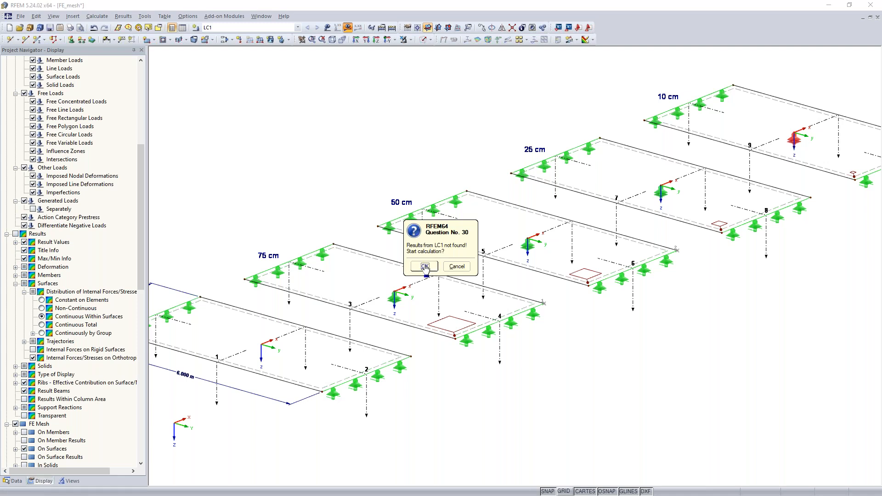
- Run the calculation of load case LC1
left_click(425, 267)
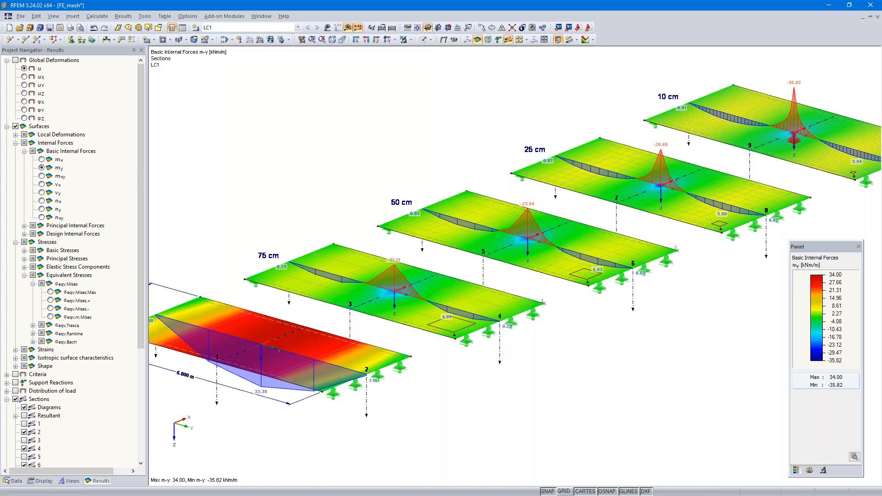
- Start a new rectangular node FE mesh refinement and assign it to nodes 21-23 at the centres of the 75, 50 and 25 cm slabs
left_click(14, 481)
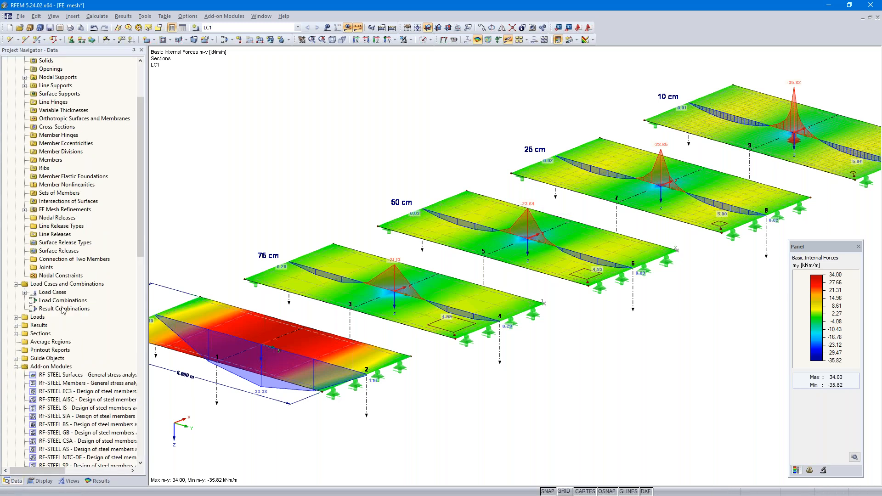
right_click(59, 211)
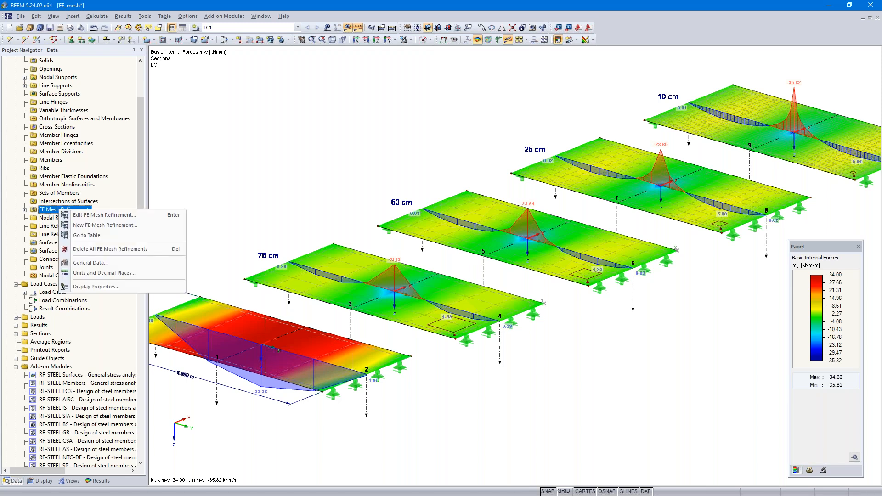
left_click(90, 226)
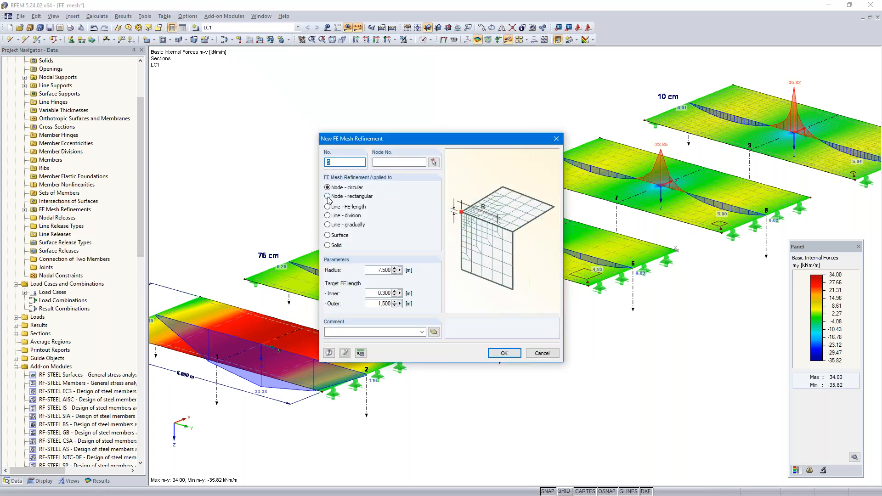
left_click(327, 197)
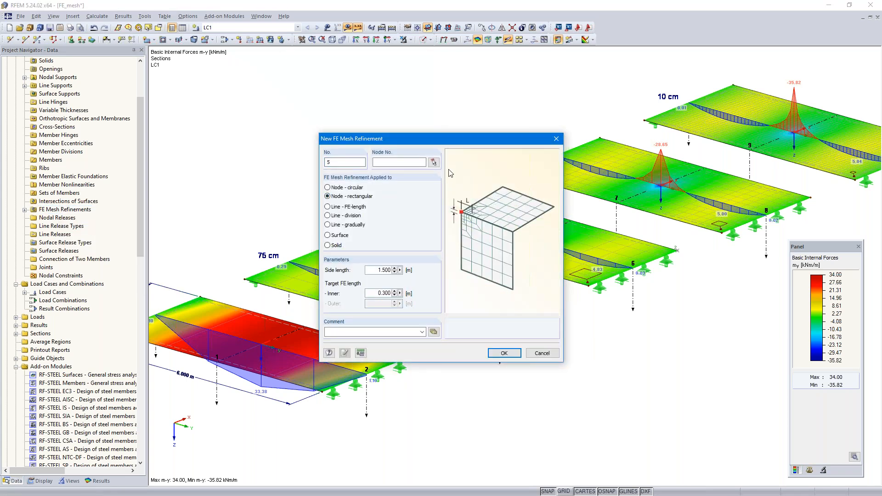
left_click(433, 163)
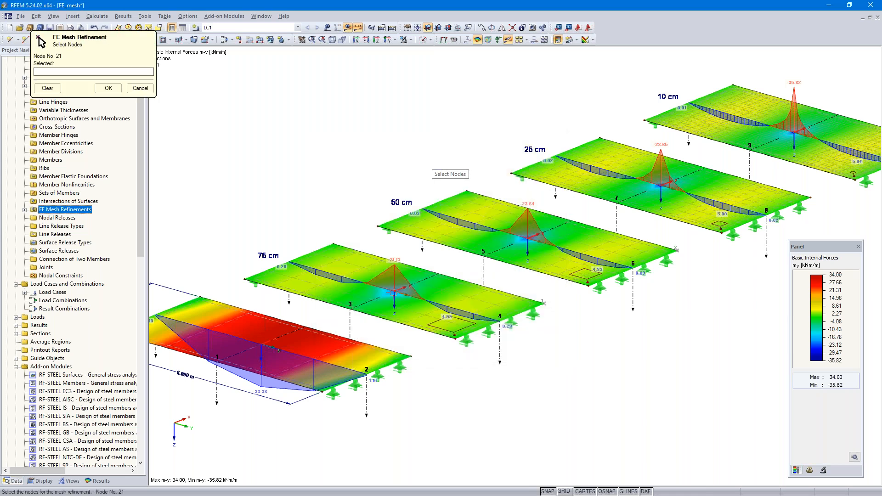
left_click(528, 239)
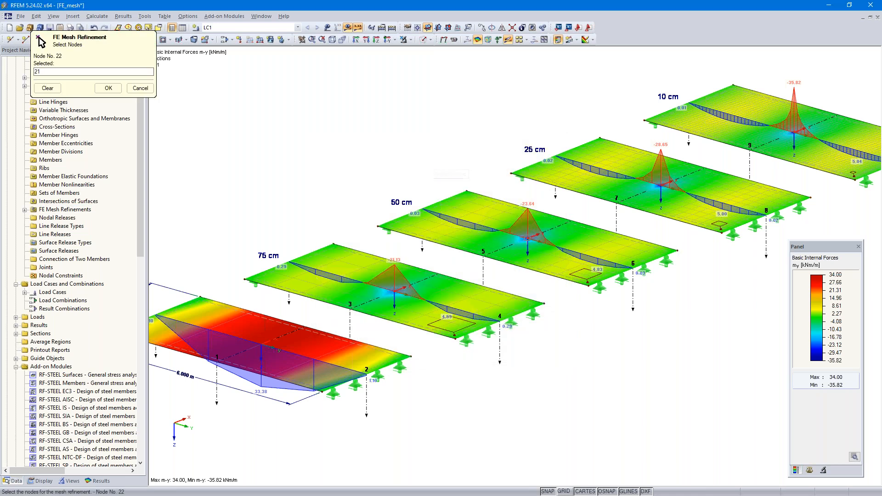
left_click(660, 187)
left_click(794, 133)
left_click(108, 90)
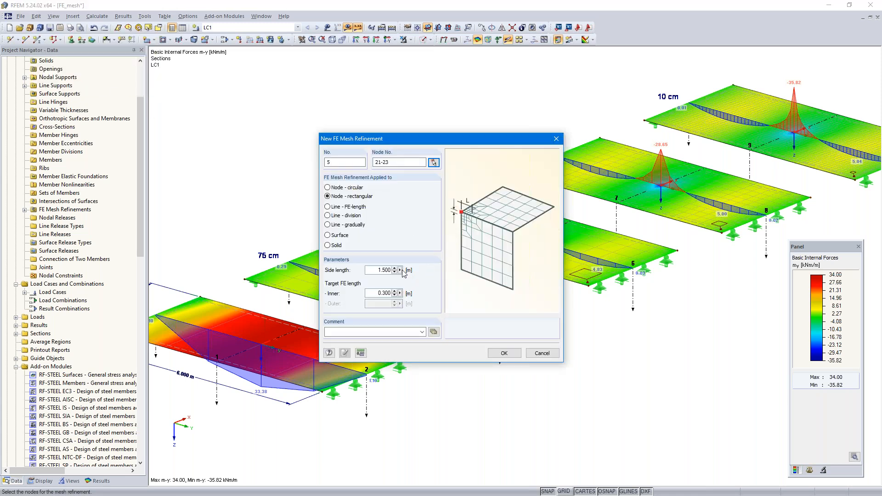
- Set the refinement's side length to 0.2 m and inner target FE length to 0.1 m, and create it, accepting deletion of the results
double_click(377, 269)
key("BackSpace")
key("BackSpace")
left_click(504, 354)
left_click(424, 274)
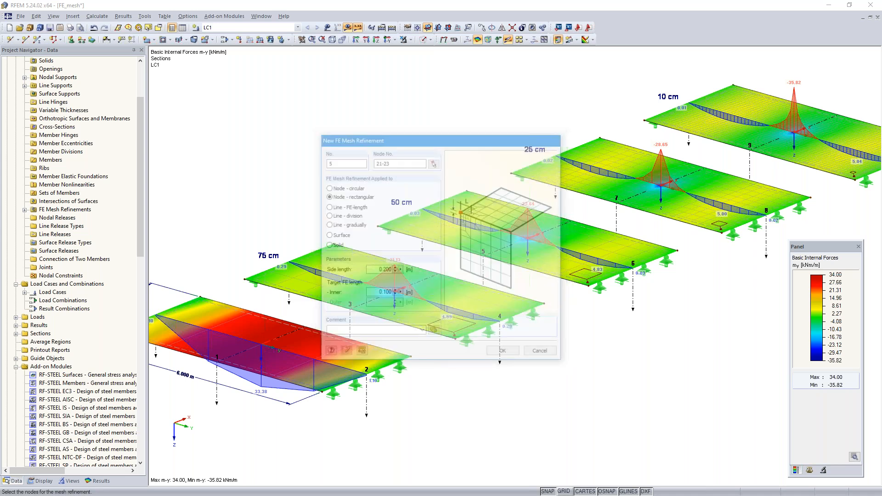
- Recalculate load case LC1 and inspect the m-y moment peaks at the slab centres
left_click(349, 29)
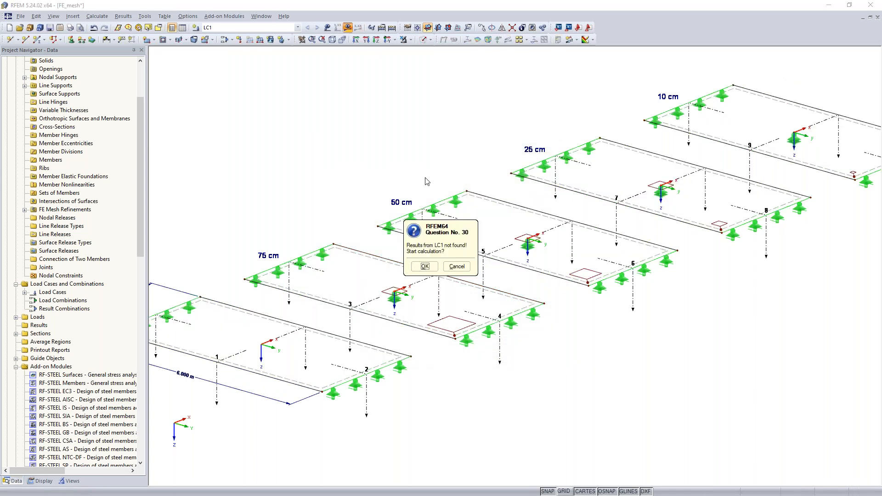
left_click(425, 266)
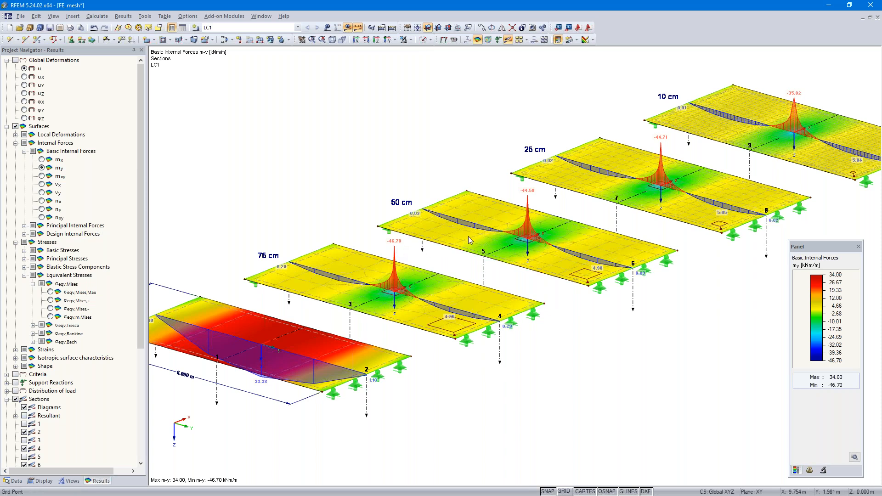
scroll(481, 264, "up", 2)
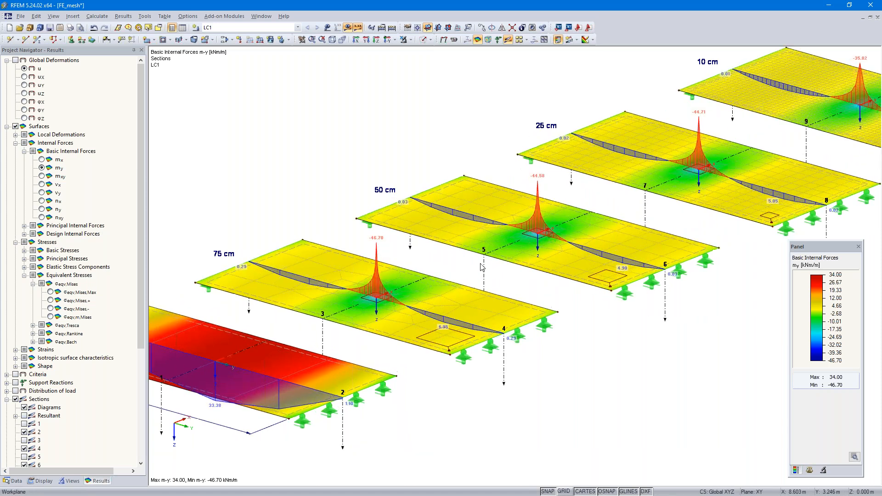
middle_click_drag(480, 267, 464, 268)
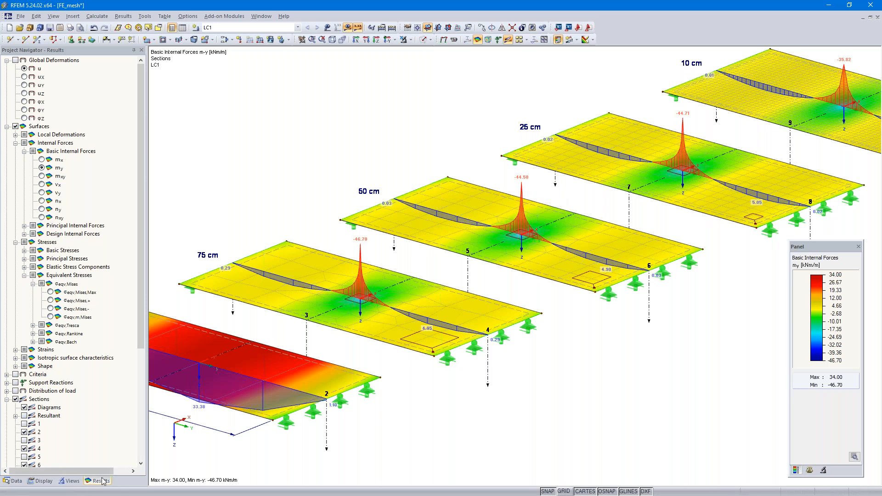
- Start a new average region centred on the middle node of the 75 cm slab
left_click(17, 481)
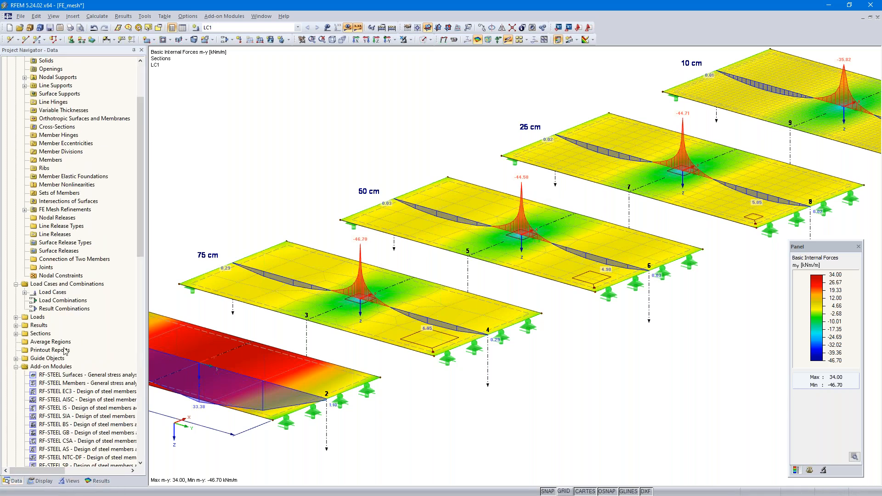
scroll(55, 317, "down", 2)
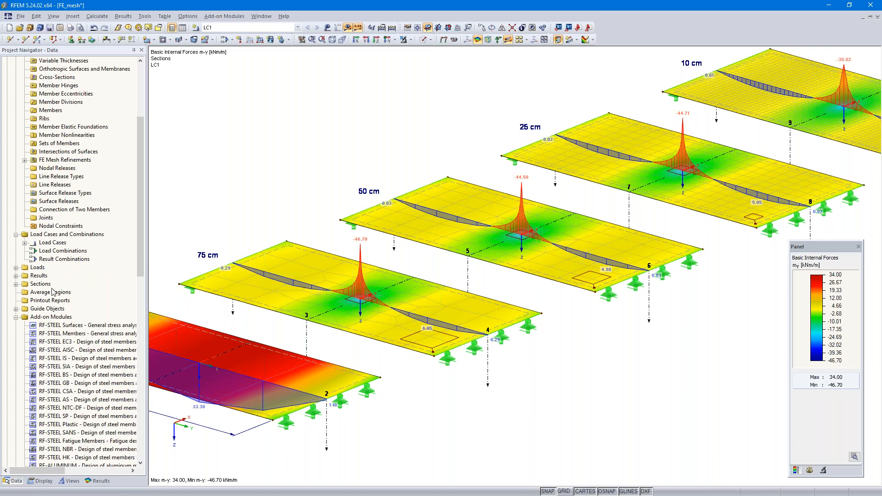
right_click(50, 294)
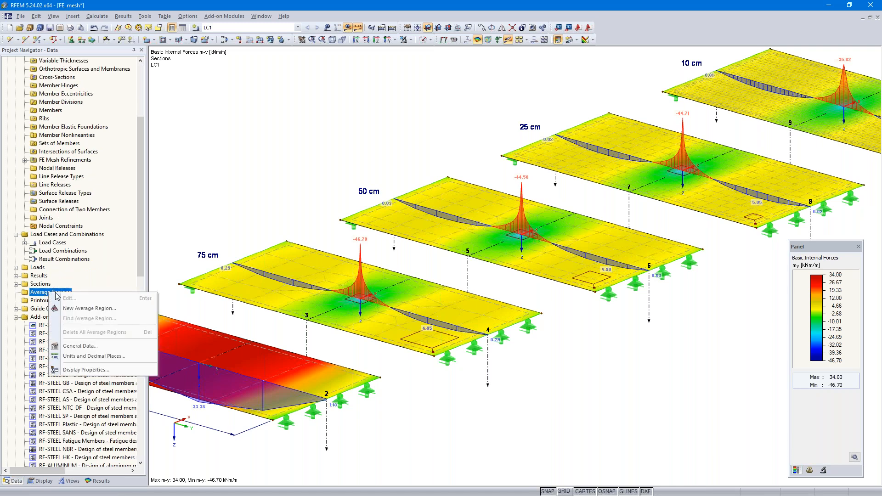
left_click(92, 311)
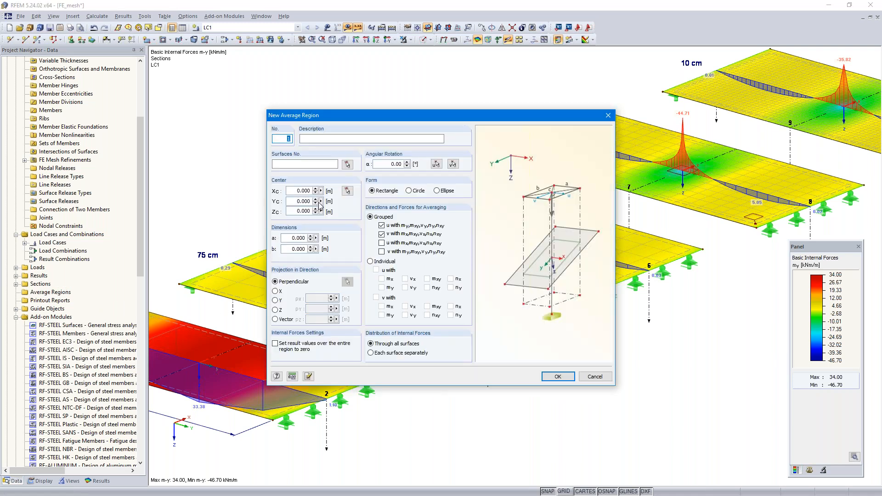
left_click(348, 192)
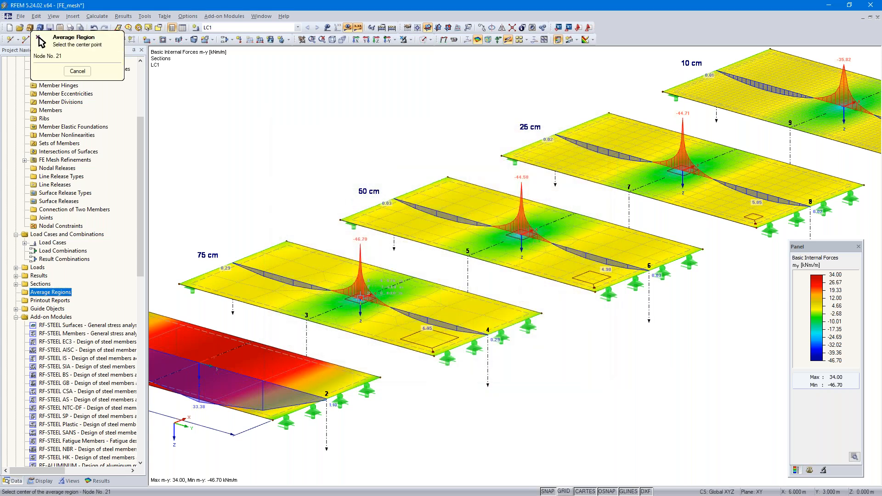
left_click(361, 298)
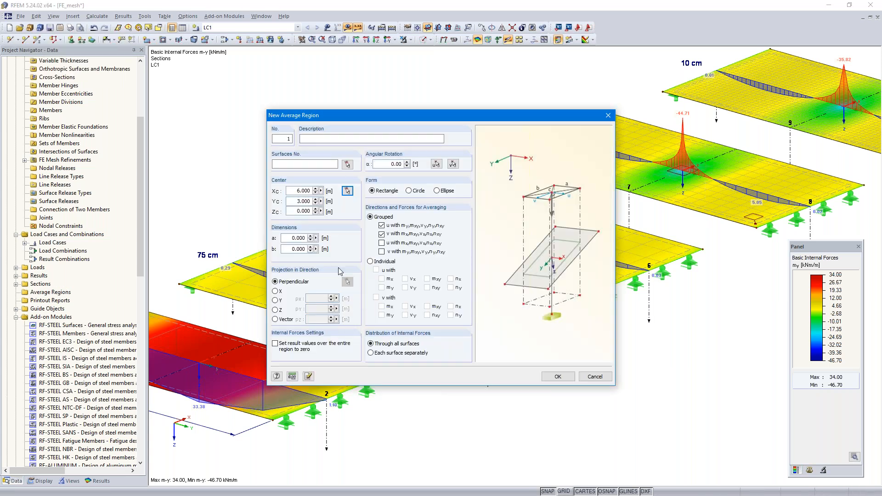
- Set the average region's dimensions a and b to 0.4 m and include all four grouped averaging options for directions u and v
left_click(286, 237)
type(",4")
left_click(289, 248)
type(",4")
left_click(382, 243)
left_click(382, 252)
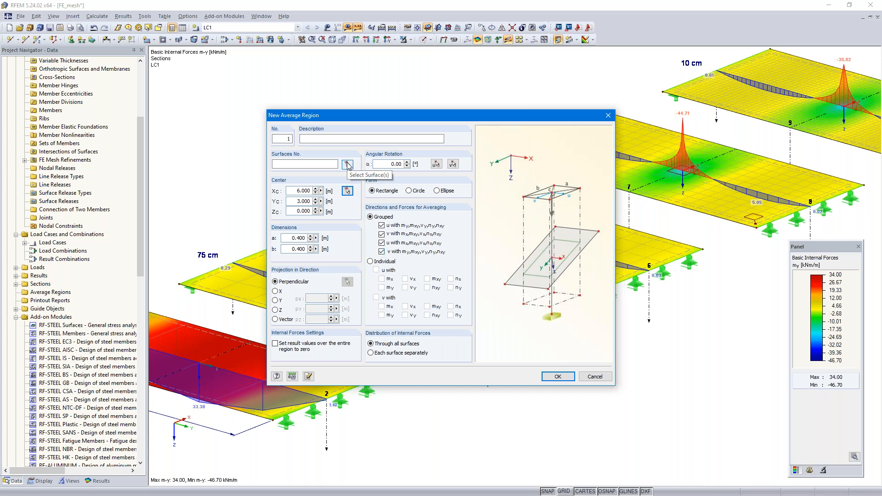
- Assign surfaces 2-5 to the average region and create it
left_click(347, 165)
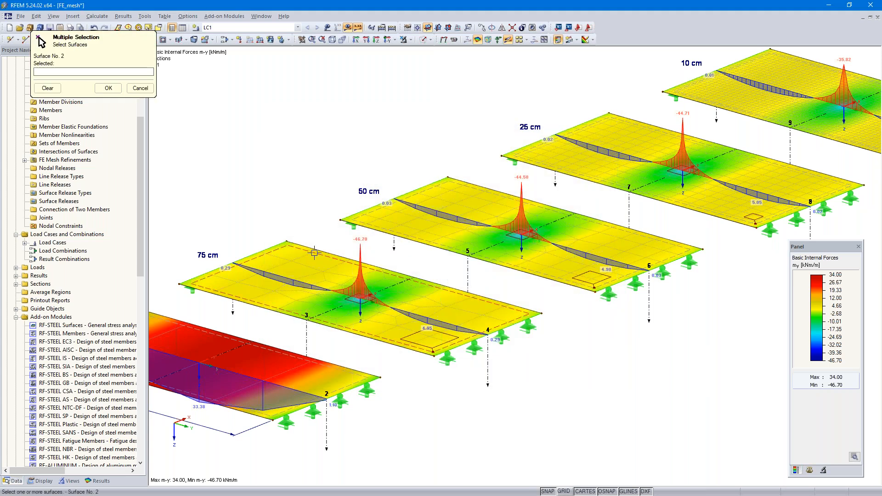
left_click(403, 231)
left_click(587, 175)
left_click(797, 127)
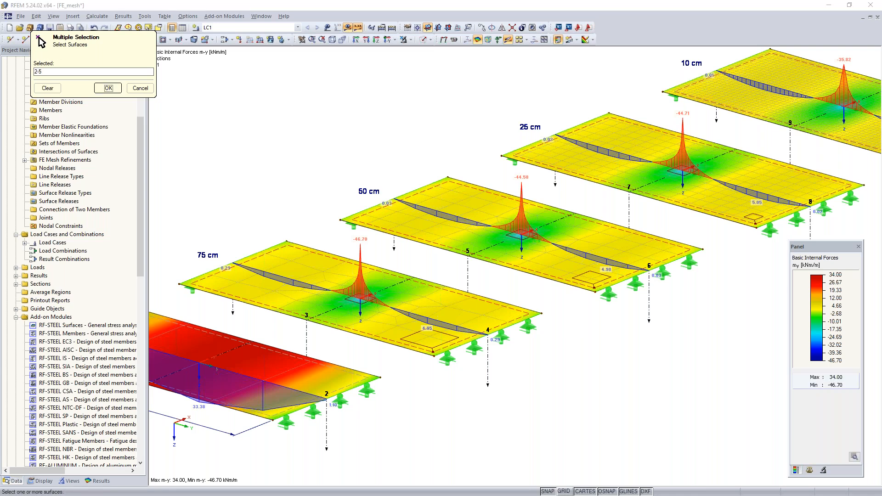
left_click(108, 88)
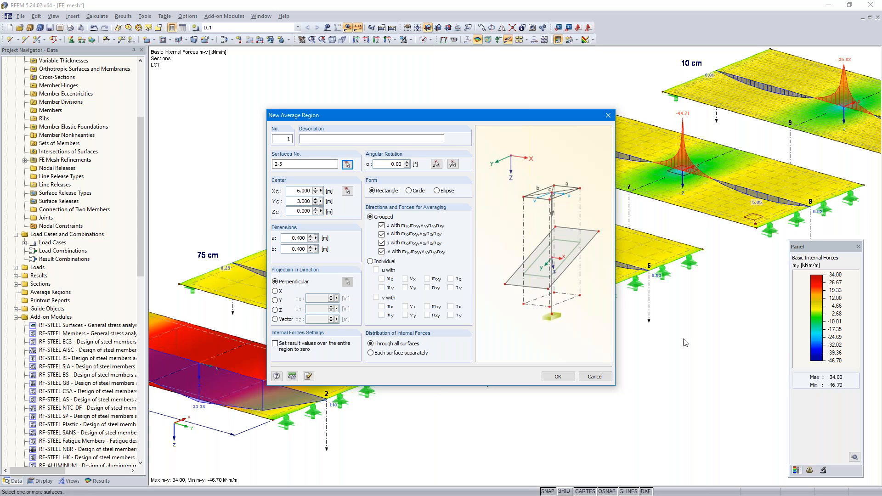
left_click(557, 377)
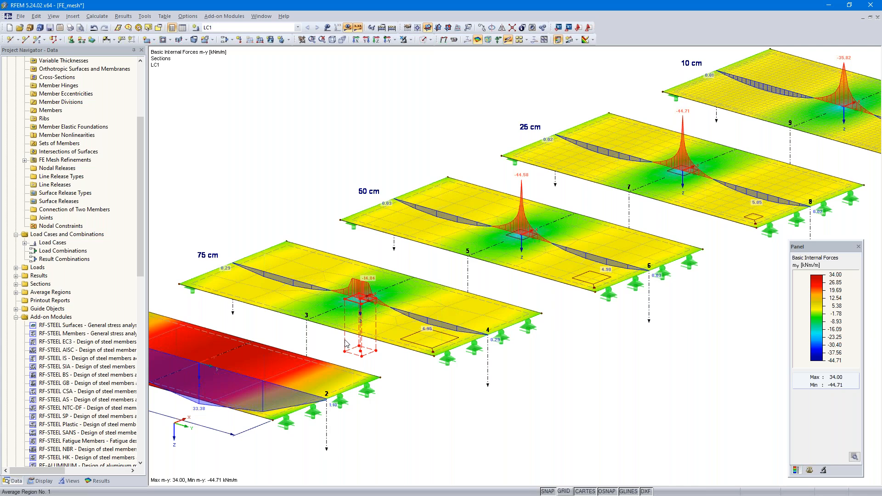
- Copy the average region to the centre nodes of the 50 cm, 25 cm and 10 cm slabs
left_click(521, 236)
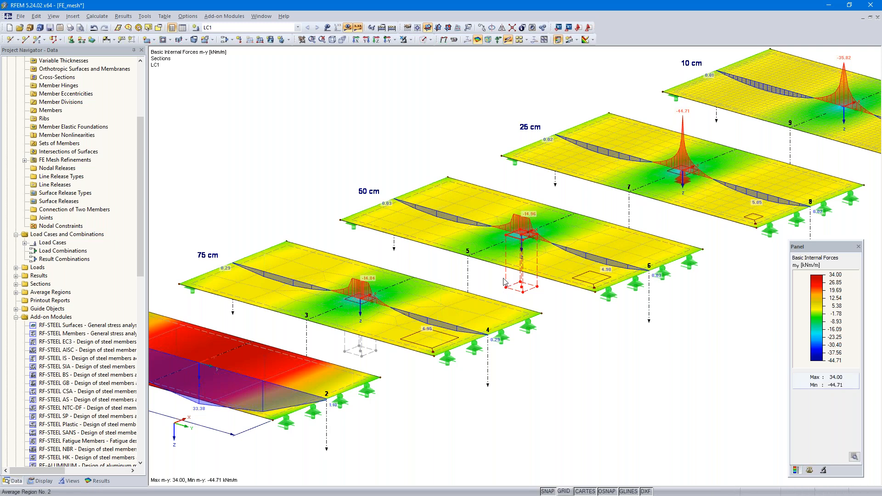
left_click(653, 217)
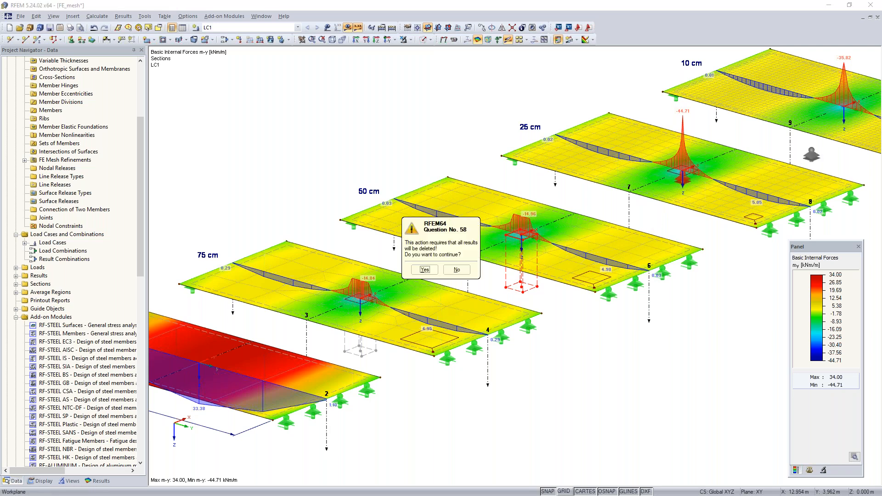
left_click(455, 270)
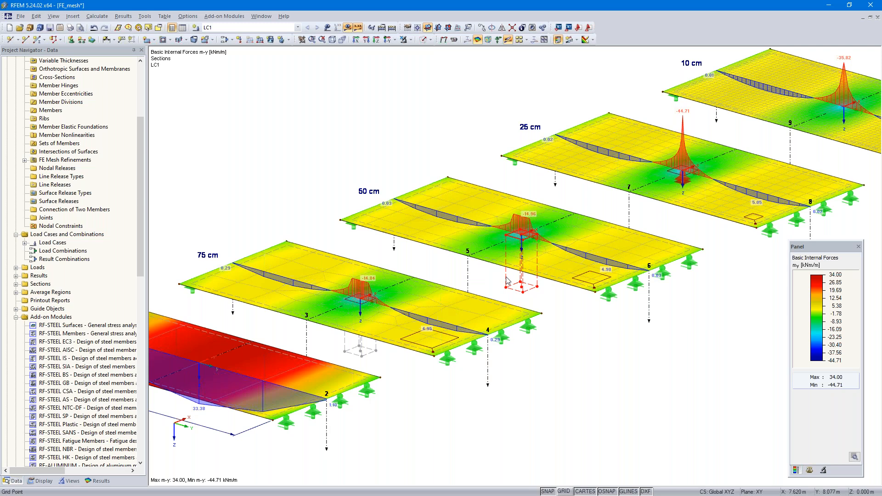
left_click_drag(517, 277, 678, 213, "ctrl")
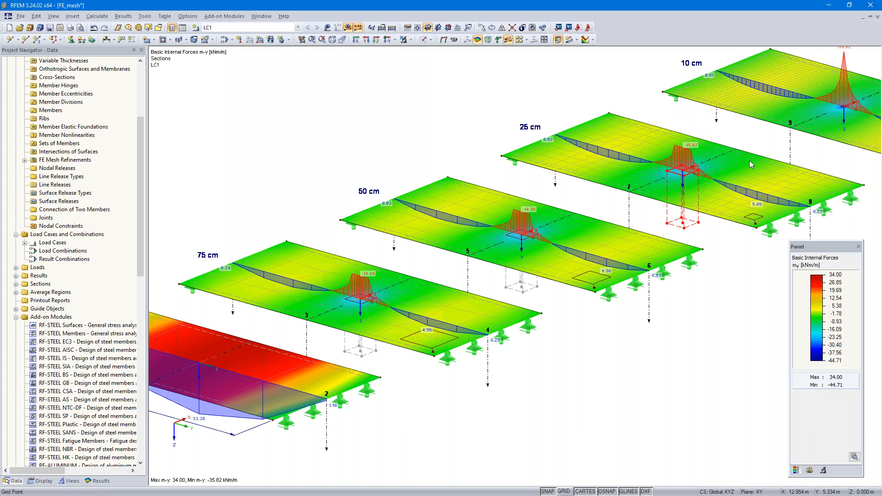
left_click_drag(847, 112, 848, 113, "ctrl")
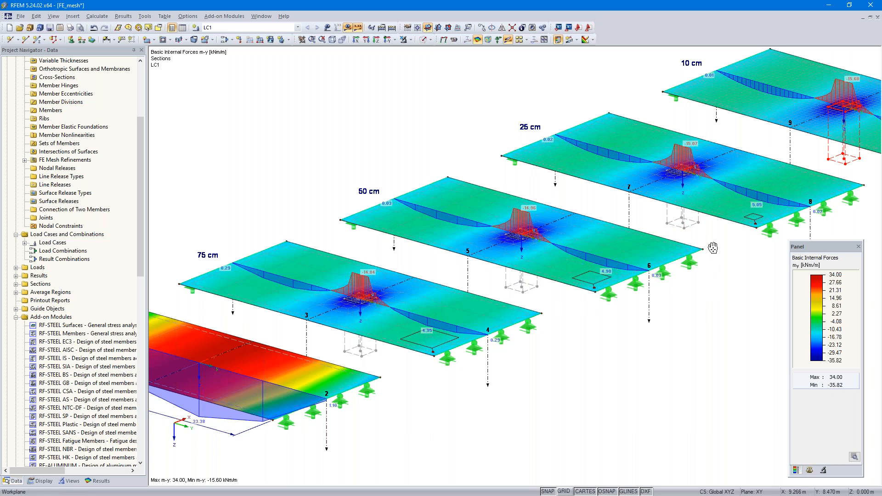
- Compare the averaged m-y moments at the centres of the 75, 50, 25 and 10 cm slabs
middle_click_drag(693, 340, 604, 391, "ctrl")
scroll(603, 391, "down", 1)
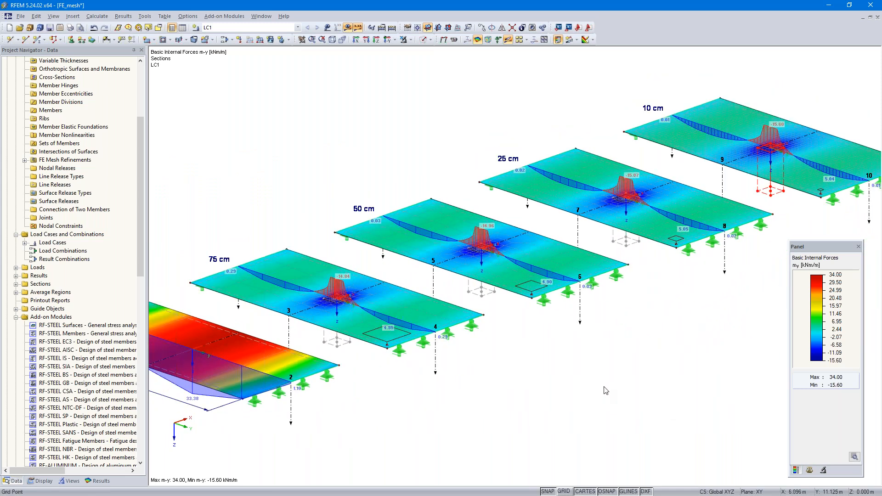
scroll(636, 381, "up", 1)
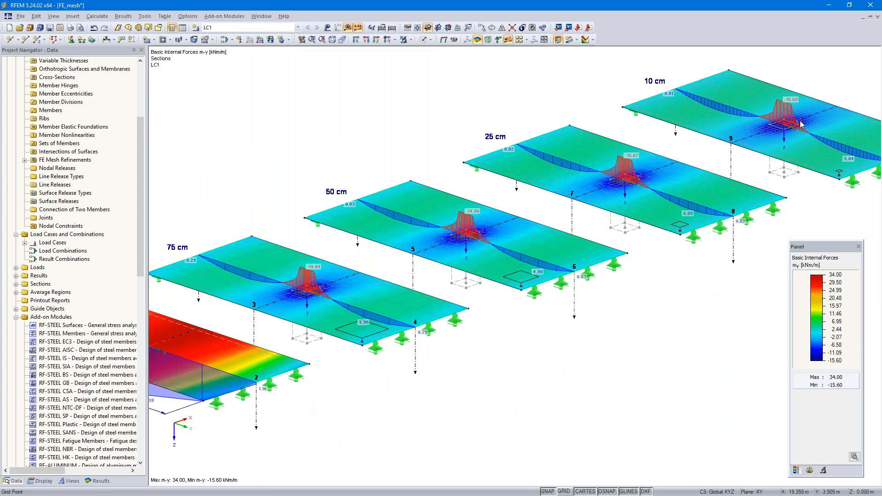
scroll(648, 350, "up", 1)
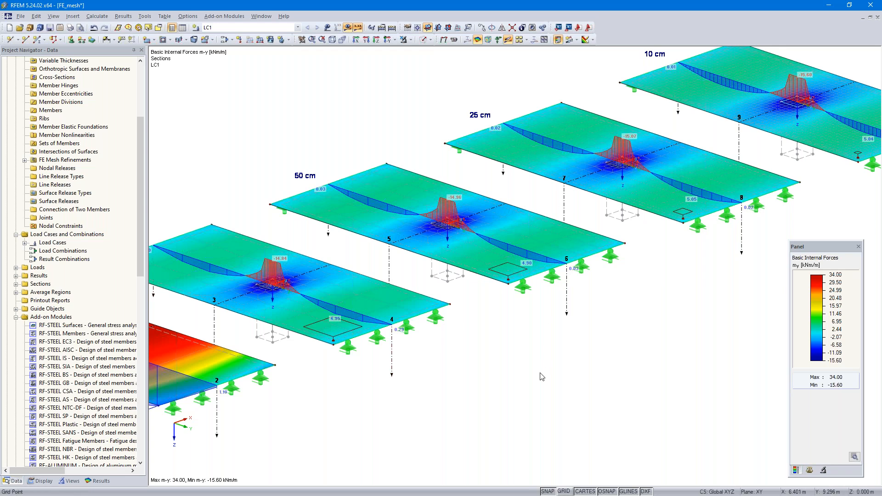
scroll(546, 384, "down", 1)
mouse_move(547, 385)
middle_mouse_down("ctrl")
mouse_move(580, 370)
mouse_move(562, 387)
middle_mouse_up("ctrl")
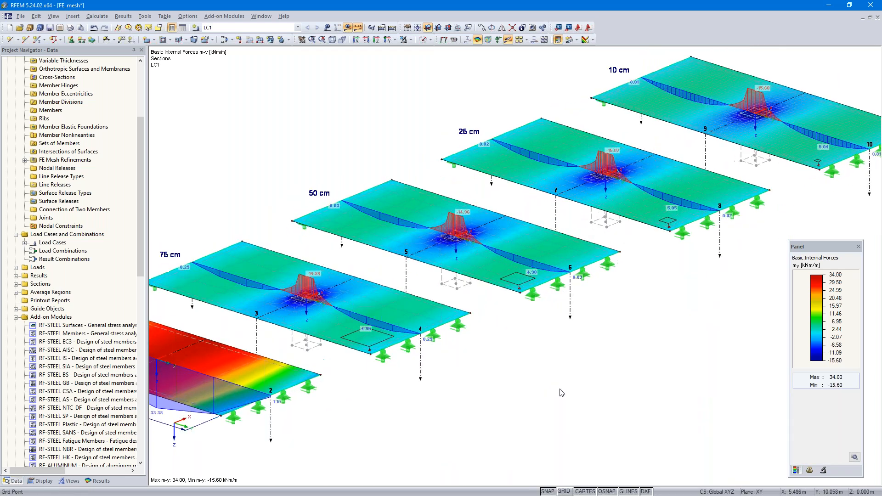
scroll(561, 387, "up", 2)
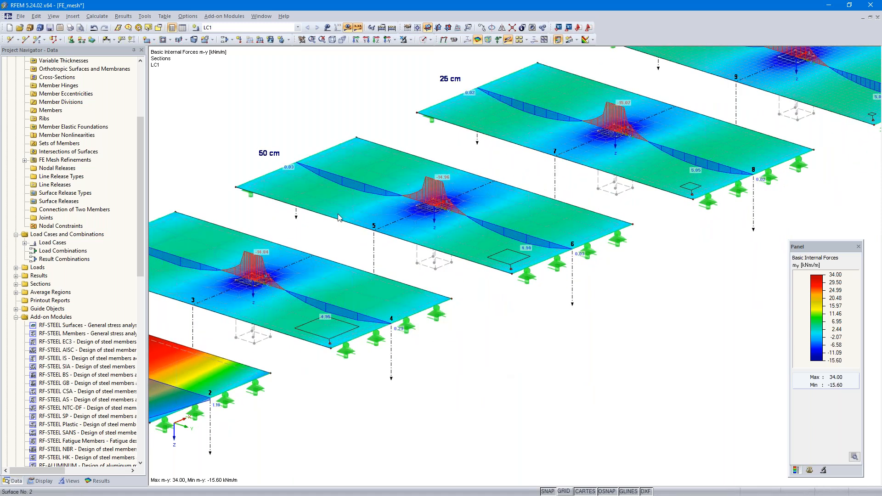
scroll(616, 271, "down", 2)
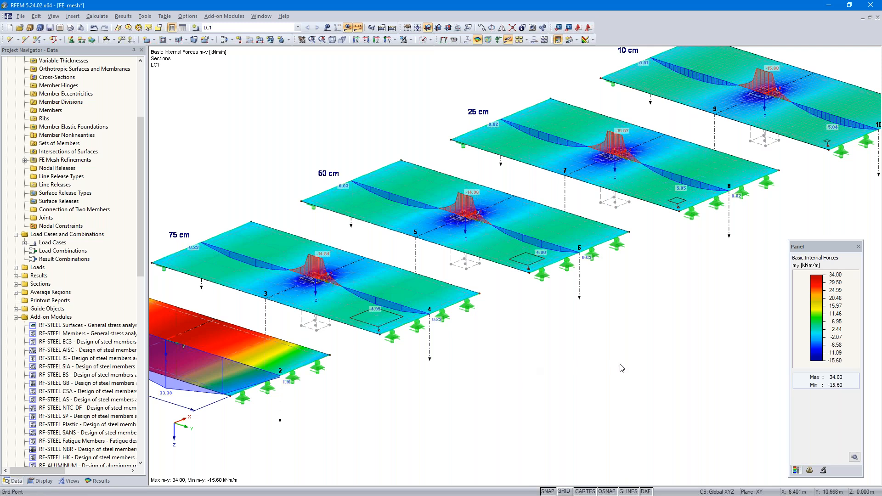
- Inspect the elastic column support settings for the nodal support at the 50 cm slab's centre, without applying any changes
middle_click_drag(591, 385, 546, 301, "ctrl")
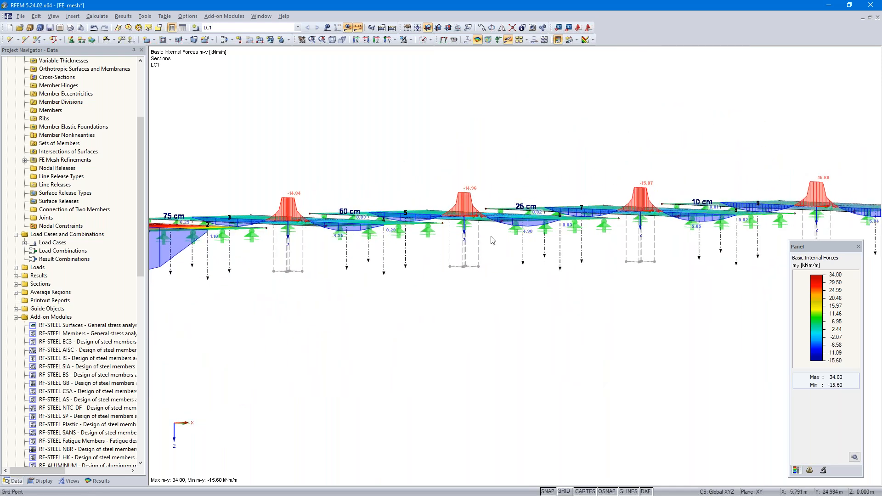
double_click(463, 226)
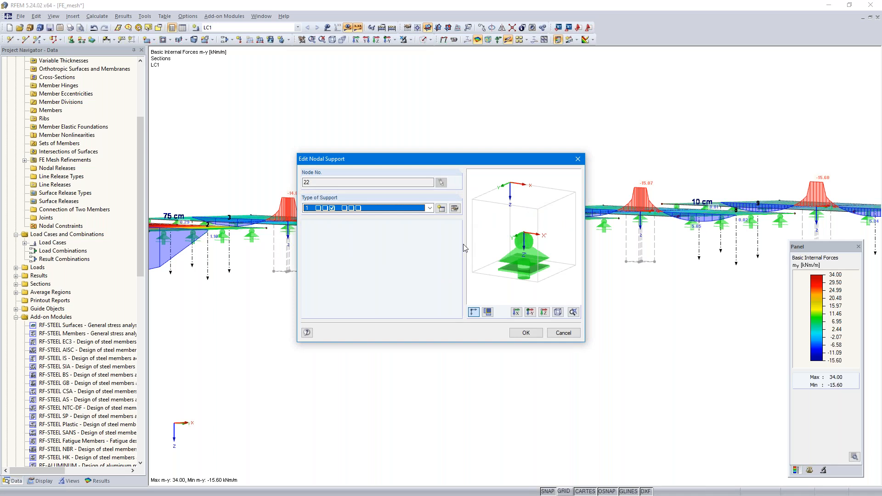
left_click(455, 209)
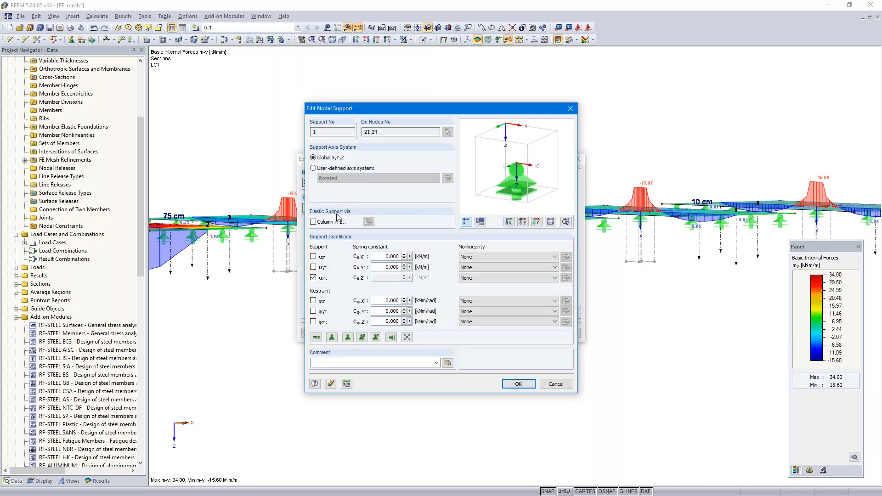
left_click(313, 223)
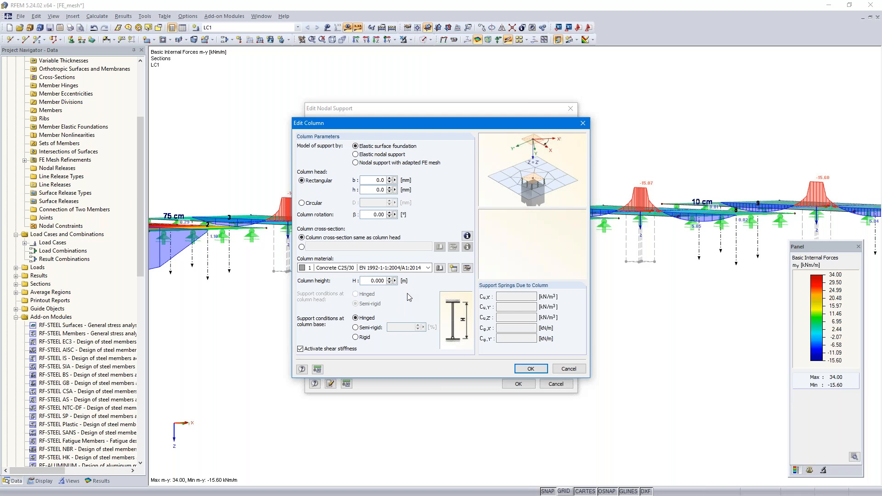
left_click(568, 369)
left_click(556, 384)
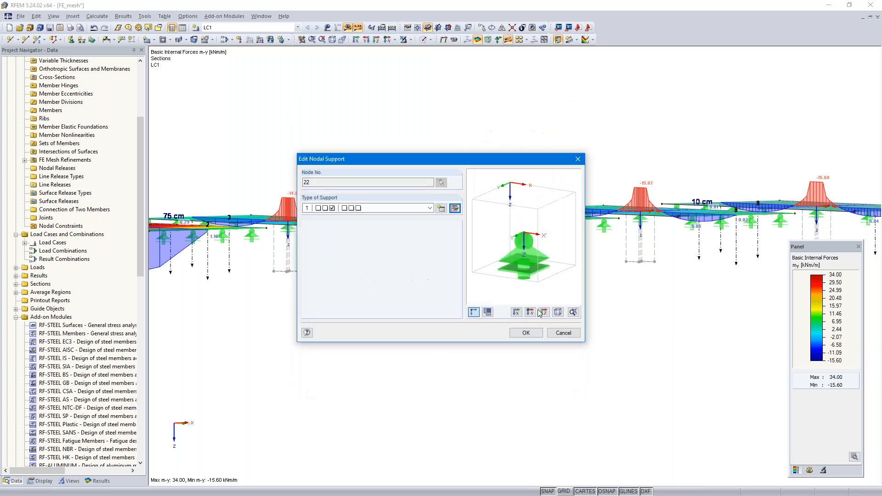
left_click(567, 334)
middle_click_drag(537, 305, 554, 379, "ctrl")
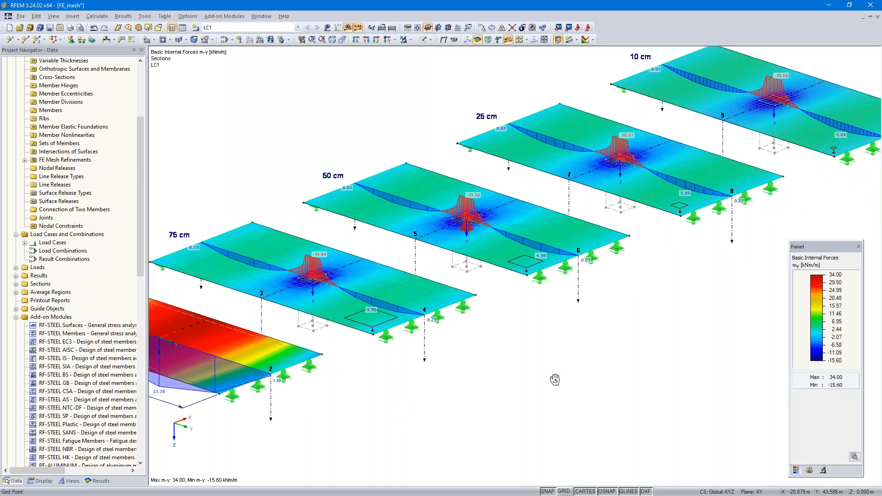
- Switch to the Cantilever model and fit the whole beam with its tip load in view
scroll(537, 373, "up", 1)
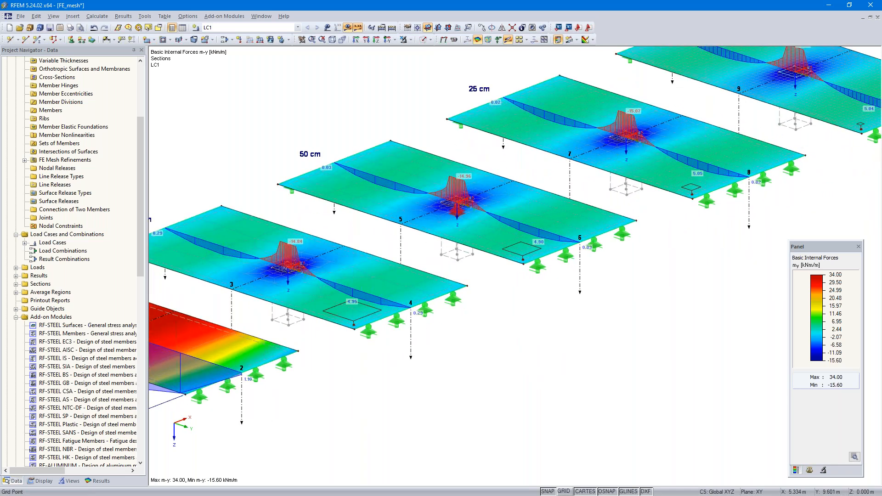
scroll(83, 241, "up", 5)
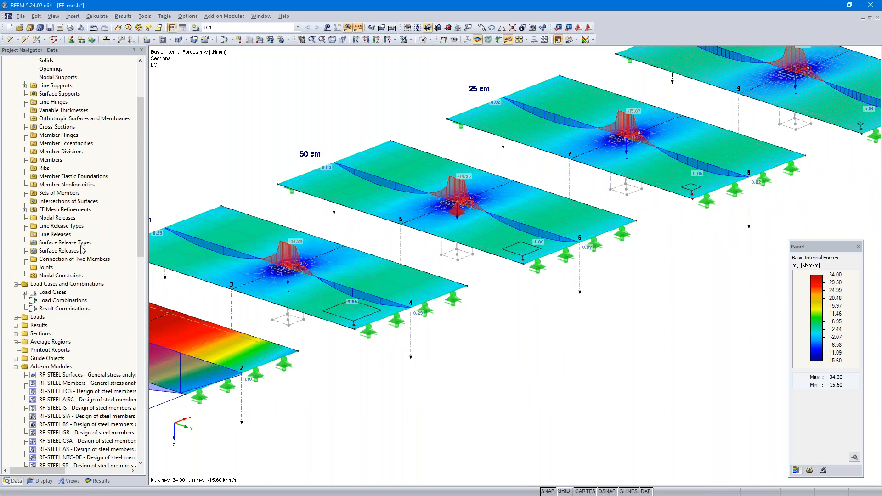
left_click(6, 94)
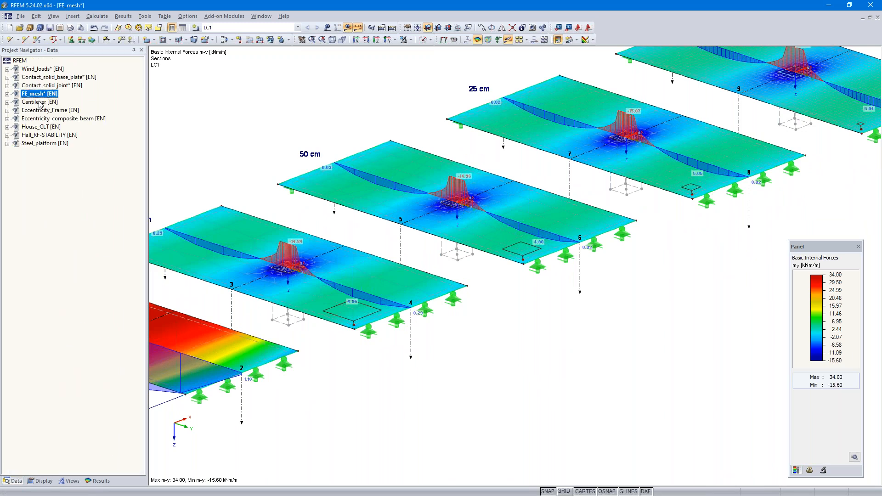
double_click(42, 102)
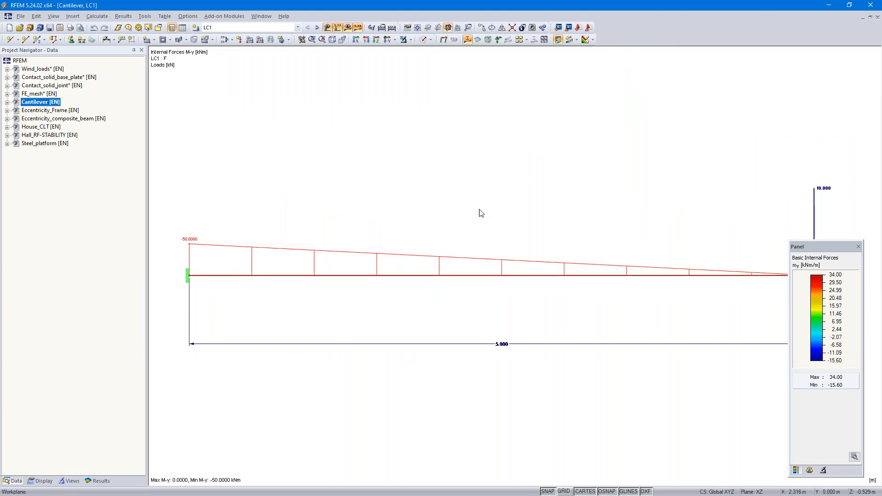
scroll(479, 209, "down", 1)
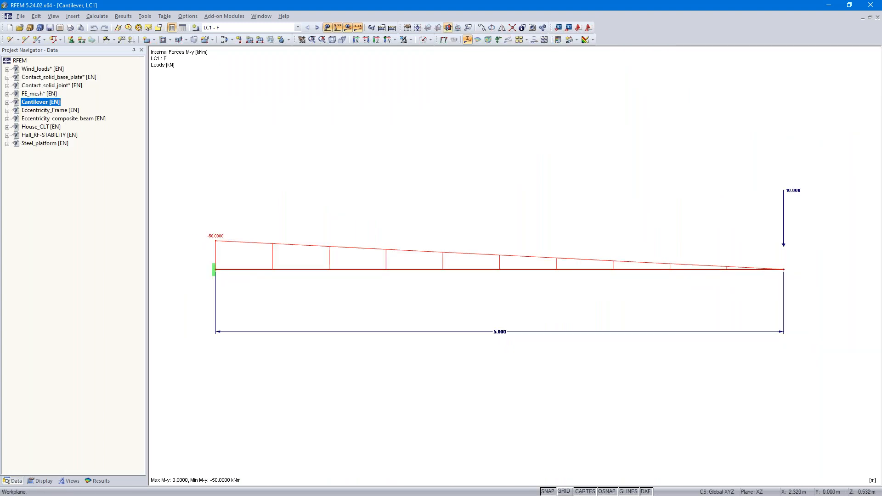
- Examine the cantilever's internal forces V-z, N and M-y for LC1, and N and V-z for load combination CO1
left_click(7, 102)
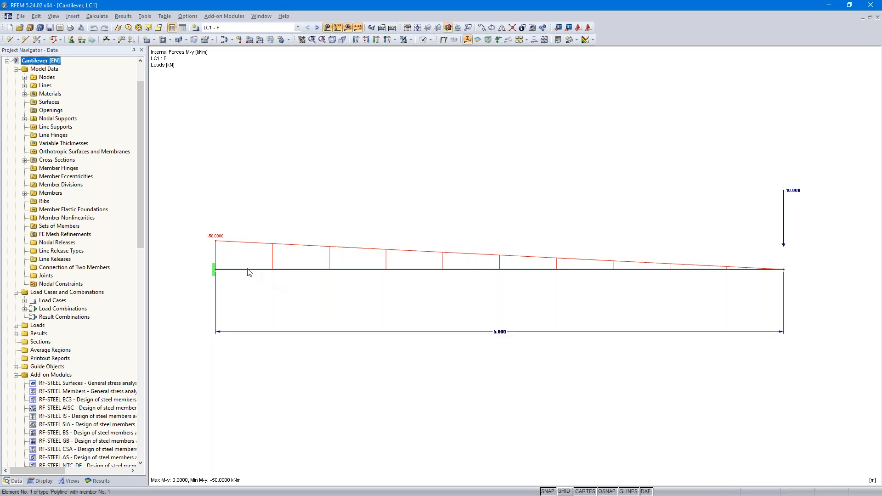
left_click(99, 481)
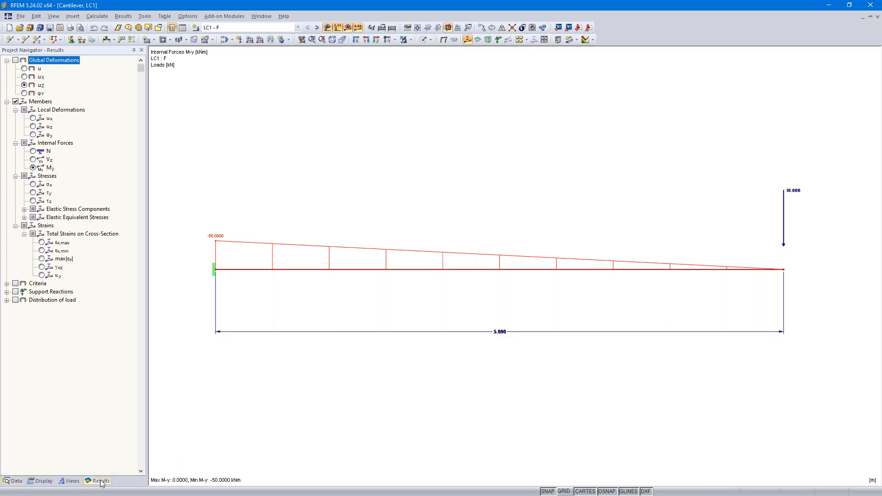
left_click(34, 160)
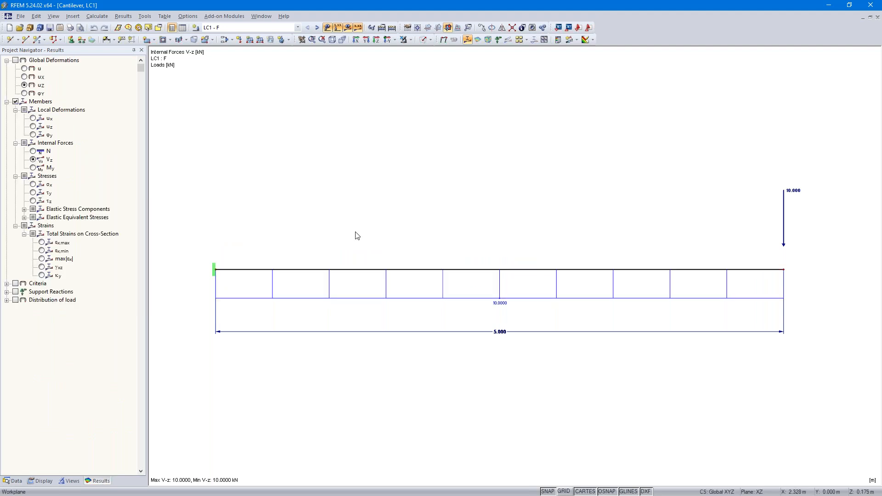
left_click(34, 152)
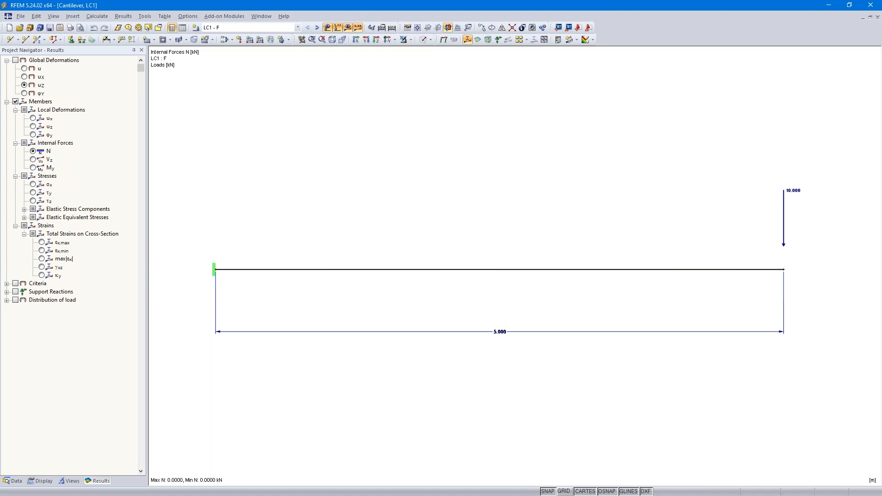
left_click(33, 168)
left_click(34, 151)
left_click(317, 28)
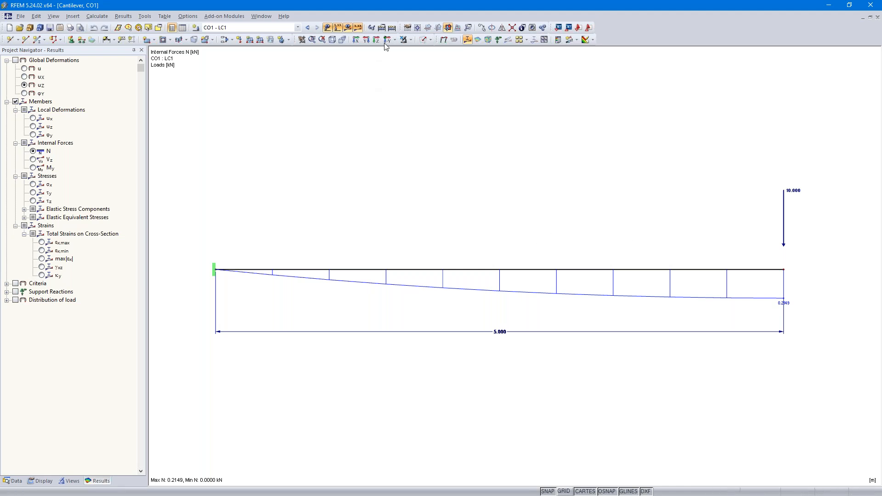
left_click(33, 160)
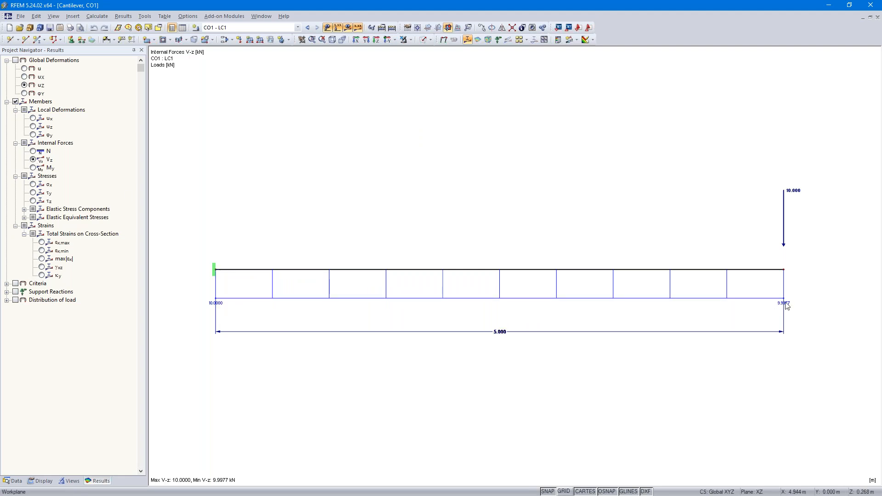
- Inspect the second-order and large deformation analysis options of CO1 in the calculation parameters, discarding any changes
left_click(383, 29)
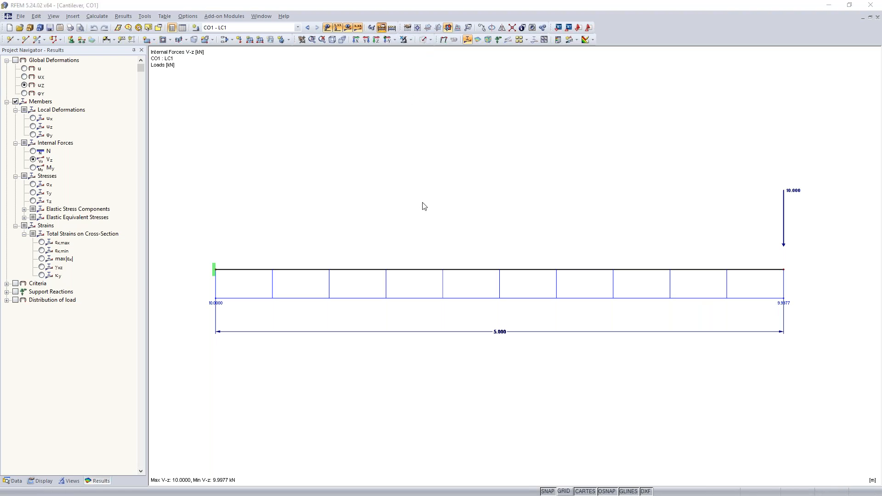
left_click(280, 109)
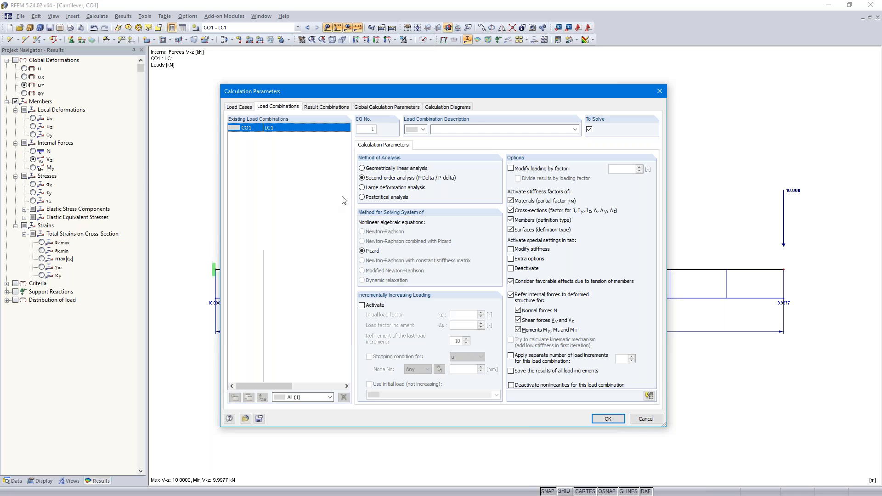
left_click(362, 188)
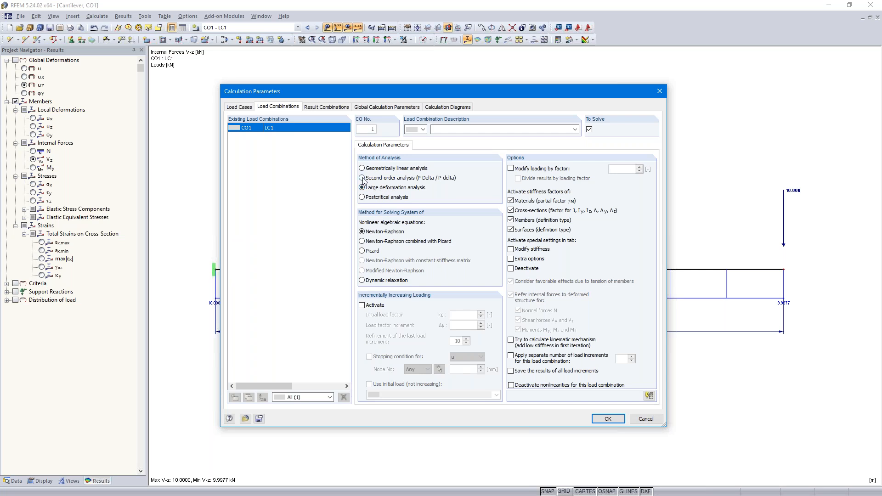
left_click(363, 179)
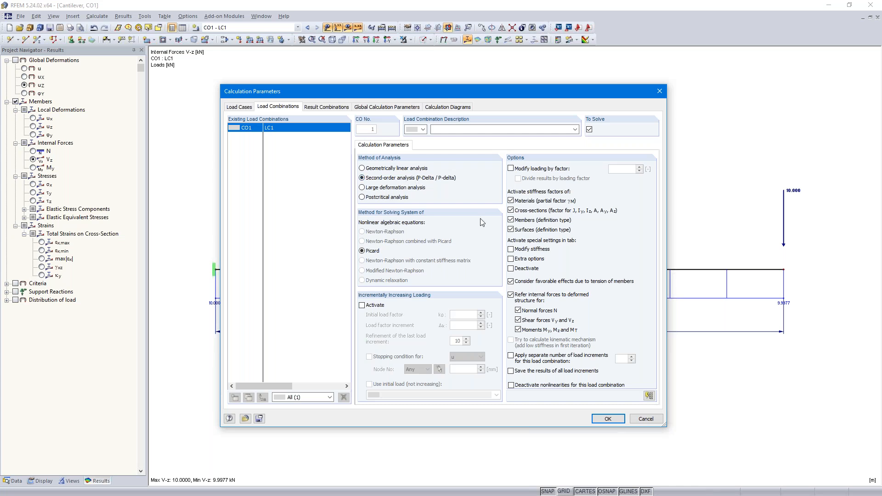
left_click(645, 419)
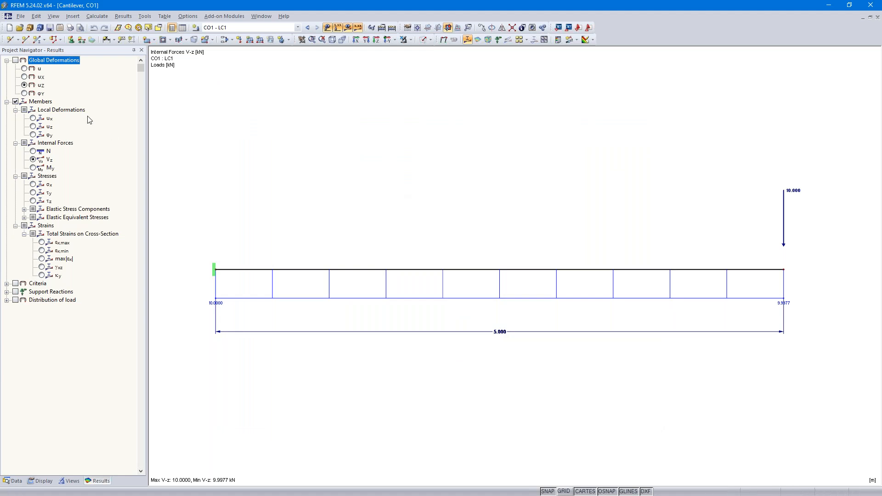
- Display the cantilever's global deformation u-Z for CO1
left_click(24, 85)
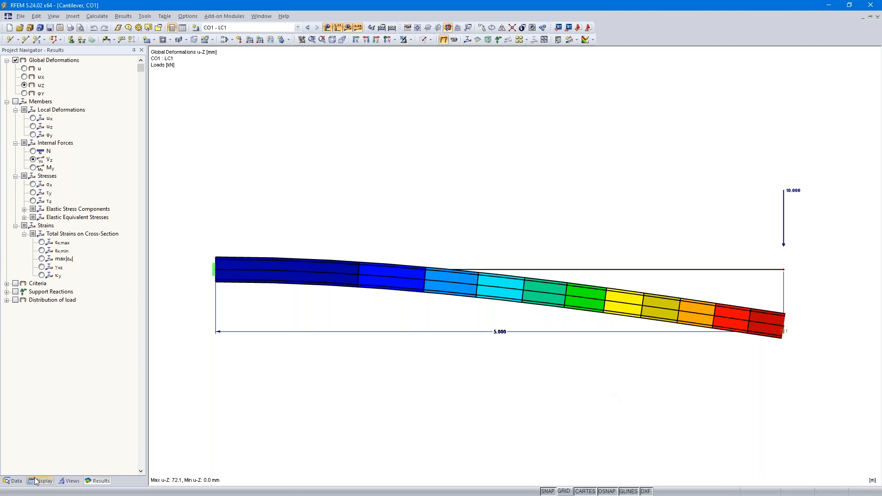
- Switch to the Eccentricity_Frame model and hide the floating display factors panel
left_click(14, 481)
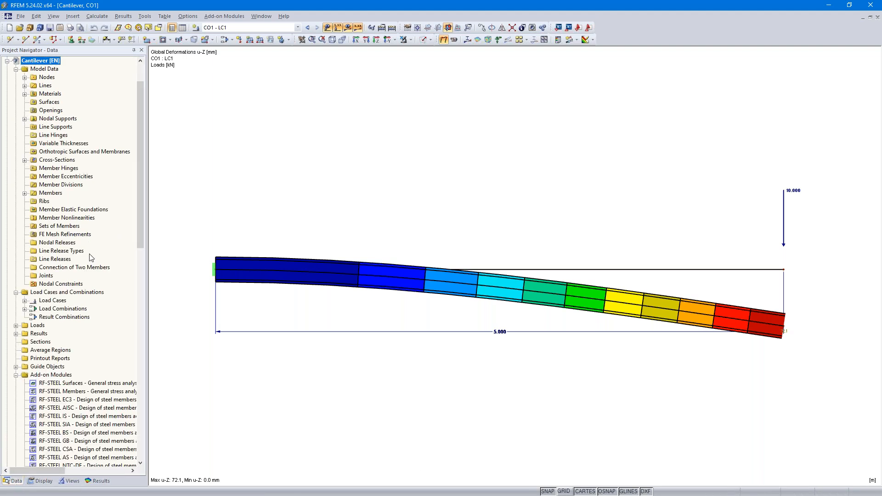
left_click(7, 60)
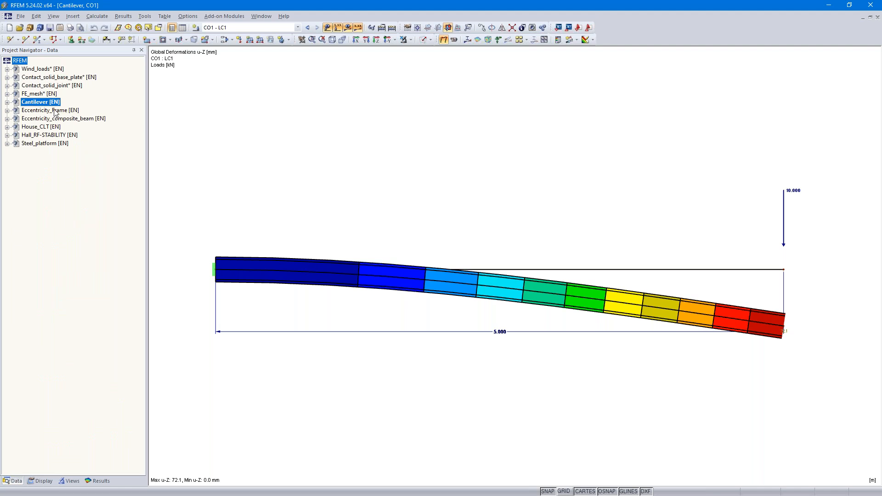
double_click(54, 111)
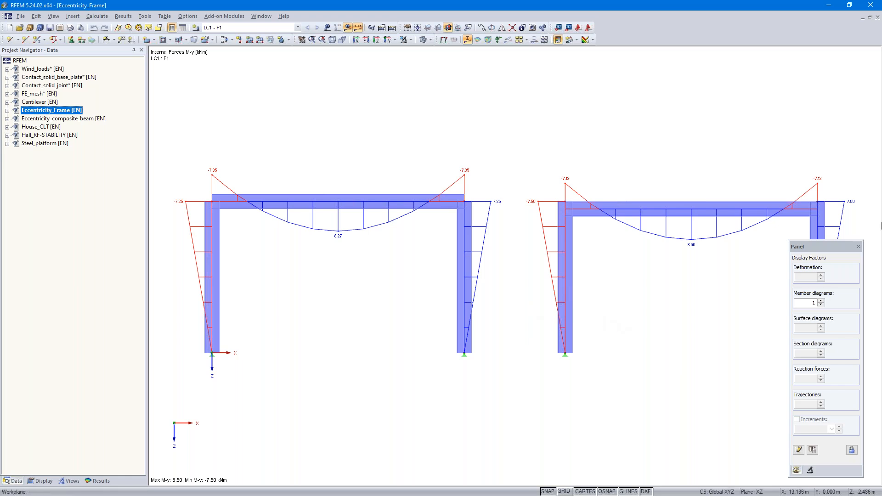
left_click(858, 246)
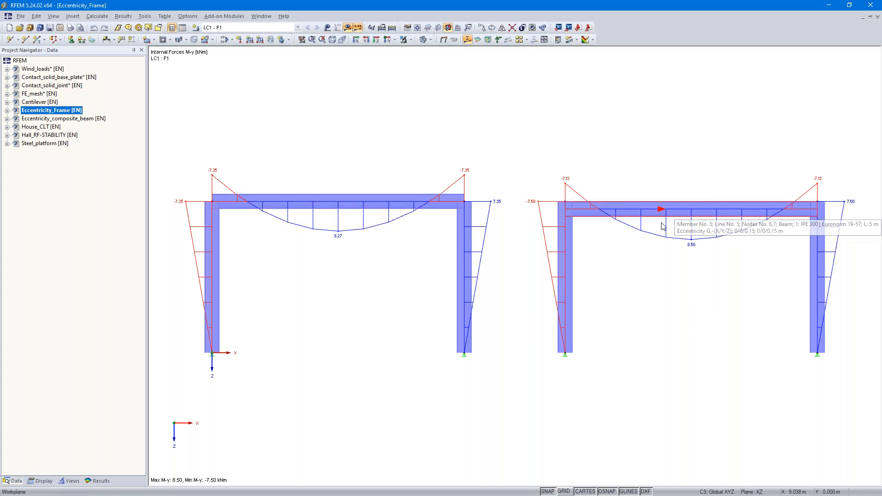
- Show the frames in the wireframe display model, focusing on the adjacent corners of the two frames
scroll(653, 225, "up", 3)
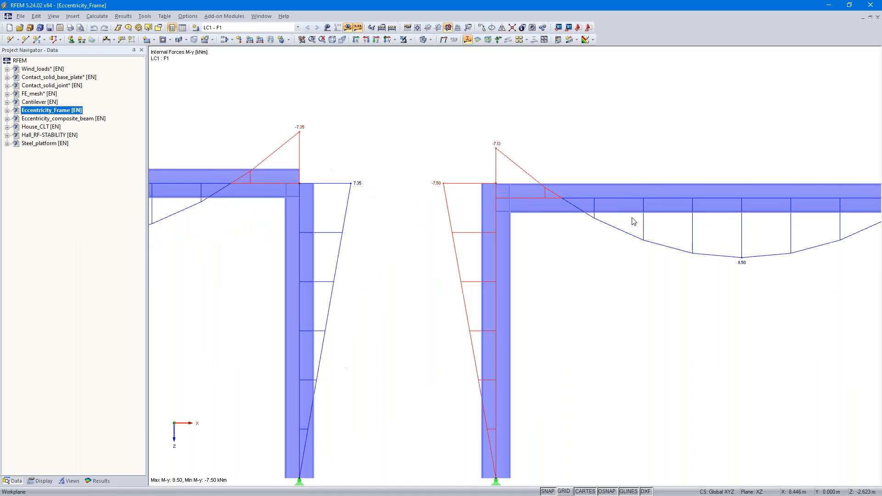
scroll(633, 222, "up", 1)
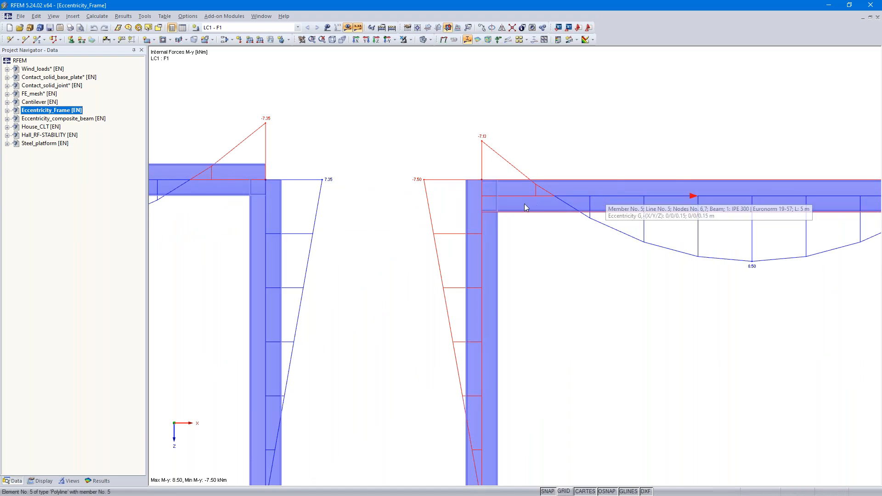
left_click(429, 40)
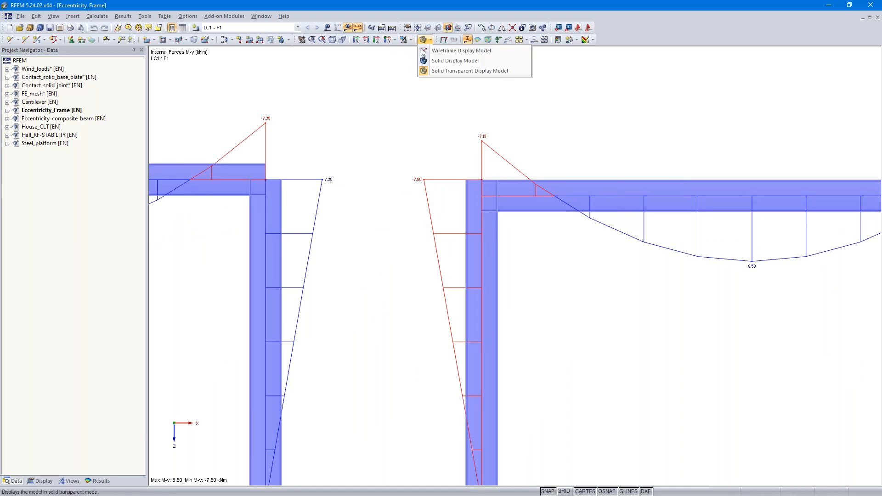
left_click(423, 51)
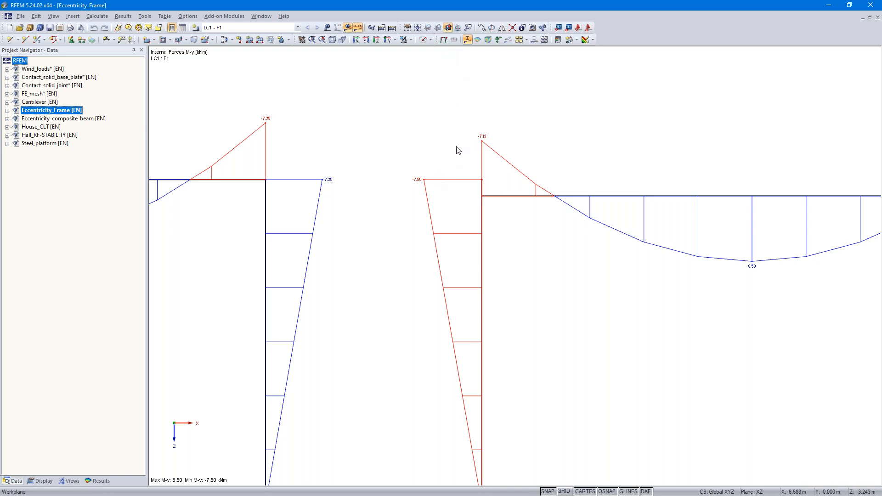
- Compare the M-y moments of the frame without eccentricity and the frame with the eccentric beam using the results listing
left_click(7, 111)
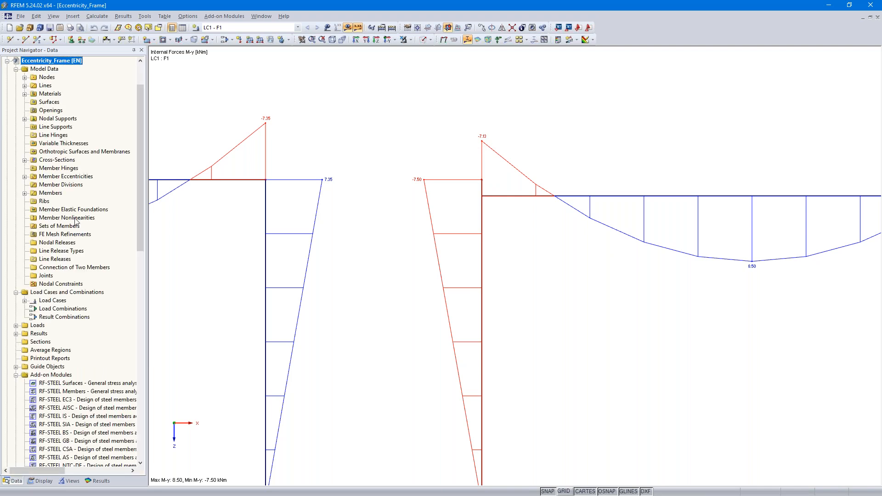
left_click(94, 481)
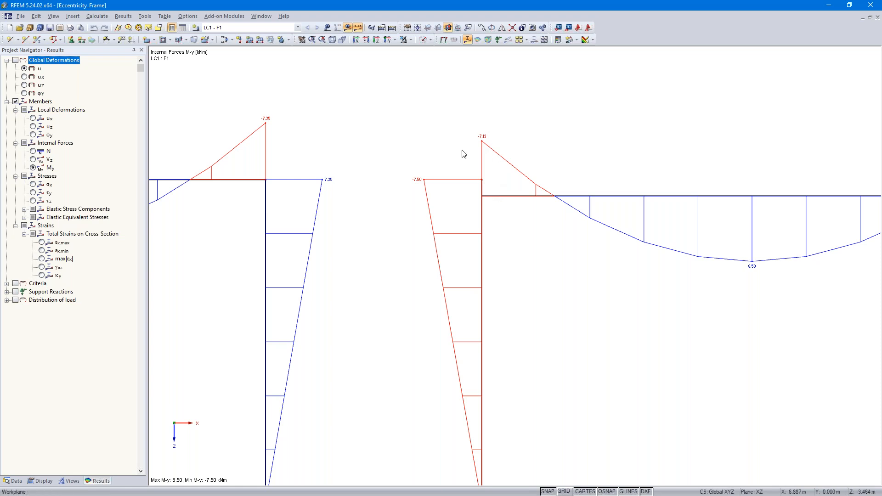
scroll(510, 254, "down", 5)
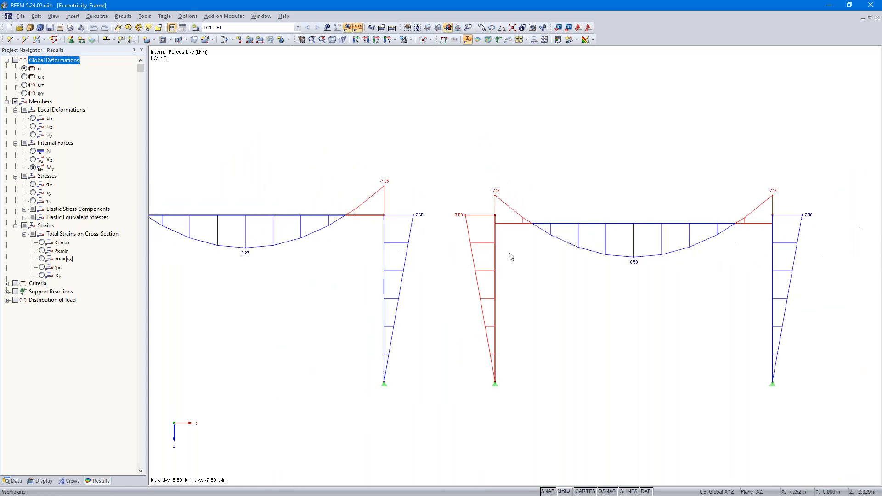
scroll(510, 256, "up", 1)
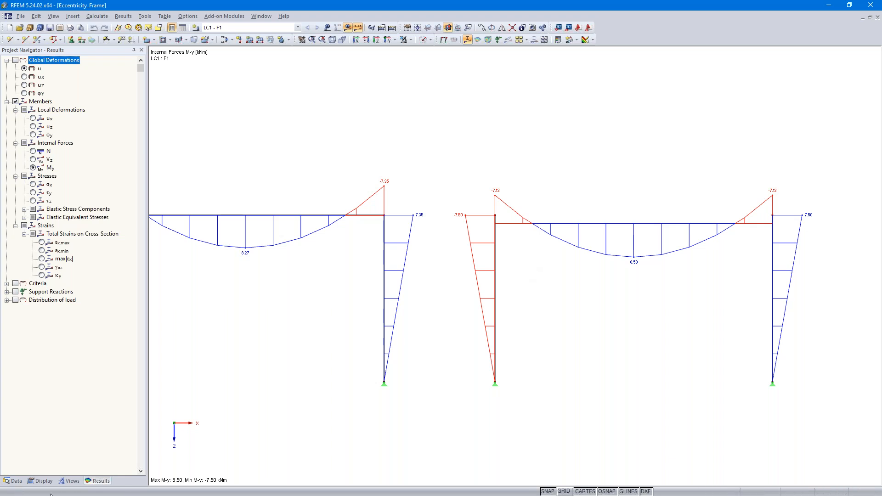
- Switch to the Eccentricity_composite_beam model
left_click(14, 481)
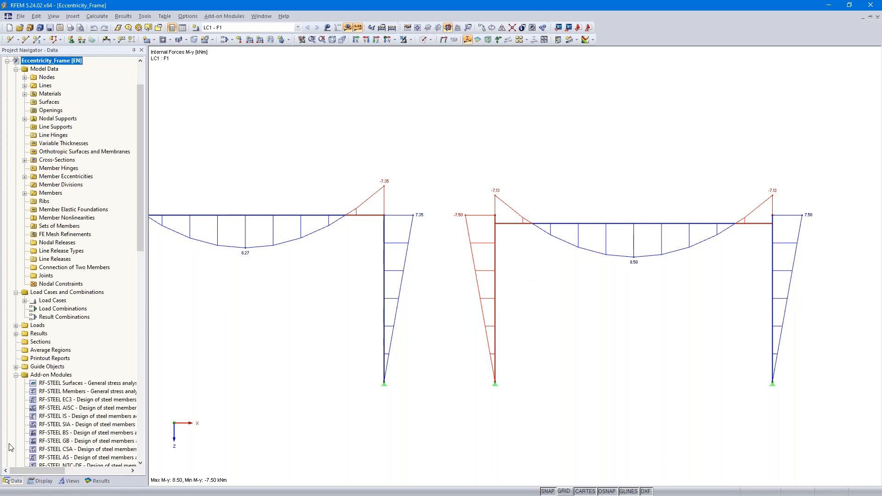
left_click(8, 60)
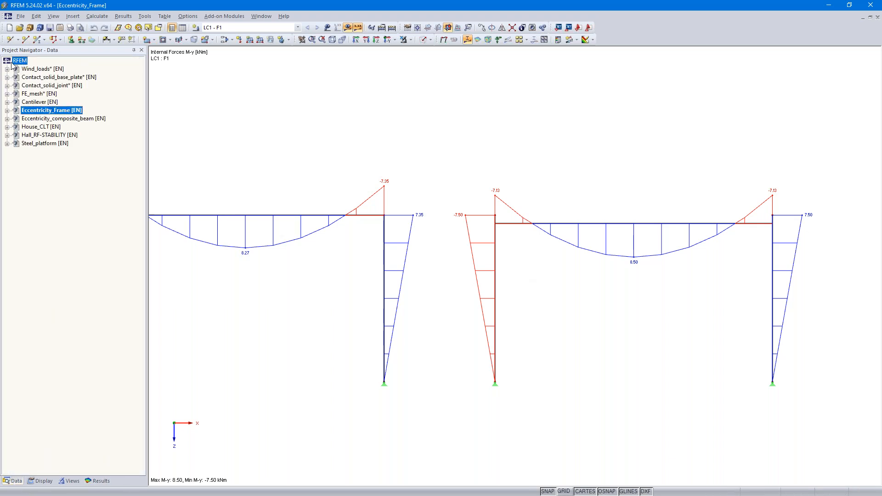
double_click(64, 119)
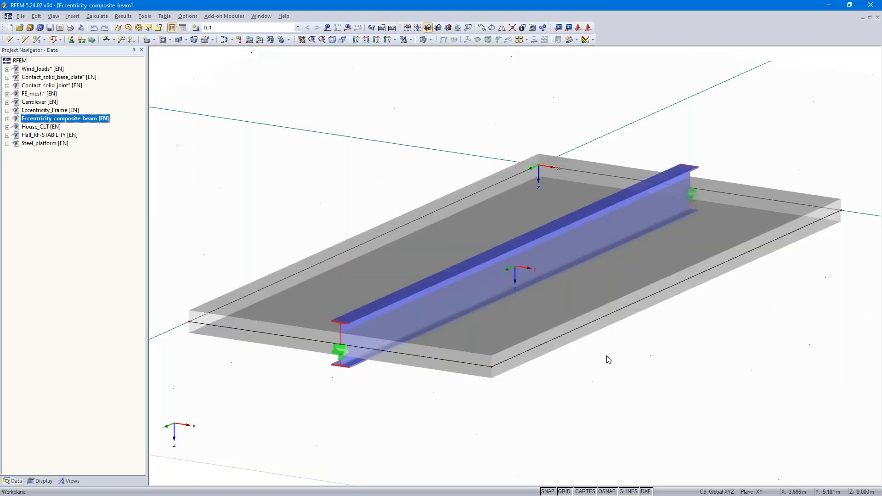
- Copy the slab together with its steel beam once, displaced 6 m in the global X direction
middle_click_drag(630, 370, 584, 370, "ctrl")
scroll(584, 369, "down", 1)
scroll(586, 373, "down", 1)
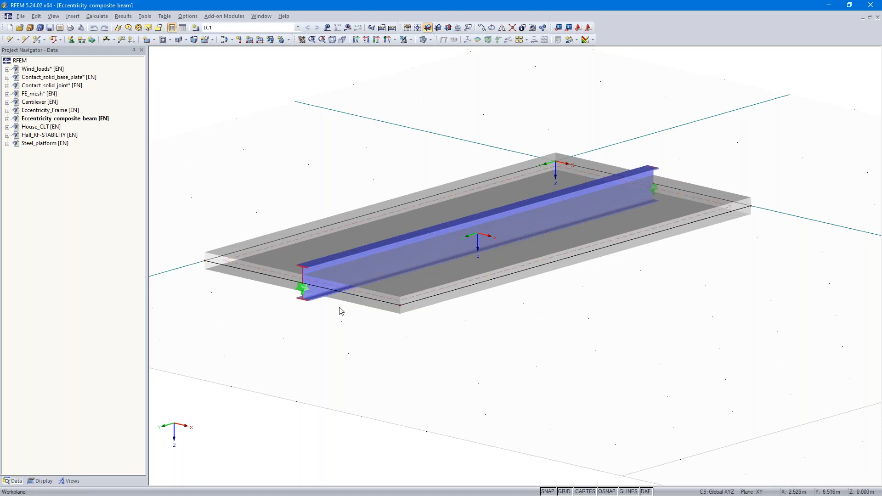
scroll(641, 361, "down", 2)
scroll(641, 361, "down", 1)
left_click_drag(325, 372, 751, 199)
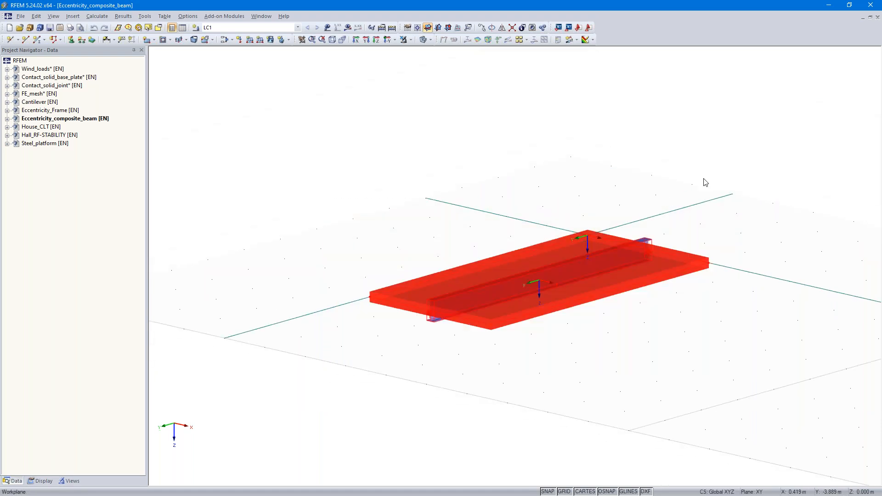
left_click(481, 27)
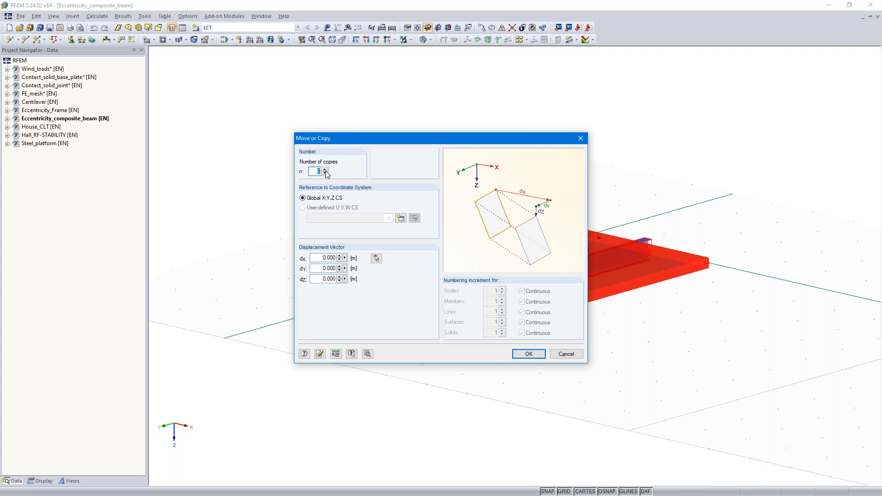
left_click(316, 256)
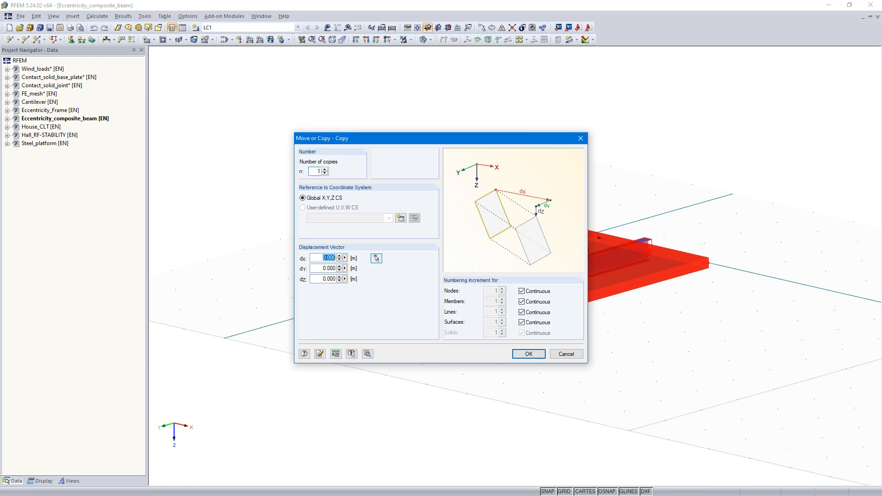
left_click(533, 354)
middle_click_drag(514, 339, 339, 242)
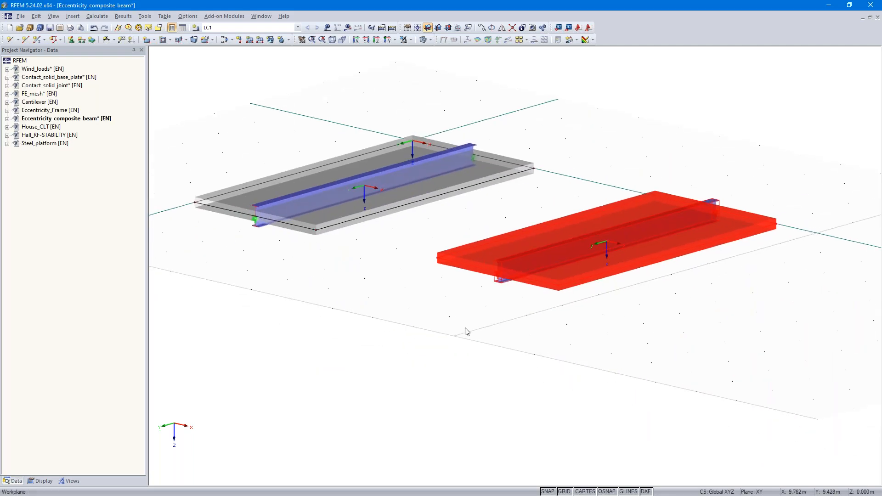
- Start a new member eccentricity for the copied slab's IPE 400 beam, aligned to the top centre of its cross-section
left_click(528, 296)
scroll(529, 298, "up", 3)
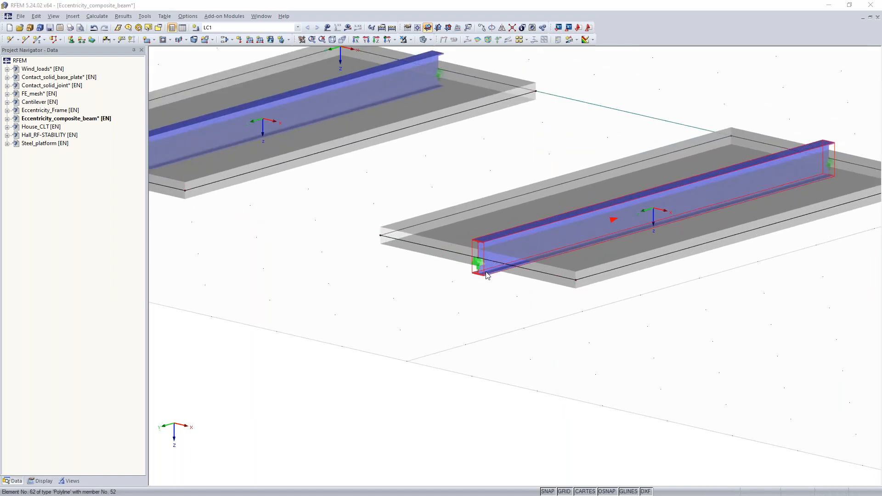
double_click(487, 272)
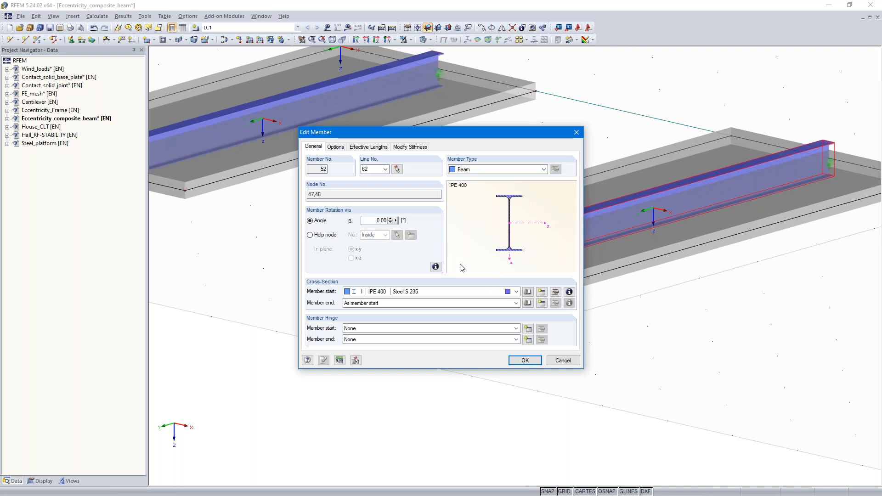
left_click(336, 147)
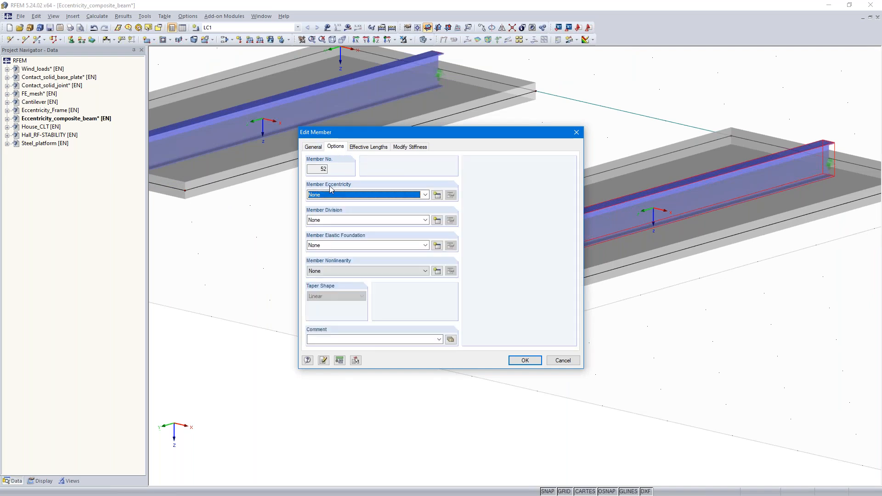
left_click(437, 195)
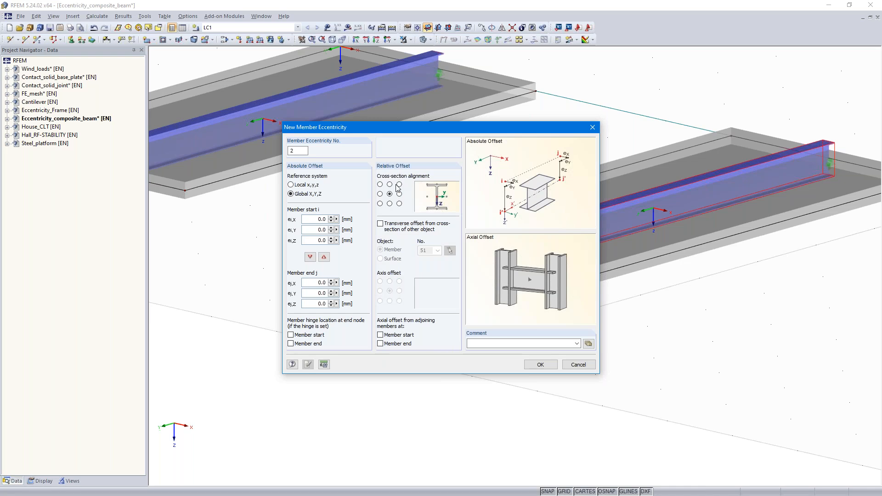
left_click(390, 185)
- Add a transverse offset from the bottom side of surface 2 to the eccentricity and assign it to the copied beam
left_click(380, 224)
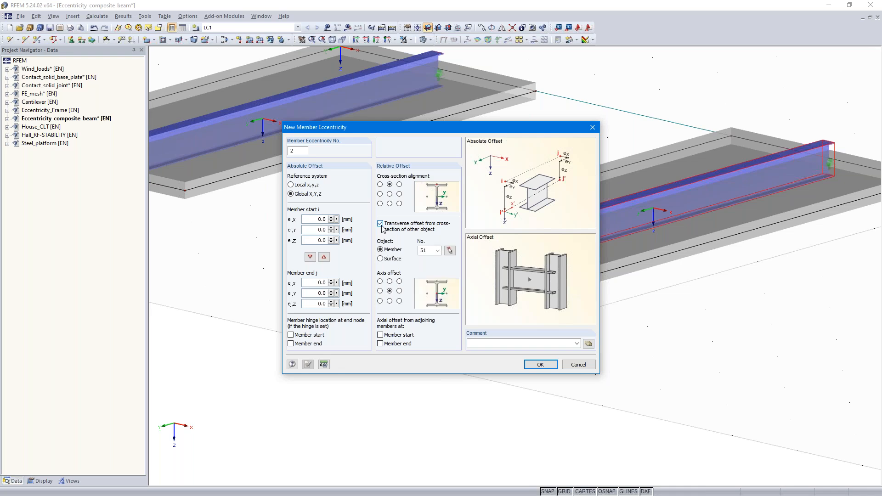
left_click(381, 259)
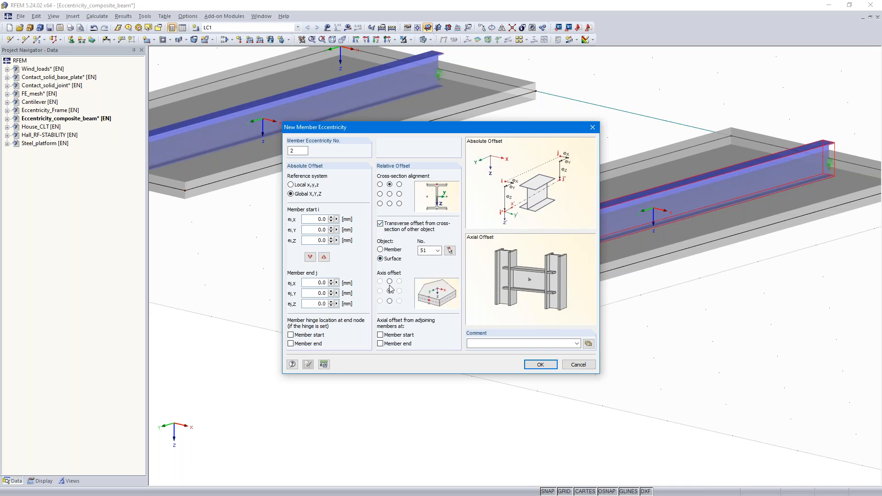
left_click(390, 301)
left_click(450, 250)
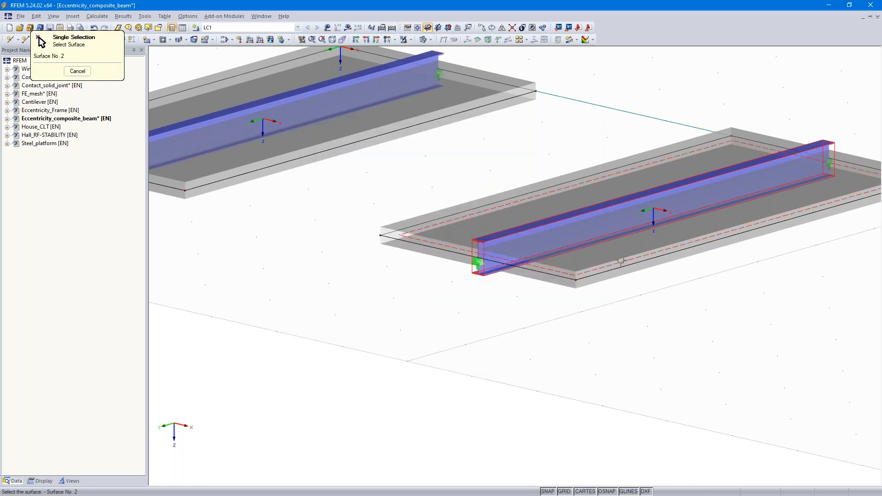
left_click(621, 260)
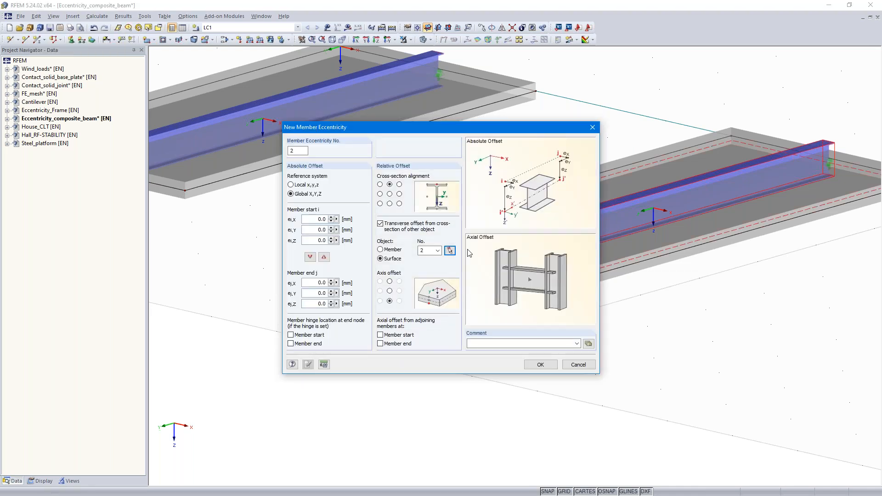
left_click(540, 364)
left_click(523, 360)
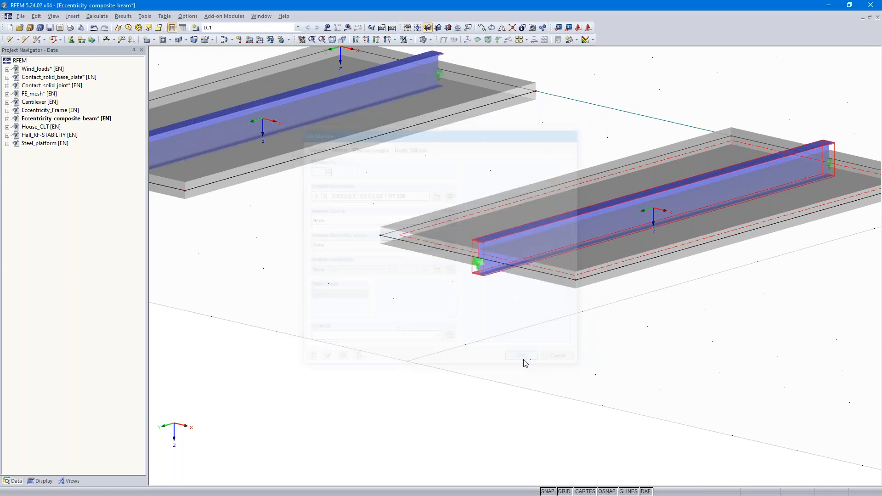
- Calculate LC1 and compare the member moments M-y and slab forces n-y of the centric and eccentric variants
middle_click_drag(682, 328, 612, 361, "ctrl")
scroll(648, 354, "down", 3)
left_click(392, 28)
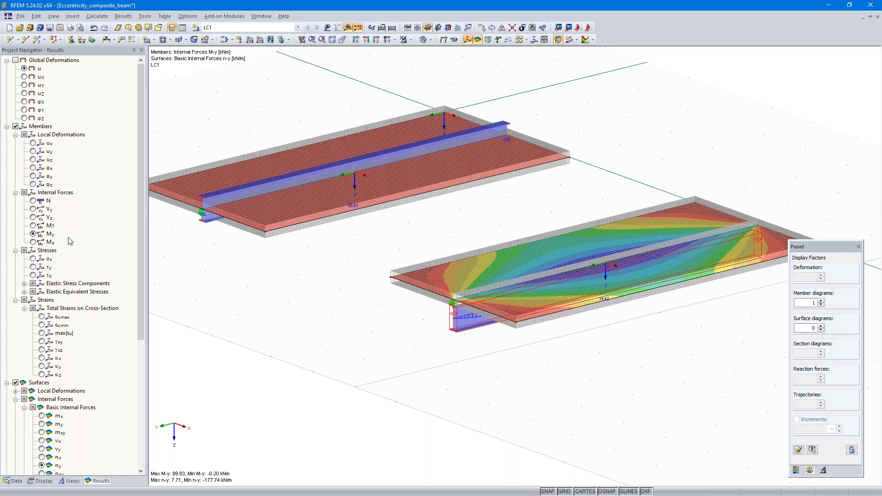
middle_click_drag(608, 386, 526, 360, "ctrl")
scroll(522, 326, "up", 3)
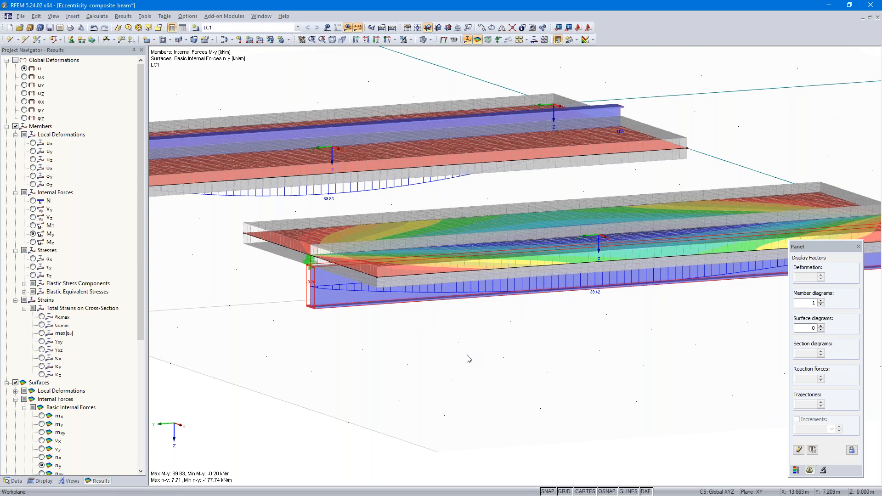
scroll(469, 359, "down", 2)
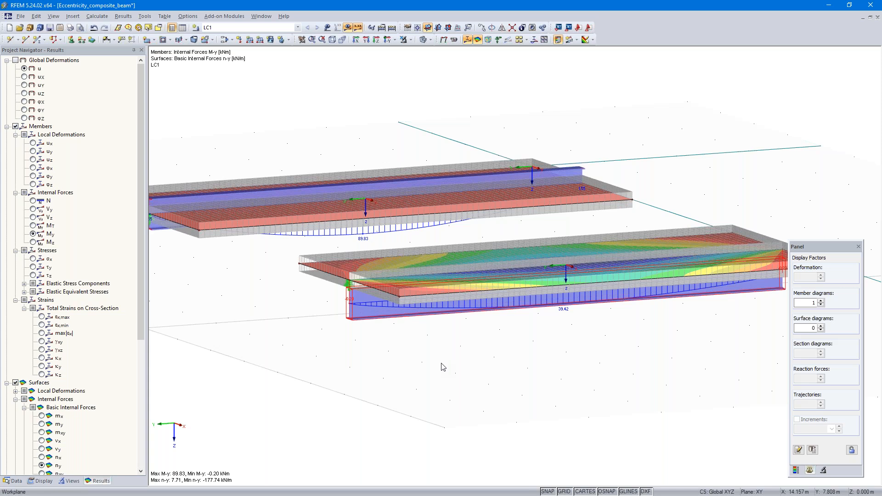
middle_click_drag(598, 367, 582, 412)
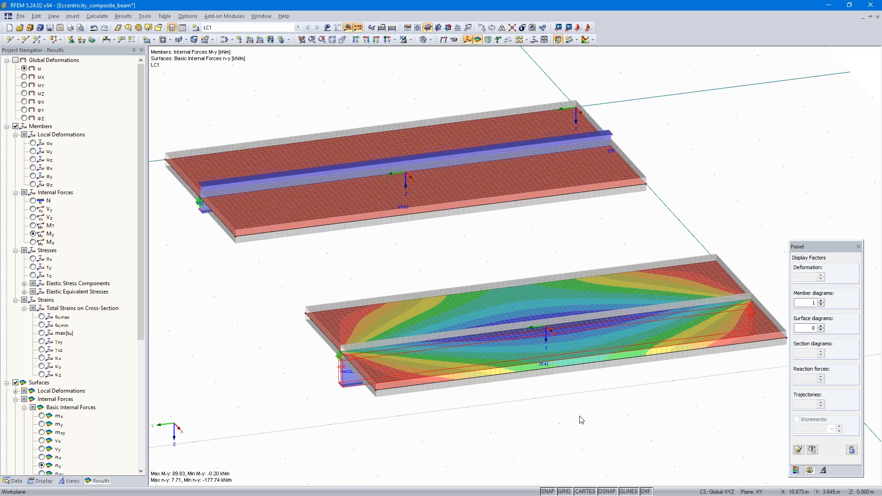
- Copy the slab with the eccentric beam once by 6 m in global X, accepting deletion of the results
scroll(487, 406, "down", 4)
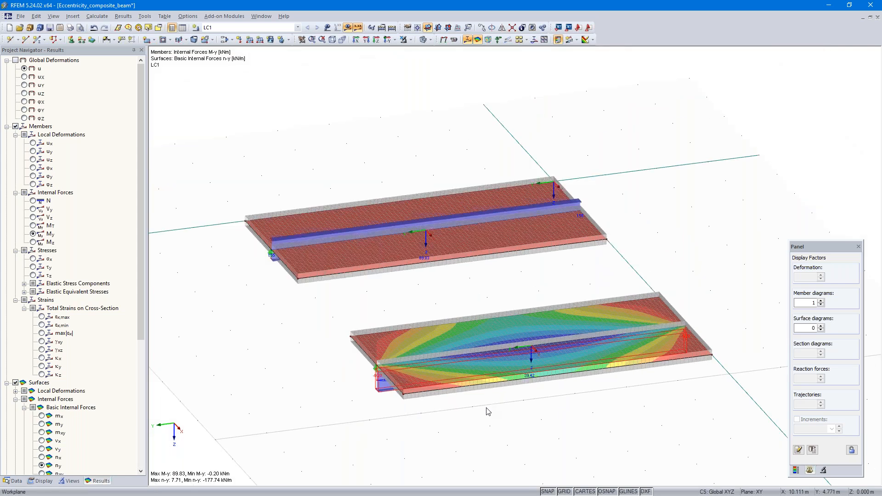
left_click_drag(349, 426, 725, 290)
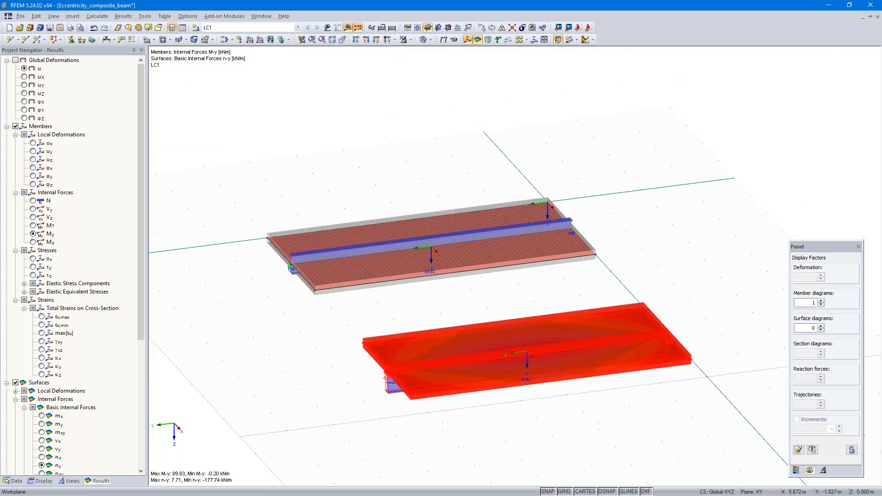
left_click(482, 28)
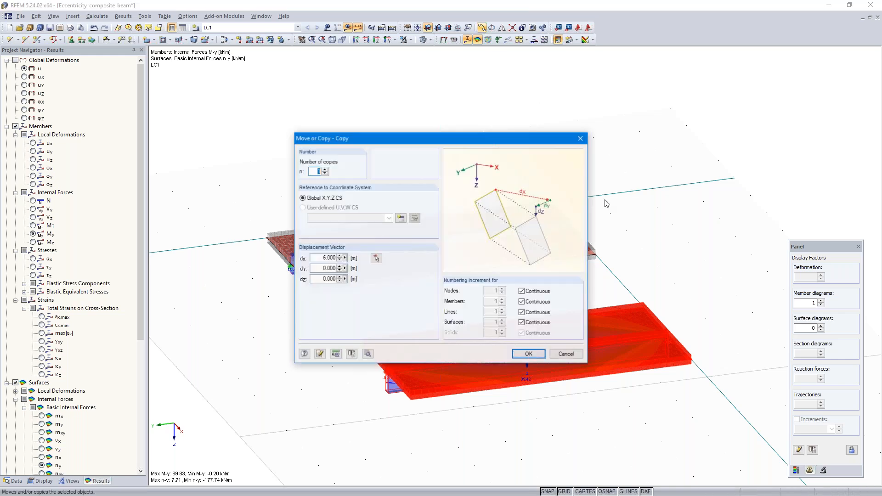
left_click(529, 354)
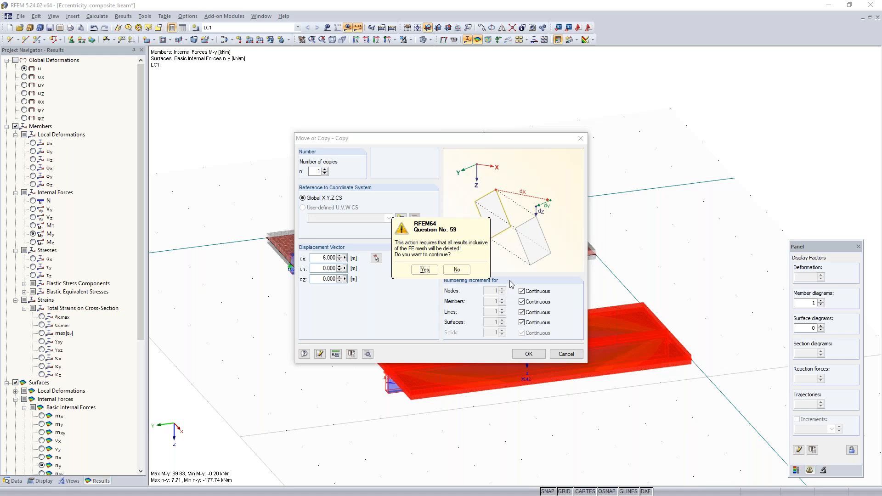
left_click(425, 270)
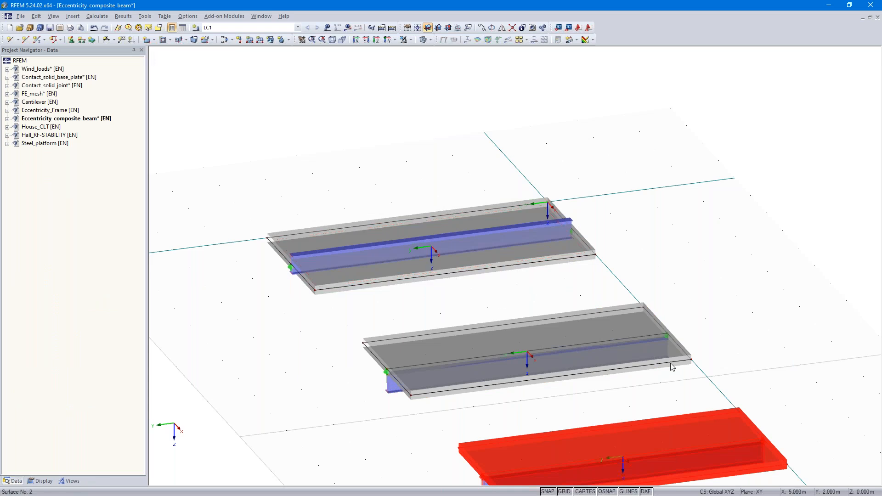
- Turn on the display of the line axis systems x,y,z for the composite beam model
middle_click_drag(673, 322, 662, 197)
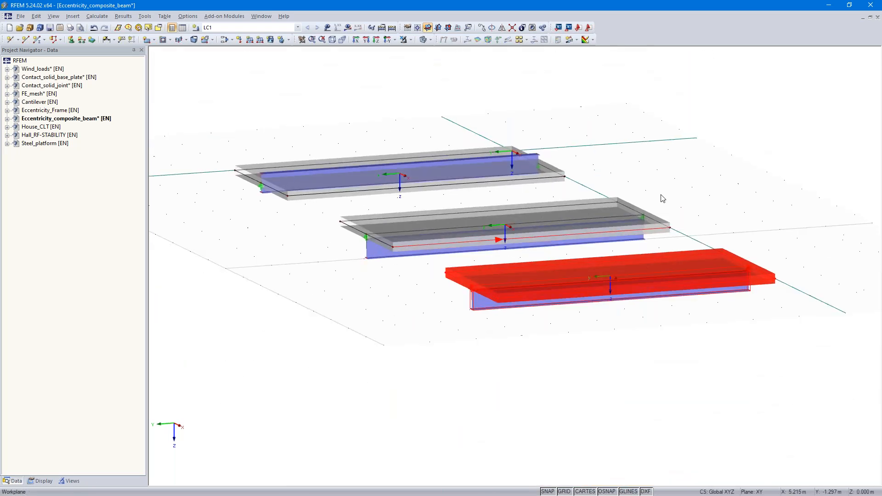
scroll(569, 352, "up", 2)
middle_click_drag(568, 352, 551, 390)
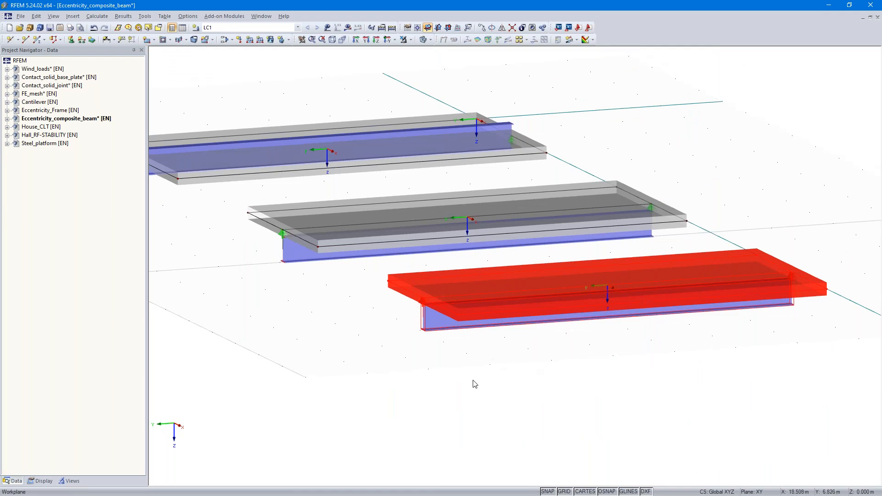
scroll(576, 337, "up", 1)
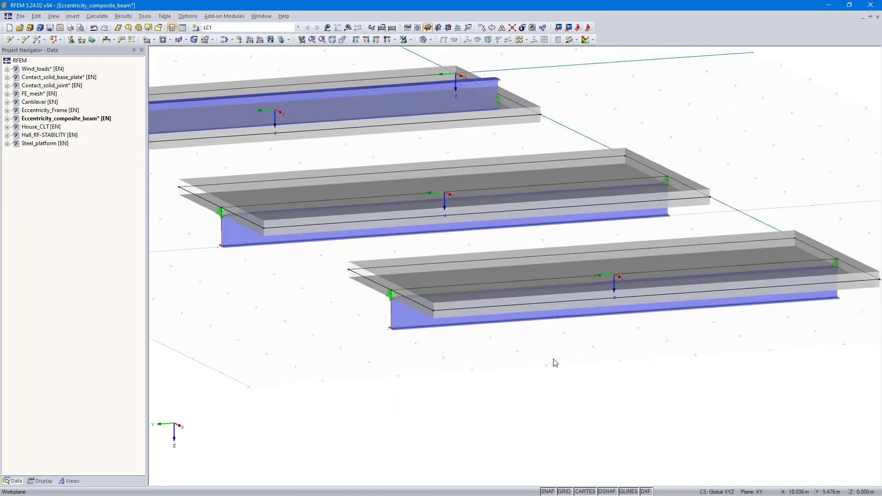
middle_click_drag(557, 365, 559, 374, "ctrl")
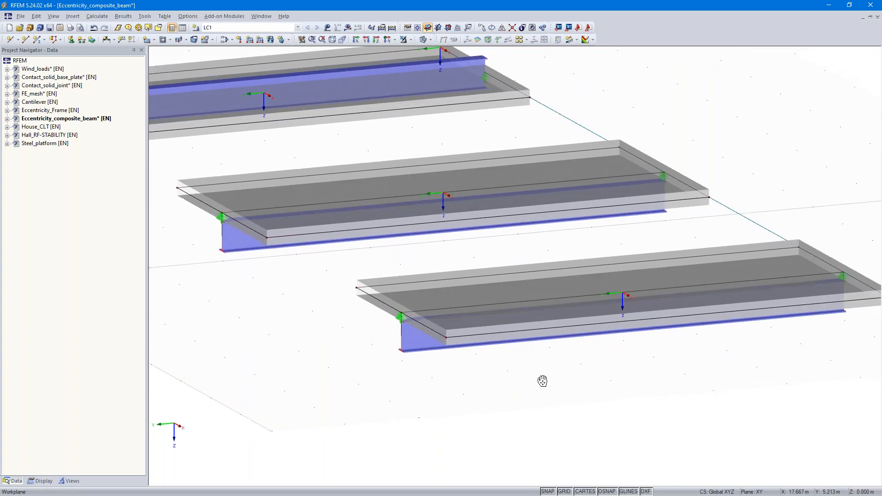
middle_click_drag(588, 381, 496, 387)
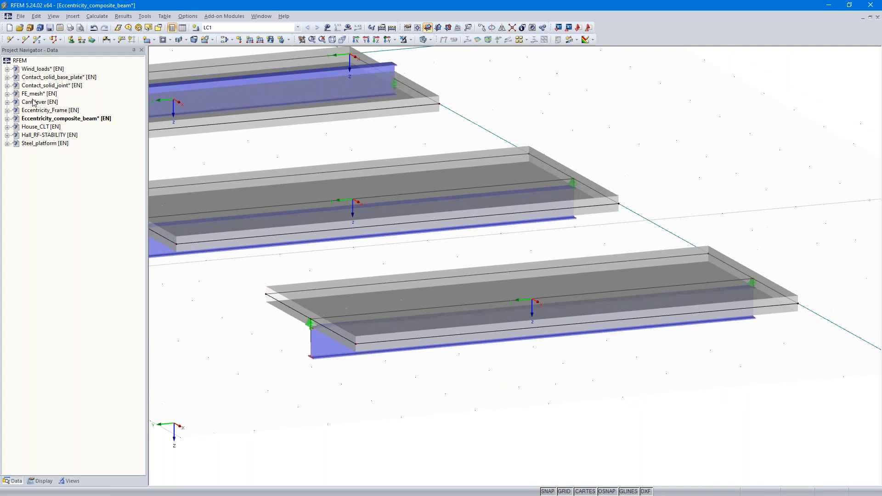
left_click(8, 119)
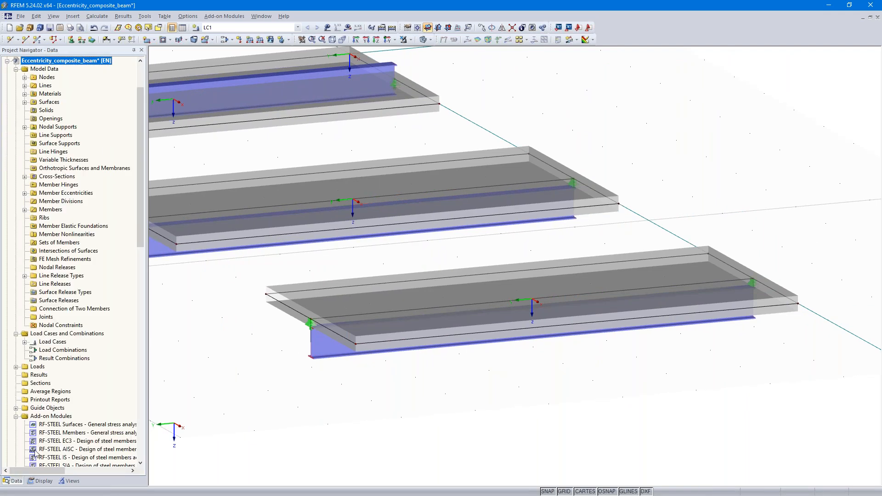
left_click(44, 479)
scroll(84, 149, "up", 9)
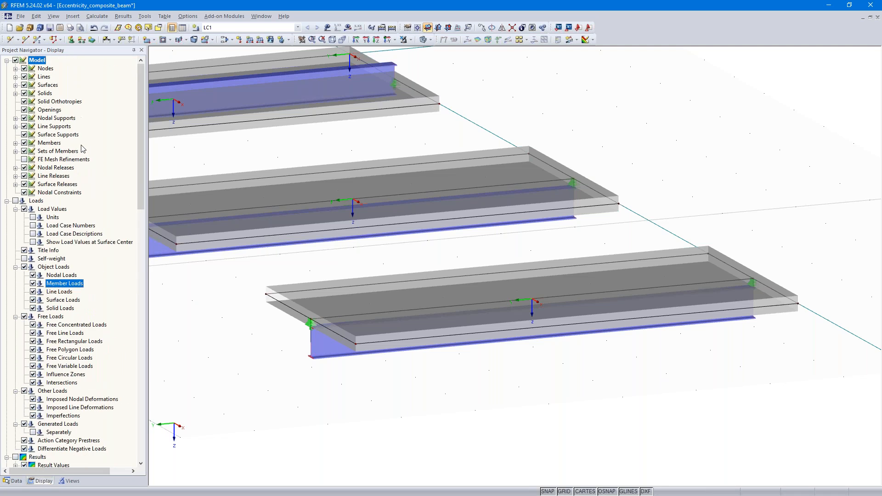
left_click(16, 77)
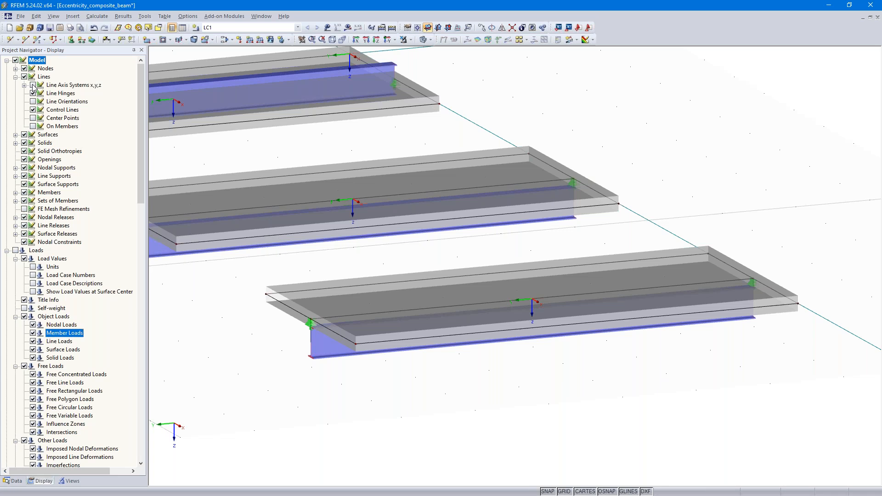
left_click(33, 85)
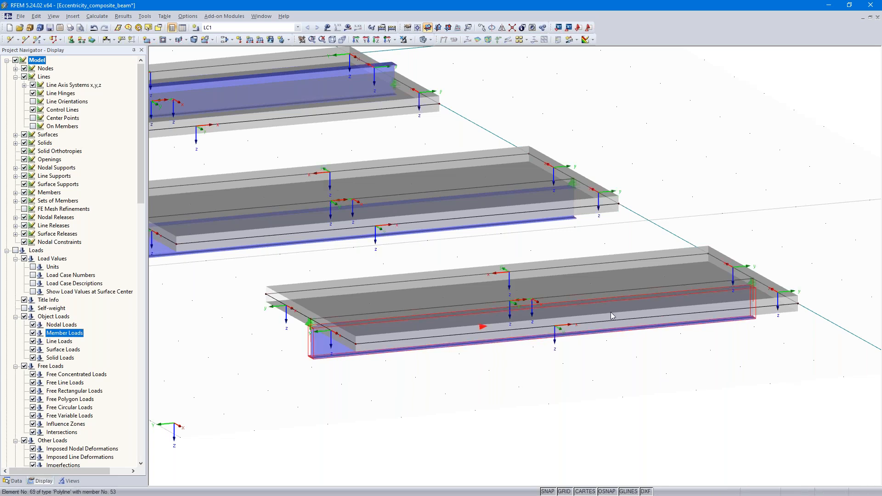
- Examine the line axis systems along the copied eccentric beam and slab to see the local z-direction at line 69
scroll(544, 304, "up", 6)
middle_click_drag(523, 322, 615, 277)
scroll(615, 277, "down", 1)
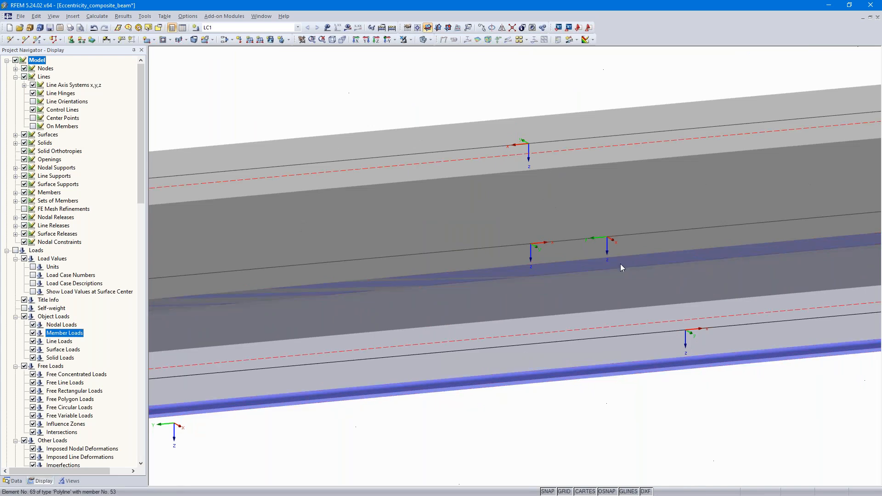
mouse_move(619, 274)
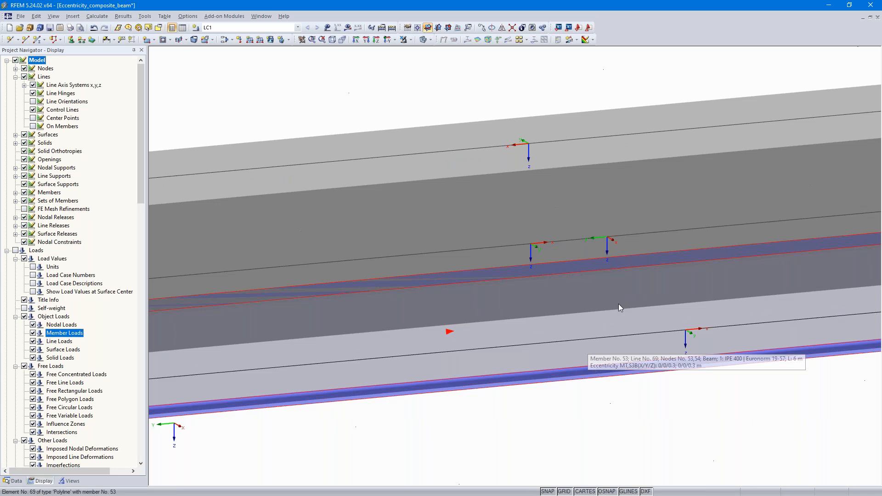
scroll(617, 263, "up", 1)
scroll(616, 263, "up", 2)
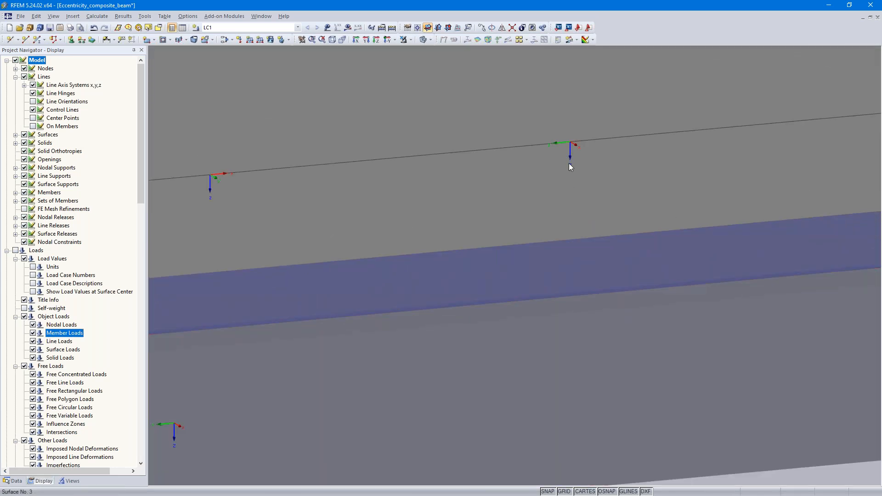
scroll(572, 169, "down", 5)
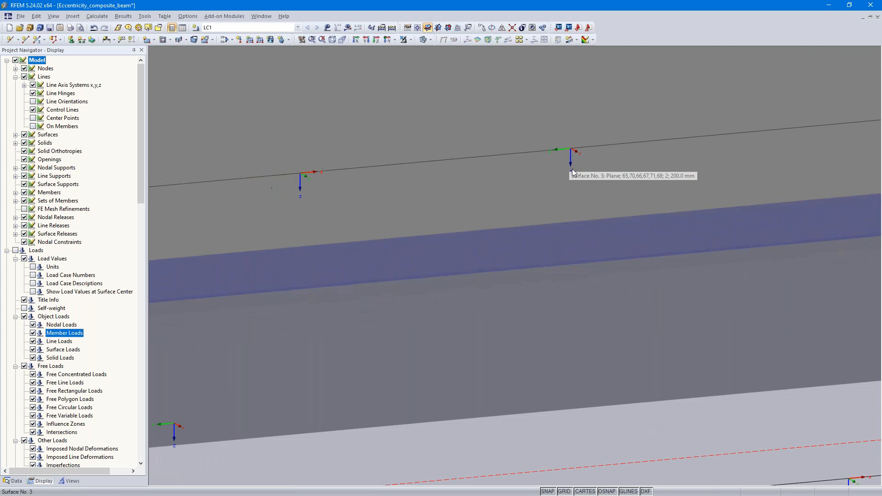
middle_click_drag(559, 230, 655, 235)
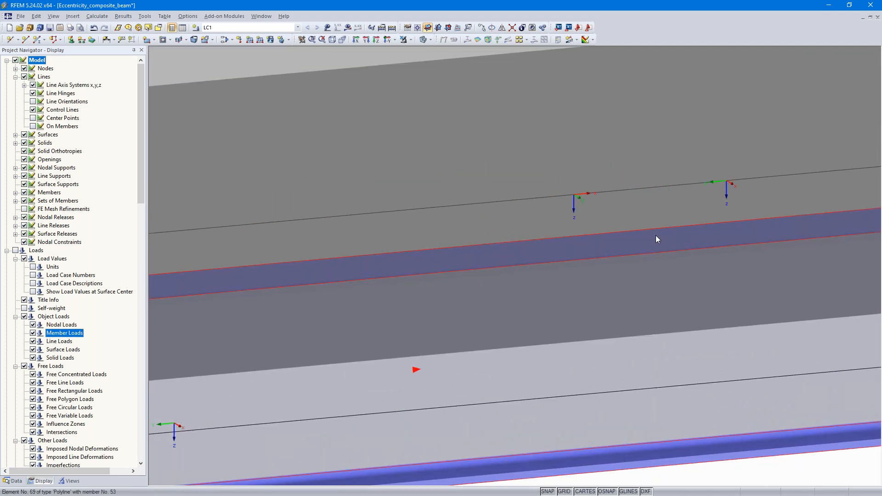
scroll(655, 238, "down", 1)
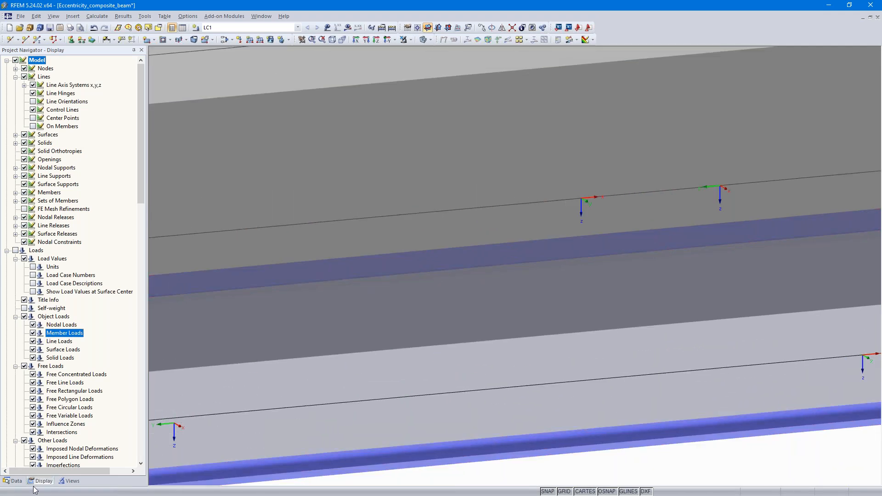
- Start a new line release and choose line 69 of the copied eccentric beam as the line to release
left_click(14, 481)
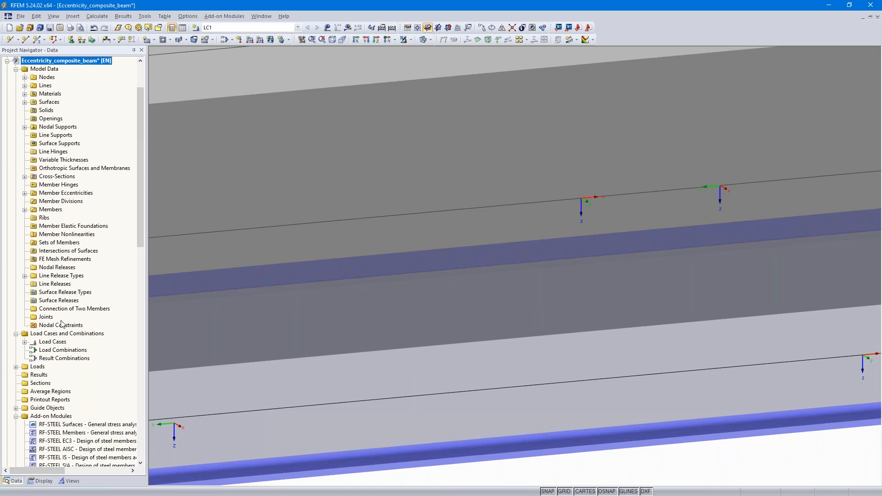
right_click(58, 285)
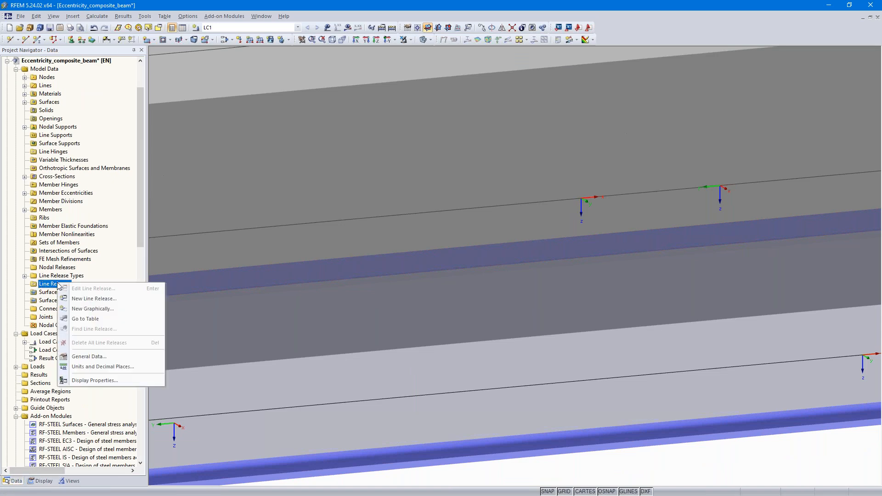
left_click(92, 302)
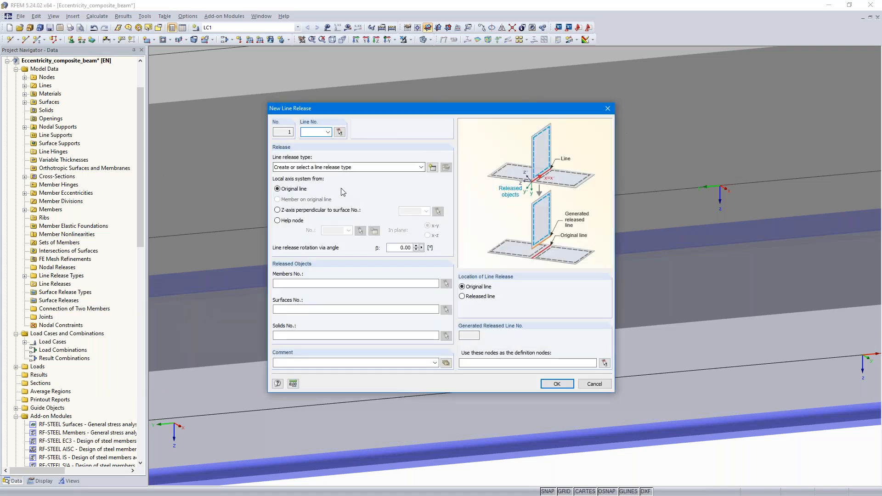
left_click(340, 133)
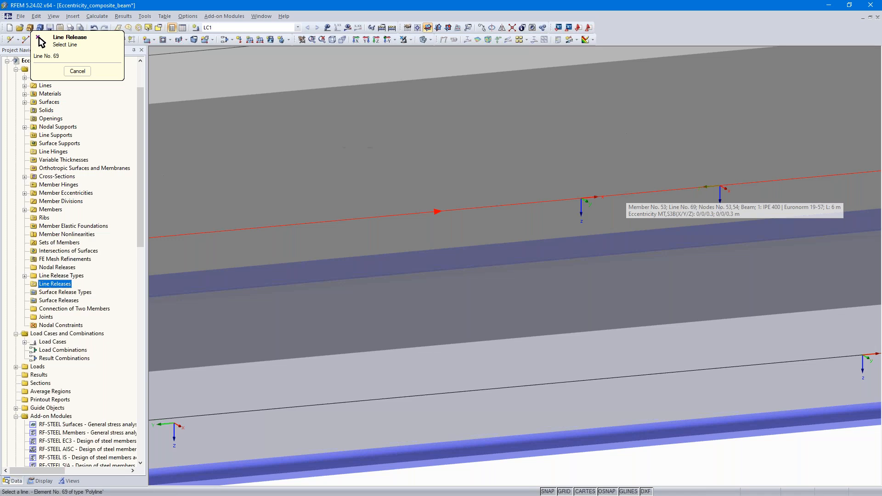
left_click(613, 195)
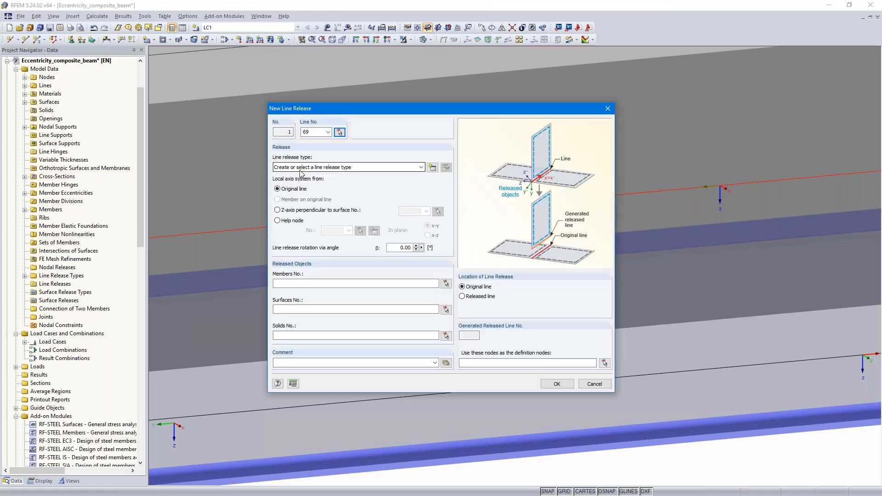
- Create a line release type with ux released by a 1 kN/m² spring and uz released with the nonlinearity Fixed if positive vz
left_click(432, 168)
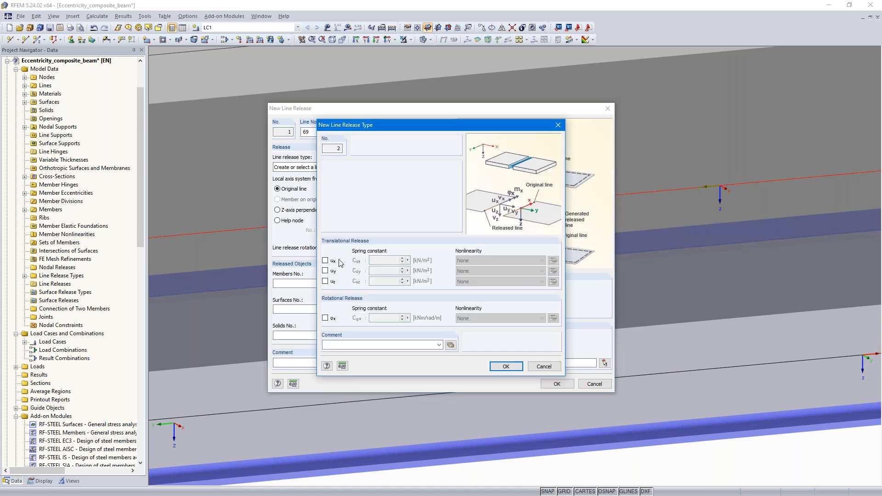
left_click(324, 260)
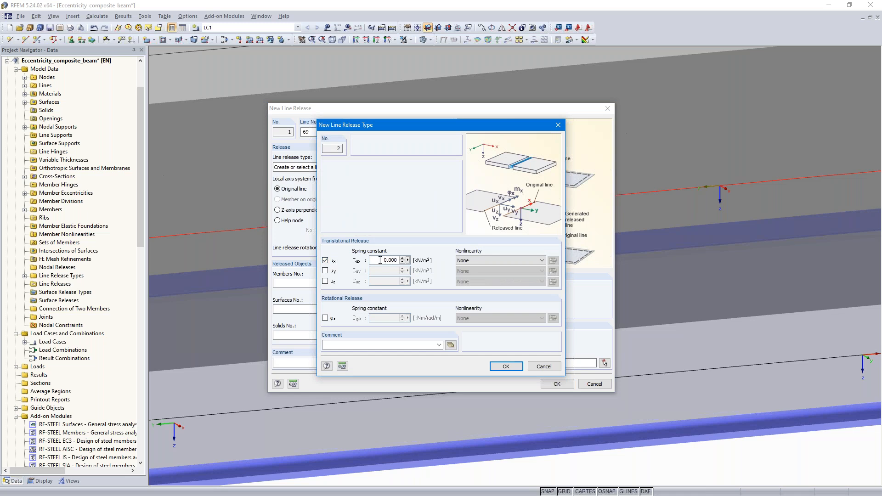
left_click_drag(381, 260, 471, 261)
type("1")
left_click(325, 282)
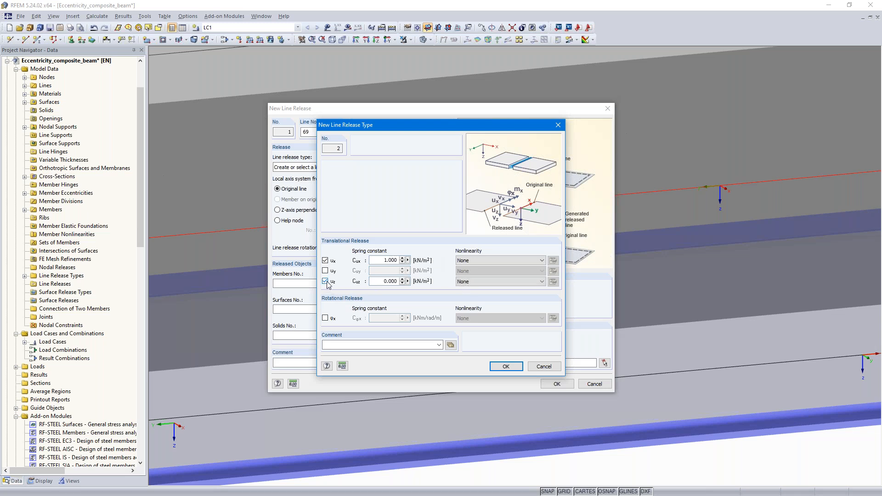
left_click(491, 282)
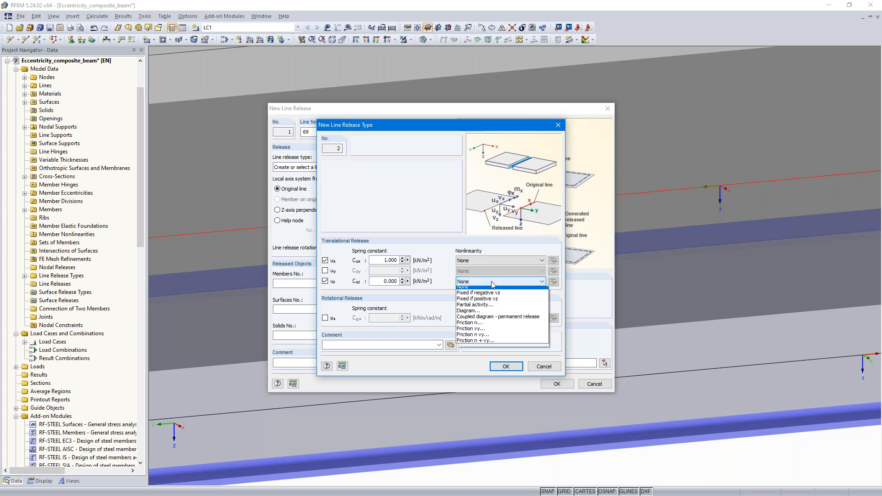
left_click(505, 305)
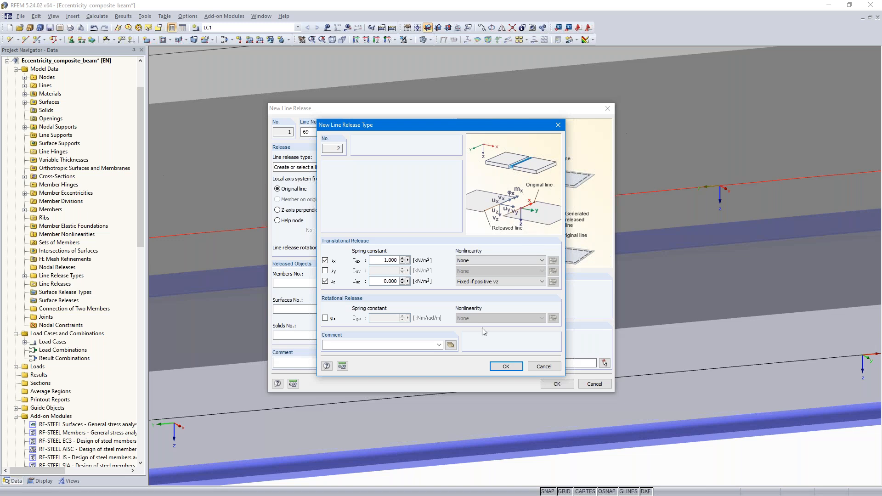
left_click(505, 366)
- Pick surface 3 as the released object and finish the line release with the original line as its location
left_click(353, 309)
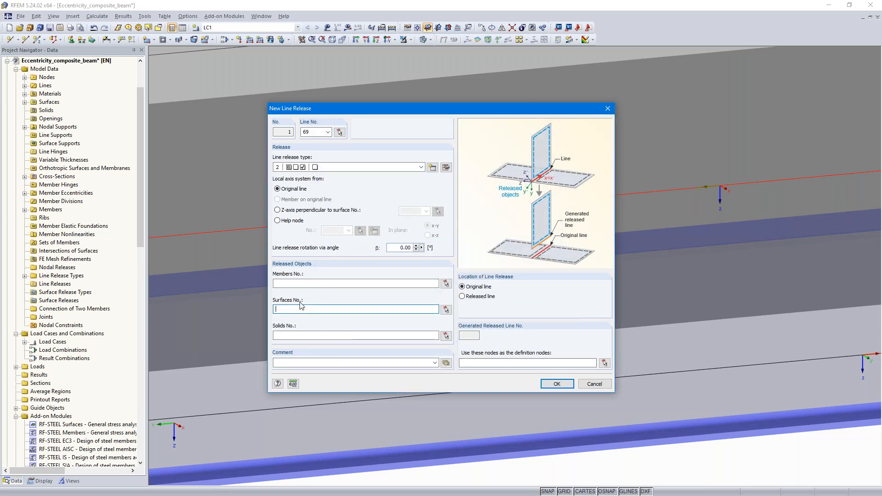
left_click(446, 311)
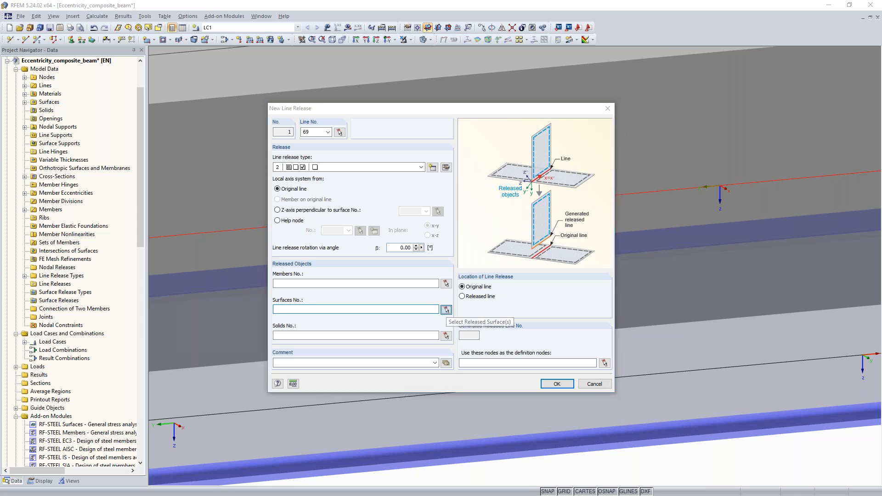
left_click(166, 144)
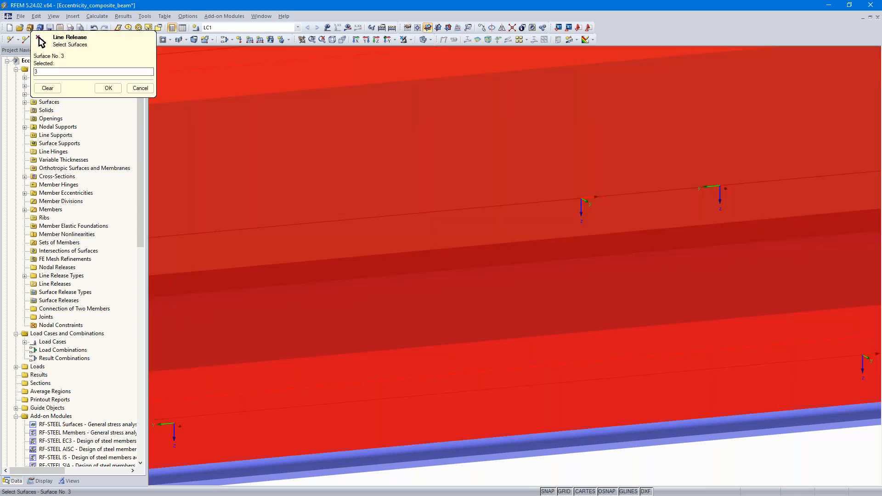
left_click(109, 88)
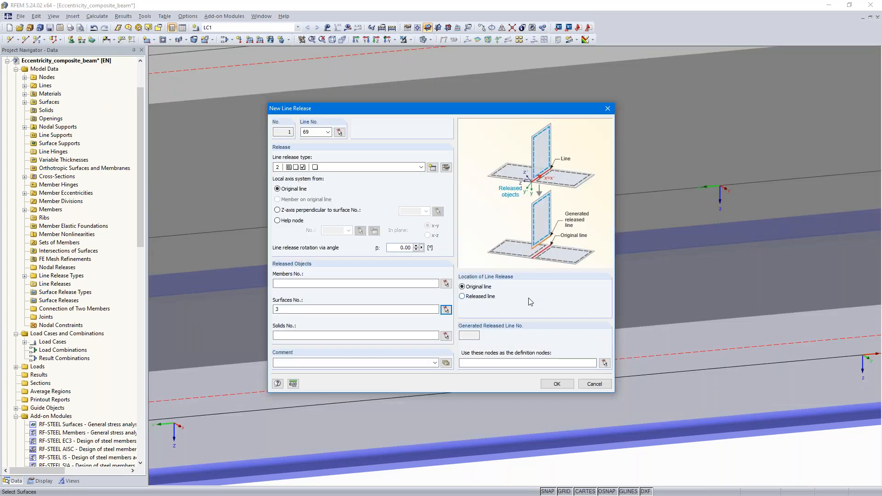
left_click(557, 384)
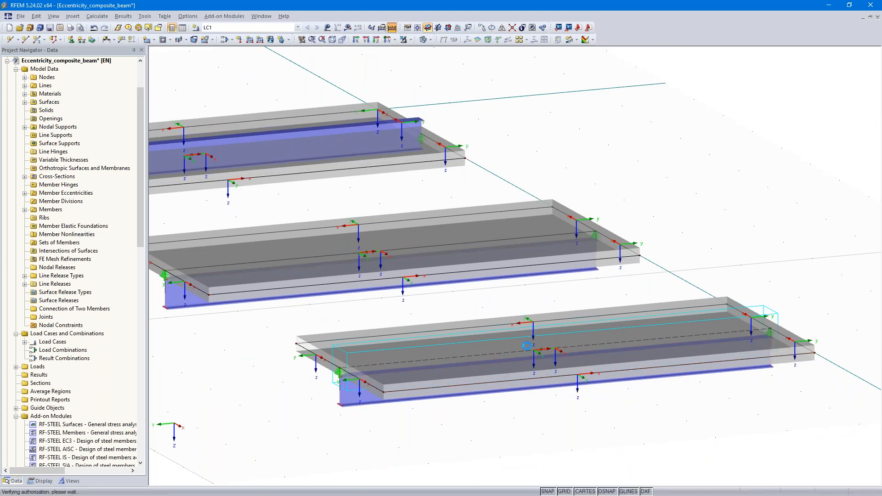
- Calculate LC1 and compare the member moments M-y and slab forces n-y of the released beam with the other two variants
left_click(392, 27)
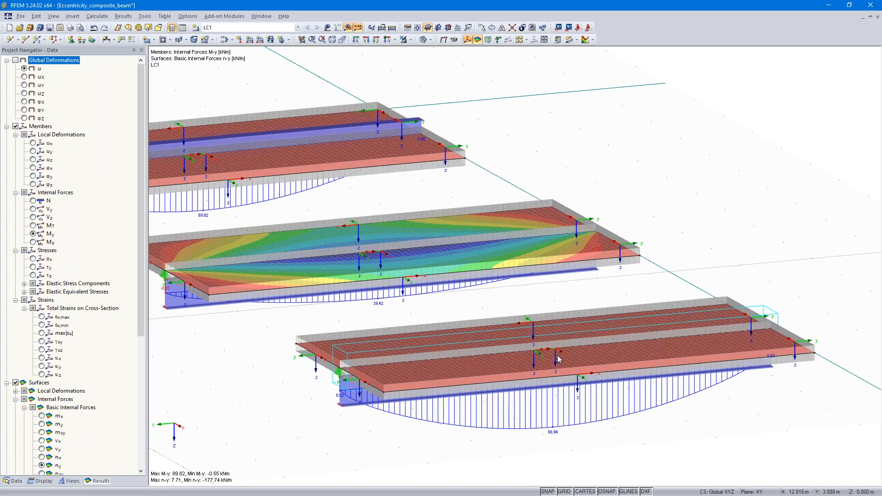
mouse_move(553, 299)
middle_mouse_down("ctrl")
mouse_move(543, 297)
mouse_move(546, 290)
mouse_move(564, 290)
middle_mouse_up("ctrl")
middle_click_drag(479, 287, 549, 245)
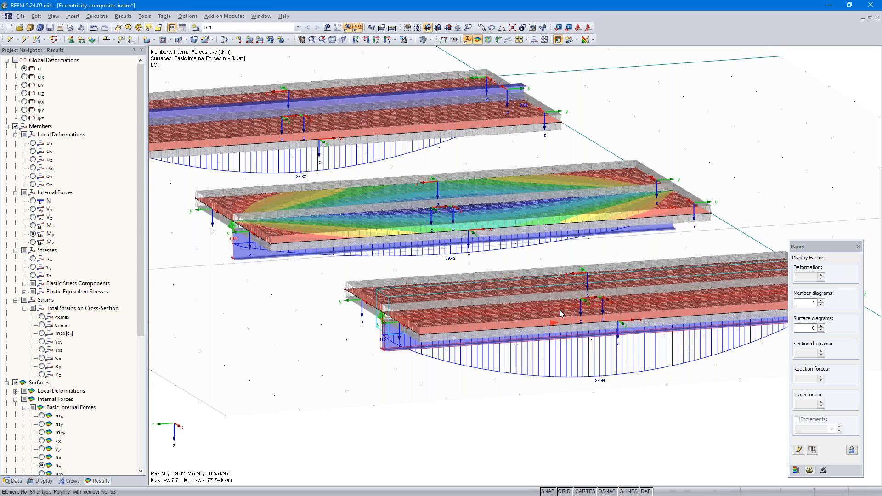
mouse_move(307, 115)
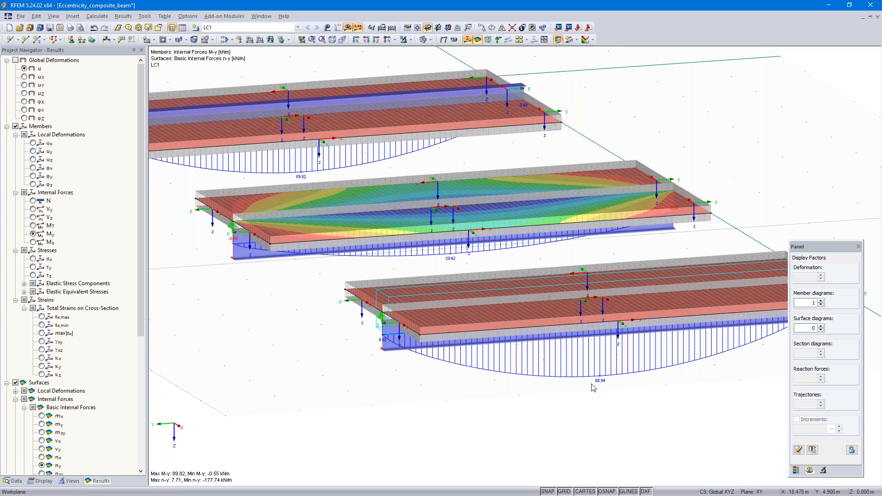
scroll(613, 394, "down", 1)
middle_click_drag(612, 394, 525, 365)
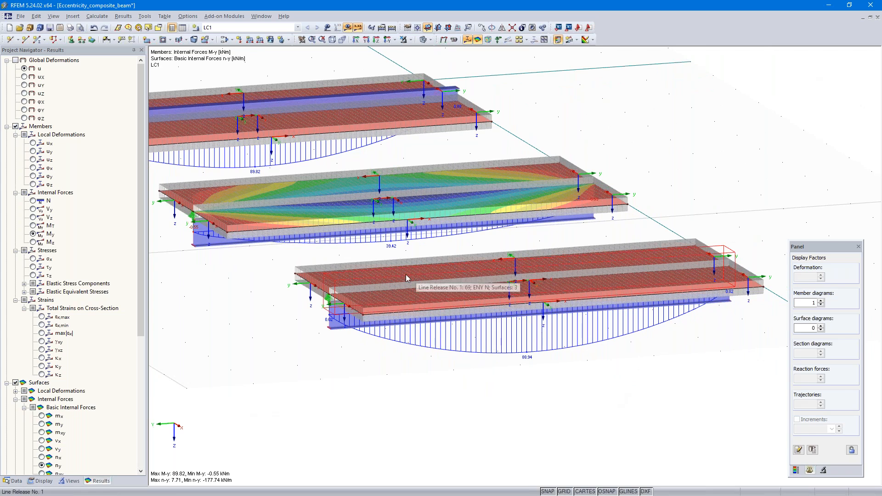
- Display the loads and set the surface load on surface 3 to -10 kN/m², accepting deletion of the results
left_click(328, 28)
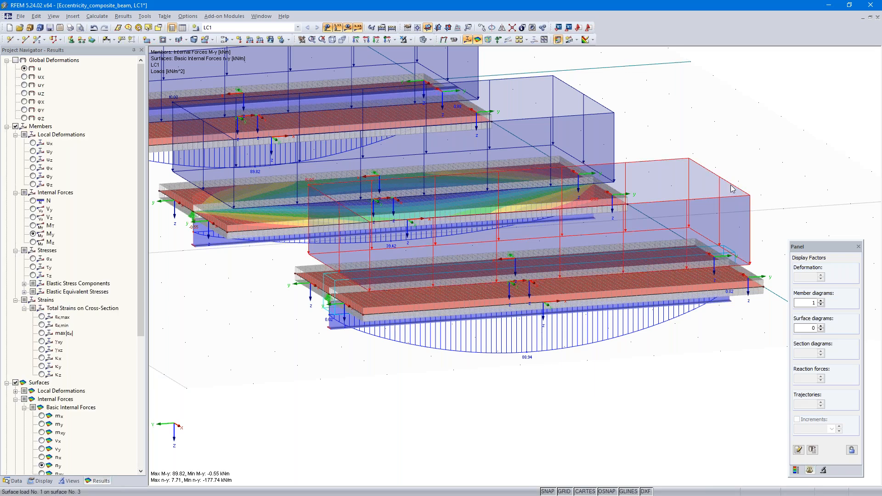
double_click(473, 291)
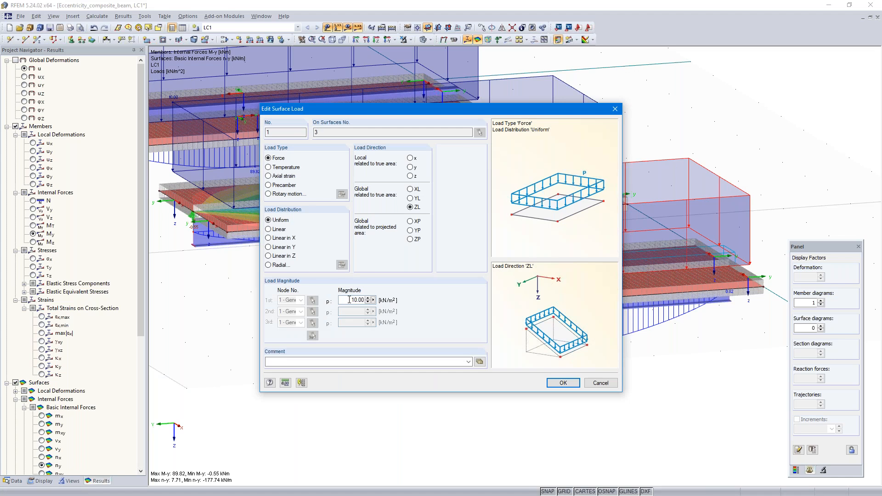
left_click(565, 383)
left_click(425, 271)
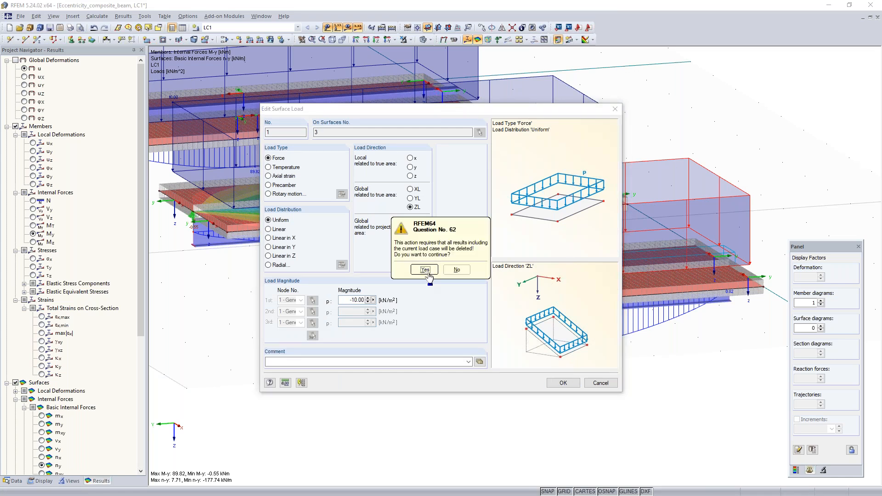
- Try calculating LC1 with the upward load on surface 3, stop the calculation and close the error report
left_click(393, 28)
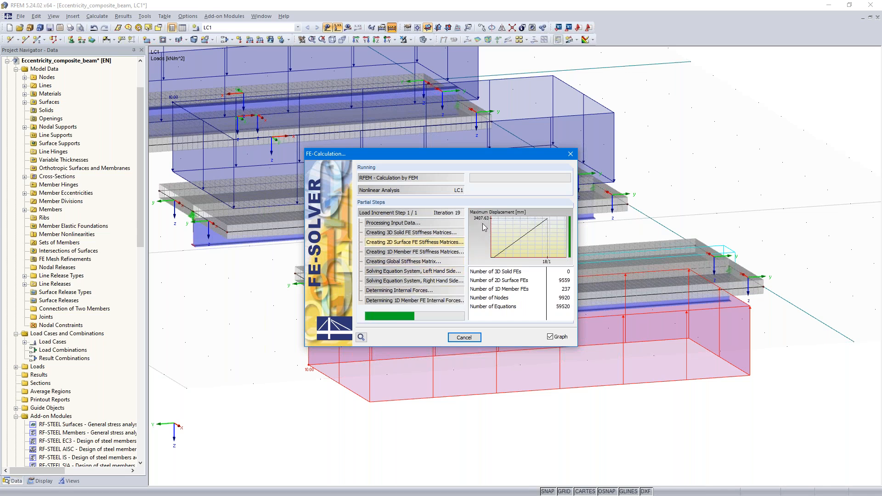
left_click(464, 338)
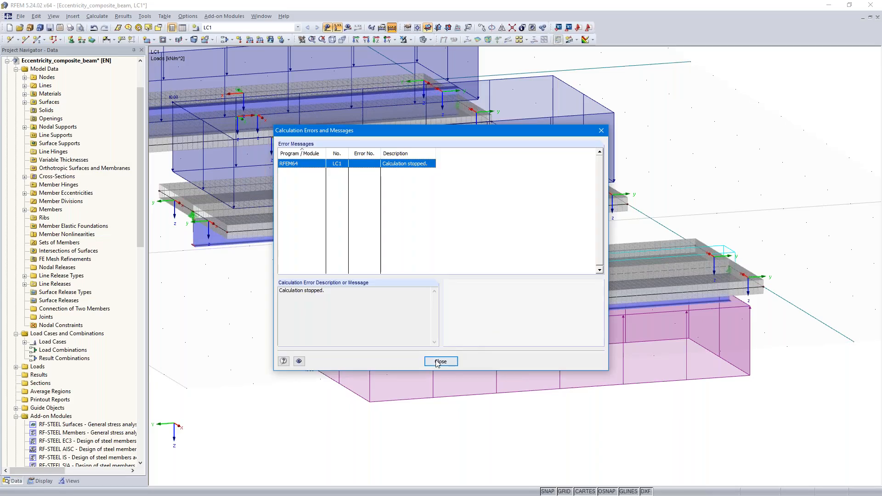
left_click(441, 357)
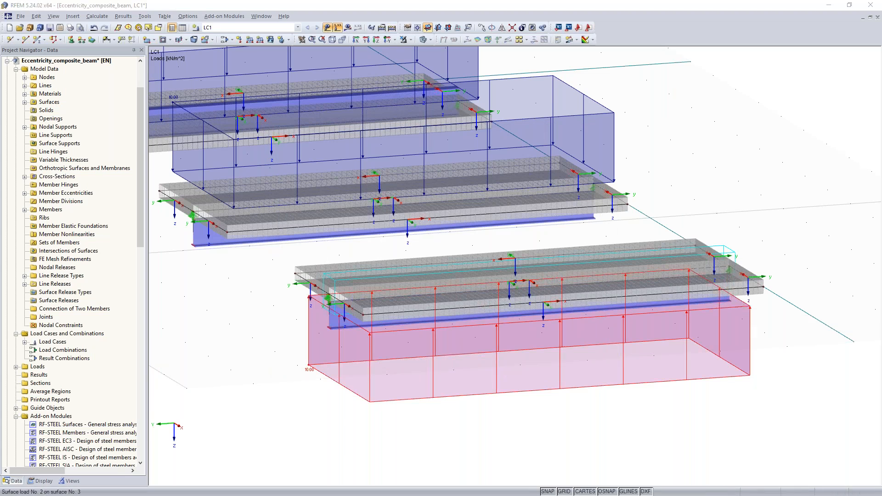
- Set the surface load on surface 3 back to 10 kN/m² in the ZL direction and clear the selection
double_click(738, 295)
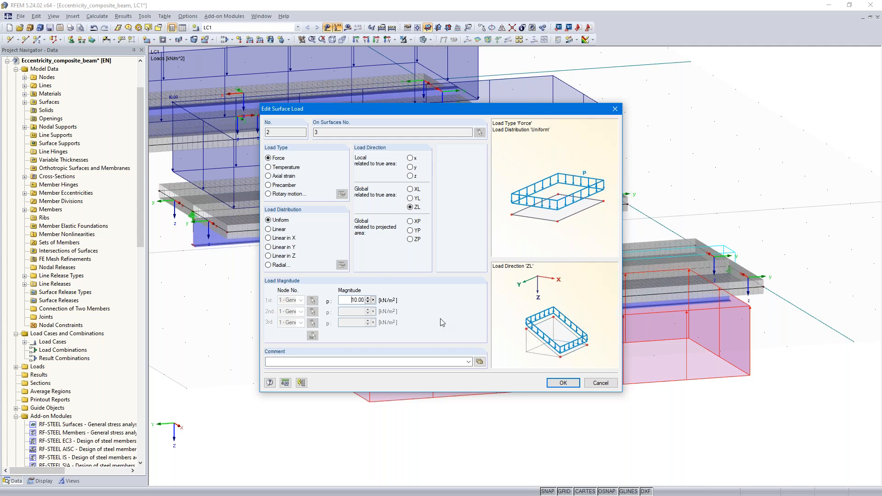
left_click(563, 382)
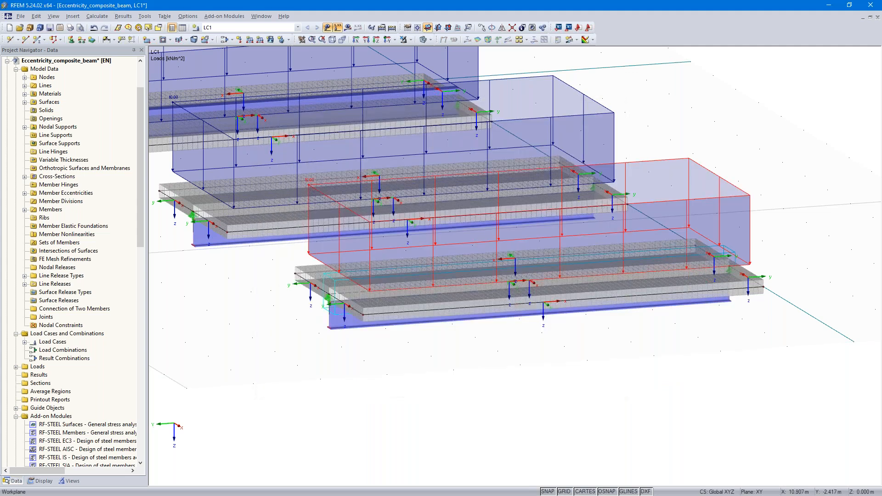
left_click(608, 323)
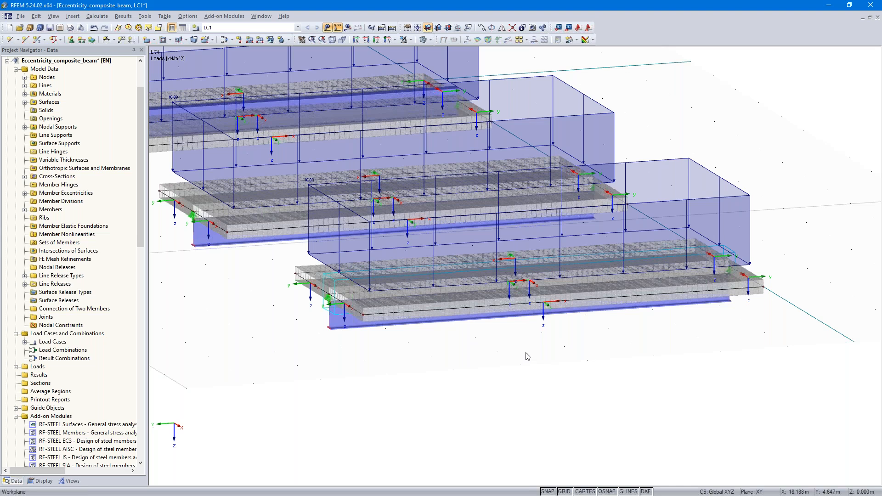
middle_click_drag(515, 380, 551, 369, "ctrl")
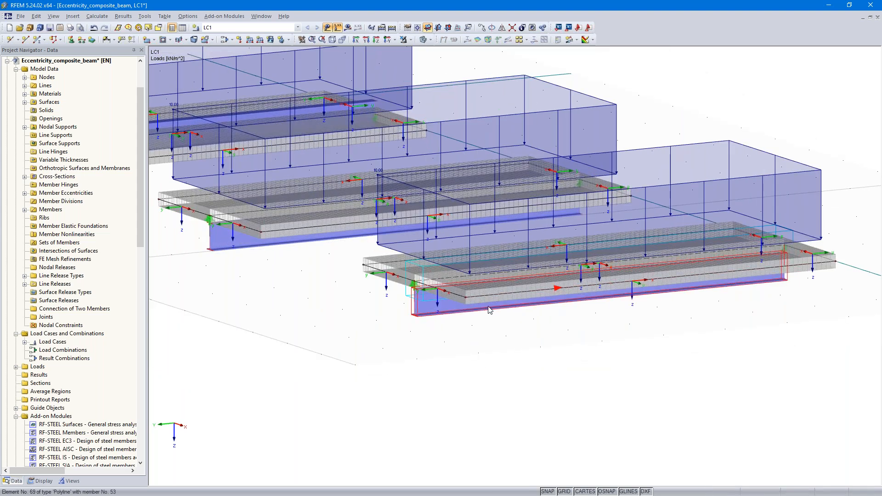
- Set the ux spring constant of the line release type on the released composite beam to 100000 kN/m²
scroll(502, 320, "up", 1)
scroll(502, 320, "up", 2)
middle_click_drag(512, 377, 412, 424)
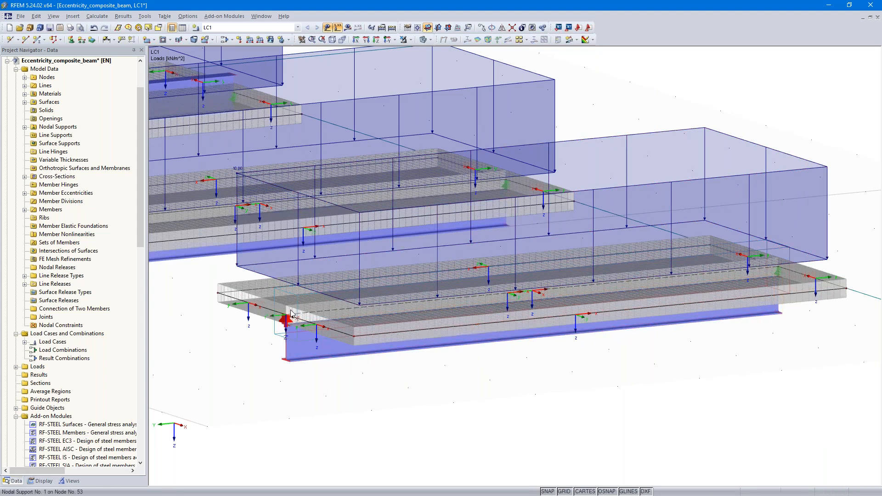
double_click(406, 304)
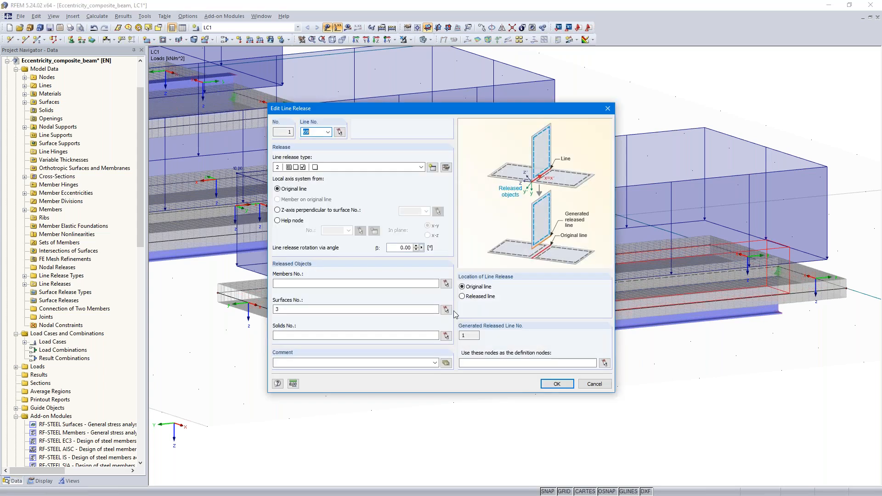
left_click(446, 169)
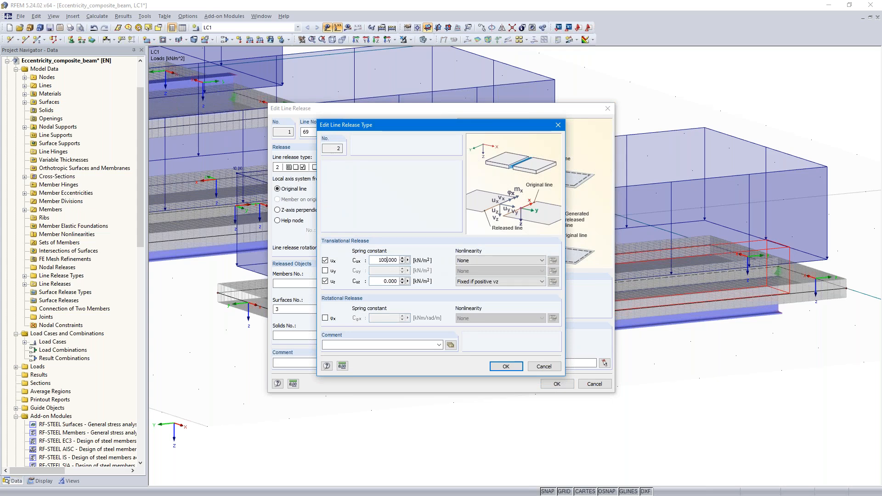
type("000")
left_click(506, 367)
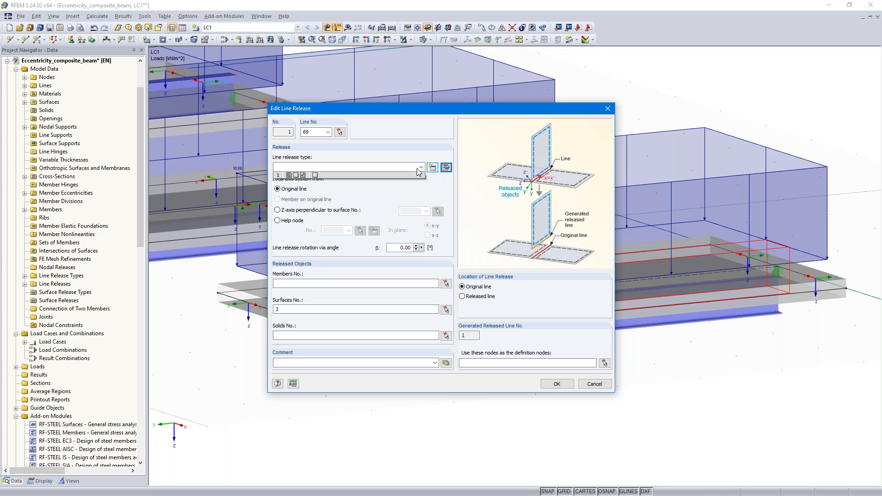
left_click(557, 384)
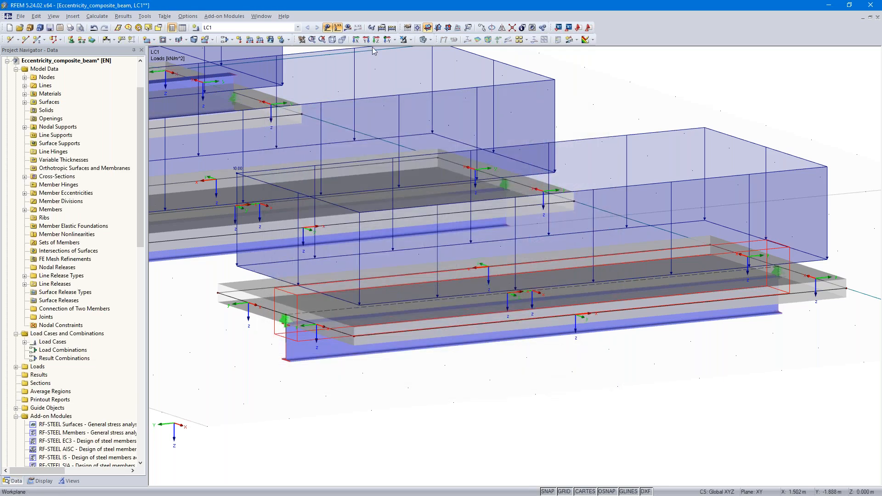
- Calculate LC1 and compare the member moments M-y and slab forces n-y of the three composite beam variants
left_click(392, 27)
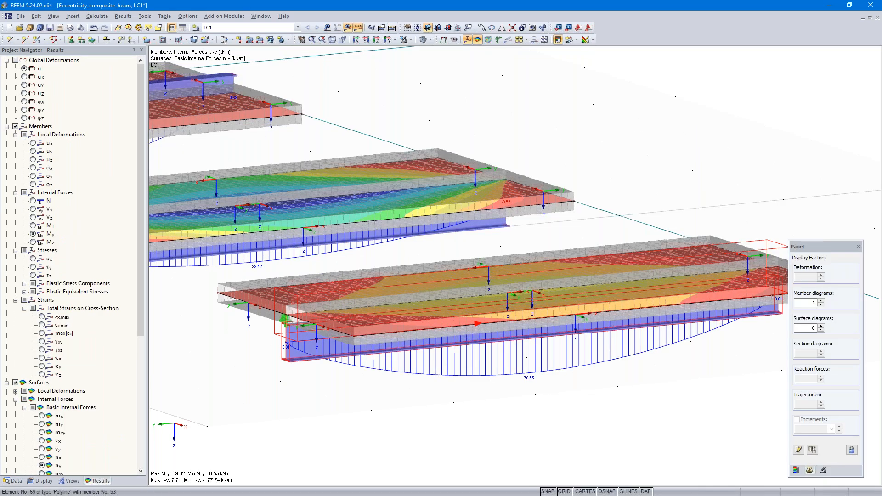
middle_click_drag(367, 340, 445, 339)
scroll(467, 317, "down", 2)
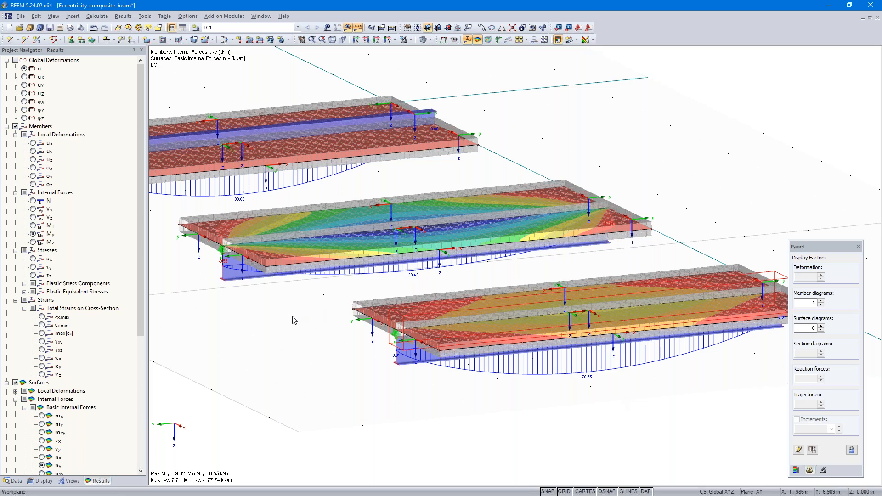
middle_click_drag(316, 314, 348, 320)
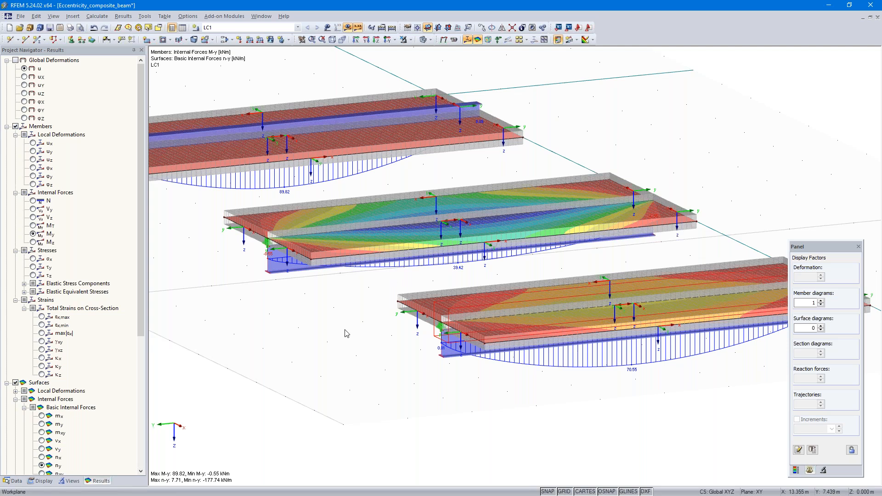
middle_click_drag(346, 333, 366, 345)
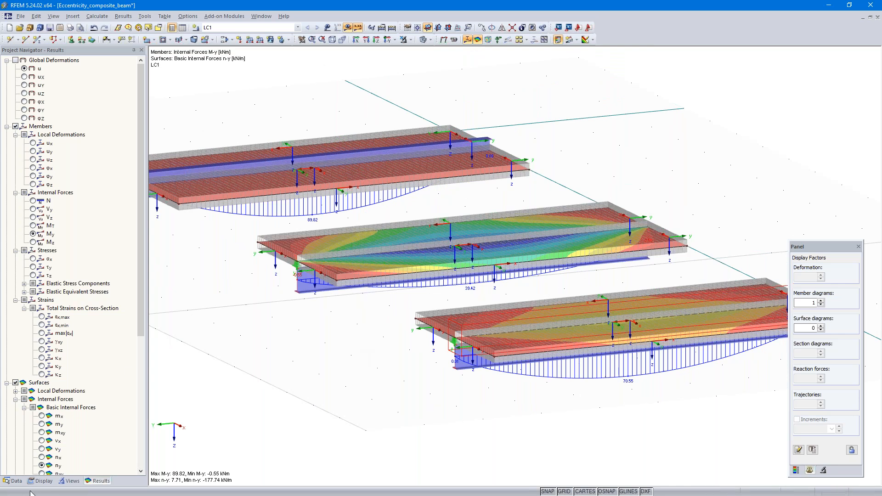
- Switch to the House_CLT model and open its general data
left_click(13, 481)
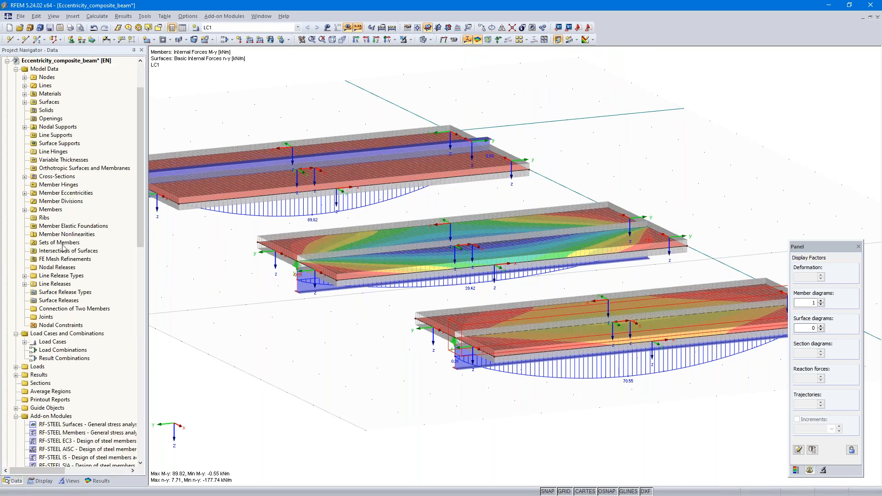
left_click(7, 61)
double_click(46, 127)
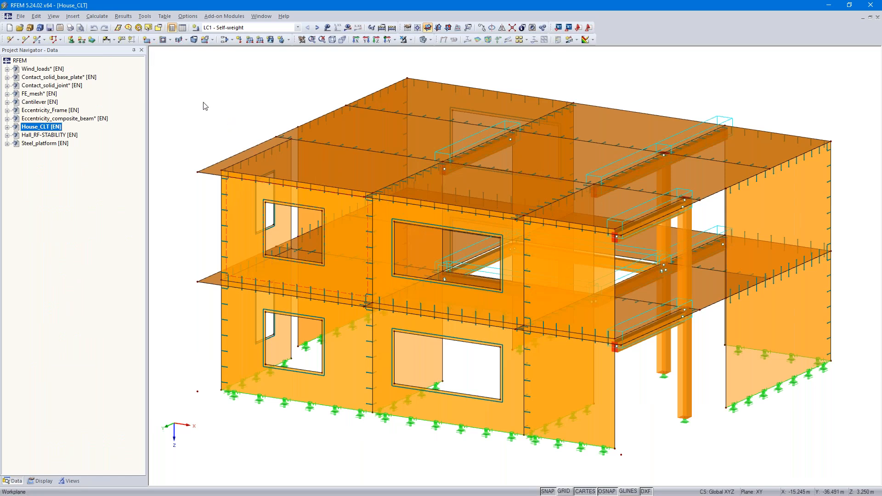
left_click(7, 127)
right_click(37, 64)
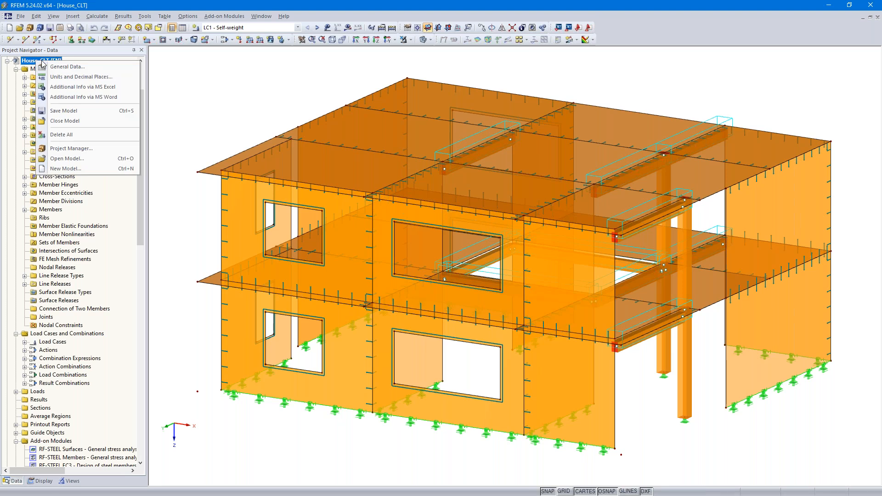
left_click(67, 67)
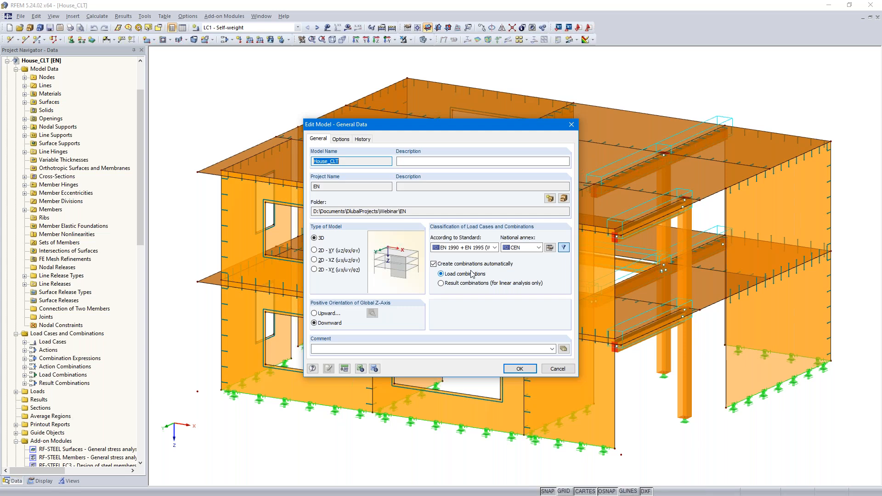
- Try switching the classification standard to EN 1990, cancel the change and review the available standards
left_click(495, 248)
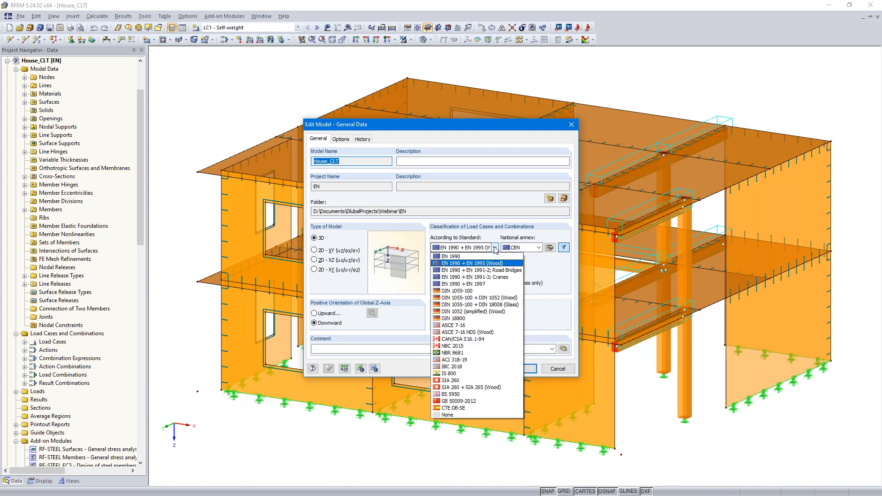
left_click(462, 257)
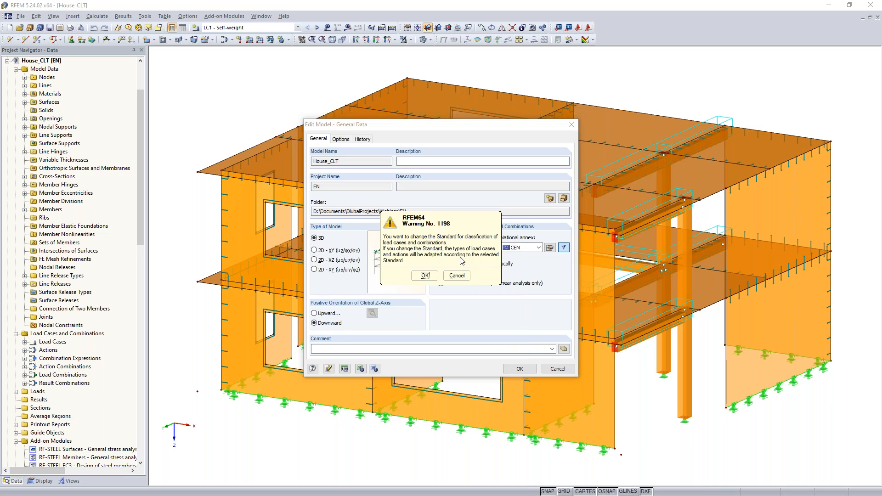
left_click(465, 272)
left_click(495, 248)
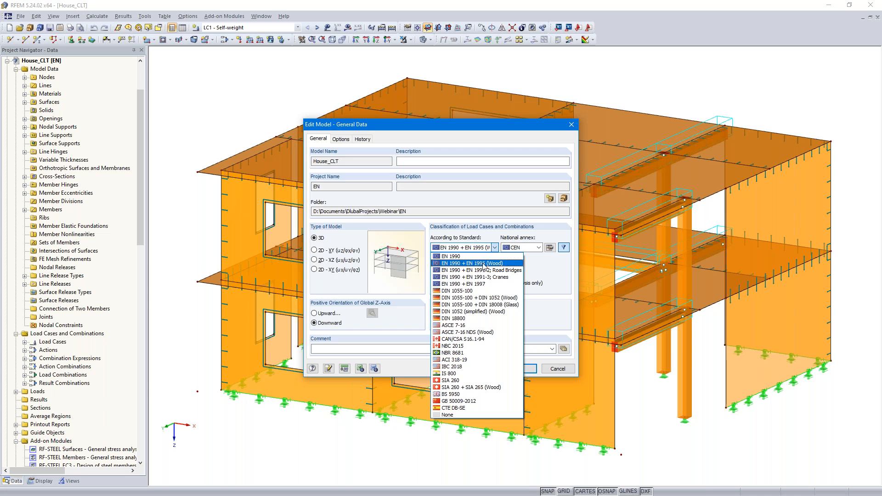
left_click(551, 270)
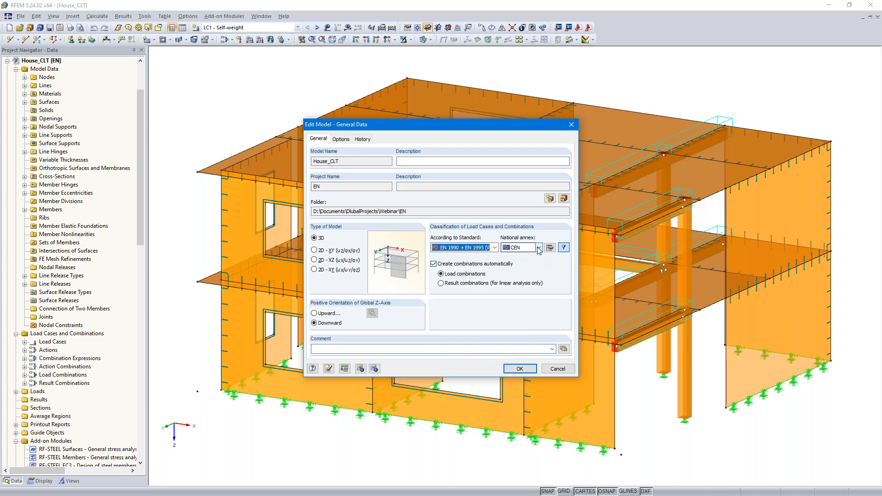
- Review the available national annexes, then examine the CEN partial safety coefficients and the factors of construction
left_click(538, 248)
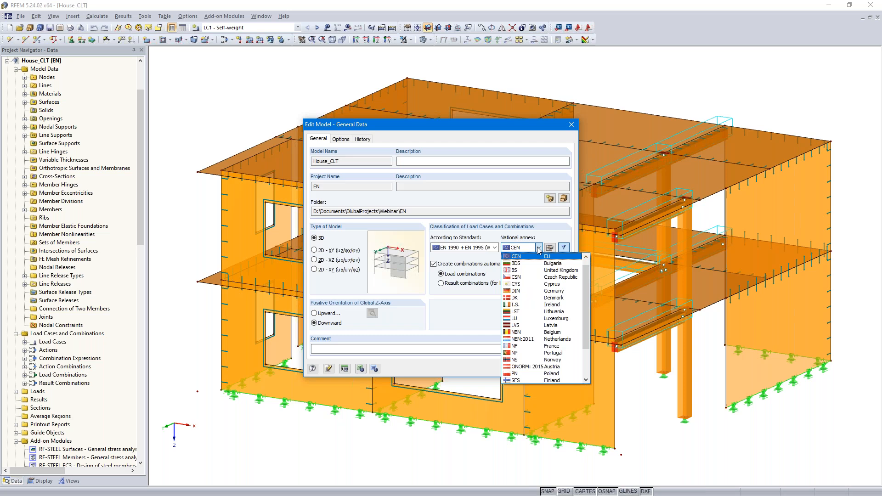
left_click(539, 249)
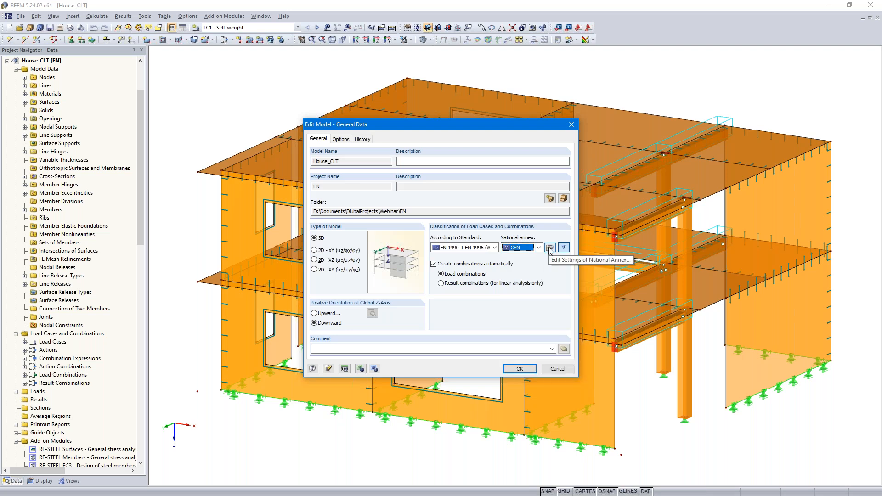
left_click(550, 248)
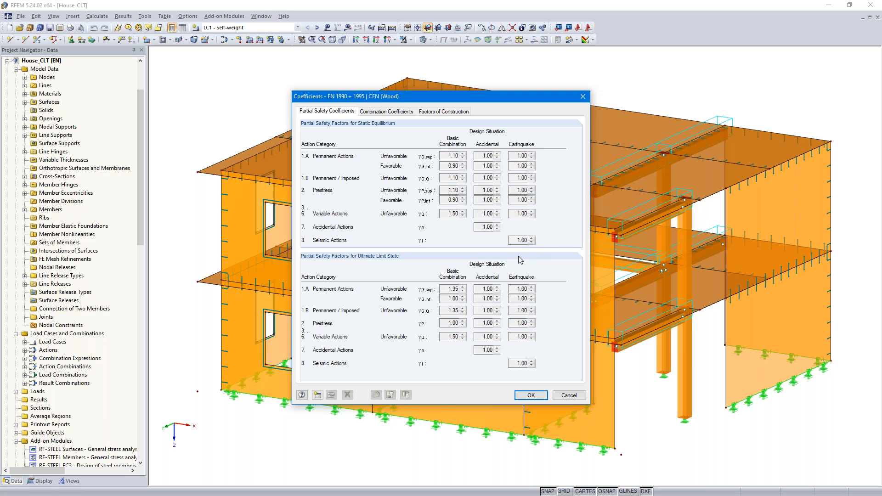
left_click(440, 112)
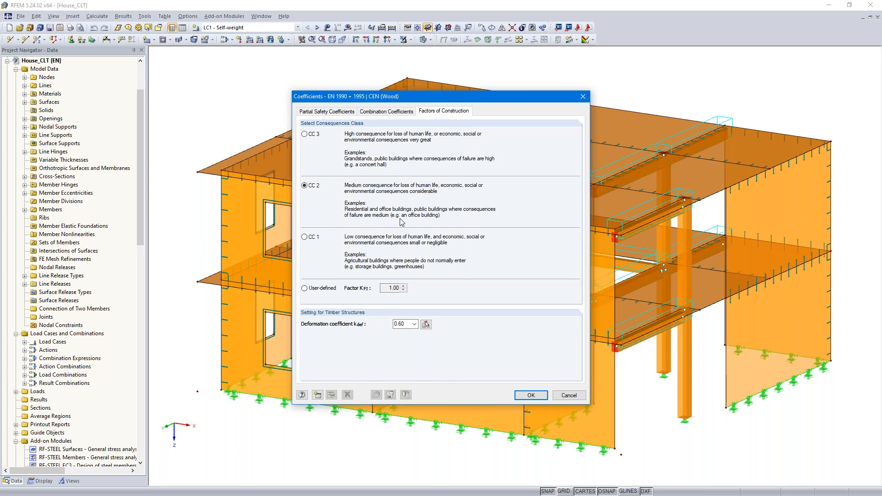
- Review the service classes for the timber deformation coefficient kdef, then cancel the coefficient settings and the general data
left_click(404, 324)
left_click(426, 325)
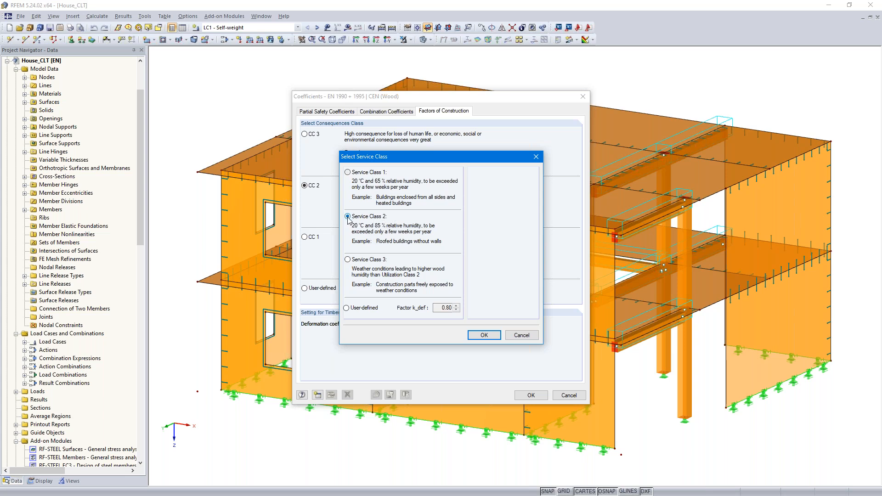
left_click(348, 173)
left_click(520, 334)
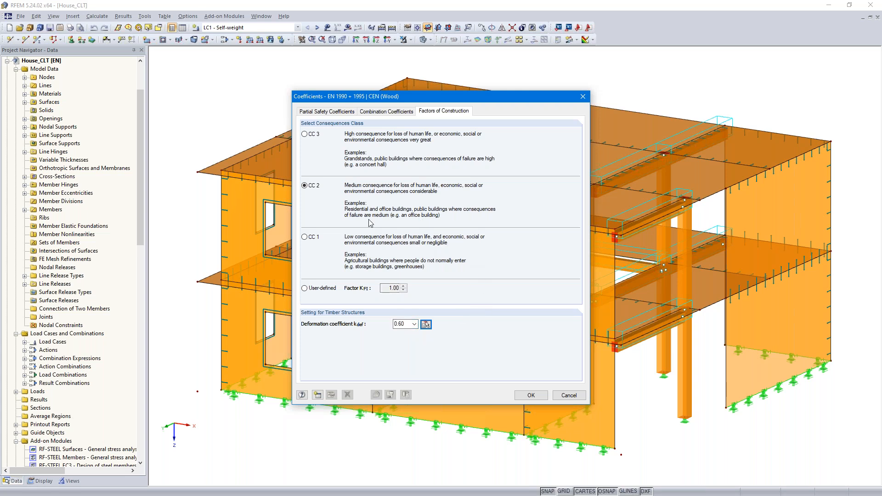
left_click(570, 396)
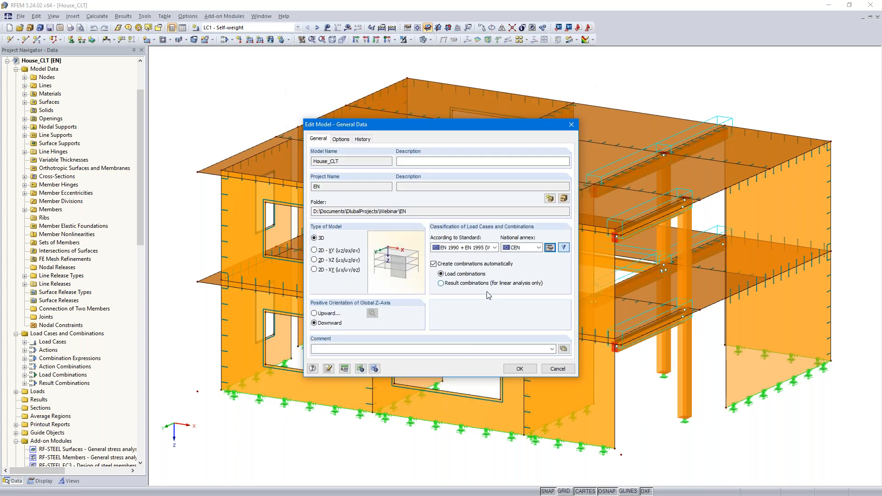
left_click(550, 367)
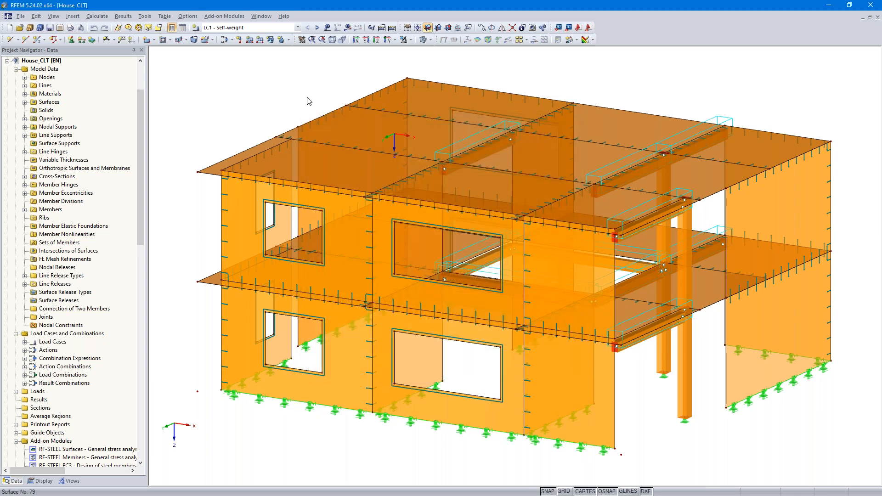
- Examine the ULS combination expression and its factors of construction in the load cases and combinations, then cancel
left_click(224, 40)
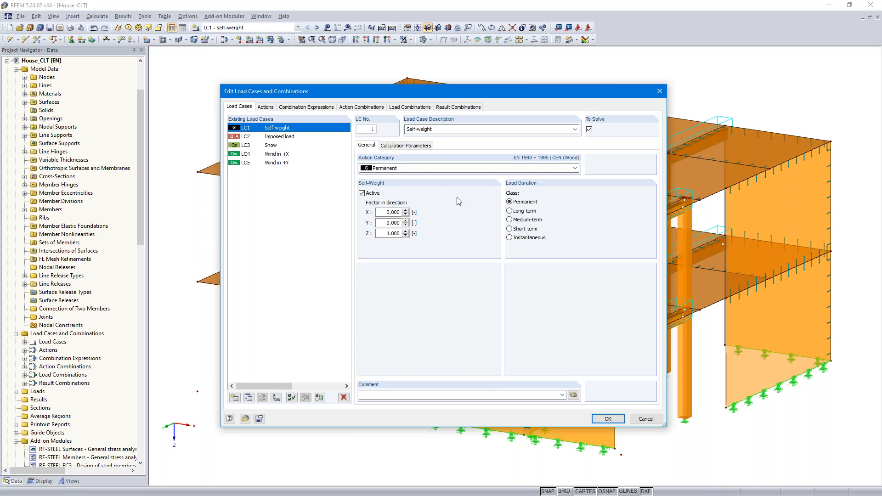
left_click(310, 111)
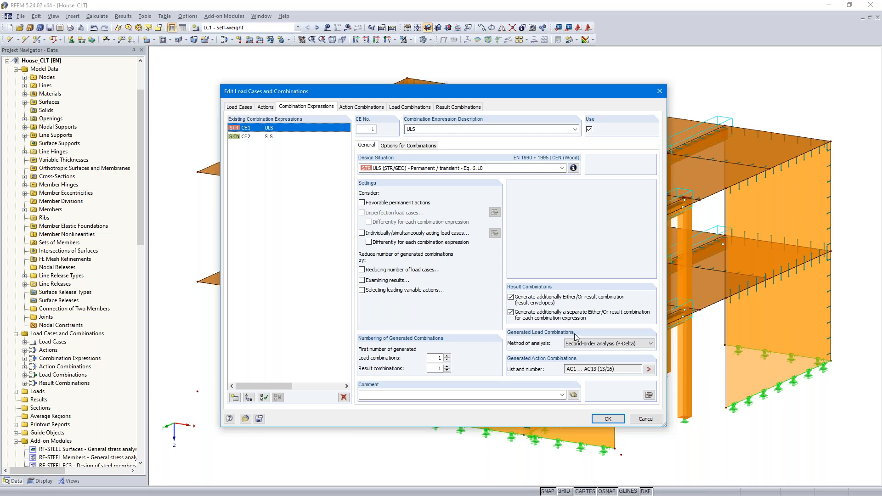
left_click(648, 395)
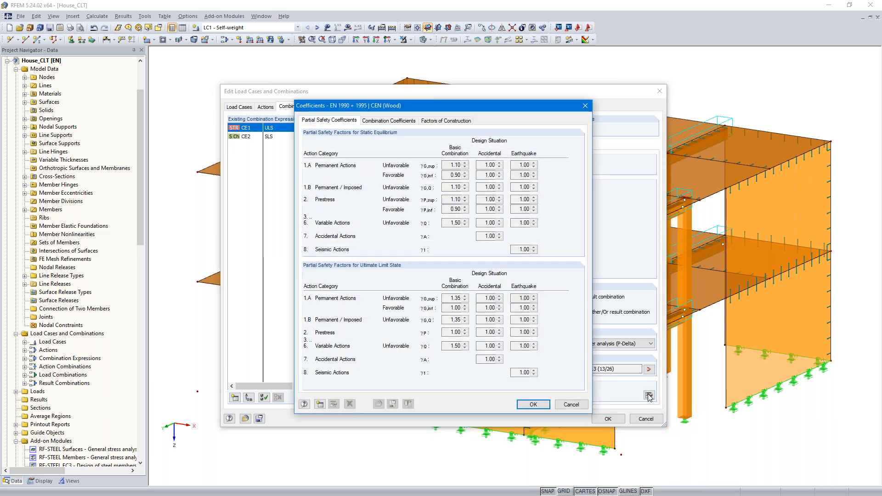
left_click(445, 121)
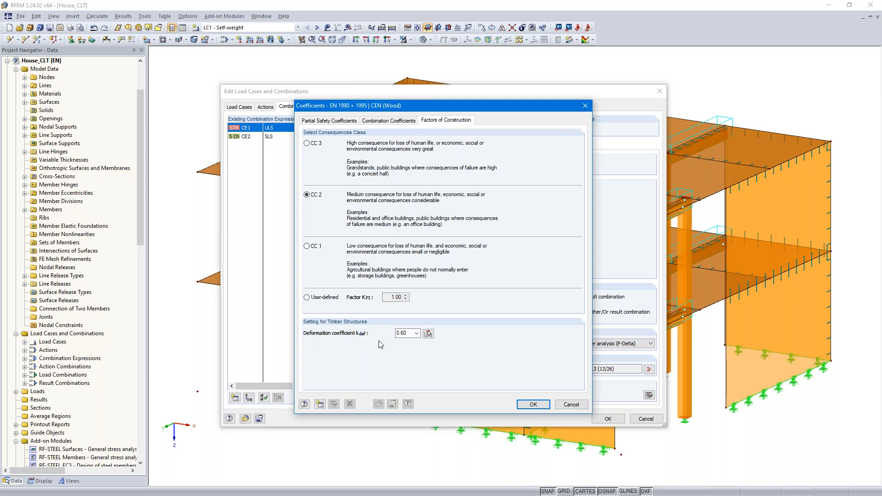
left_click(572, 404)
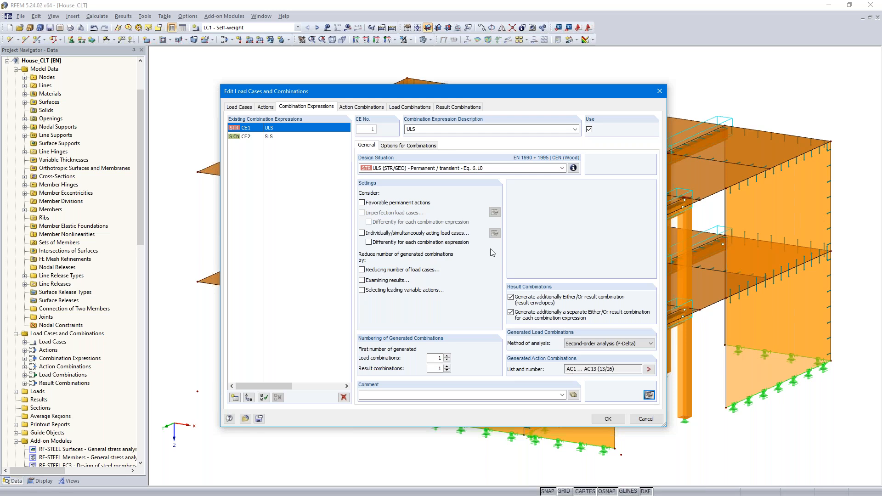
left_click(646, 419)
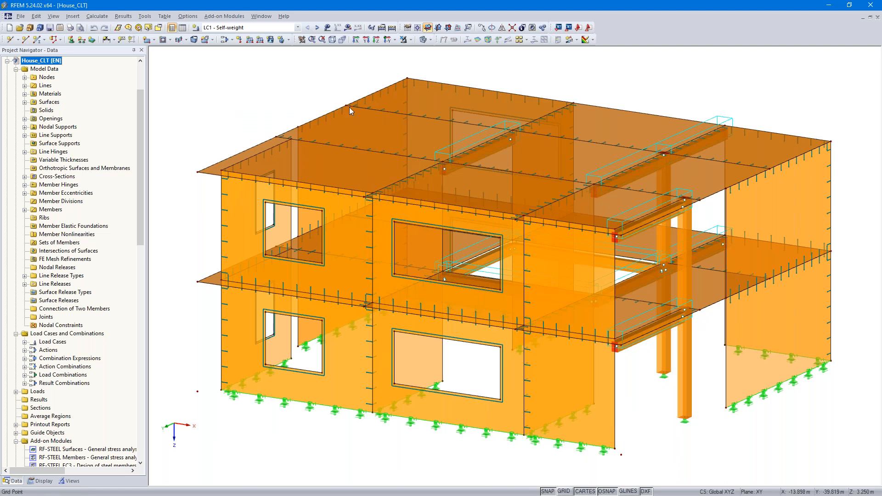
- Examine the line hinges along the joints between the roof and wall surfaces of the house
scroll(355, 165, "up", 2)
scroll(354, 164, "up", 3)
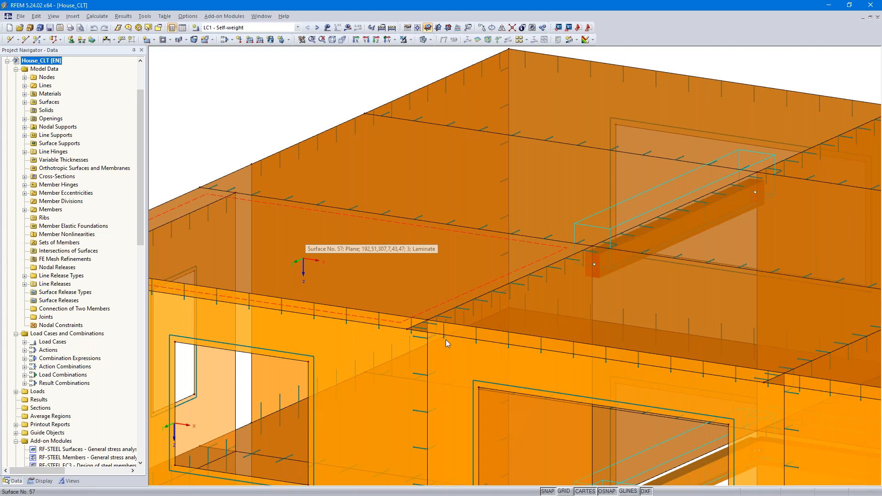
scroll(435, 388, "up", 5)
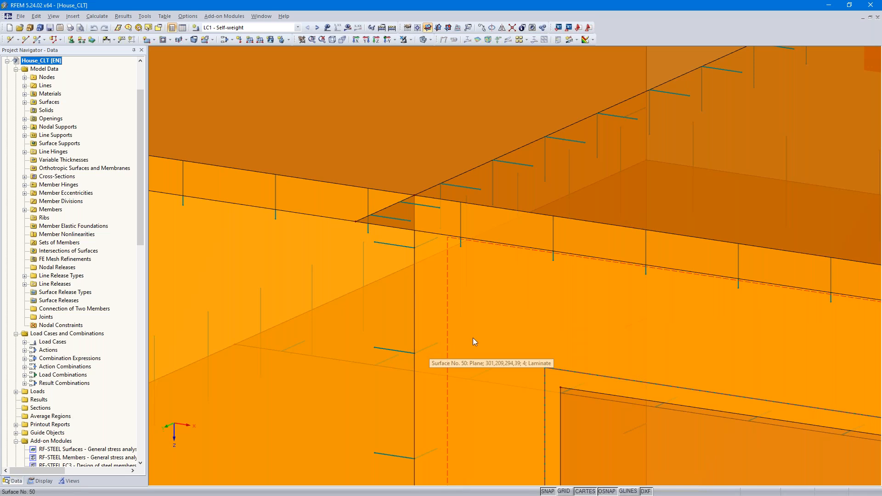
scroll(473, 341, "down", 4)
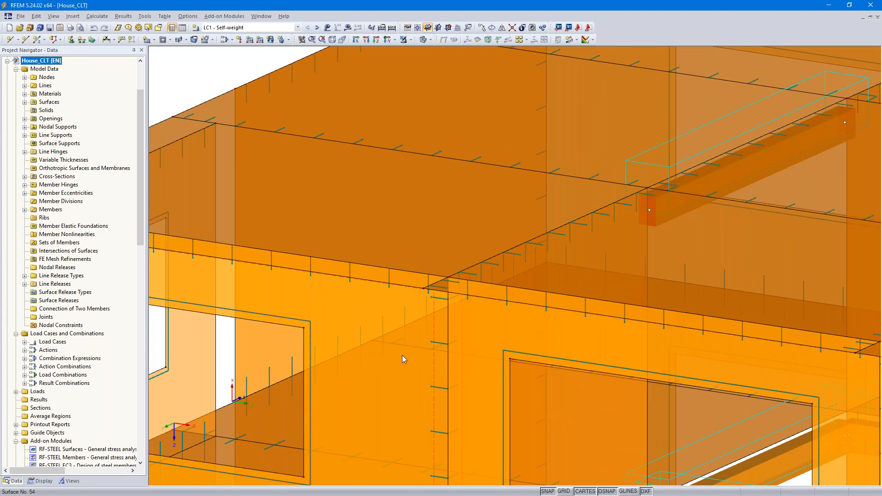
scroll(398, 352, "down", 3)
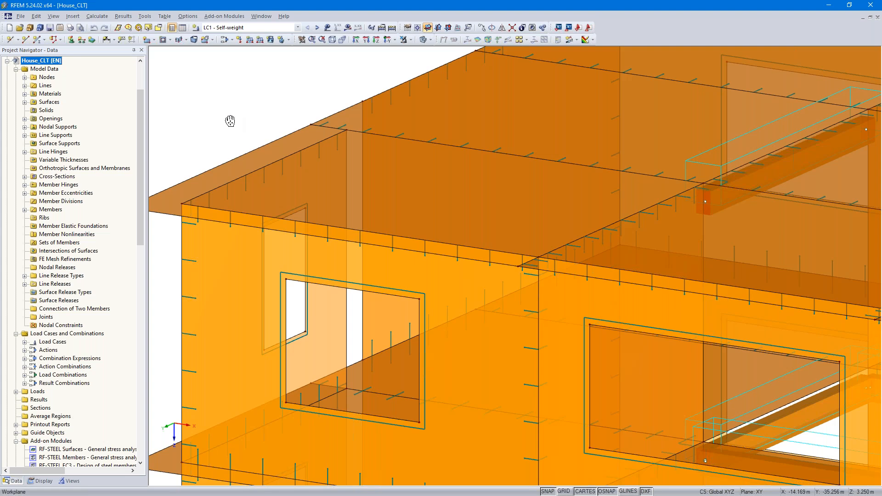
- Review the global calculation parameters of the CLT house, including the equation method and plate bending theory, then cancel
scroll(244, 120, "up", 3)
middle_click_drag(246, 114, 247, 172)
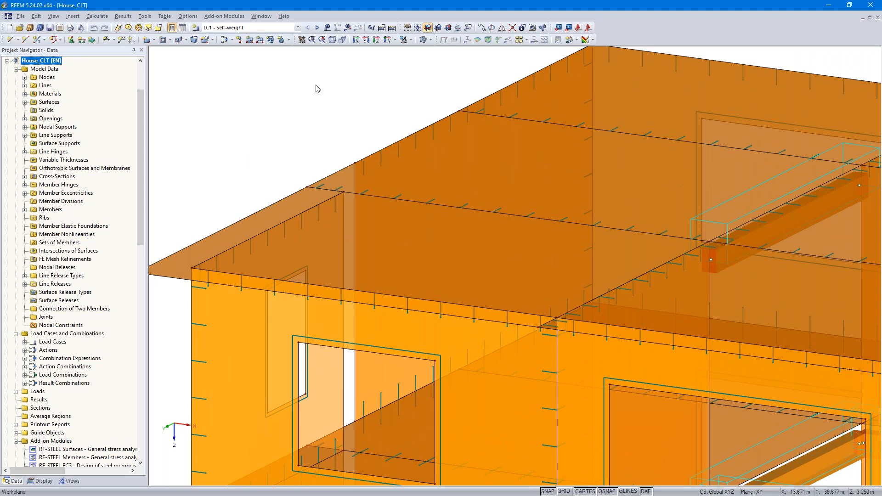
left_click(382, 28)
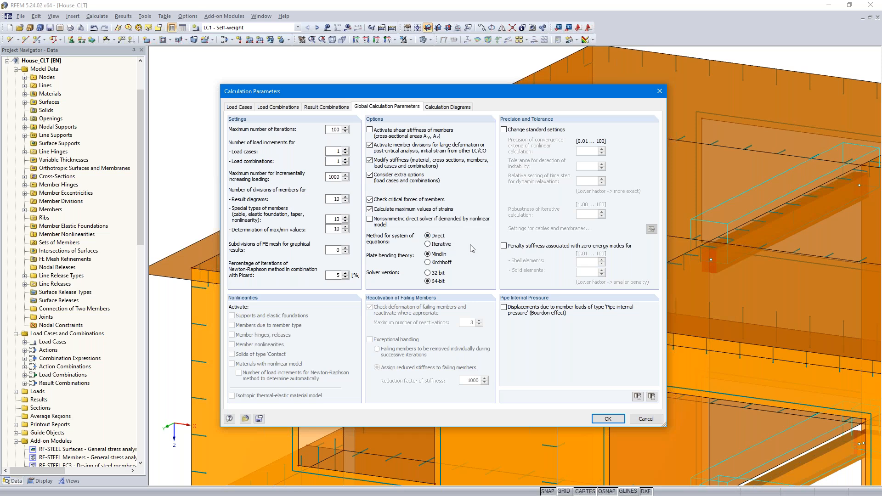
left_click(645, 419)
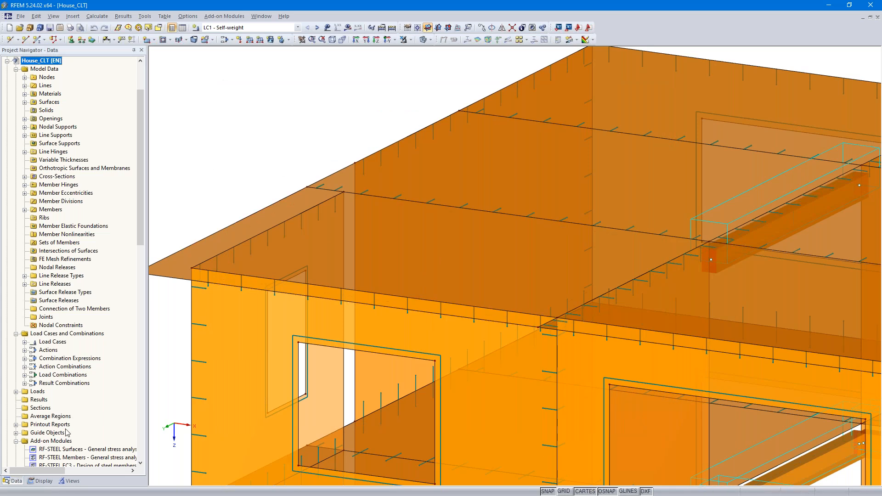
- Switch to the Steel_structure model in RSTAB, try to calculate load case LC1, and close the calculation messages
left_click(8, 62)
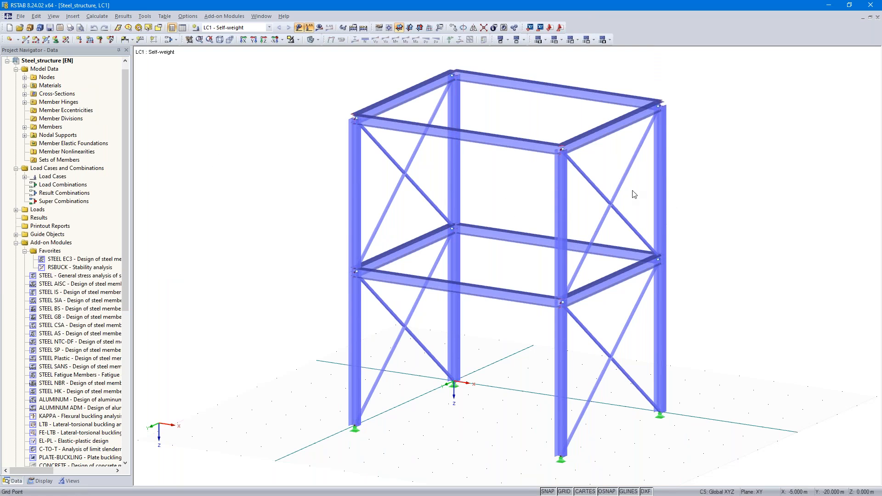
mouse_move(604, 194)
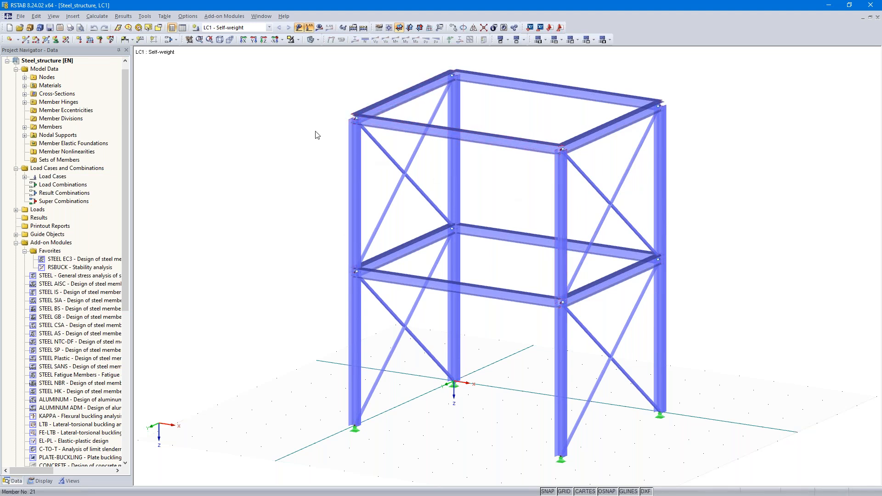
left_click(319, 28)
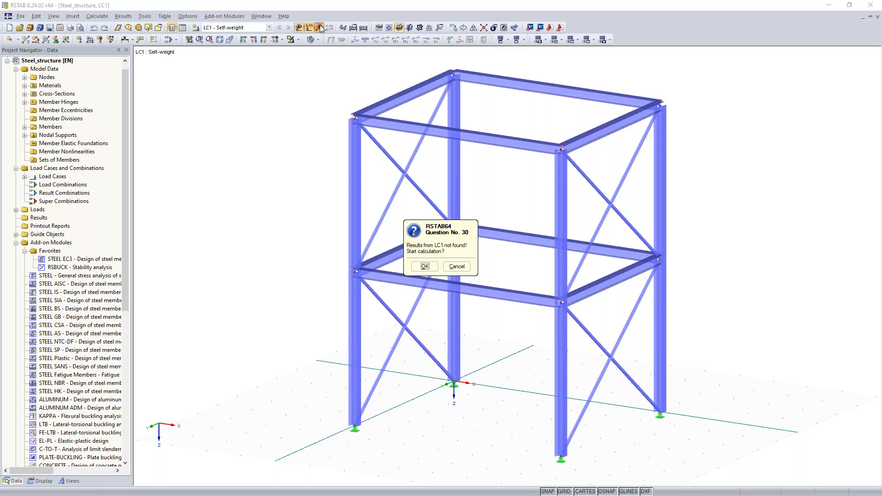
left_click(424, 267)
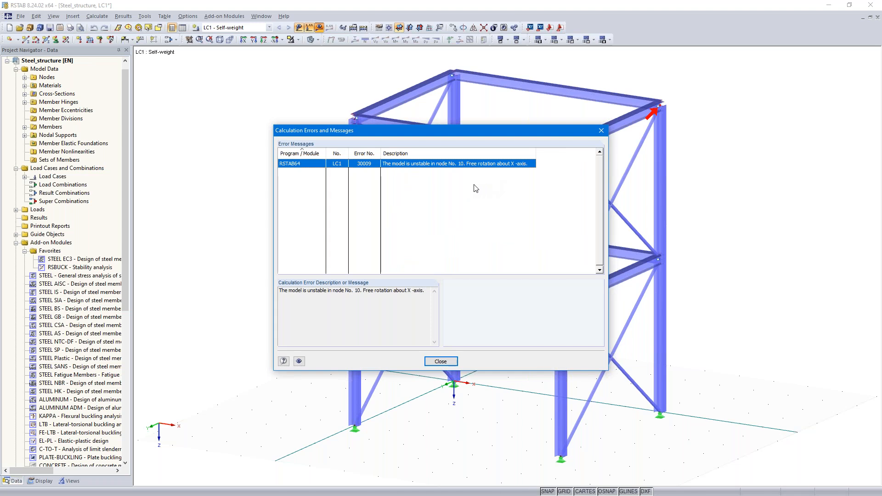
left_click(601, 132)
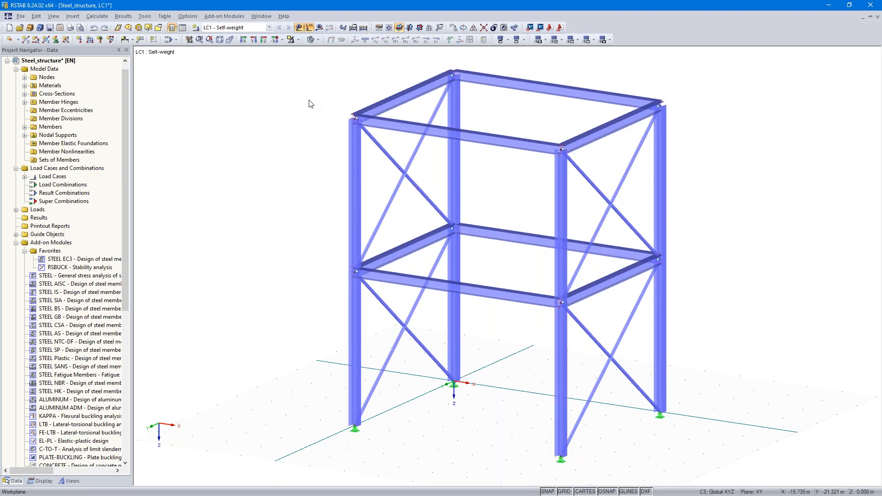
- Activate exceptional handling in the global calculation parameters, with failing members removed individually during successive iterations
left_click(243, 39)
left_click(354, 28)
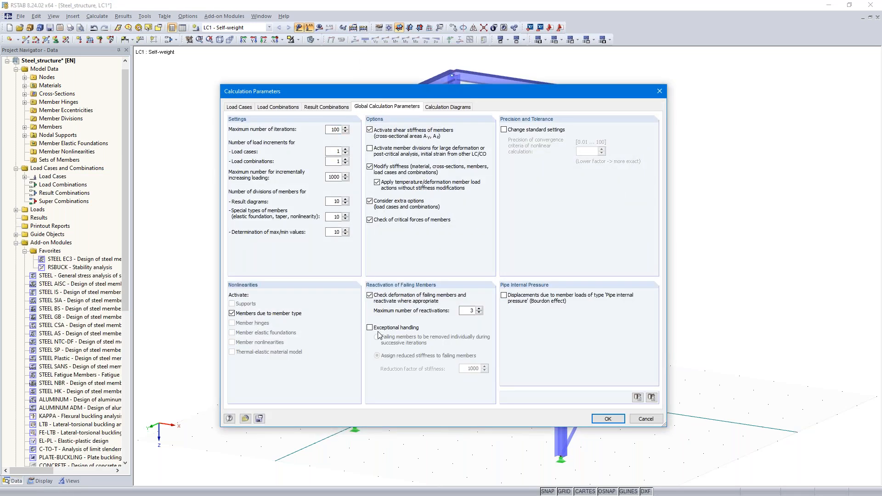
left_click(370, 328)
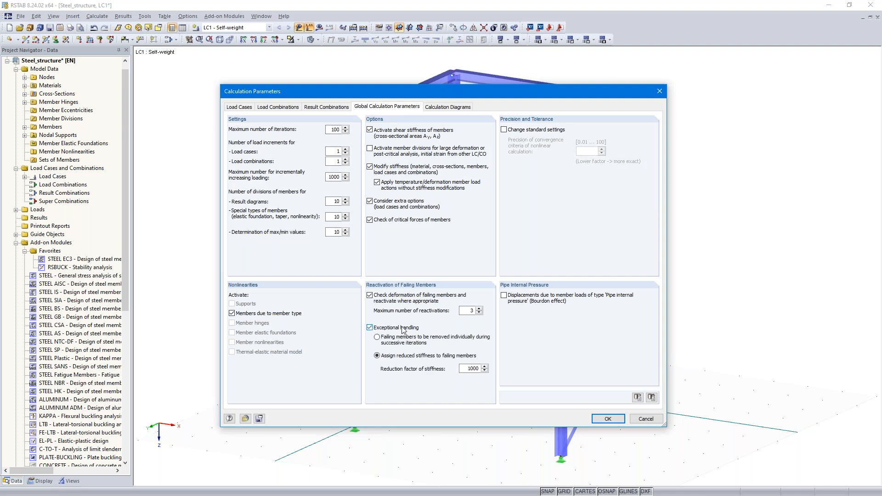
left_click(377, 338)
left_click(608, 419)
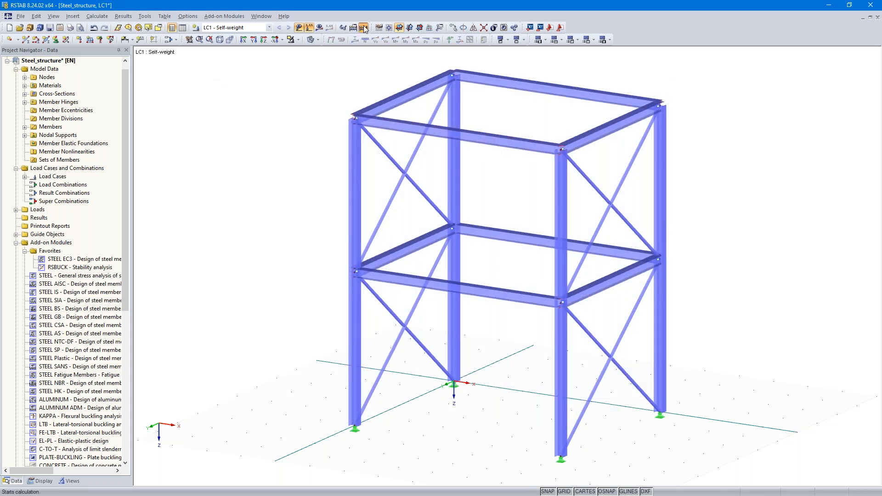
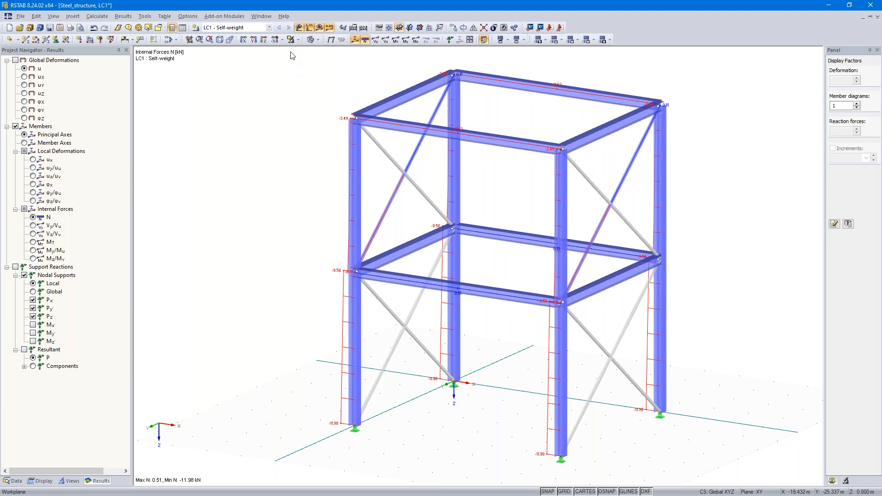
- Set the exceptional handling to assign reduced stiffness to failing members, accepting deletion of the existing results
left_click(353, 28)
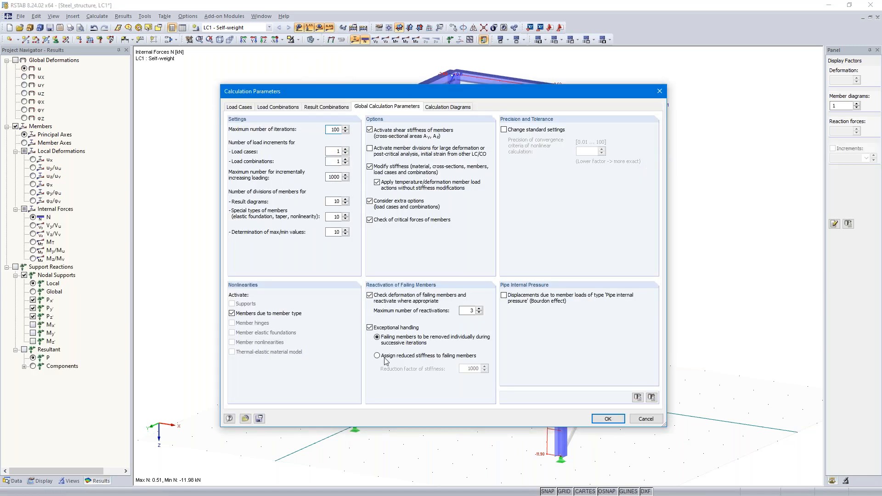
left_click(377, 356)
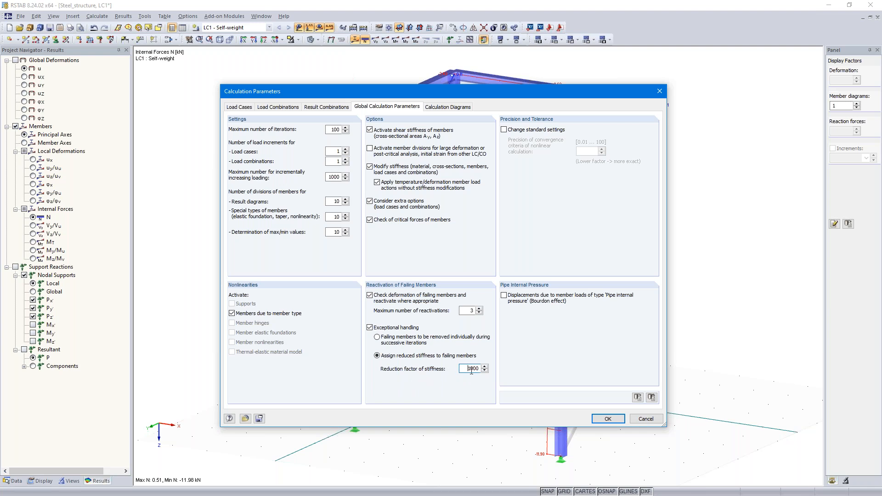
left_click(608, 418)
left_click(427, 279)
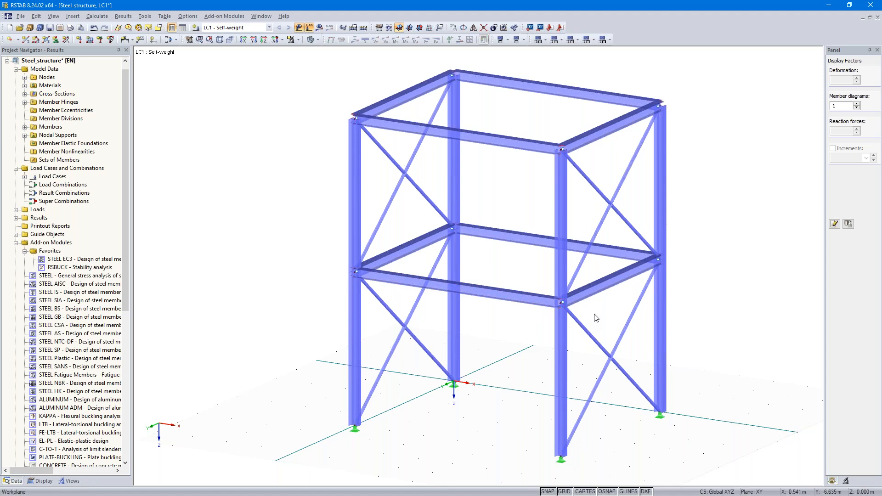
- Recalculate LC1 and examine the axial force distribution of an upper-storey diagonal in its result diagram
left_click(319, 27)
left_click(422, 267)
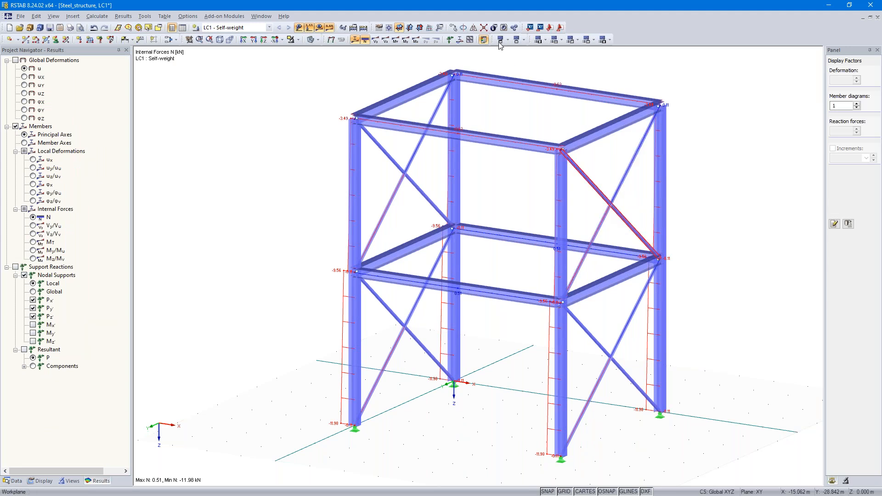
left_click(459, 41)
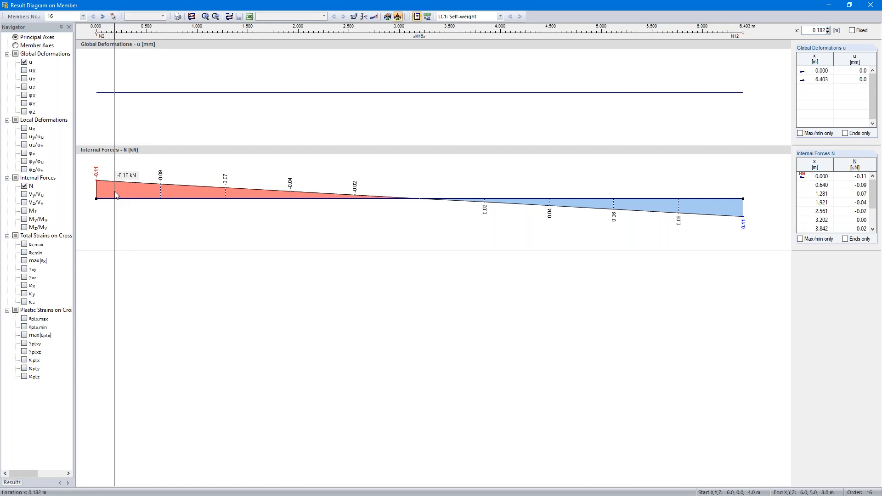
left_click(871, 5)
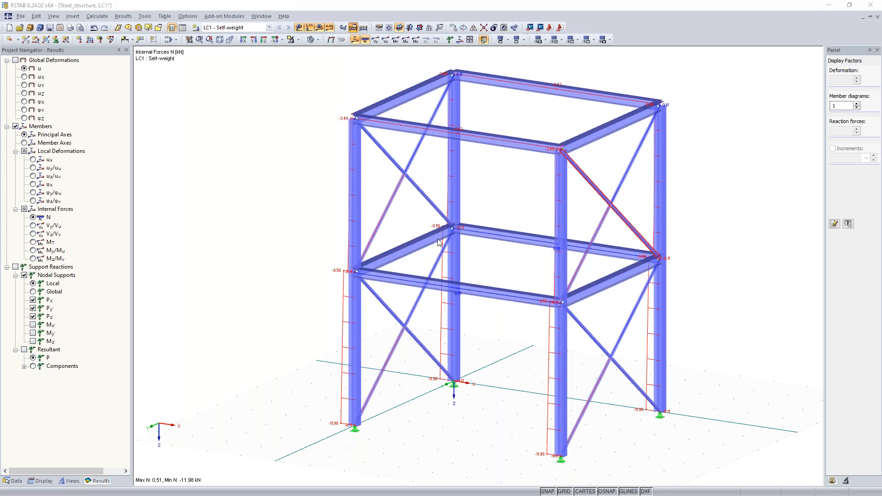
- Deactivate the exceptional handling of failing members in the global calculation parameters, accepting deletion of the results
left_click(370, 328)
left_click(608, 418)
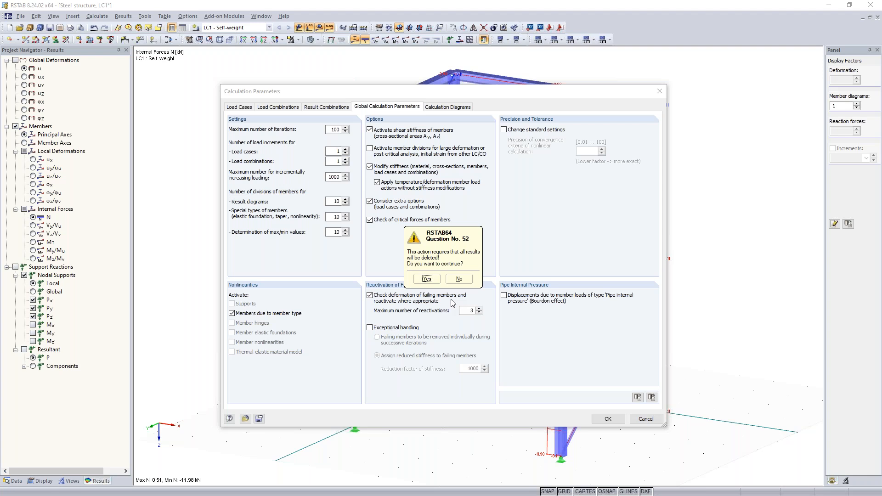
left_click(425, 278)
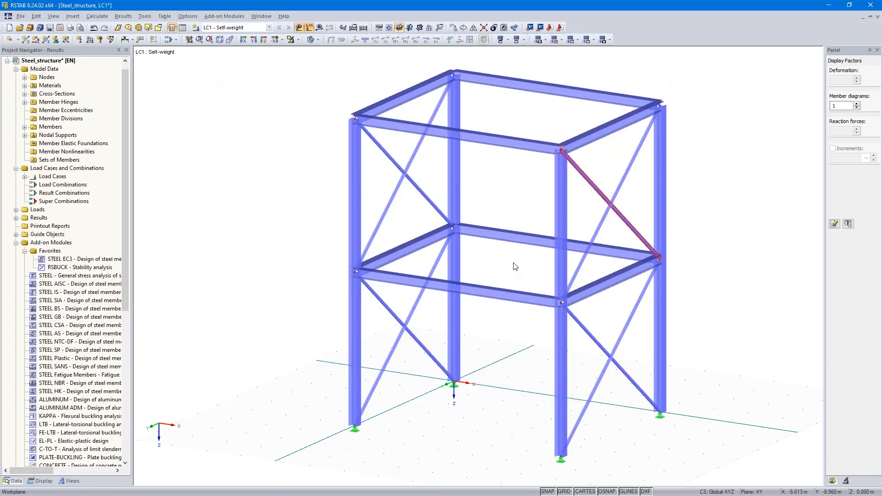
- Apply horizontal nodal loads of 0.1 kN in the Y direction to the two top corner nodes on one side of the frame
middle_click_drag(661, 220, 505, 223, "ctrl")
middle_click_drag(607, 222, 496, 236)
scroll(511, 201, "up", 3)
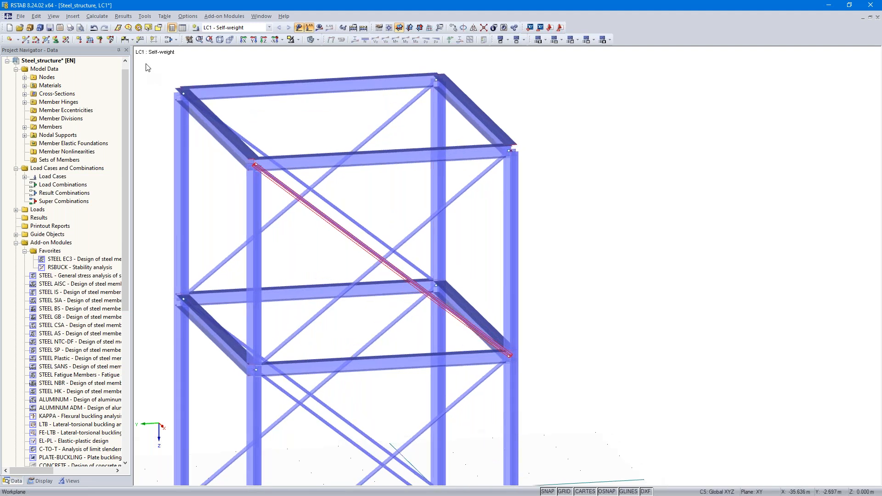
double_click(384, 156)
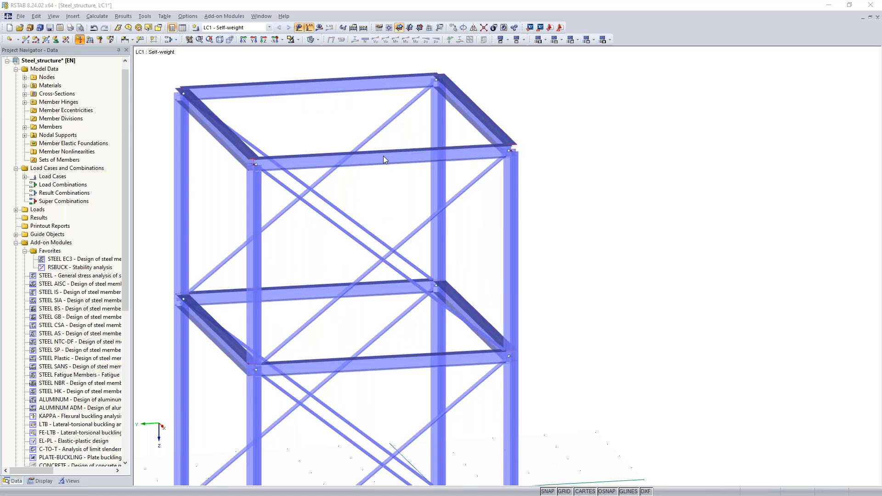
left_click_drag(296, 212, 336, 211)
type("0.1")
left_click(558, 390)
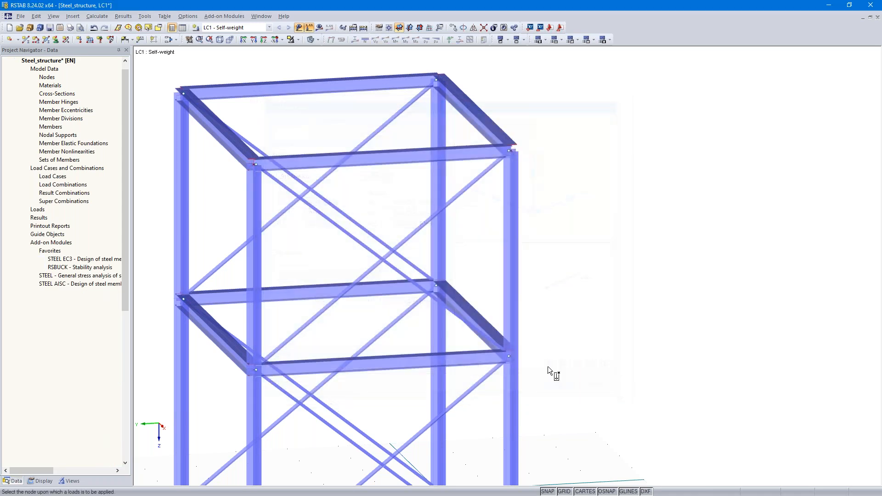
left_click(510, 151)
left_click(436, 80)
- Calculate LC1 with the horizontal nodal loads and inspect the axial forces and failed diagonals from the side
left_click(320, 28)
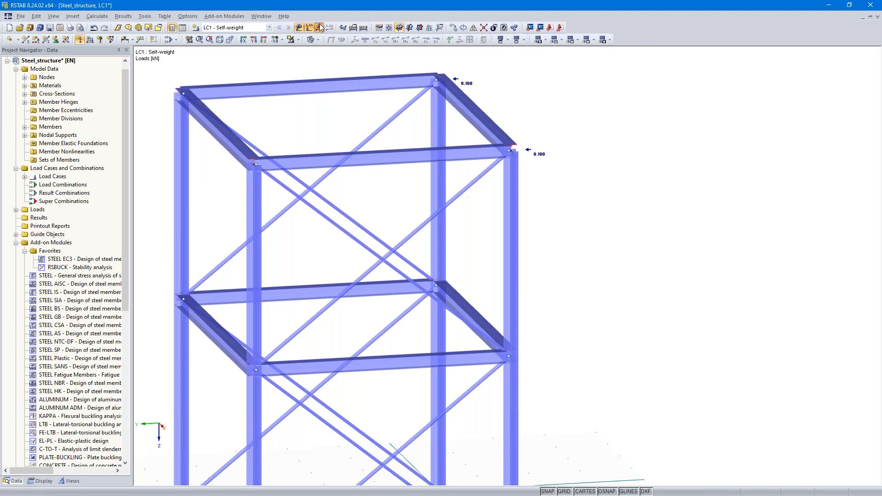
left_click(422, 266)
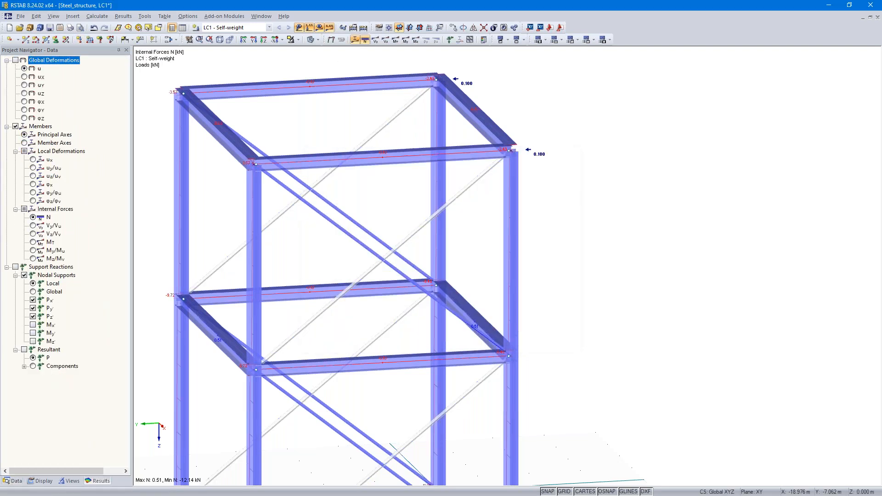
middle_click_drag(613, 309, 518, 282, "ctrl")
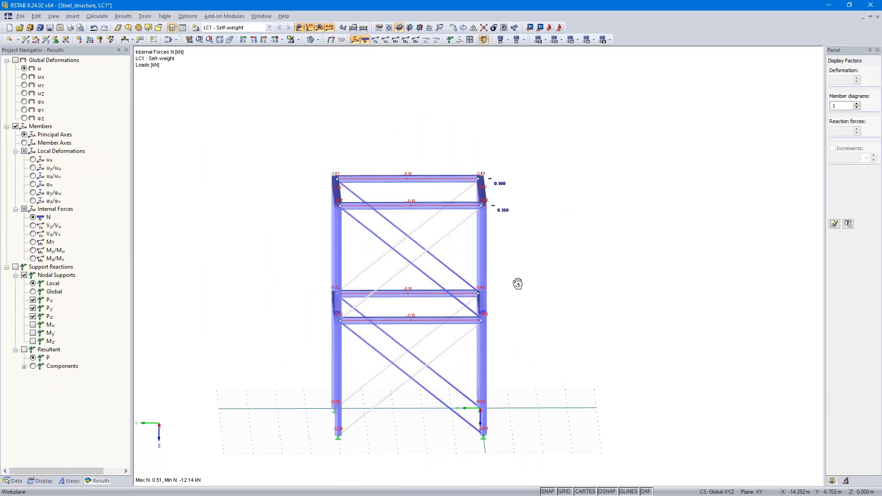
- Delete both horizontal nodal loads at the top of the frame
scroll(526, 238, "up", 5)
left_click_drag(504, 79, 445, 202)
key("Delete")
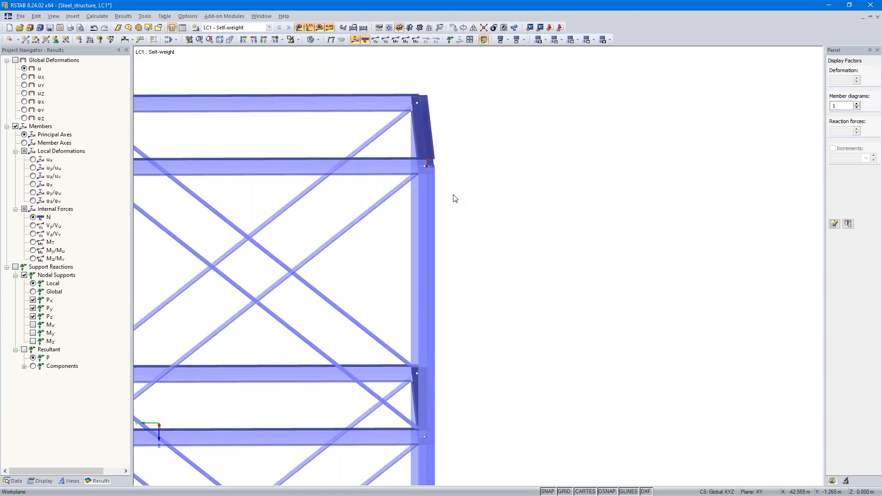
- Apply an initial prestress of 1 kN to the crossed diagonal members in both storeys and calculate LC1
scroll(476, 285, "down", 6)
scroll(475, 285, "up", 7)
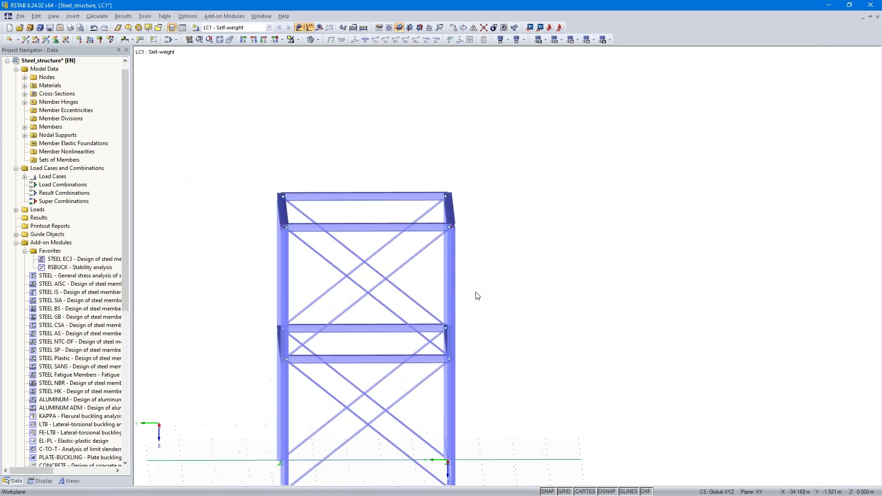
middle_click_drag(500, 288, 543, 240)
scroll(567, 251, "up", 3)
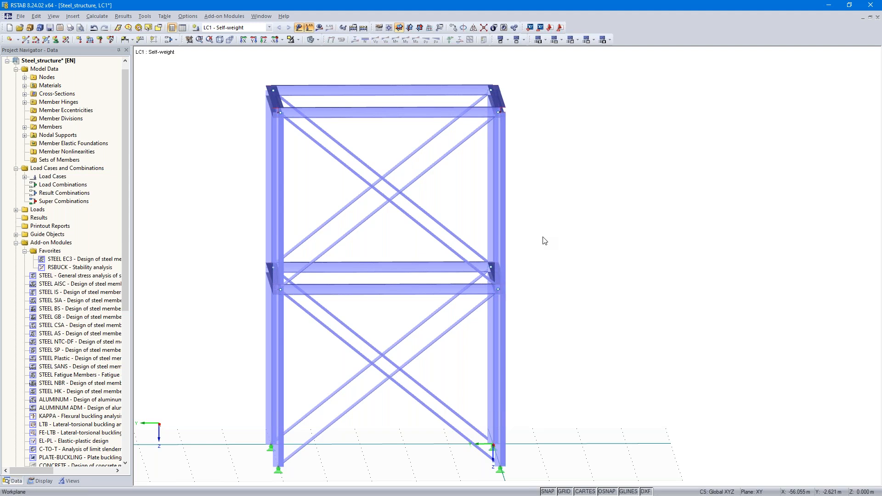
left_click(90, 40)
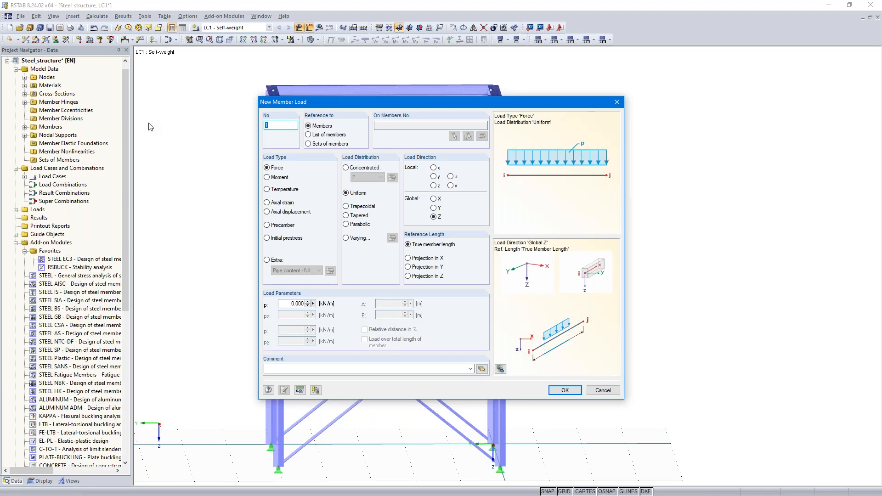
left_click(267, 239)
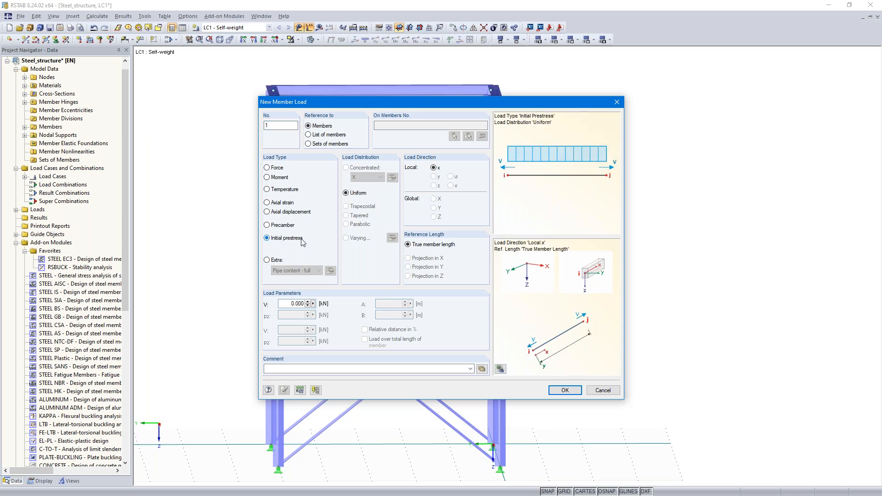
double_click(297, 303)
type("1")
left_click(564, 390)
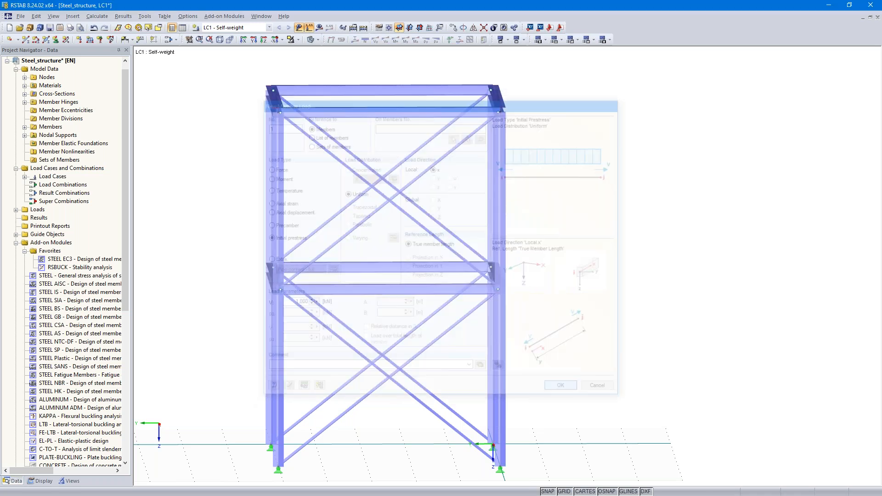
left_click_drag(380, 137, 350, 242)
left_click_drag(397, 320, 359, 407)
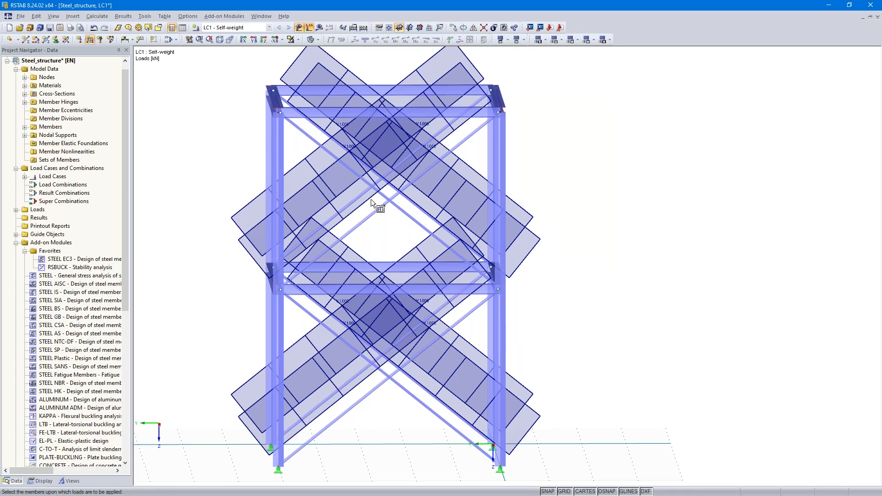
left_click(319, 28)
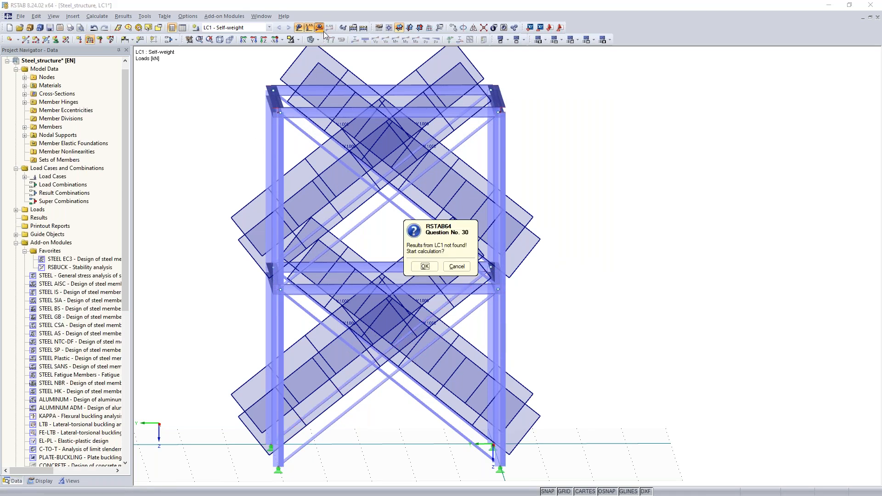
left_click(424, 267)
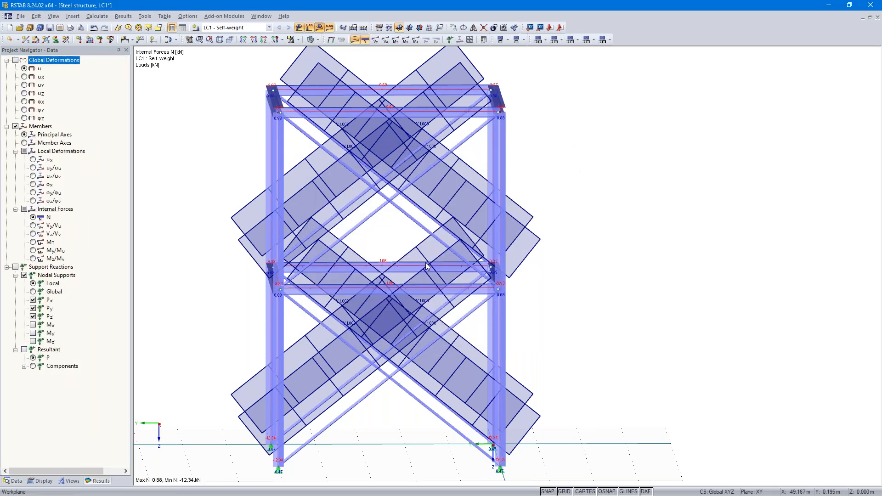
- Switch to the Hall_RF-STABILITY model in RFEM and display the LC1 self-weight loads on the hall
middle_click_drag(201, 313, 315, 315, "ctrl")
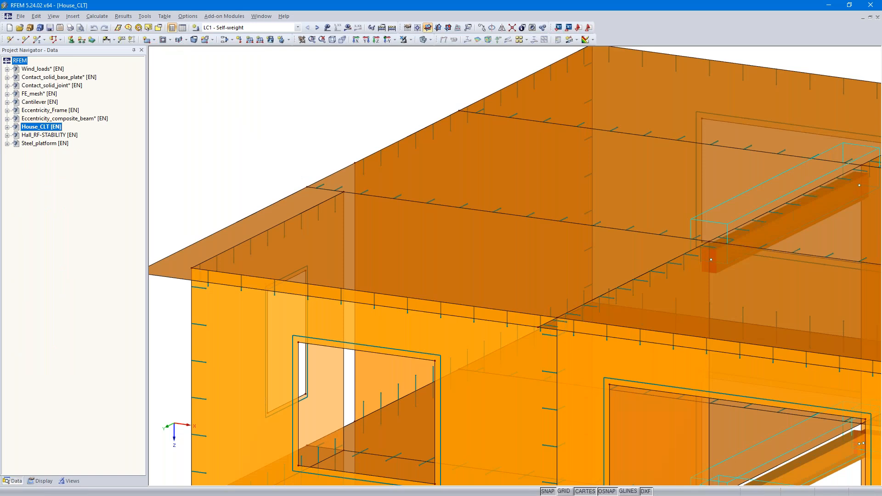
double_click(60, 135)
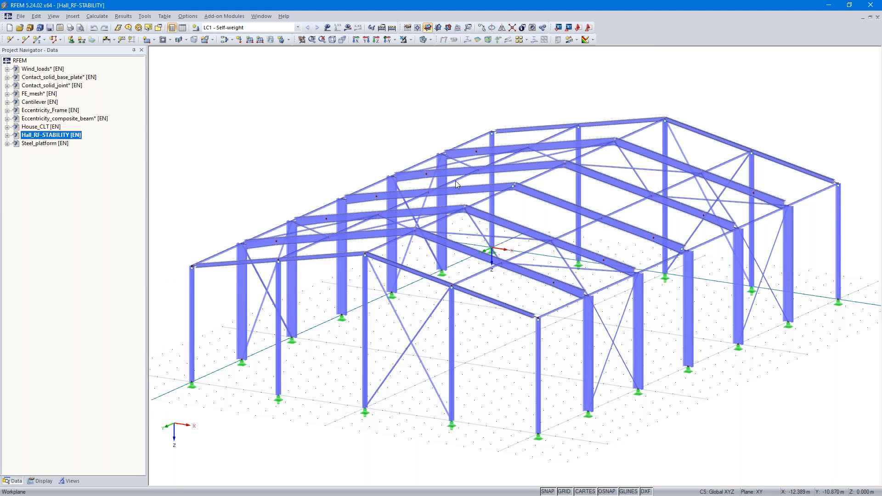
mouse_move(344, 143)
middle_mouse_down("ctrl")
mouse_move(333, 148)
mouse_move(344, 122)
mouse_move(335, 153)
middle_mouse_up("ctrl")
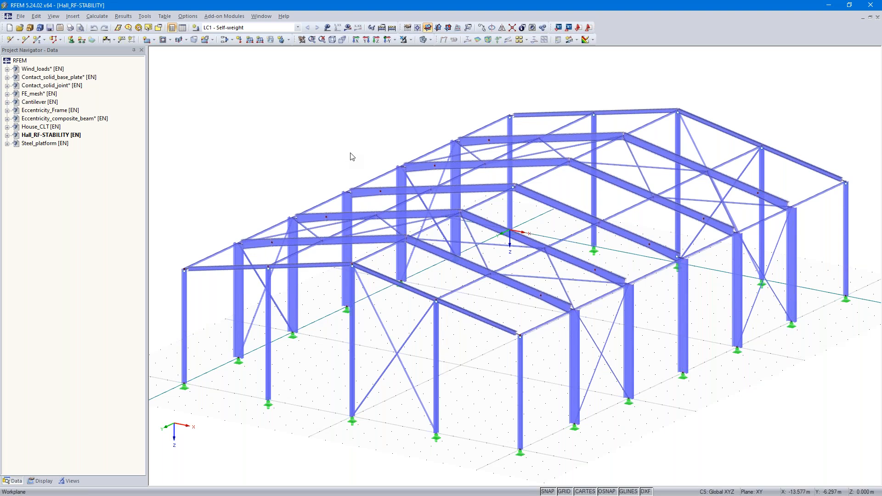
left_click(328, 28)
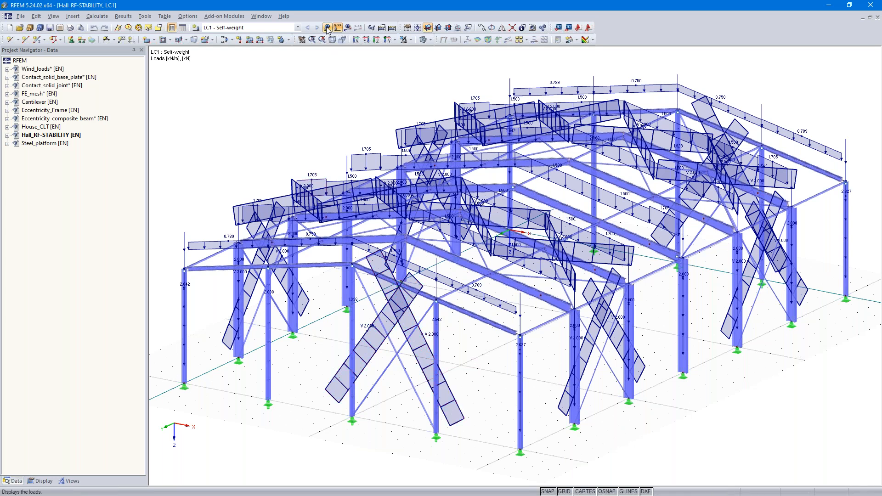
- Run the LC1 calculation of the hall and read the calculation error description
left_click(348, 28)
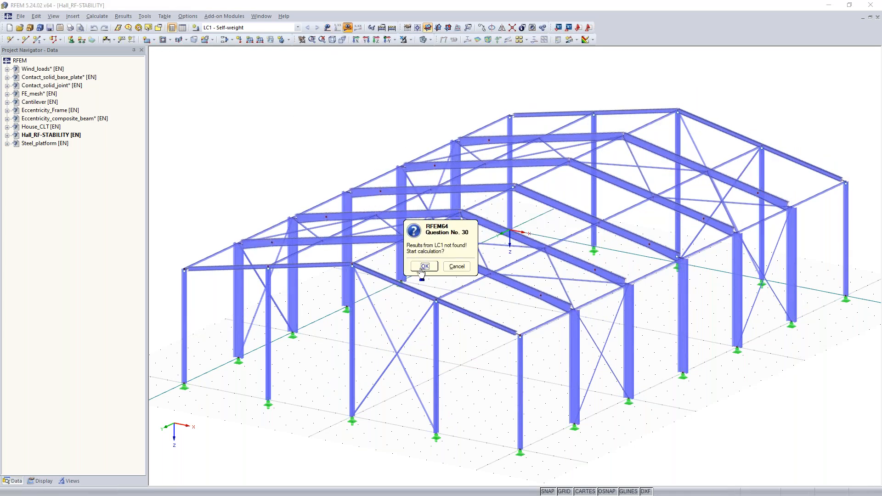
left_click(426, 265)
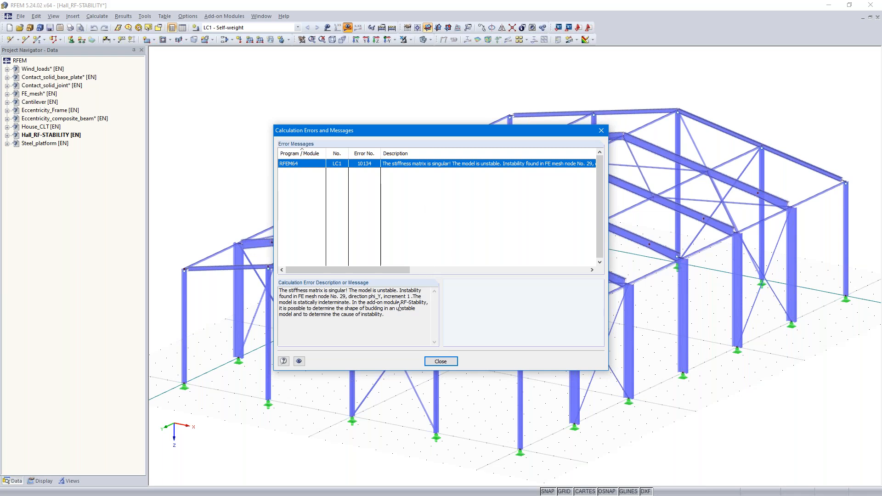
left_click(444, 363)
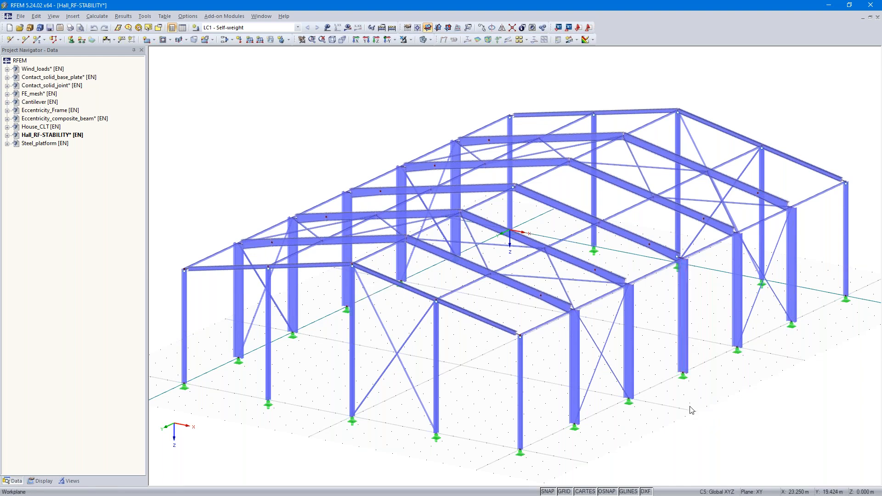
- Run the model check for identical nodes and repeat it with a different tolerance
left_click(145, 17)
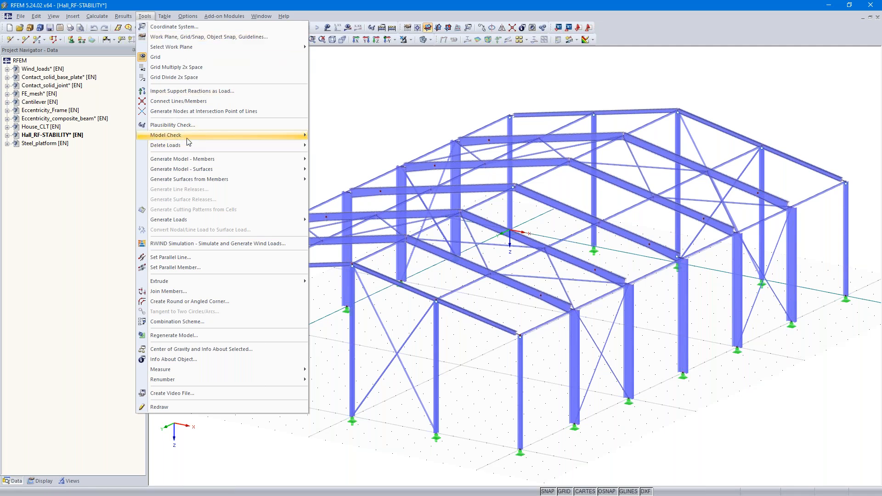
mouse_move(188, 139)
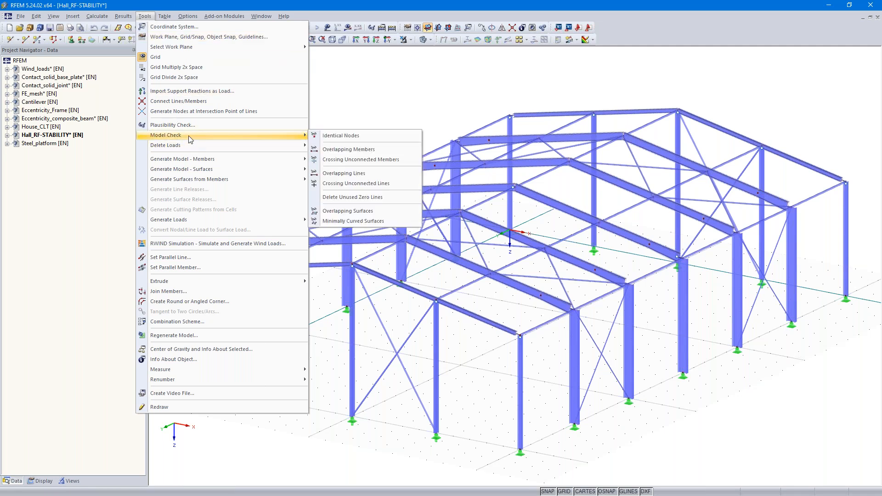
left_click(350, 136)
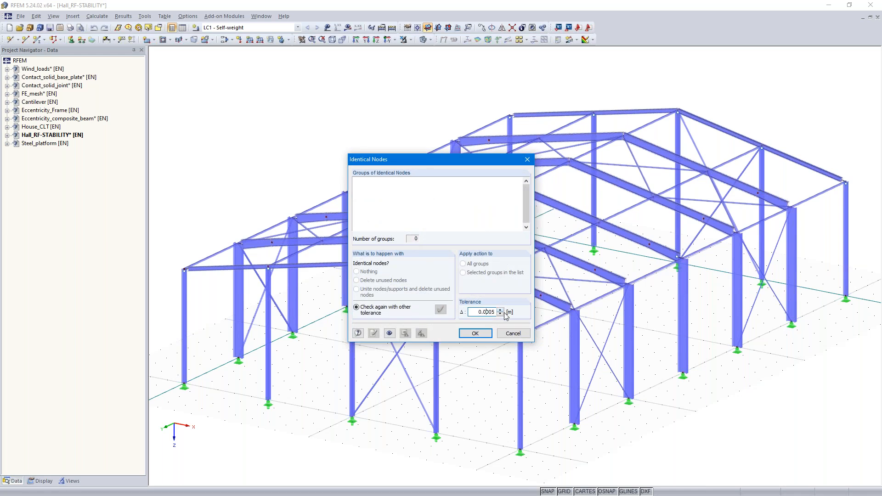
key("BackSpace")
left_click(440, 311)
left_click(513, 334)
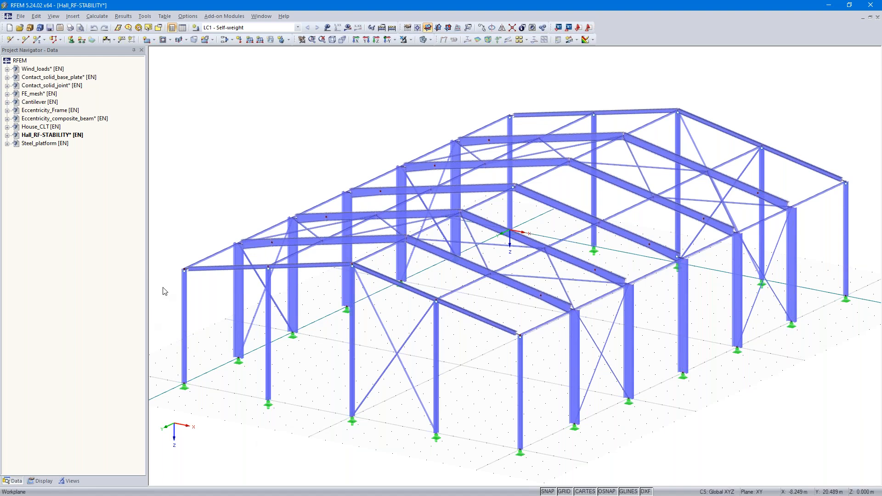
- Run an RF-STABILITY analysis for LC1 with the option to determine the eigenvector for an unstable model
left_click(227, 17)
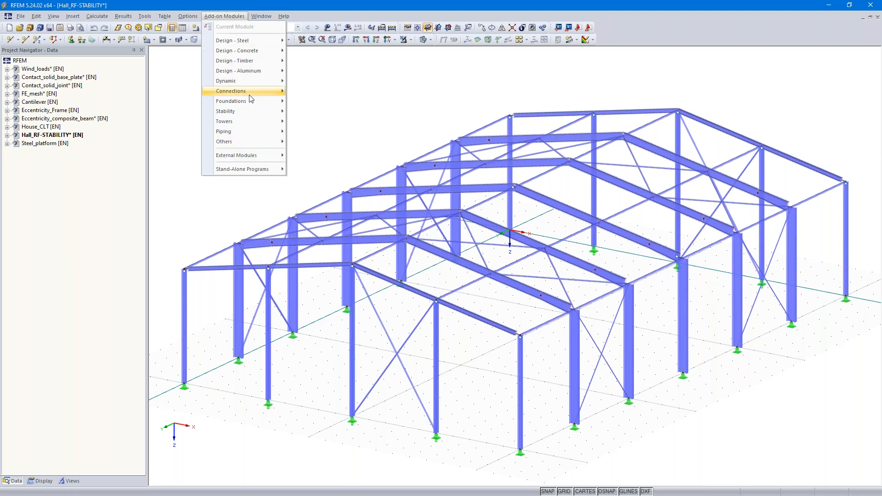
mouse_move(260, 111)
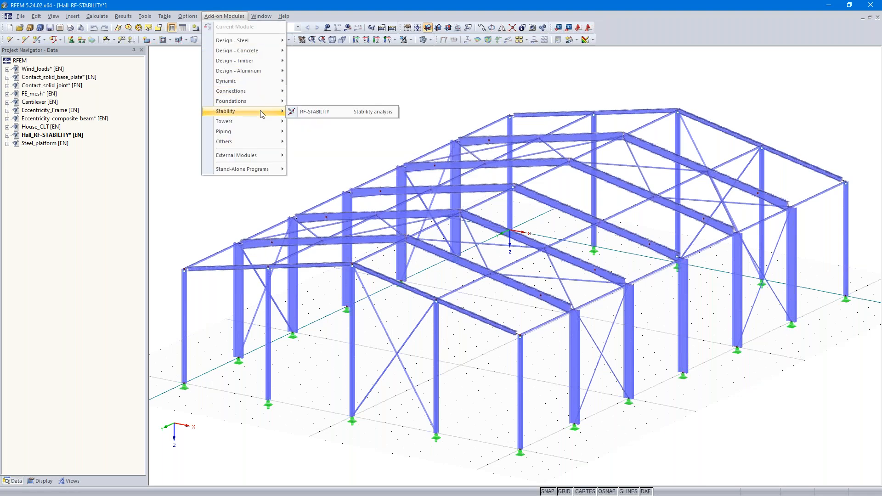
left_click(323, 113)
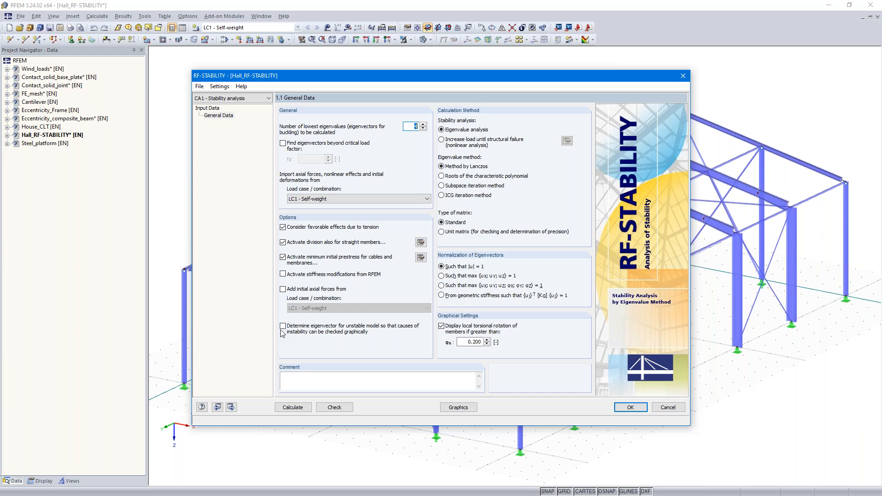
left_click(283, 326)
left_click(294, 408)
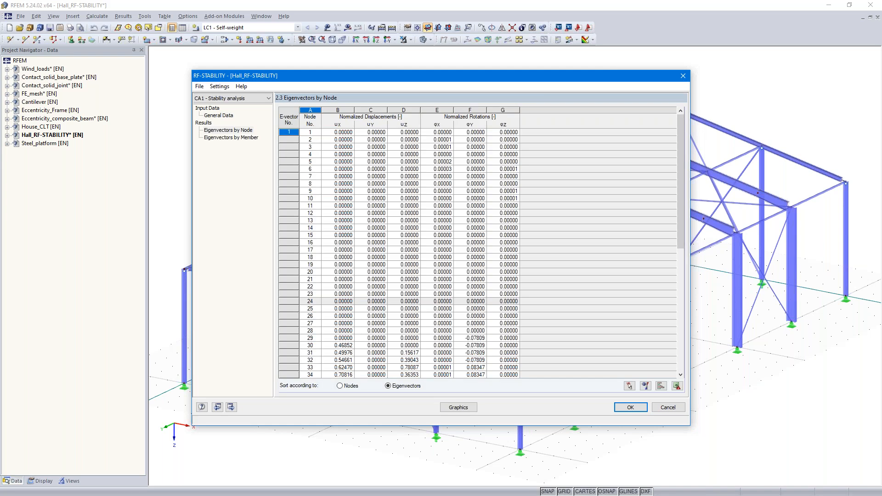
- Show the RF-STABILITY eigenvector graphically on the hall and examine which frame is unstable
left_click(458, 407)
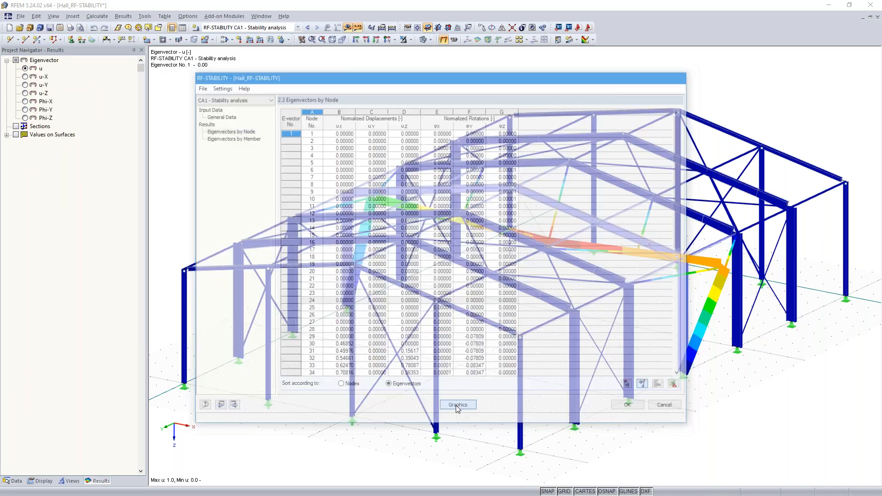
middle_click_drag(640, 388, 500, 198, "ctrl")
middle_click_drag(502, 414, 697, 412, "ctrl")
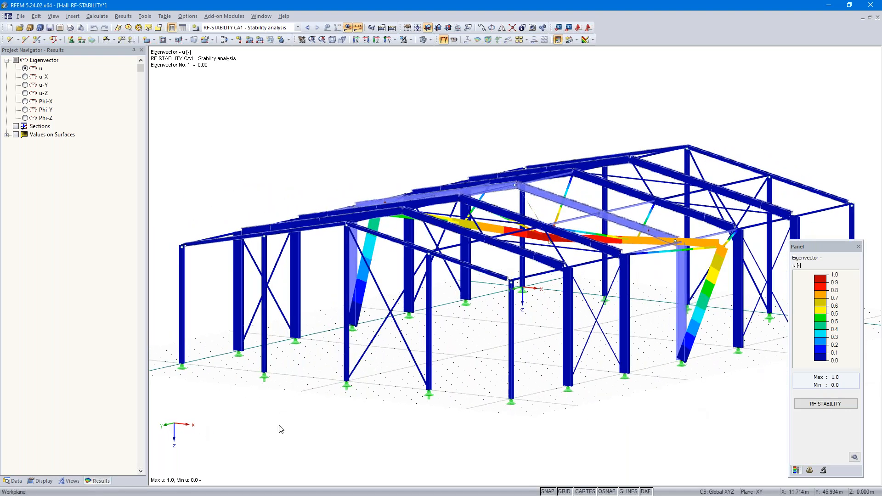
scroll(628, 354, "up", 1)
scroll(628, 353, "up", 2)
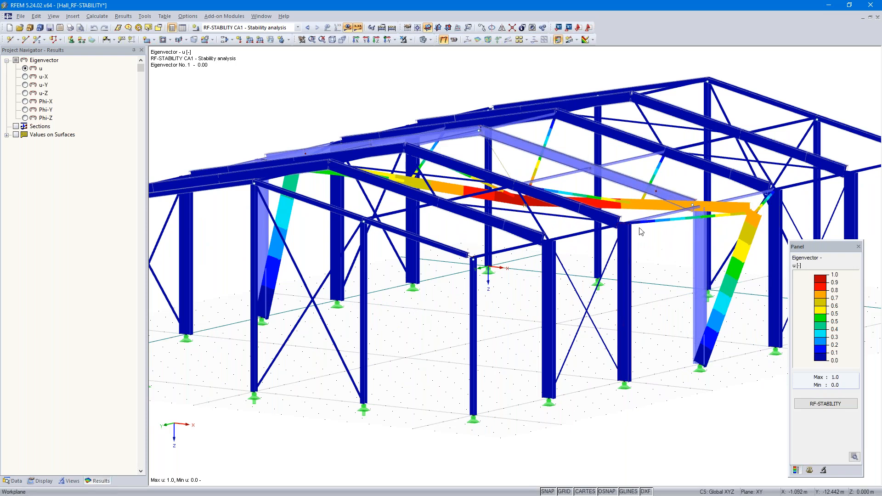
- Remove the member end hinge of rafter member 29 at the ridge of the unstable frame, accepting deletion of the results
scroll(619, 201, "up", 1)
scroll(619, 201, "up", 2)
middle_click_drag(583, 198, 520, 262)
scroll(329, 161, "up", 4)
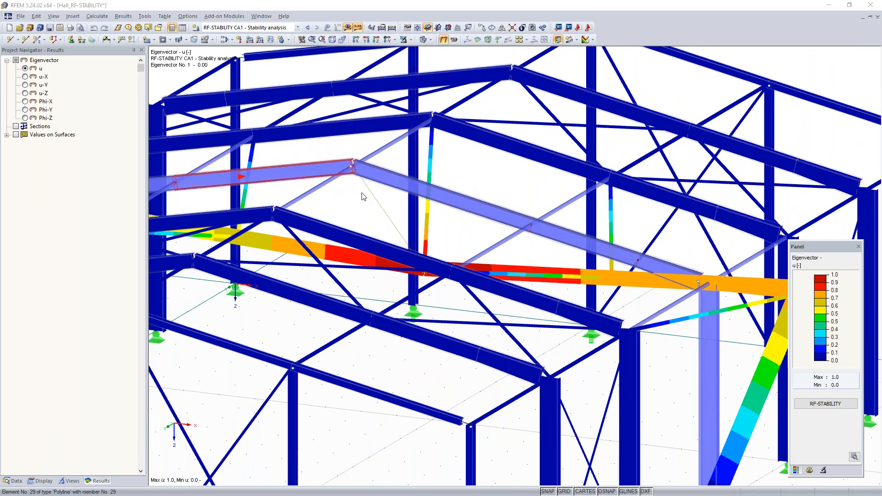
left_click(453, 340)
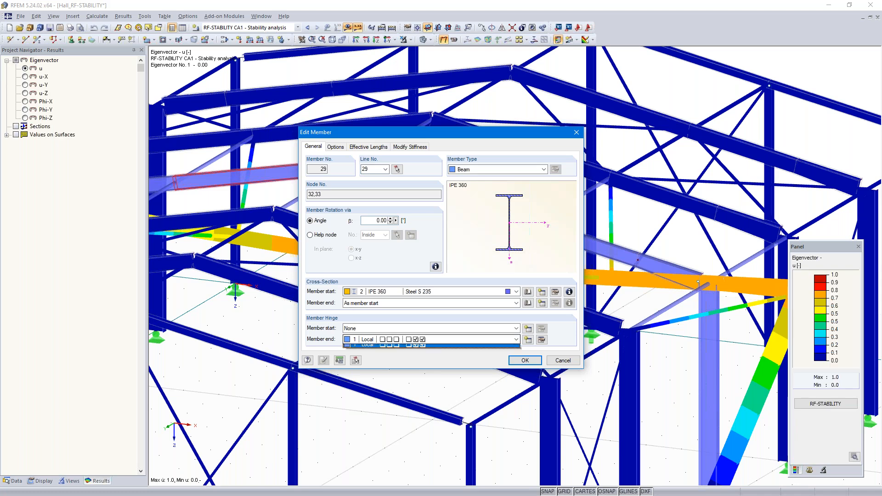
left_click(449, 349)
left_click(524, 361)
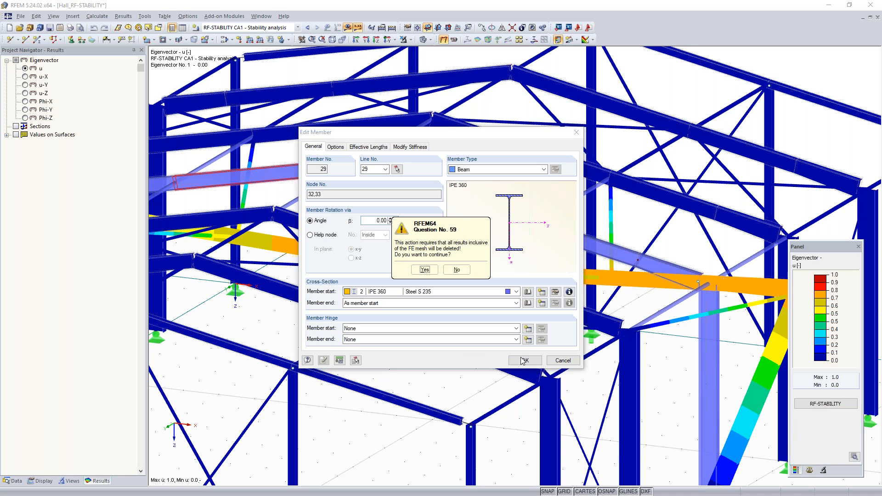
left_click(427, 270)
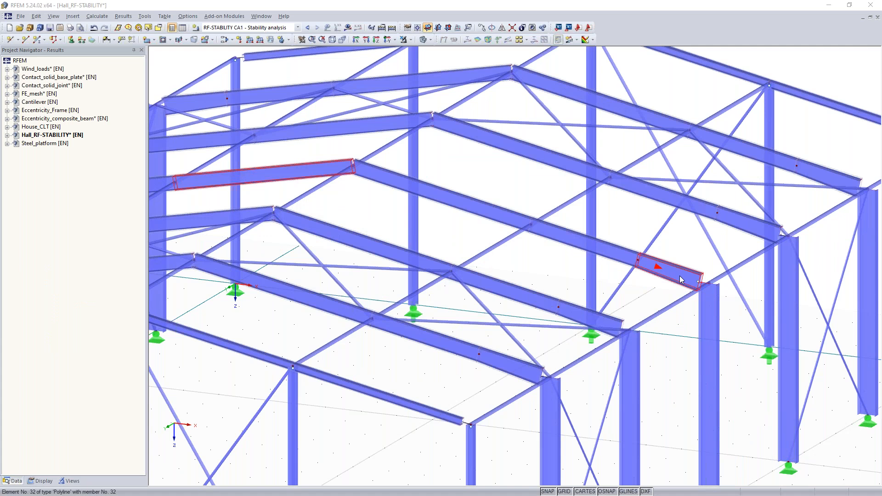
- Remove the member end hinge of tapered rafter member 32 where it meets the column of the middle frame
double_click(681, 279)
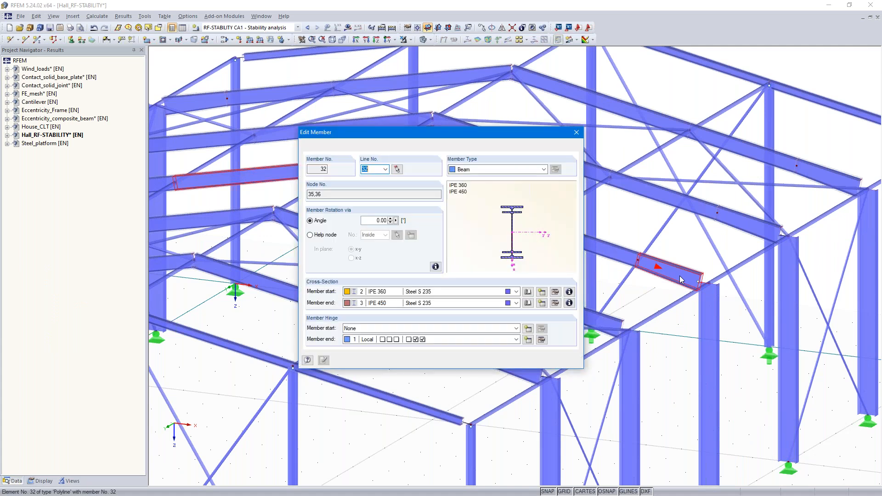
left_click(487, 343)
left_click(492, 348)
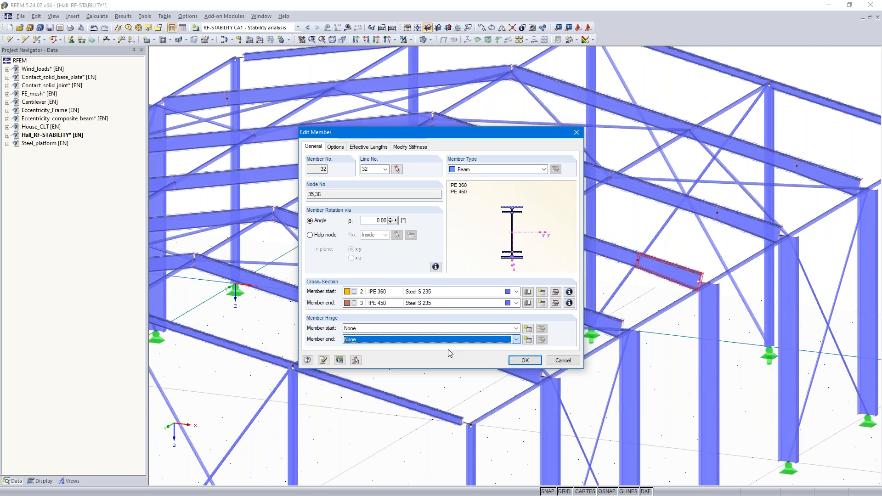
left_click(524, 361)
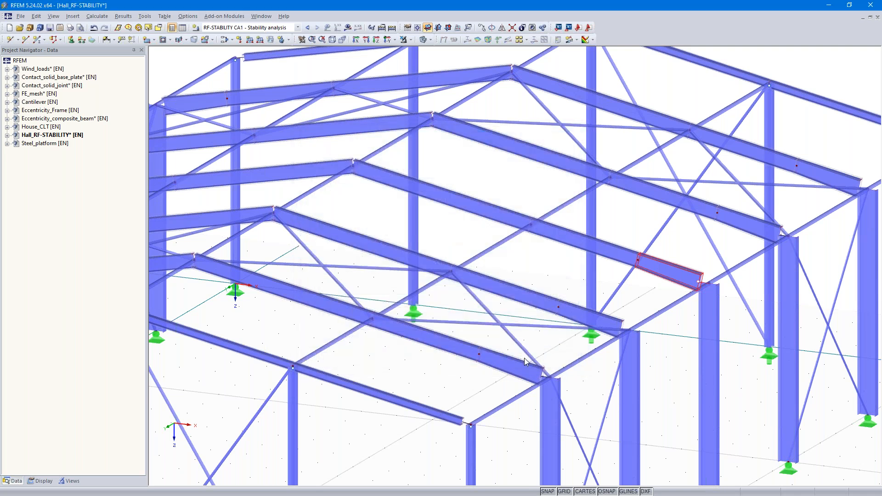
- Calculate LC1 for the corrected hall and inspect the global deformations of the whole structure
left_click(307, 28)
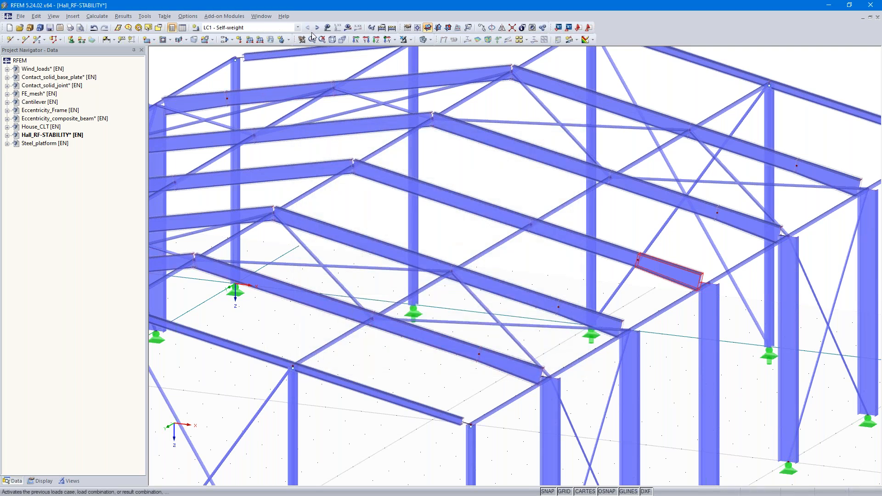
left_click(348, 27)
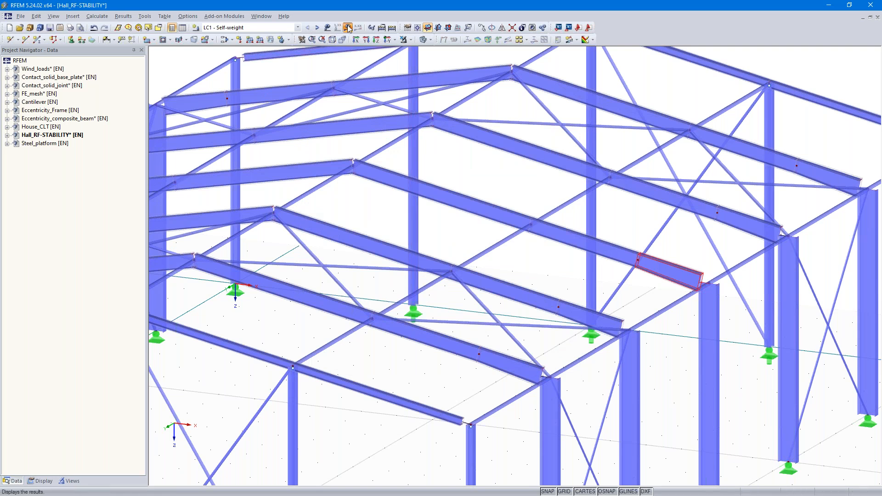
left_click(423, 267)
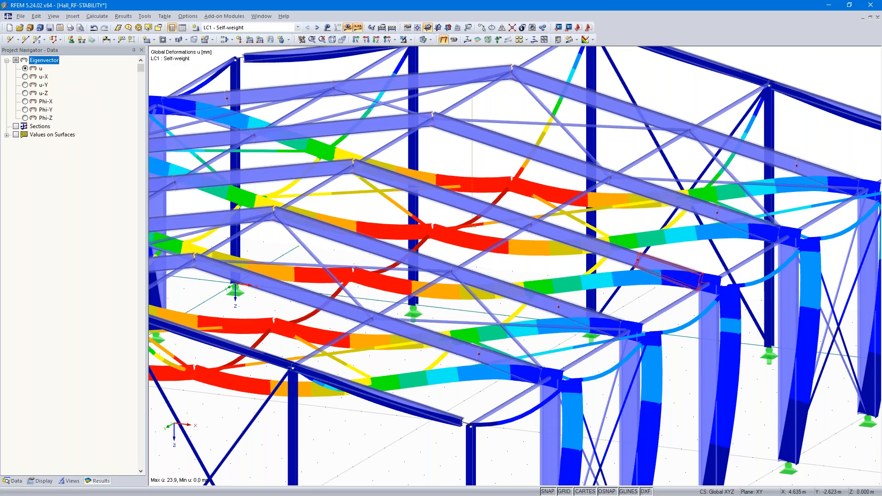
scroll(443, 281, "down", 10)
scroll(439, 280, "up", 4)
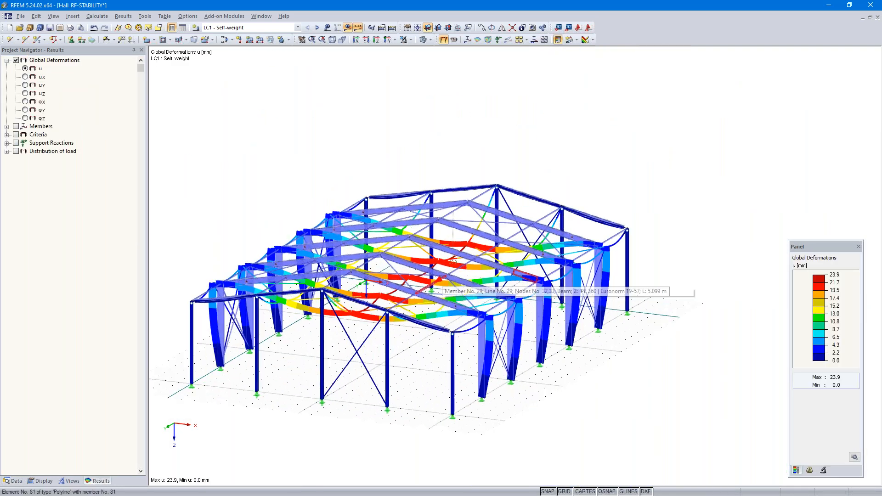
middle_click_drag(461, 274, 547, 238)
scroll(521, 249, "up", 2)
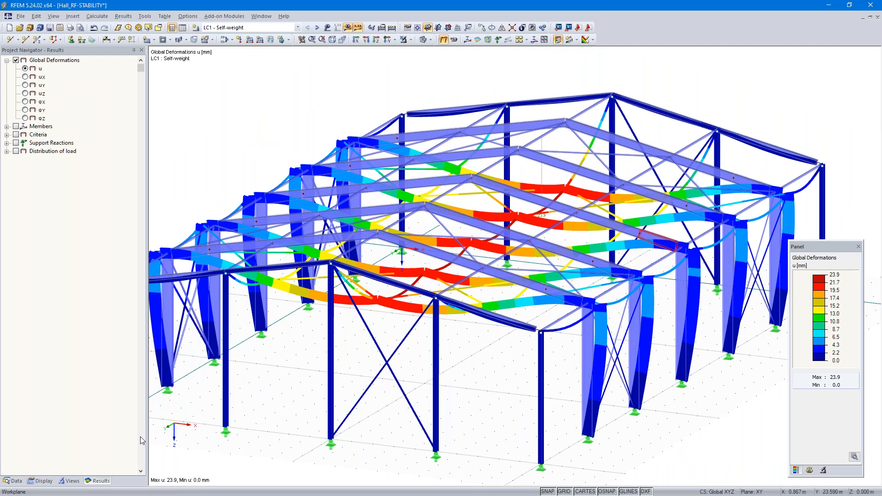
- Open the Steel_platform model and calculate all its load cases and combinations
left_click(18, 482)
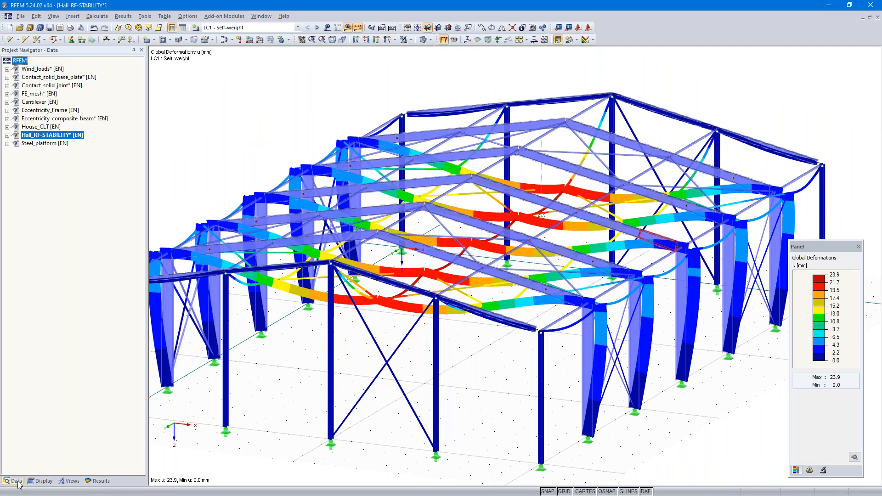
double_click(44, 144)
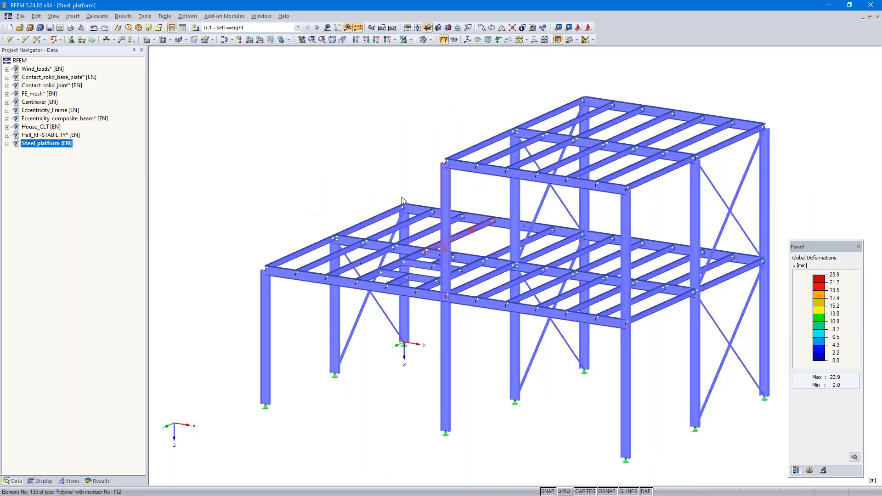
scroll(371, 181, "up", 5)
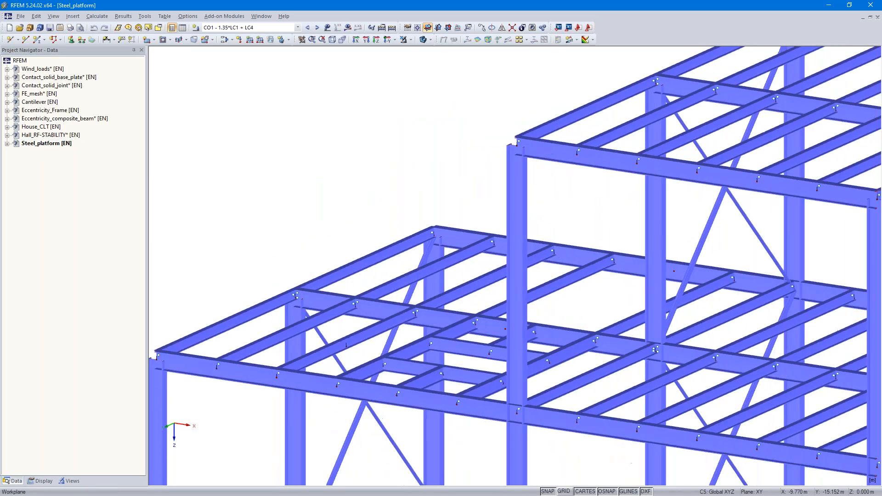
scroll(372, 183, "down", 5)
middle_click_drag(372, 183, 338, 162)
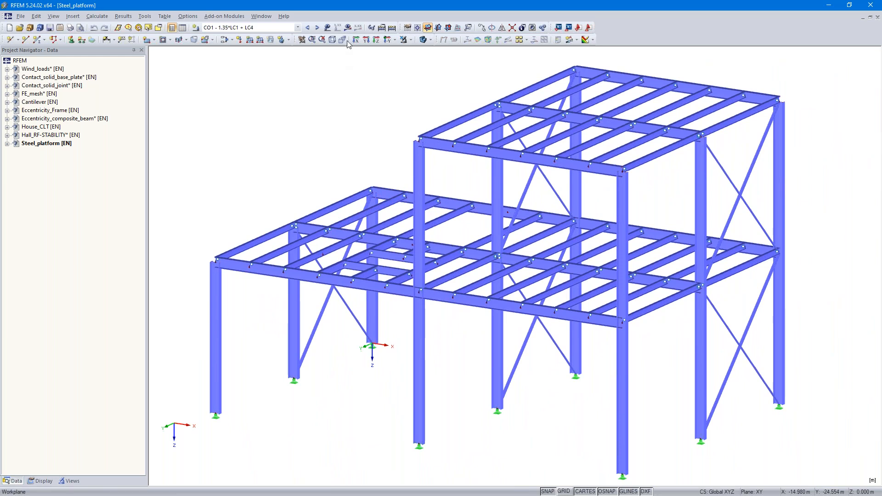
left_click(392, 28)
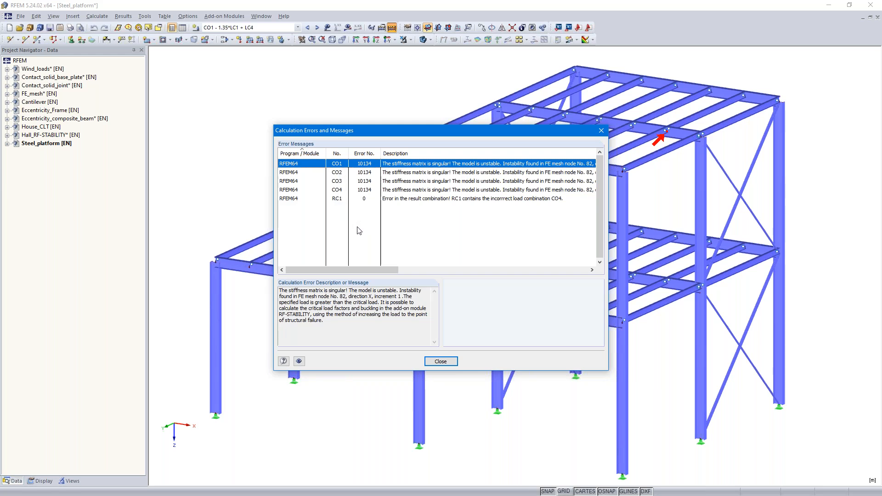
- Dismiss the list of calculation errors and the maximum displacement warnings for the platform model
left_click(440, 362)
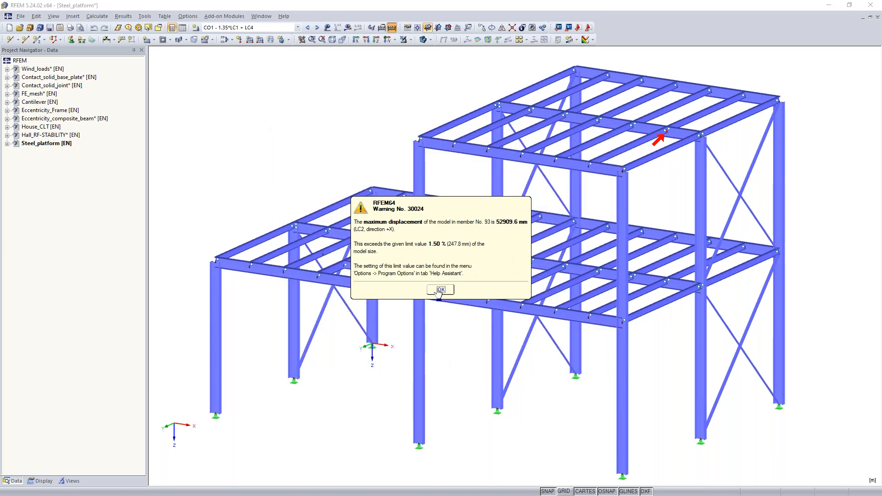
left_click(439, 291)
left_click(440, 286)
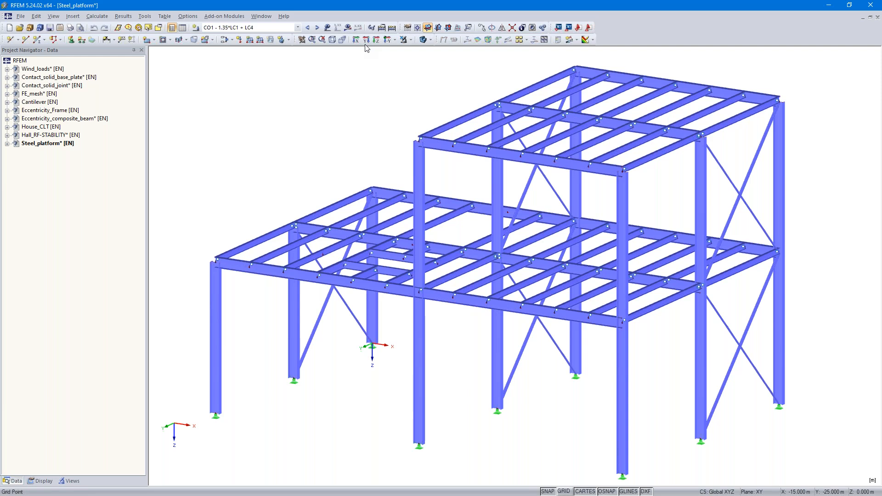
- Set load combination CO1 to geometrically linear analysis and modify its loading by a factor of 0.1
left_click(384, 28)
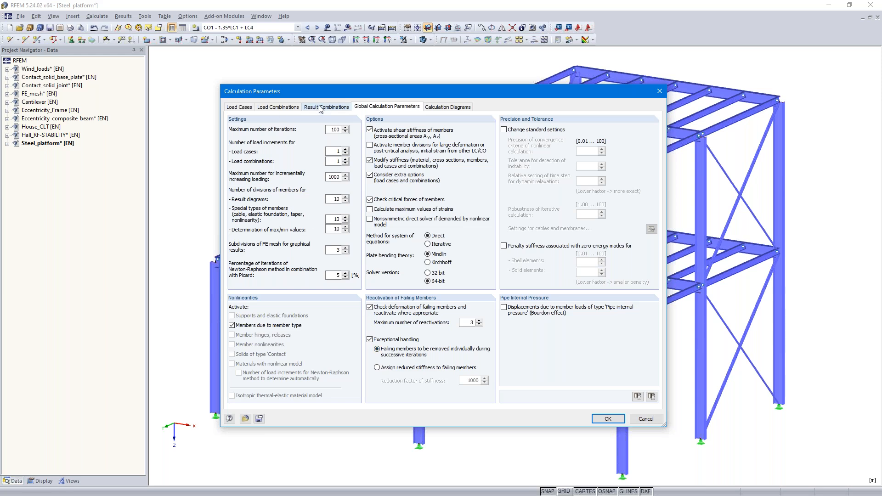
left_click(290, 109)
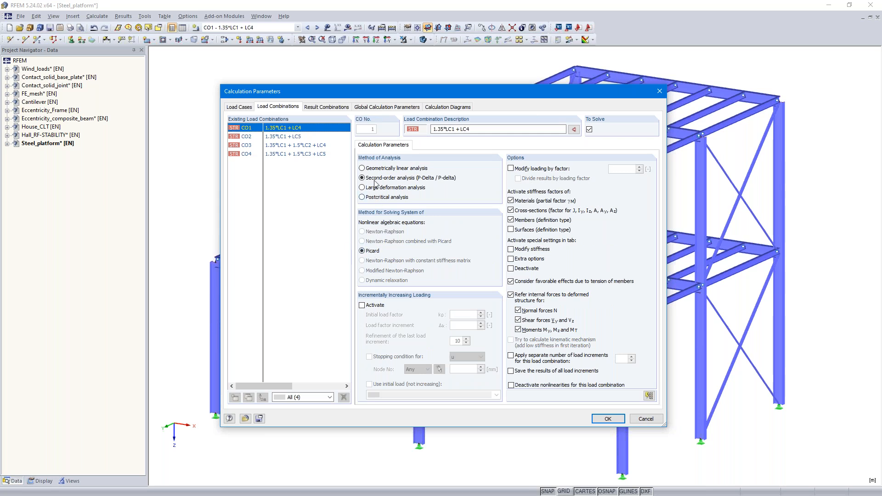
left_click(362, 169)
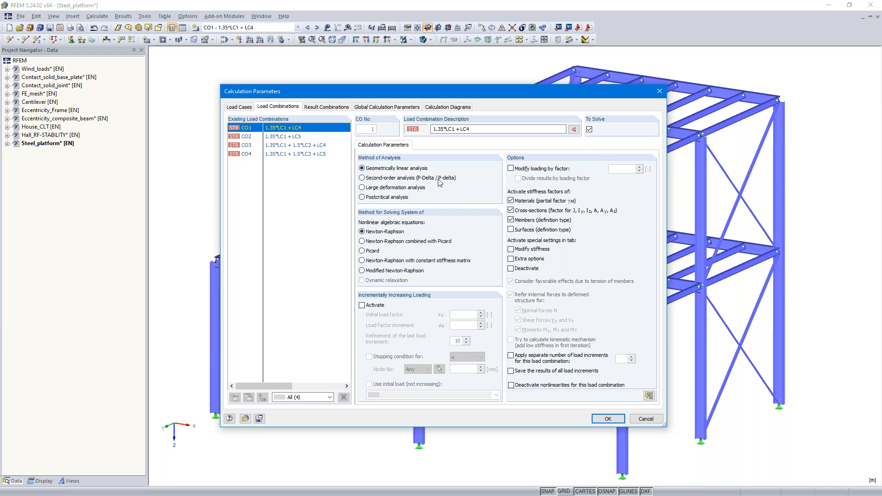
left_click(511, 169)
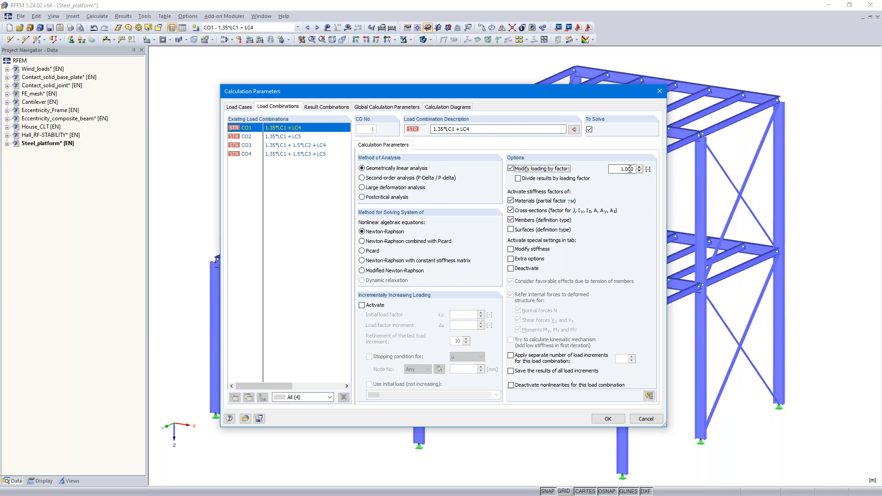
left_click(620, 169)
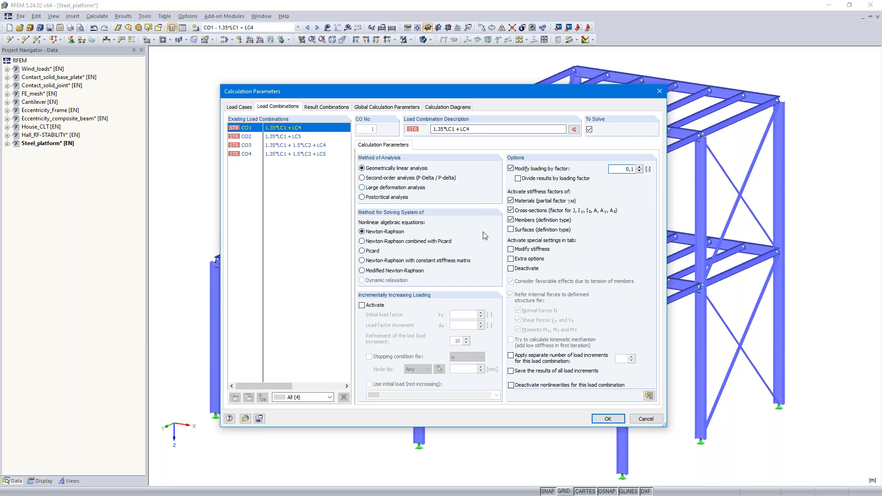
left_click(608, 419)
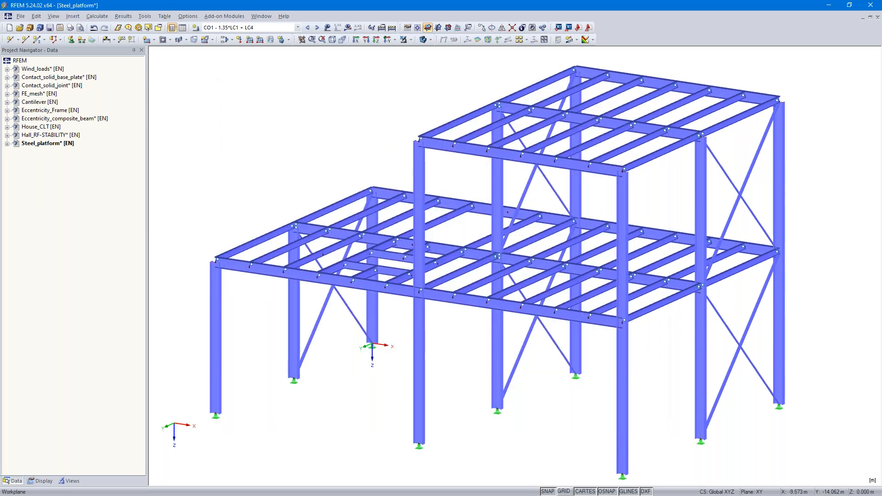
- Calculate CO1, dismiss the warning and examine the global deformations of the platform
left_click(349, 29)
left_click(423, 264)
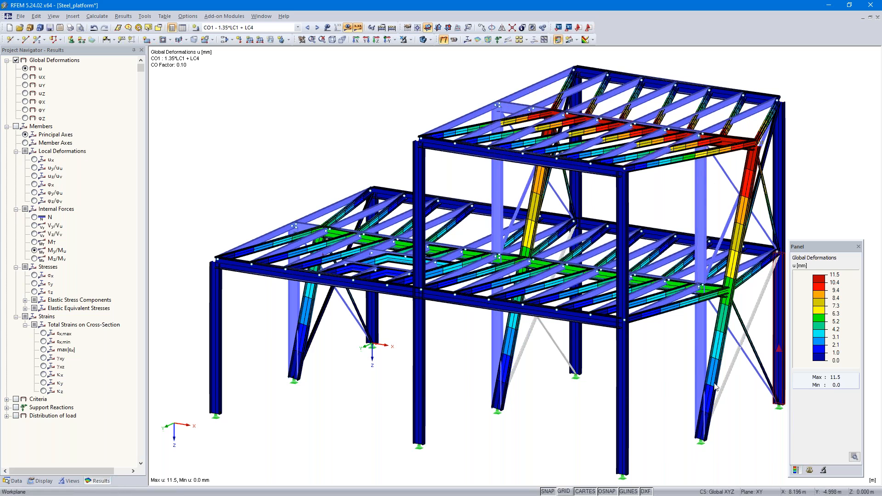
middle_click_drag(672, 406, 431, 368, "ctrl")
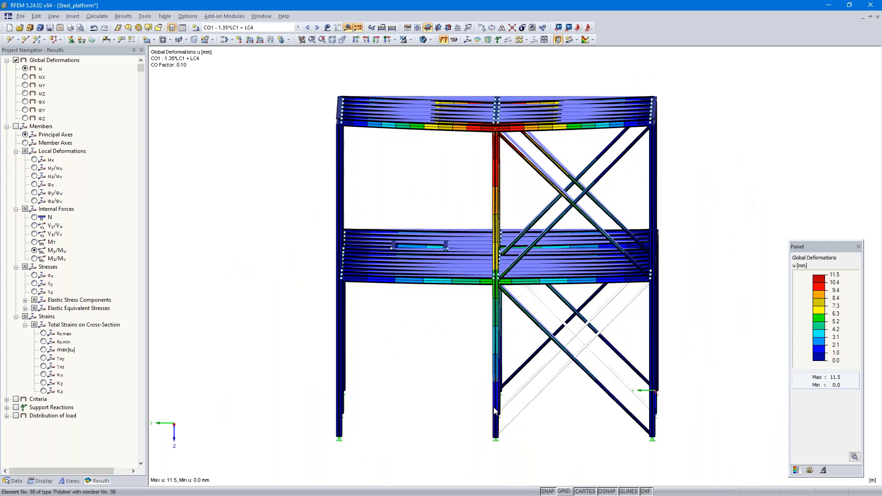
- Isolate the middle frame with its columns and beams, view it along the Y-direction and turn off the results display
left_click_drag(483, 450, 510, 85)
left_click(409, 39)
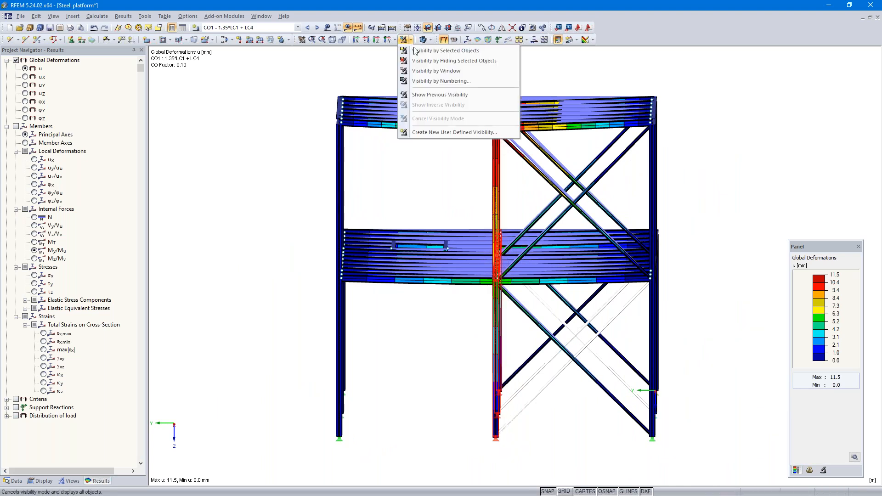
left_click(421, 53)
middle_click_drag(285, 285, 436, 279, "ctrl")
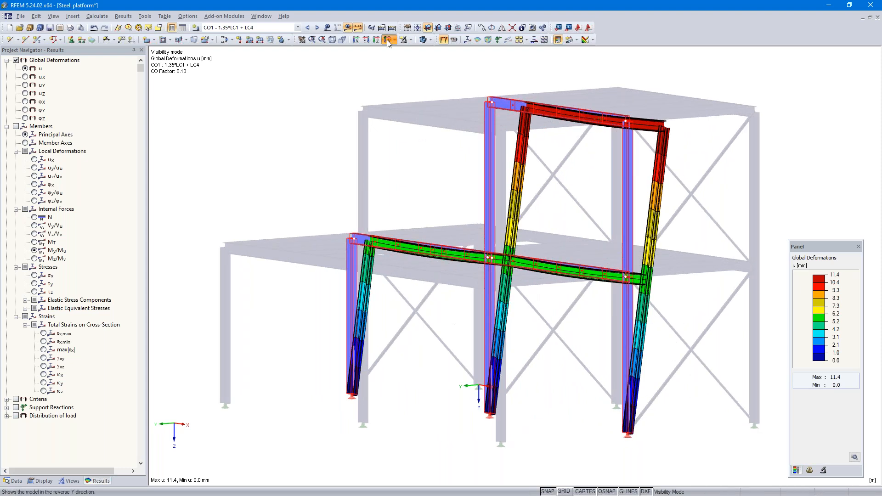
left_click(387, 40)
left_click(346, 29)
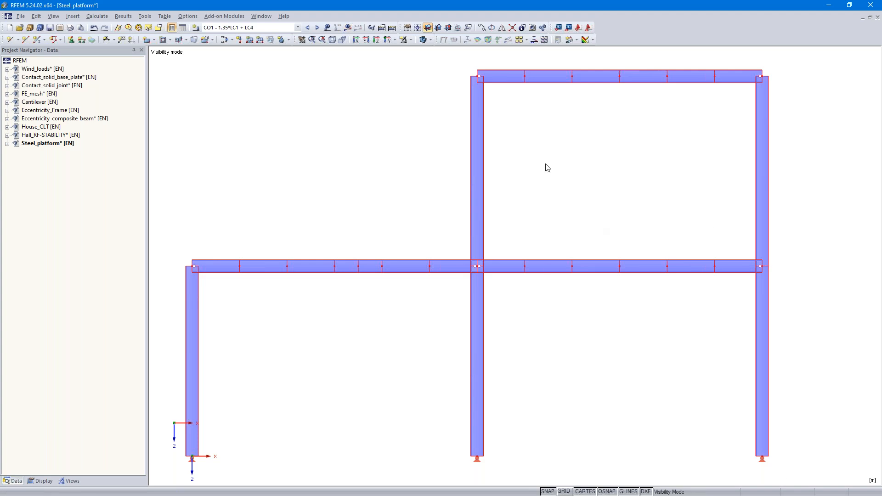
left_click(603, 169)
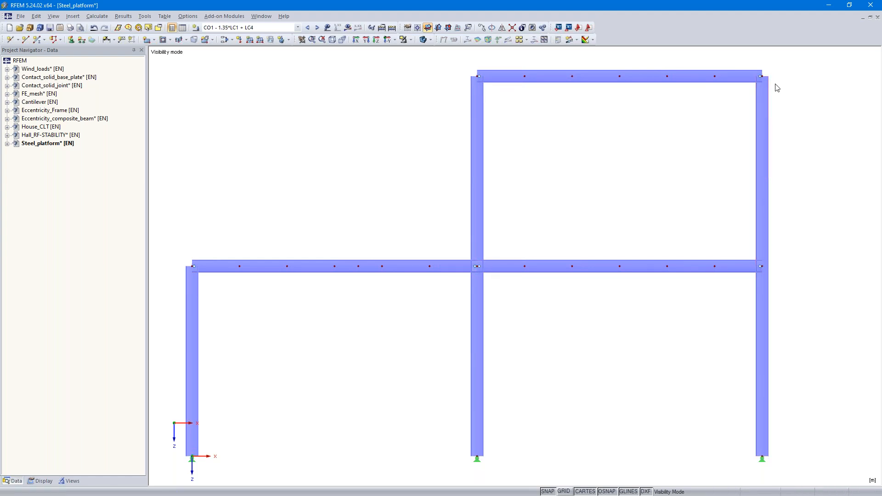
- Set the start and end member hinges of all members in the isolated middle frame to None, accepting deletion of the results
left_click_drag(801, 60, 181, 376)
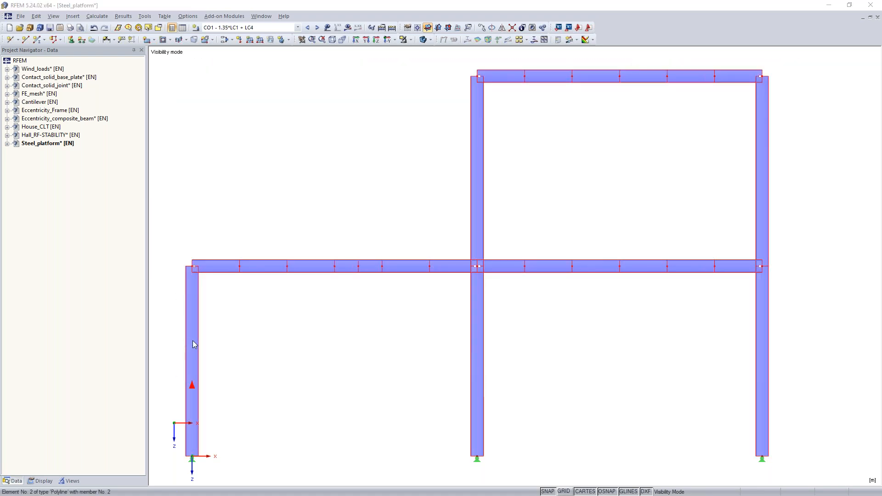
double_click(193, 342)
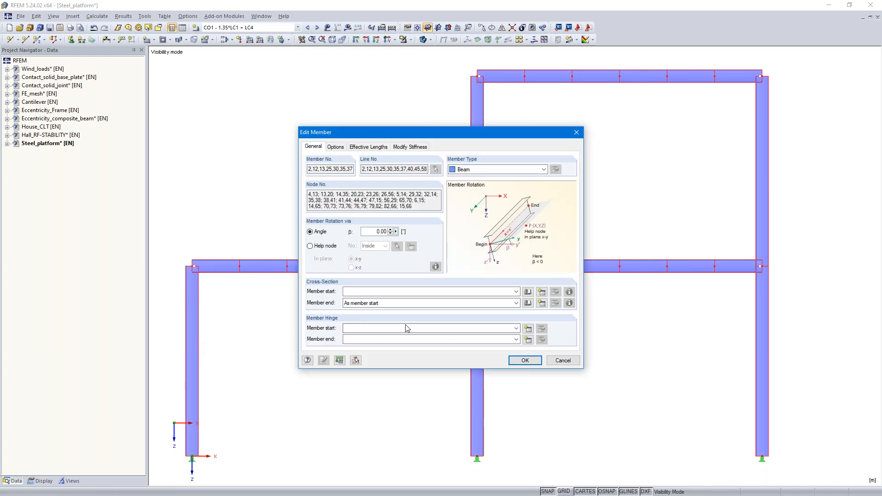
left_click(420, 329)
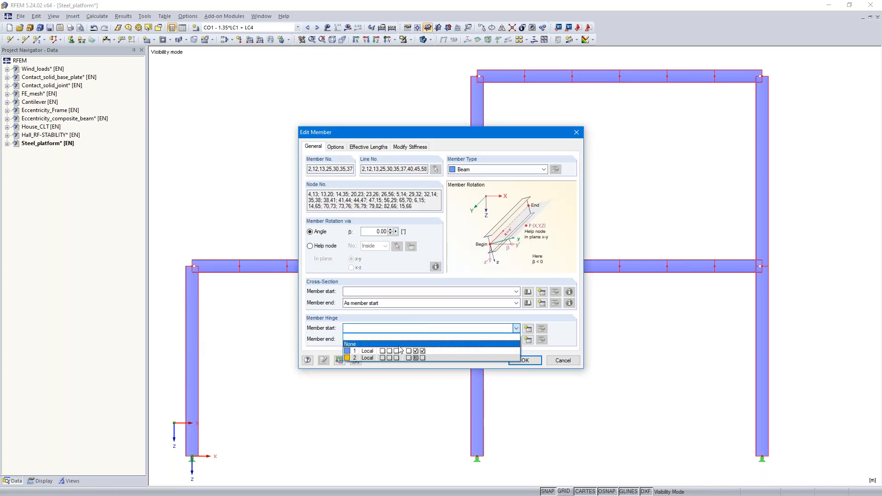
left_click(400, 349)
left_click(393, 339)
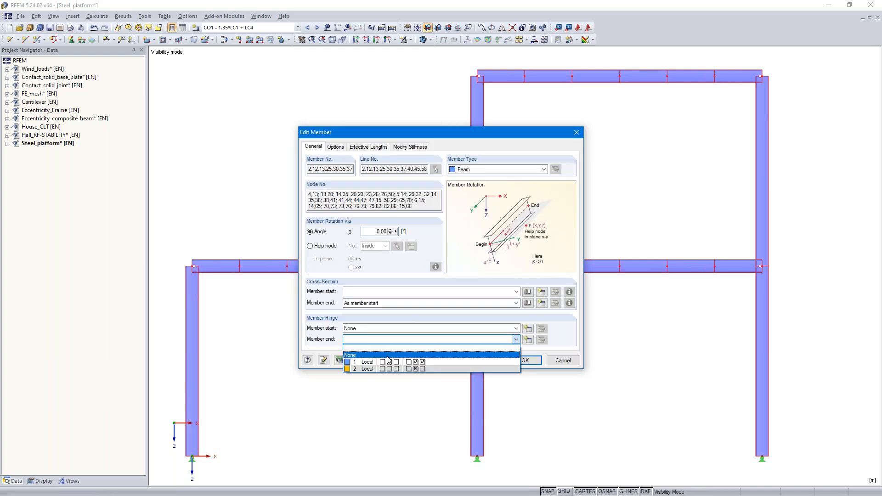
left_click(387, 356)
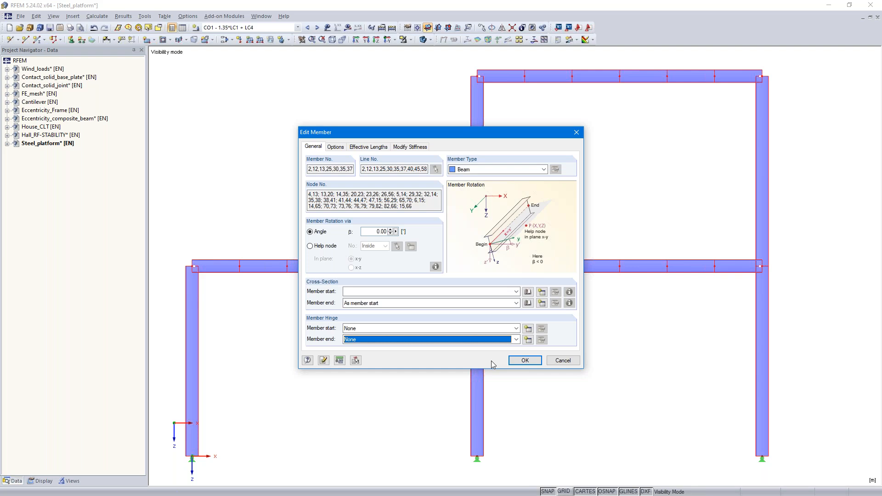
left_click(525, 361)
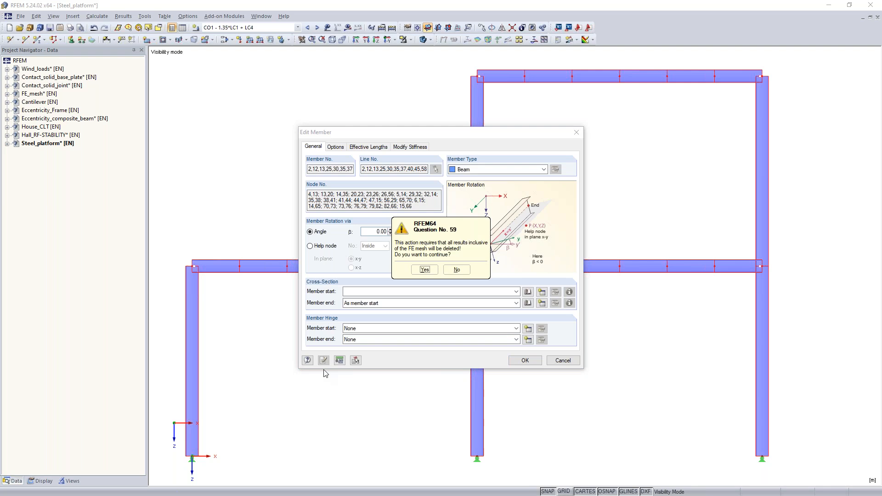
left_click(424, 269)
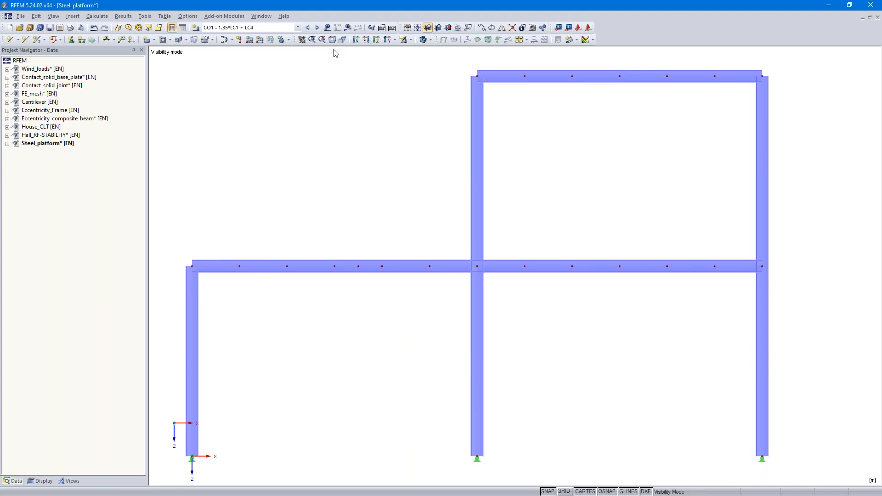
- Cancel the visibility mode and show the whole platform in isometric view
left_click(412, 40)
left_click(424, 118)
left_click(333, 40)
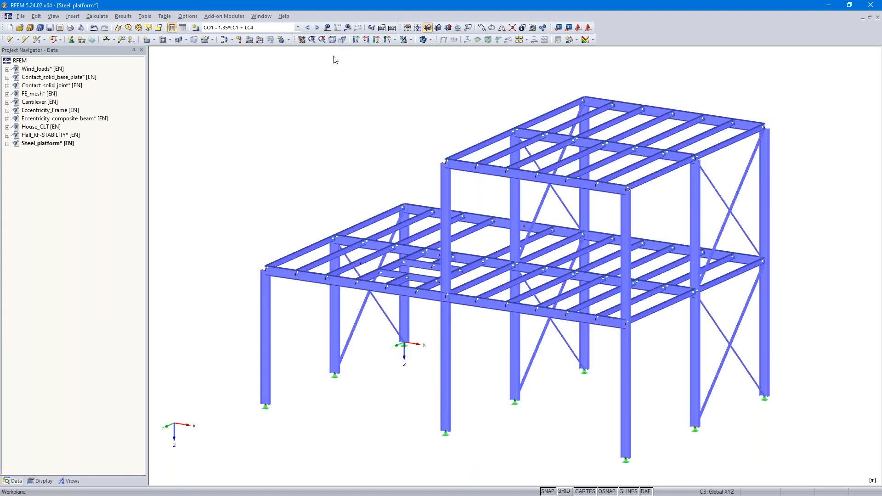
- Return CO1 to second-order analysis without the loading factor and recalculate all load cases and combinations
left_click(382, 27)
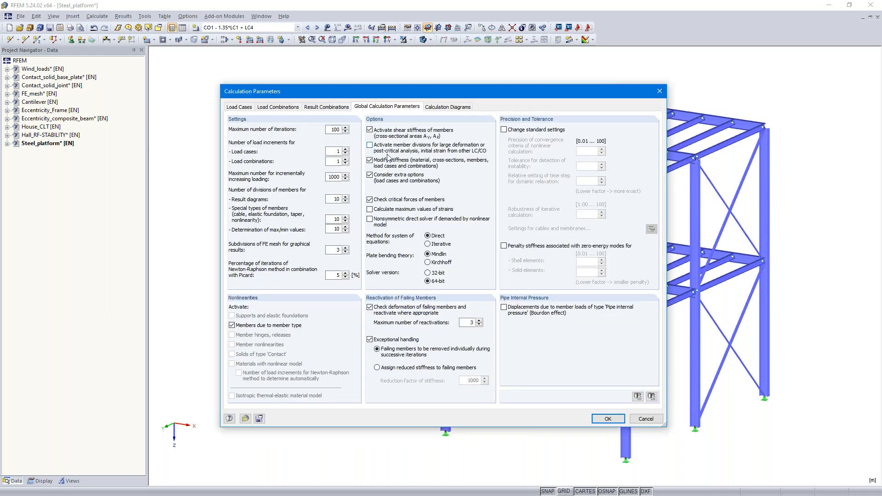
left_click(281, 109)
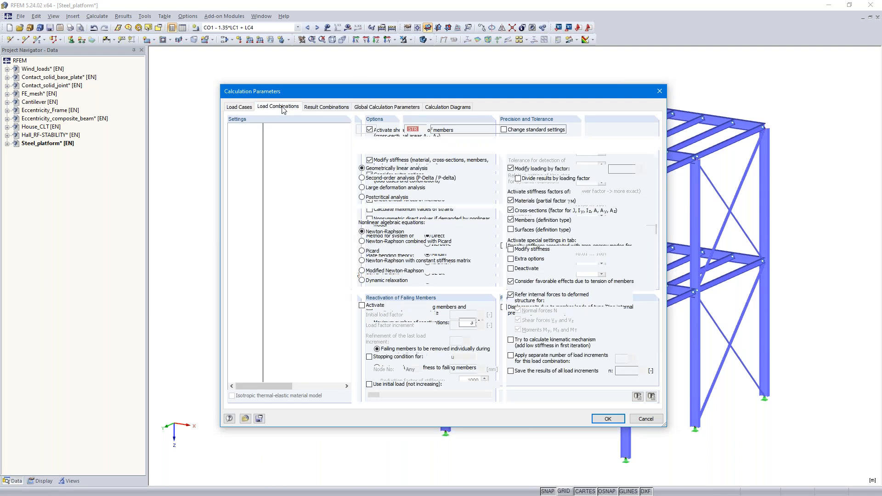
left_click(362, 178)
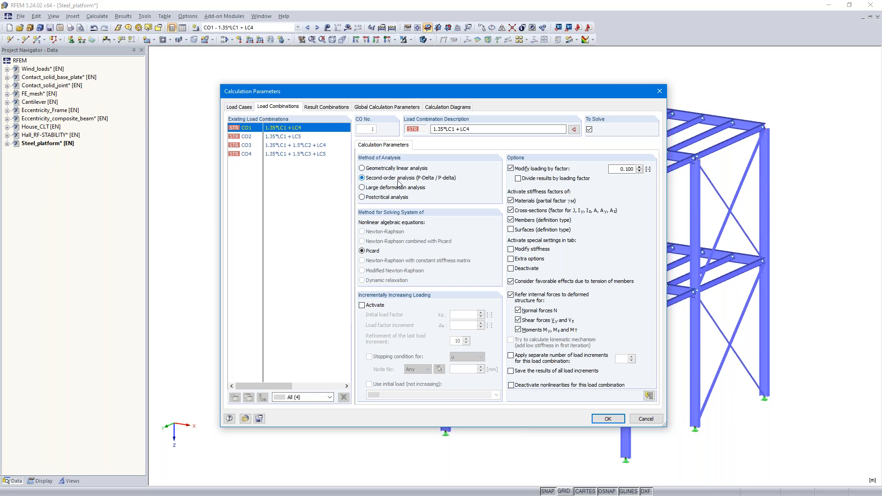
left_click(511, 169)
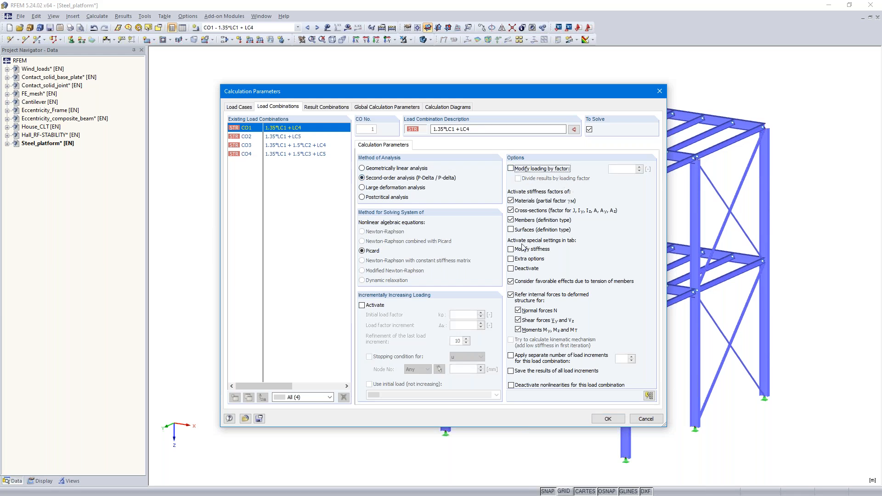
left_click(607, 419)
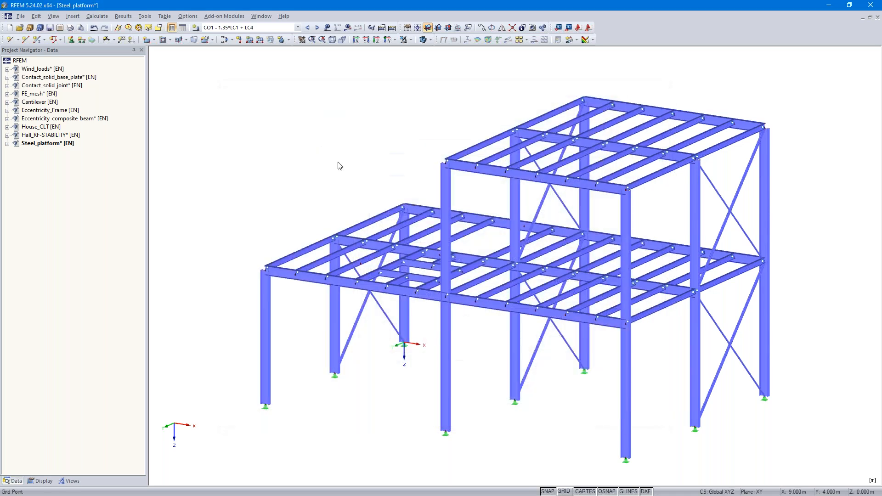
left_click(391, 27)
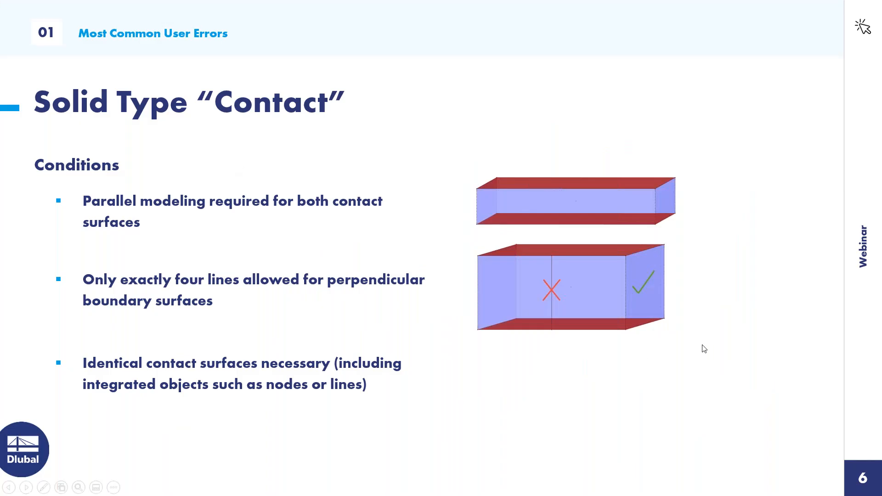
key("Right")
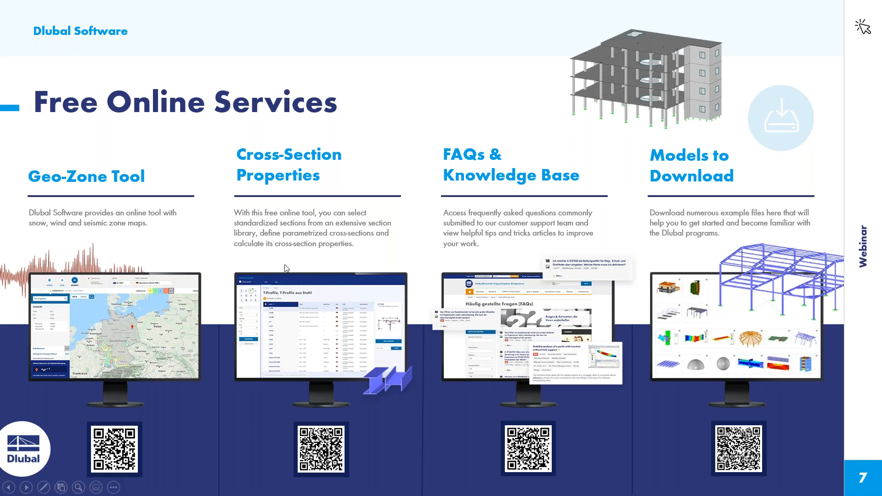
left_click(709, 295)
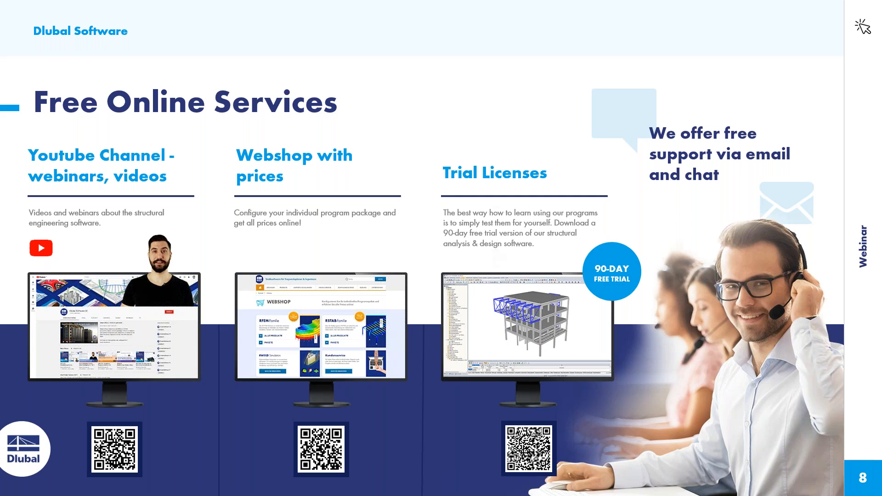
left_click(619, 266)
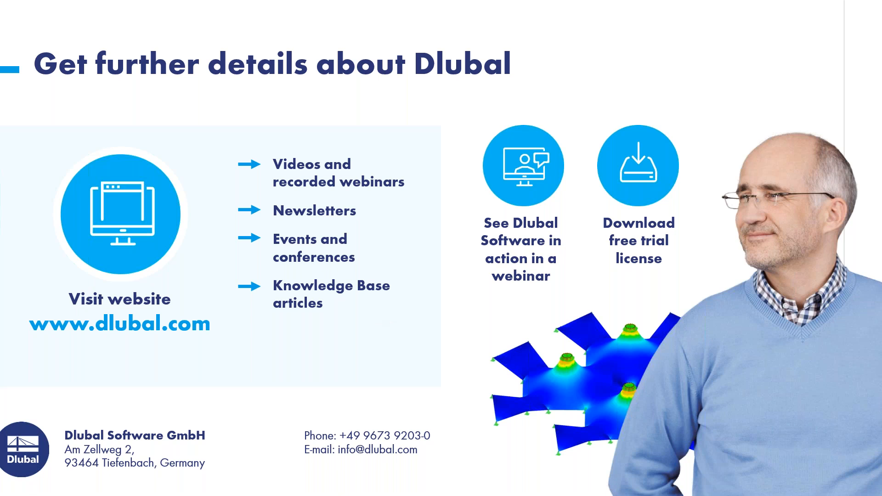
- Switch to the browser, open the Webinars page of the Dlubal website and look at the listed webinars
key("alt+Tab")
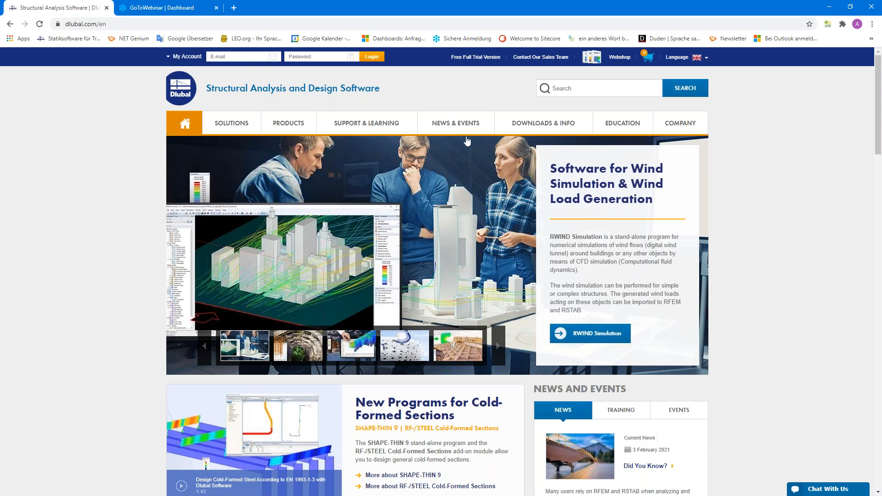
mouse_move(460, 130)
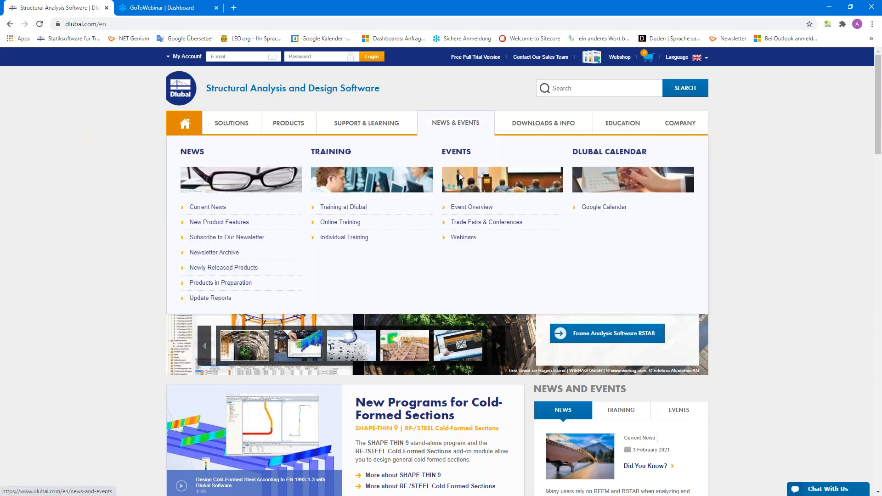
left_click(463, 238)
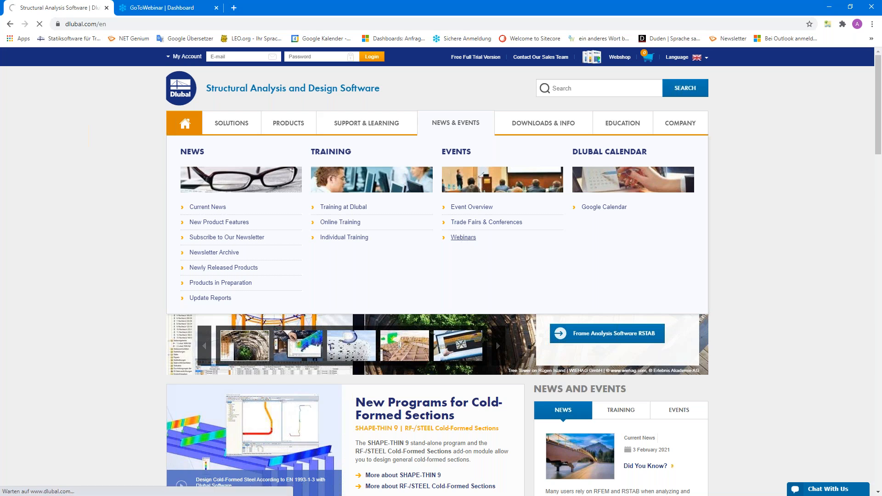
scroll(412, 276, "down", 3)
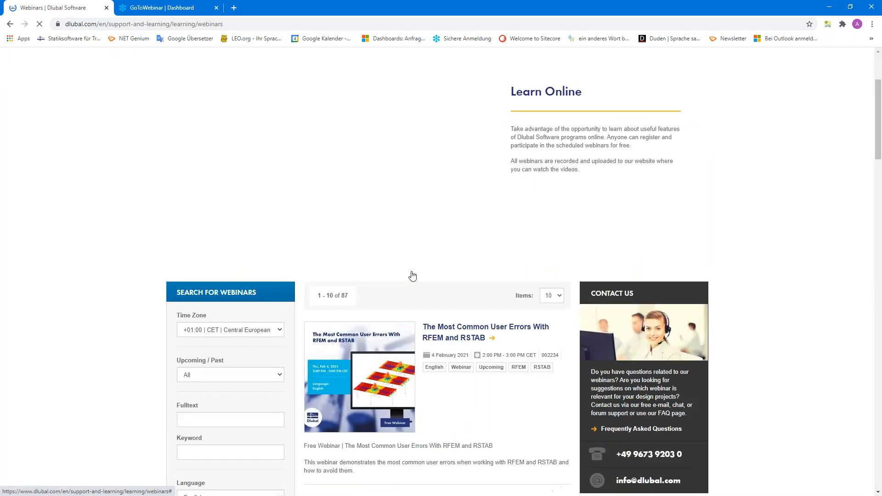
- Open the webinar "The Most Common User Errors With RFEM and RSTAB" and review its information down to the presentation slides download
scroll(413, 276, "down", 4)
left_click(456, 159)
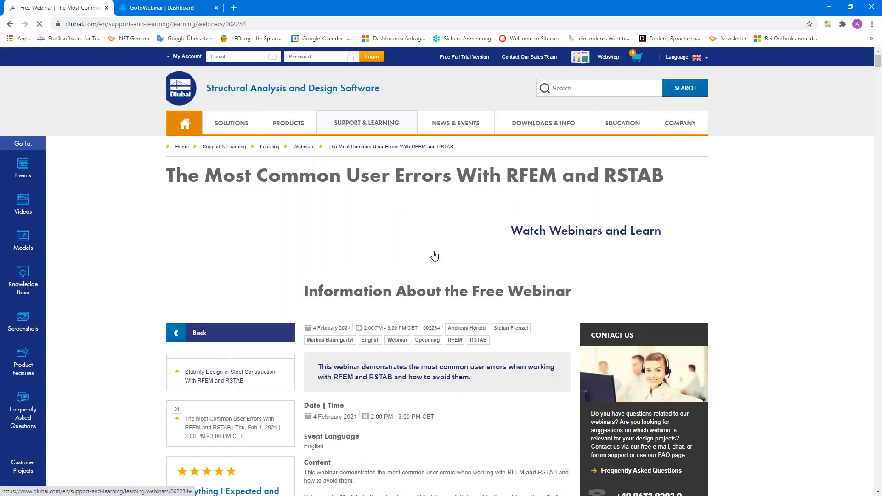
scroll(434, 256, "down", 1)
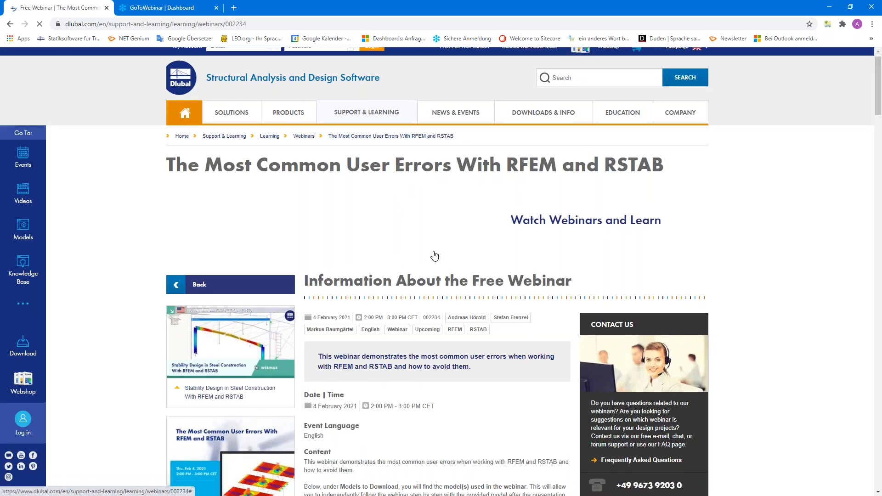
scroll(435, 256, "down", 3)
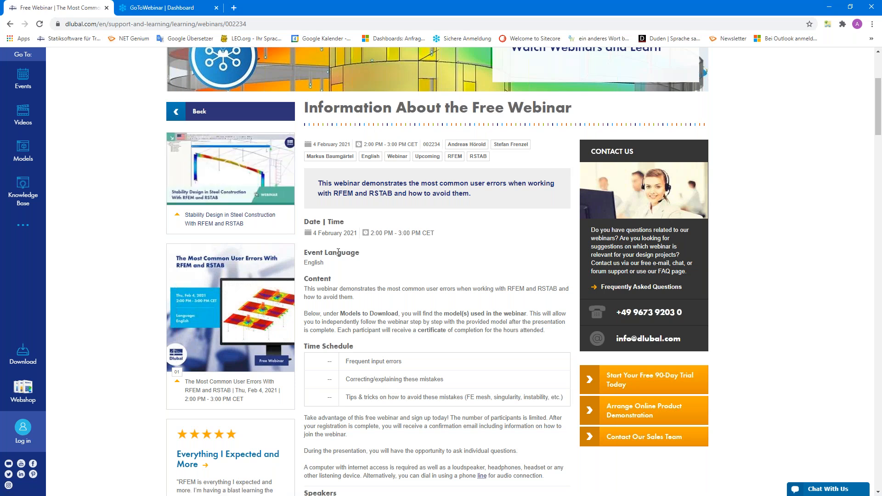
scroll(354, 255, "down", 2)
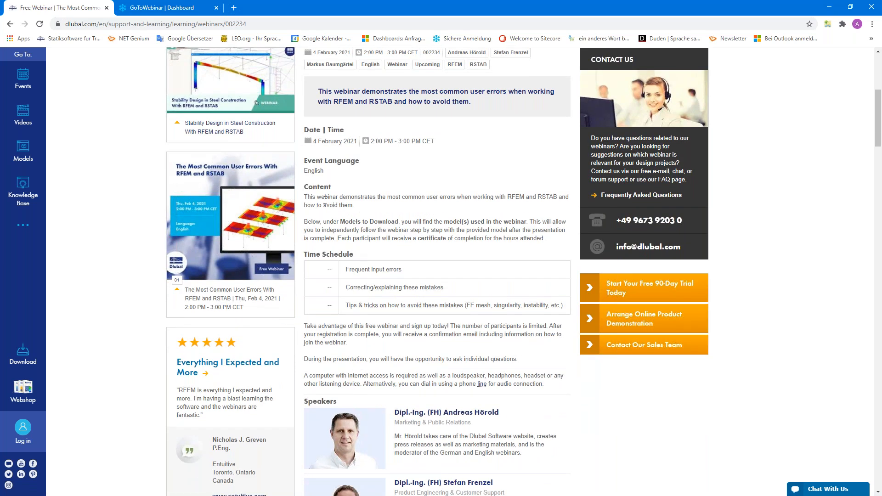
scroll(441, 309, "down", 8)
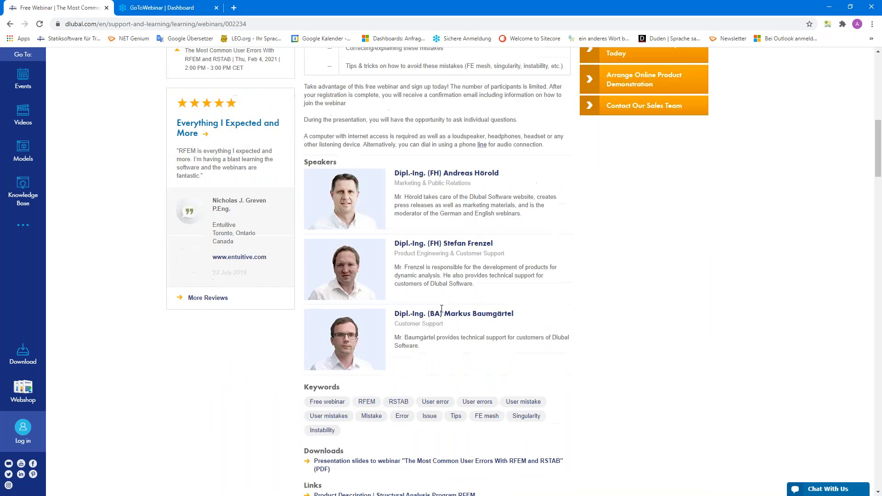
scroll(442, 309, "down", 2)
scroll(357, 287, "up", 1)
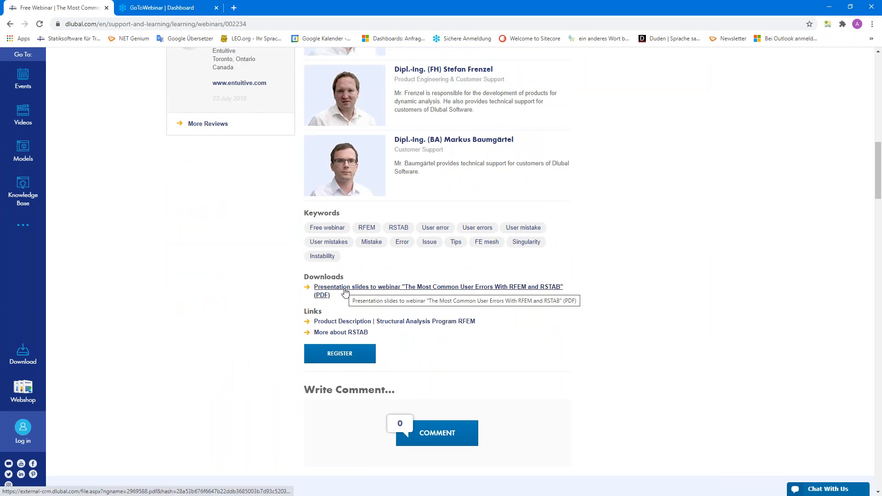
- Look through the first two sets of Models to Download on the webinar page, and return to the Videos section
scroll(418, 295, "down", 8)
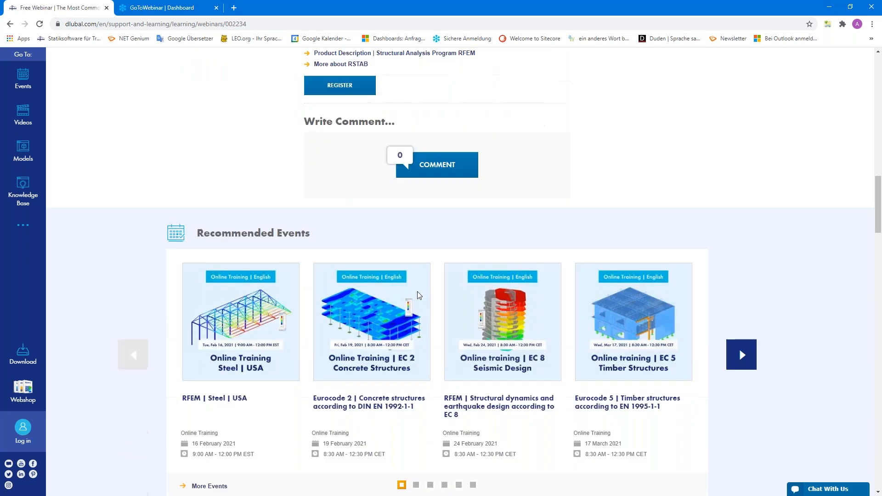
scroll(418, 295, "down", 10)
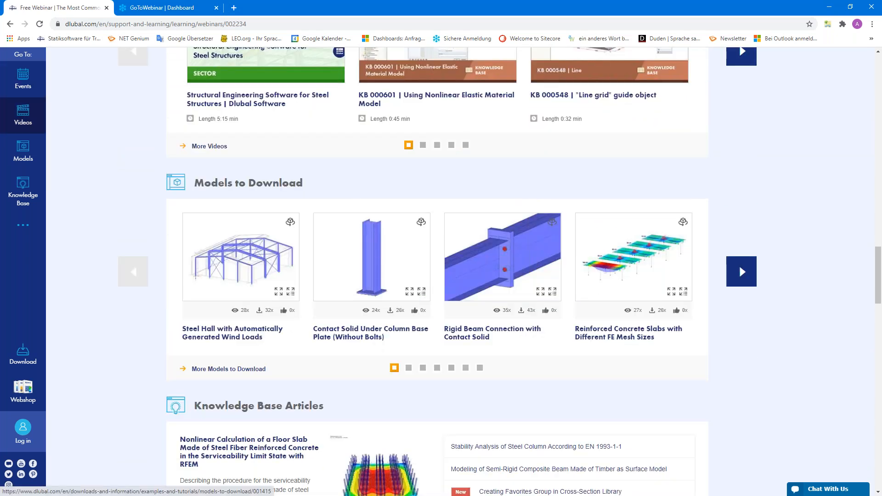
left_click(409, 368)
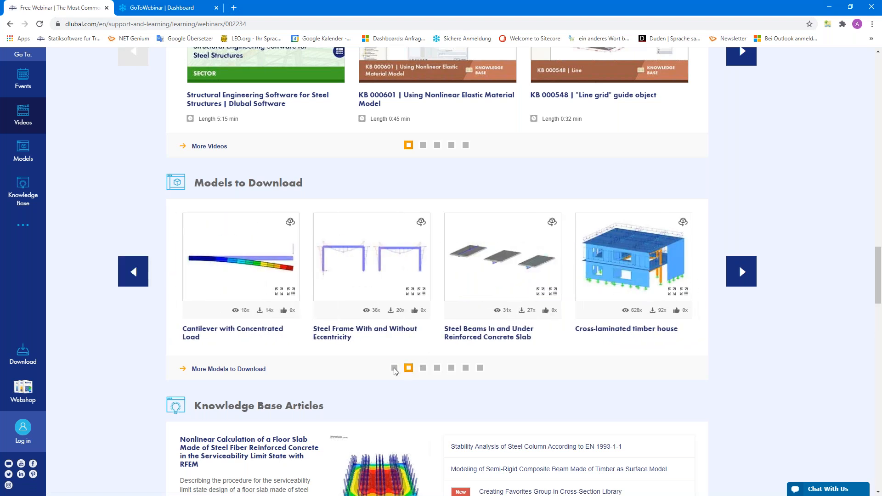
left_click(394, 369)
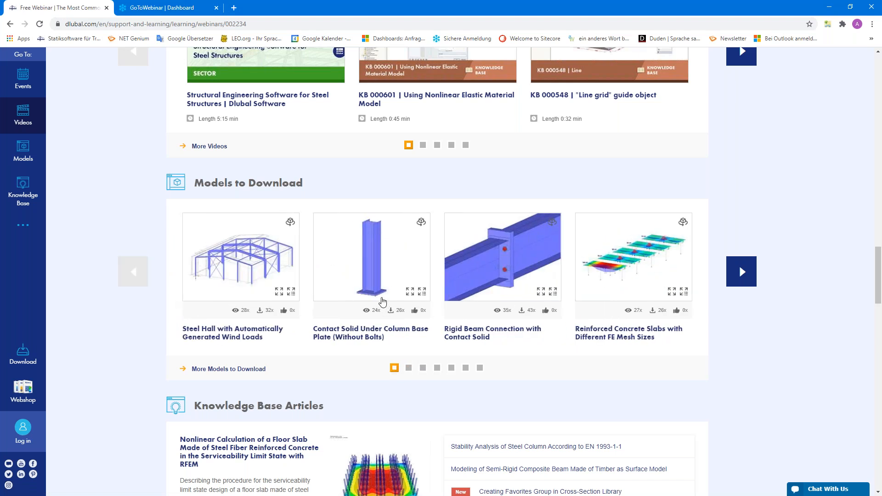
scroll(383, 301, "up", 4)
scroll(367, 297, "up", 1)
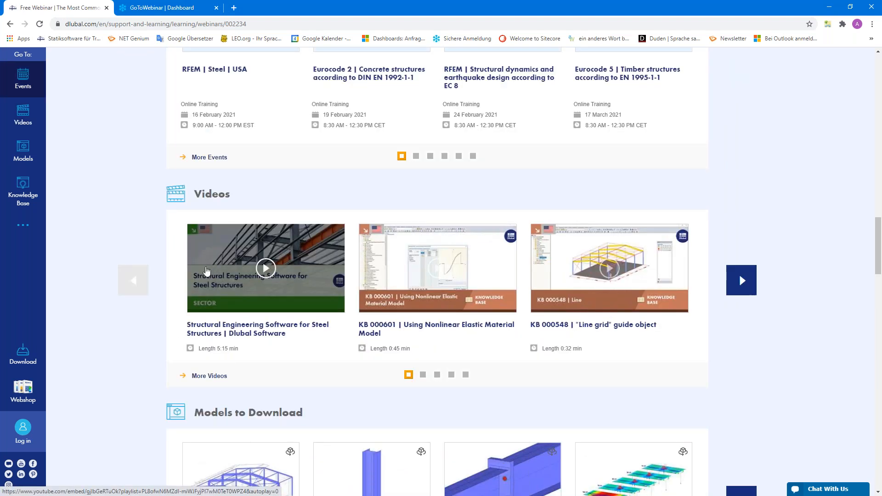